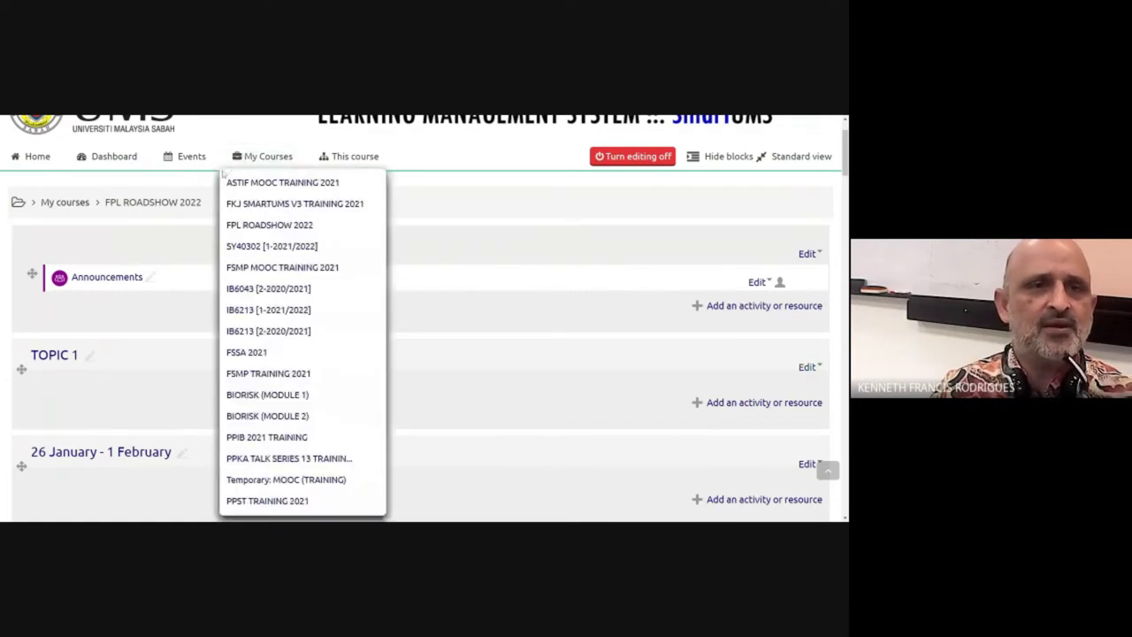
Step: Start adding a Synopsis activity to the general section that holds Announcements in the FPL ROADSHOW 2022 course
scroll(376, 248, up, 1)
scroll(362, 252, down, 2)
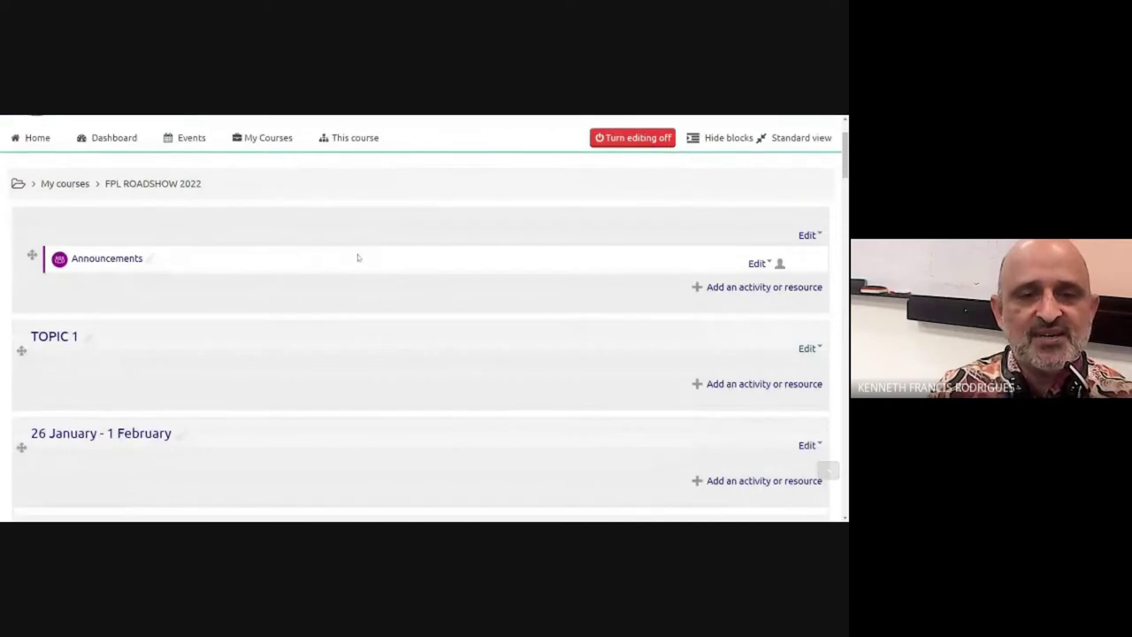
scroll(353, 256, down, 1)
scroll(353, 255, up, 2)
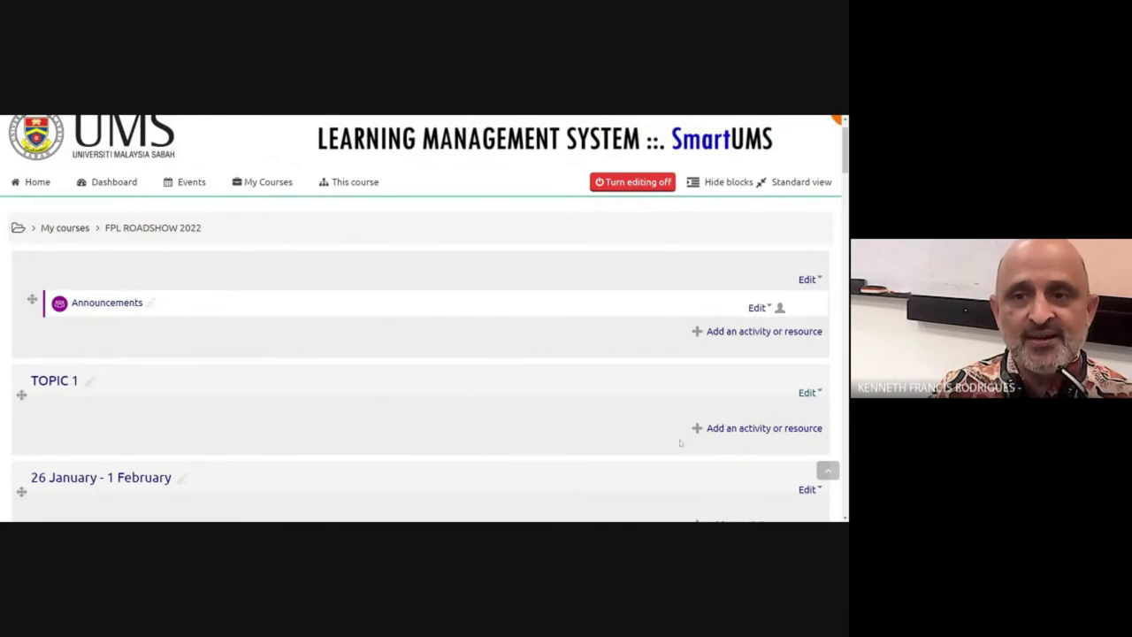
click(700, 332)
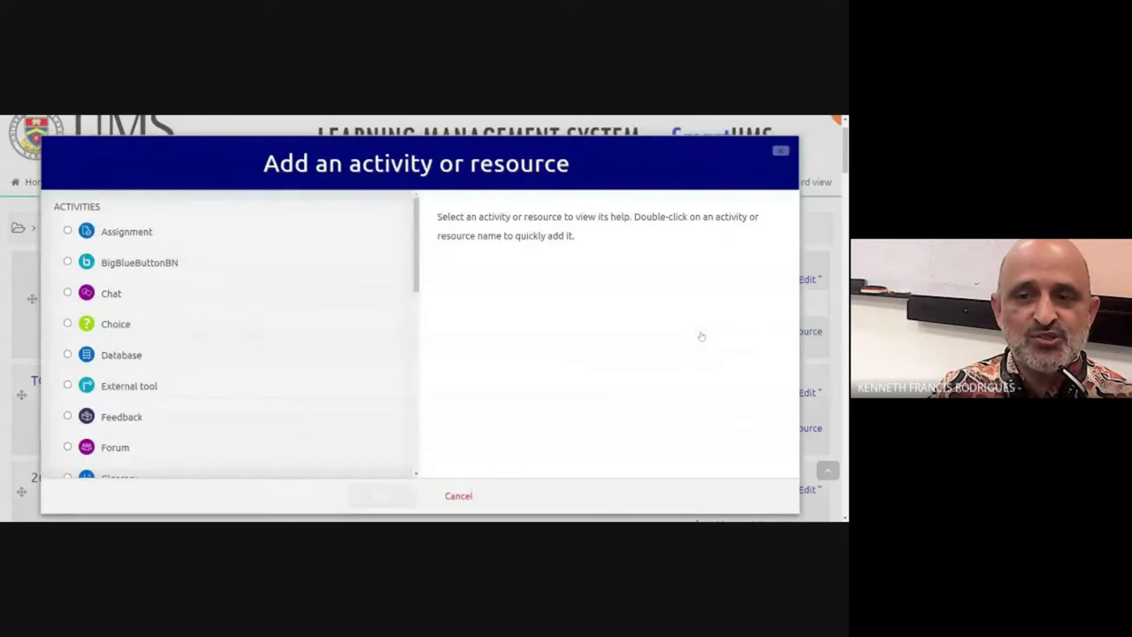
scroll(228, 252, down, 3)
scroll(228, 252, down, 1)
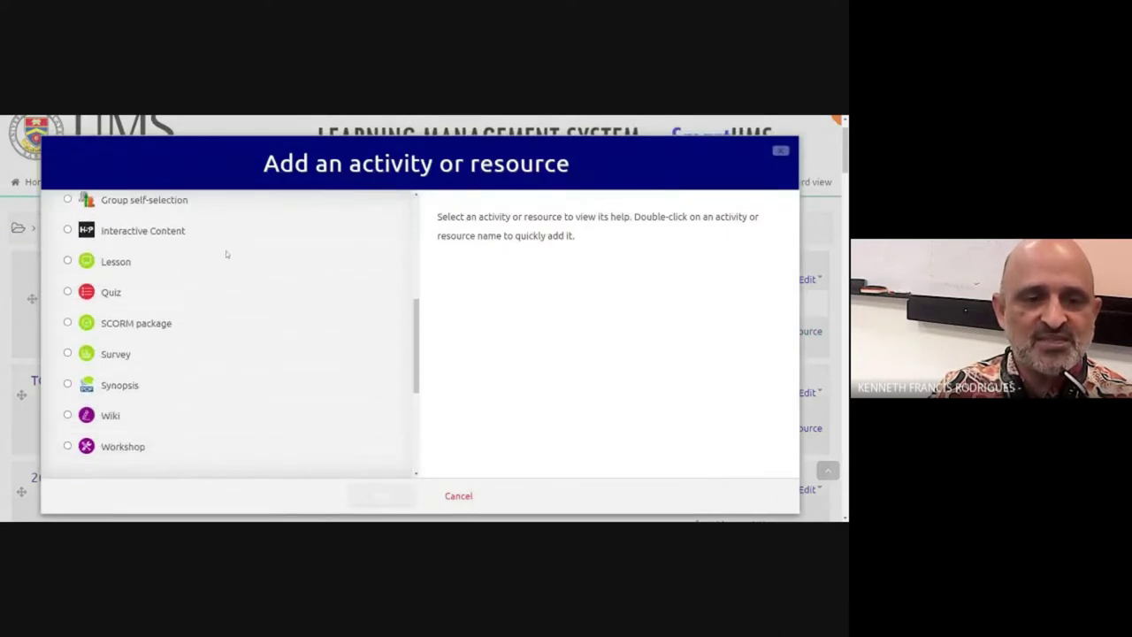
click(67, 385)
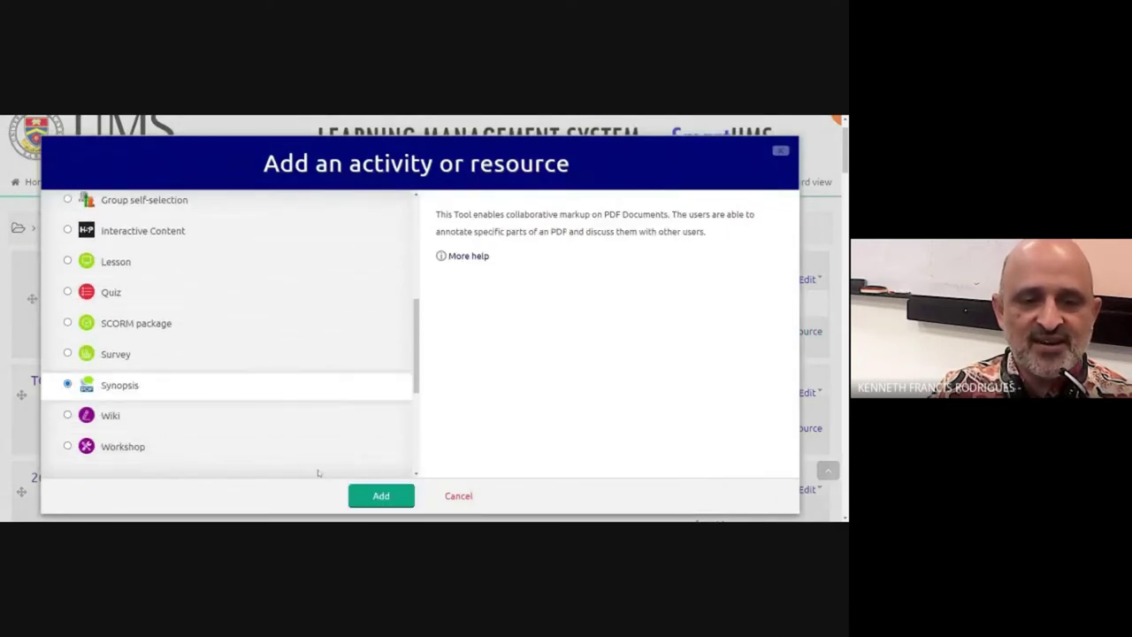
click(386, 497)
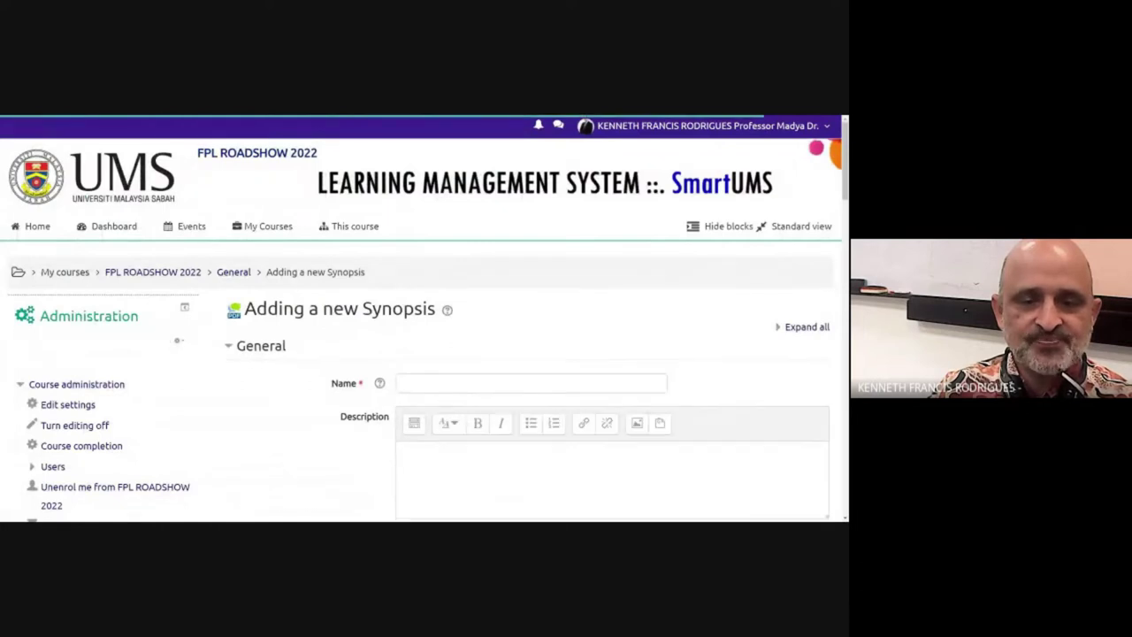
Step: Name the new activity COURSE SYNOPSIS and open its description for editing
click(531, 383)
text(COU)
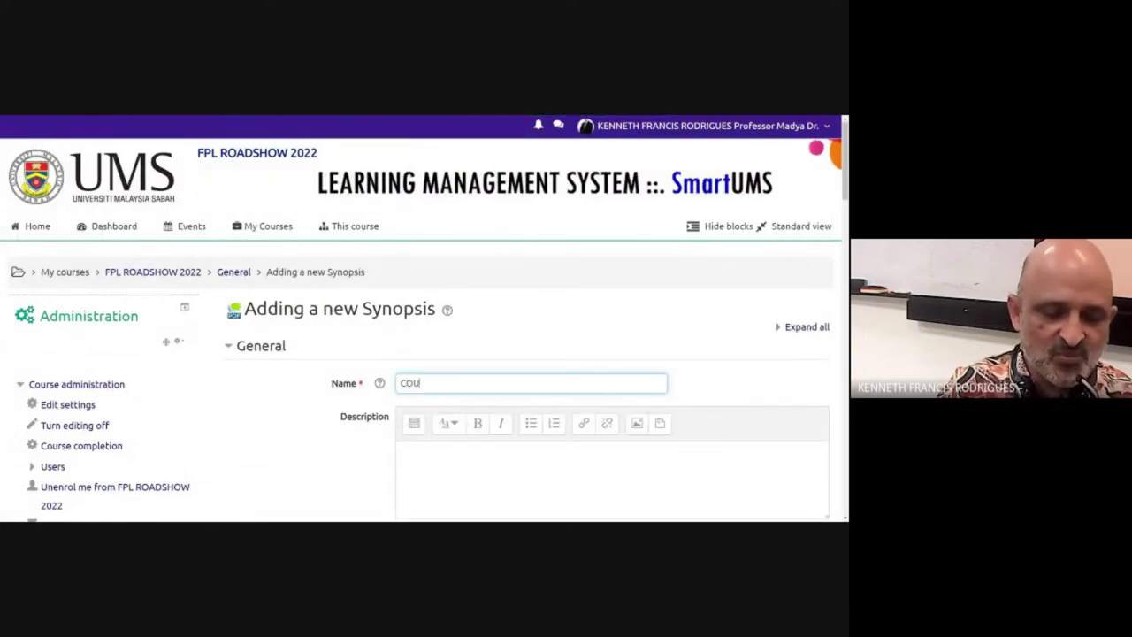
text(RSE SYNOPSOS)
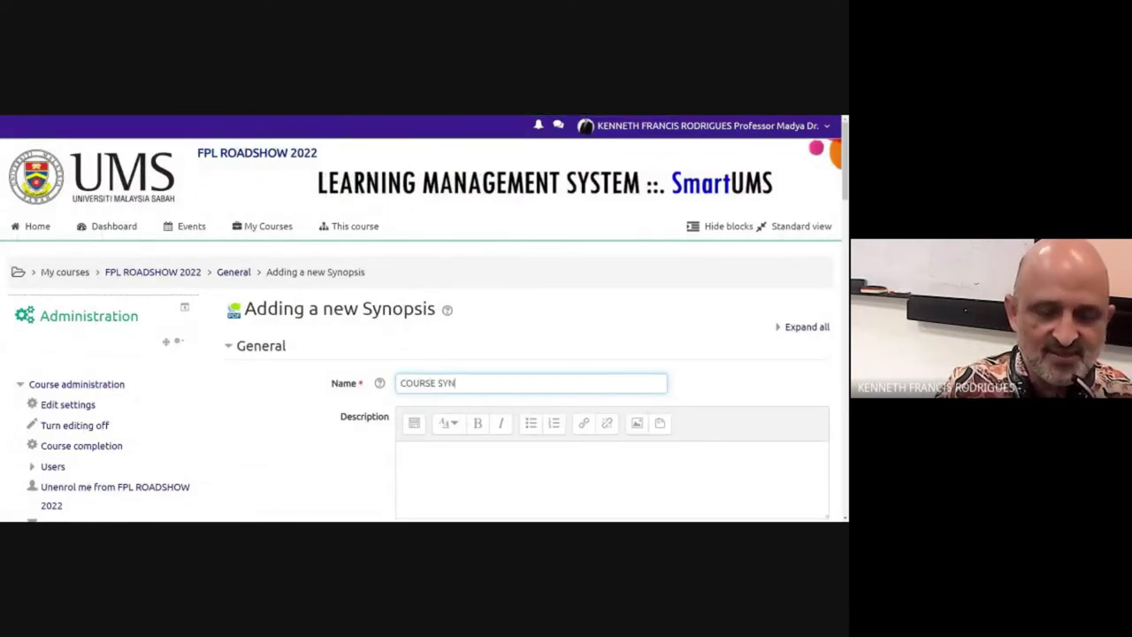
key(BackSpace)
key(BackSpace)
text(IS)
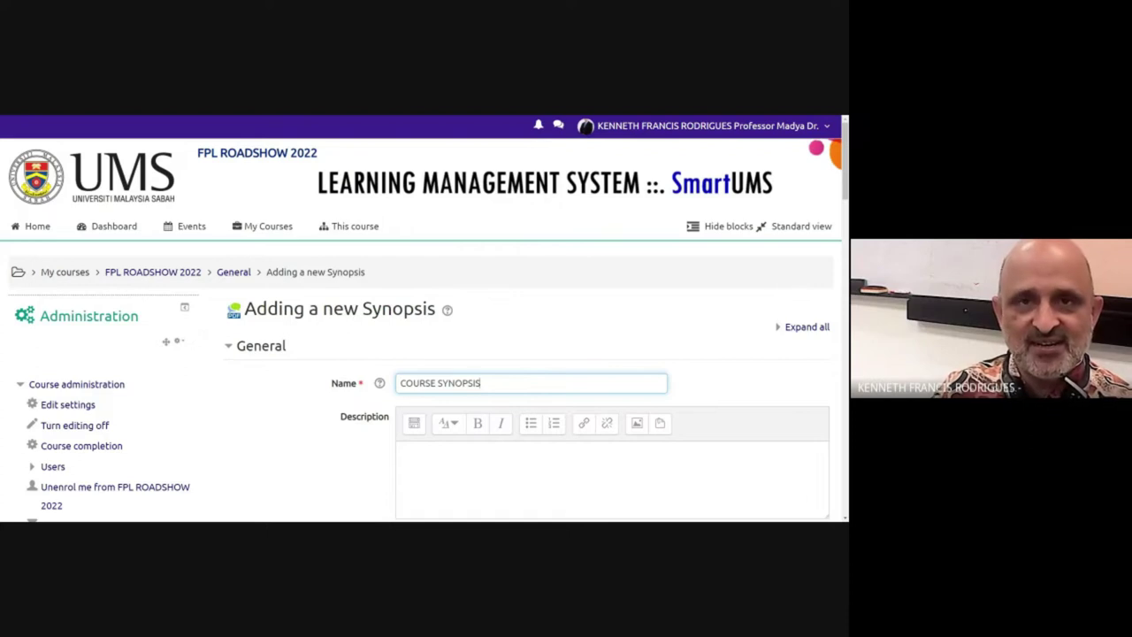
scroll(424, 318, down, 2)
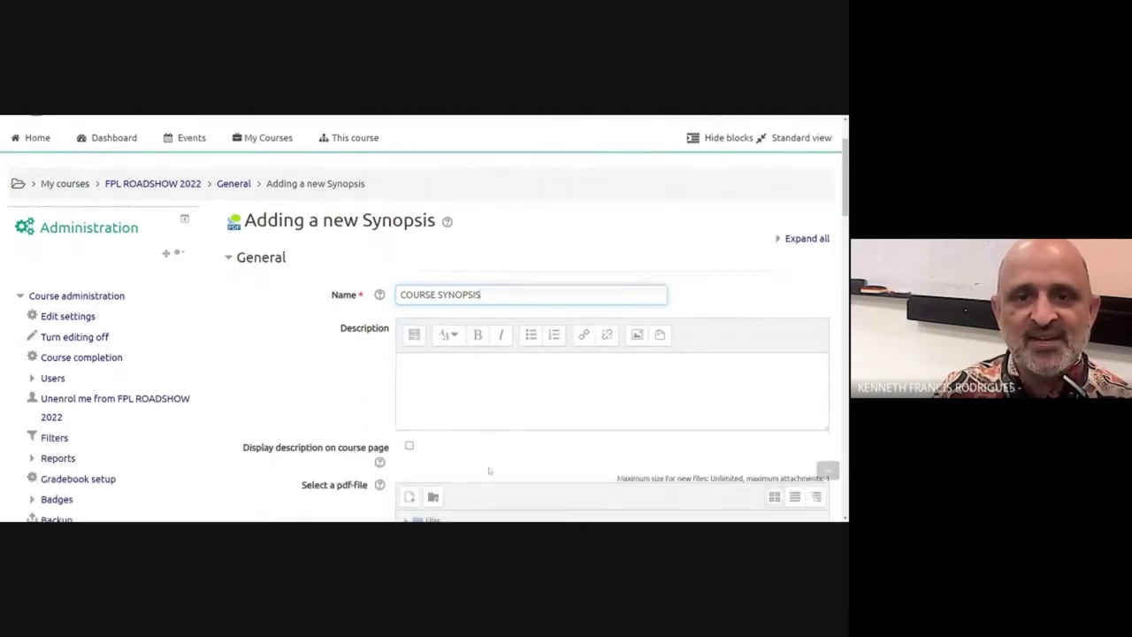
click(399, 361)
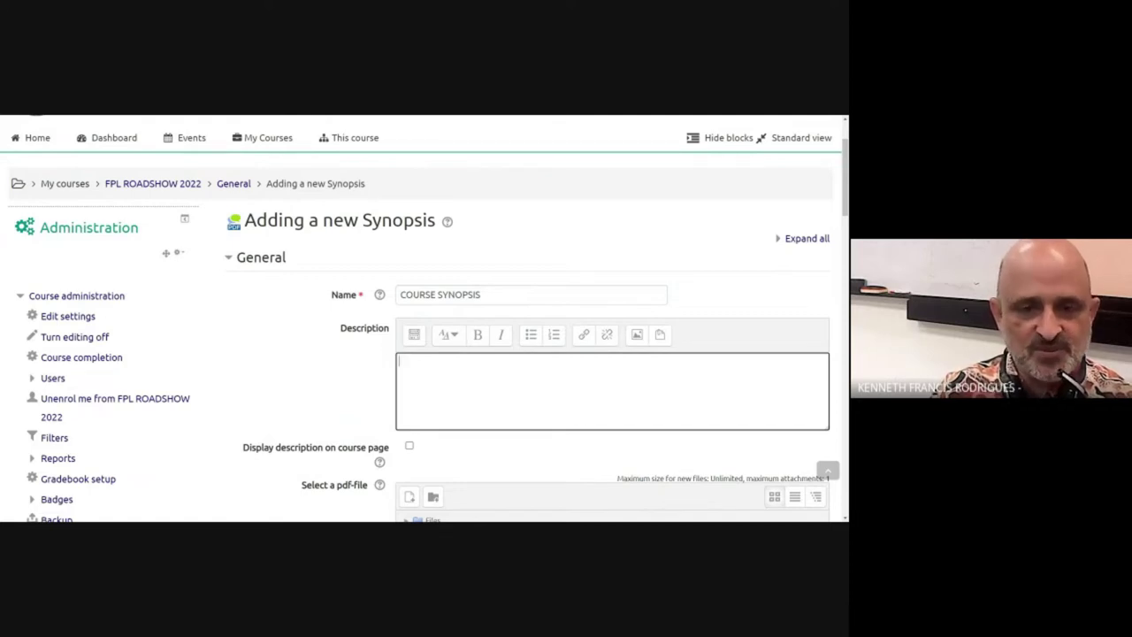
text(COPY and)
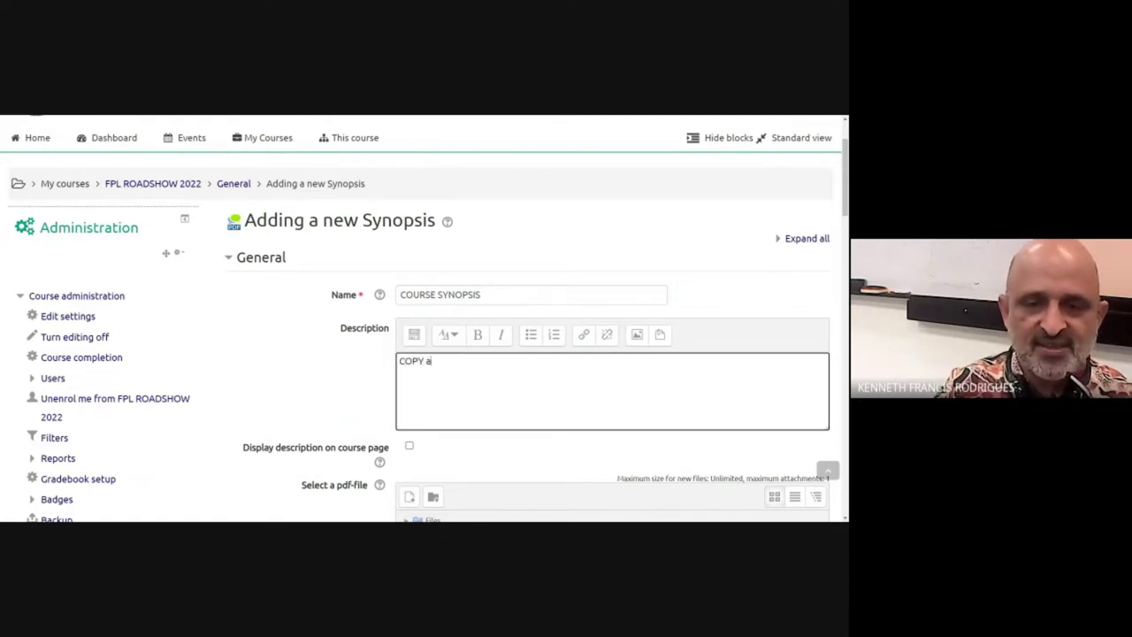
key(BackSpace)
key(BackSpace)
key(BackSpace)
key(BackSpace)
key(BackSpace)
key(BackSpace)
key(BackSpace)
key(BackSpace)
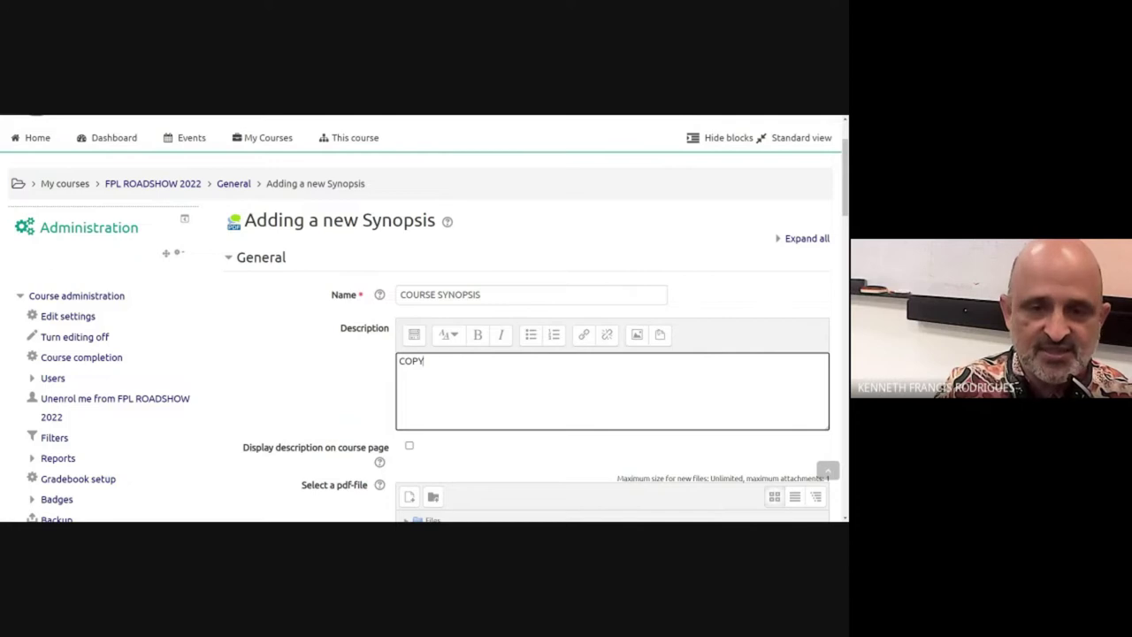
text(an)
key(BackSpace)
key(BackSpace)
key(BackSpace)
Step: Enter the description as Introduction, a blank line, and PLOs and CLOs on separate lines
text(Introduction)
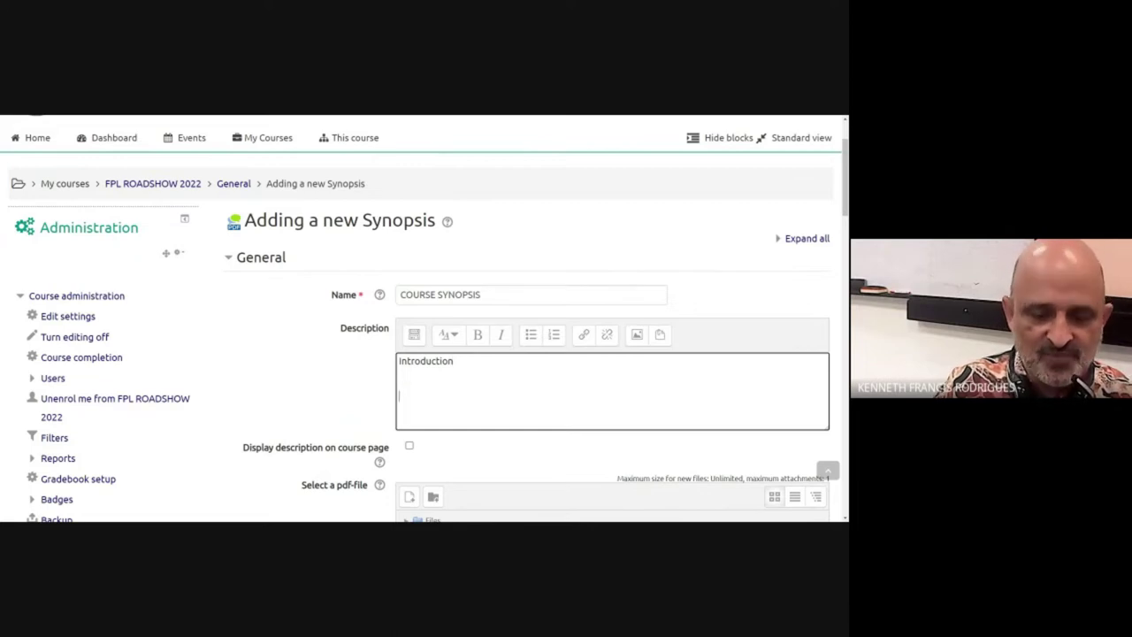
key(Return)
key(Return)
text(PLOs )
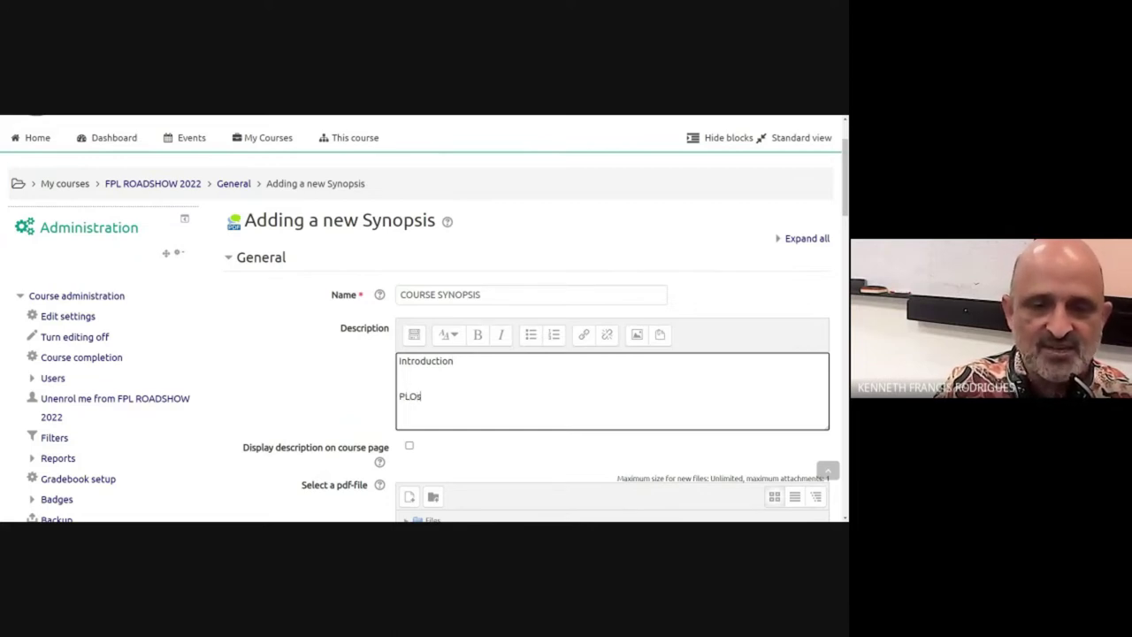
text(CLOs)
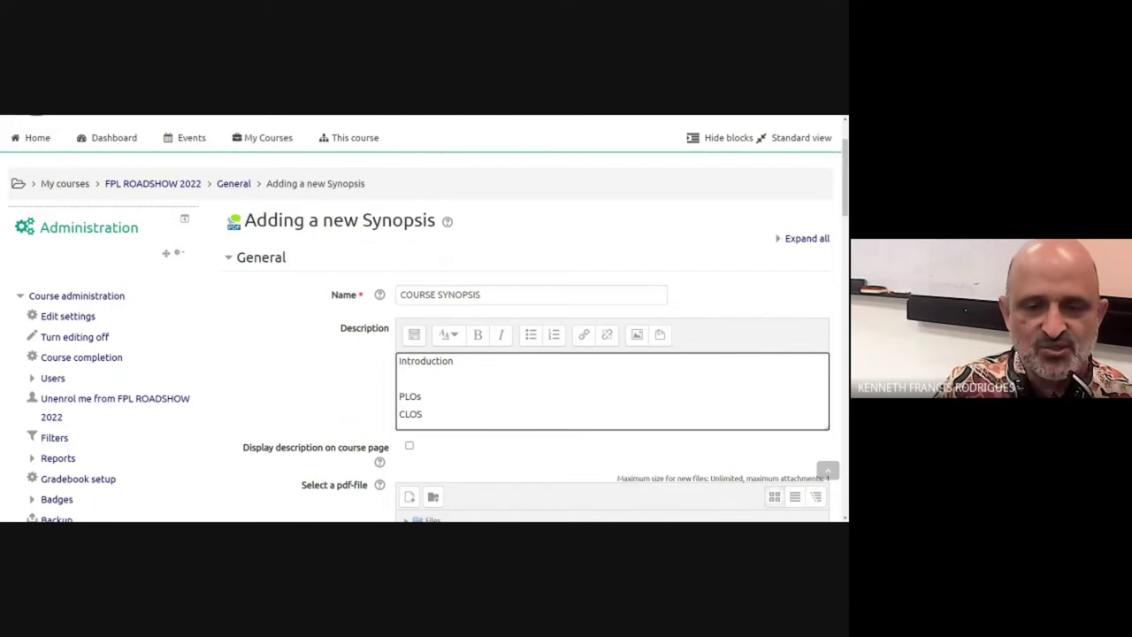
Step: Enable displaying the synopsis description on the course page
scroll(413, 311, down, 3)
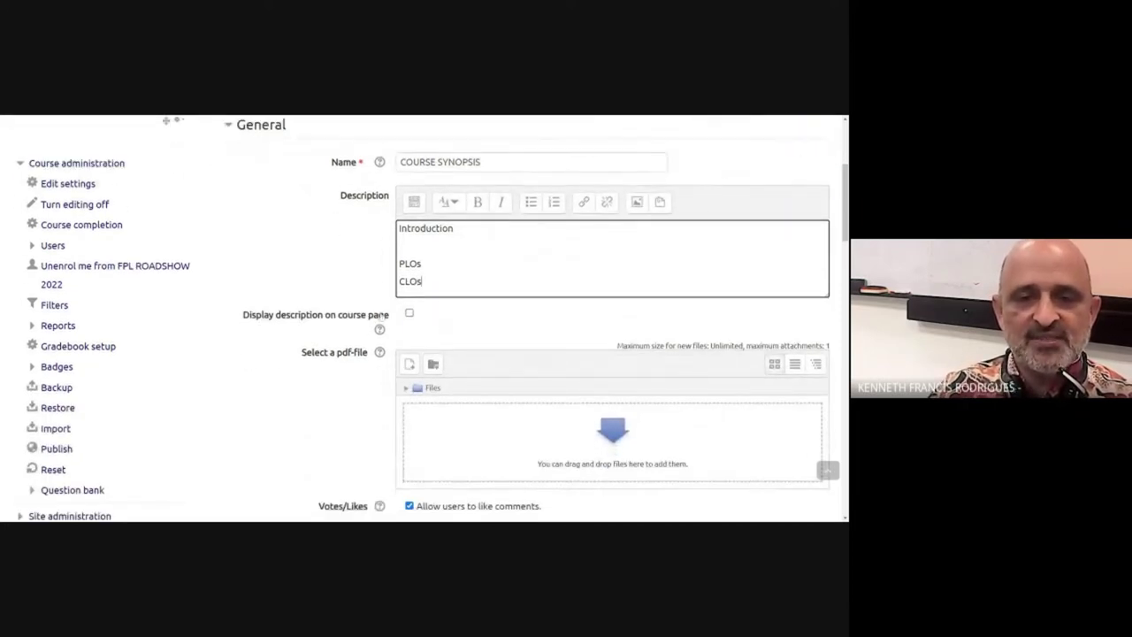
click(410, 315)
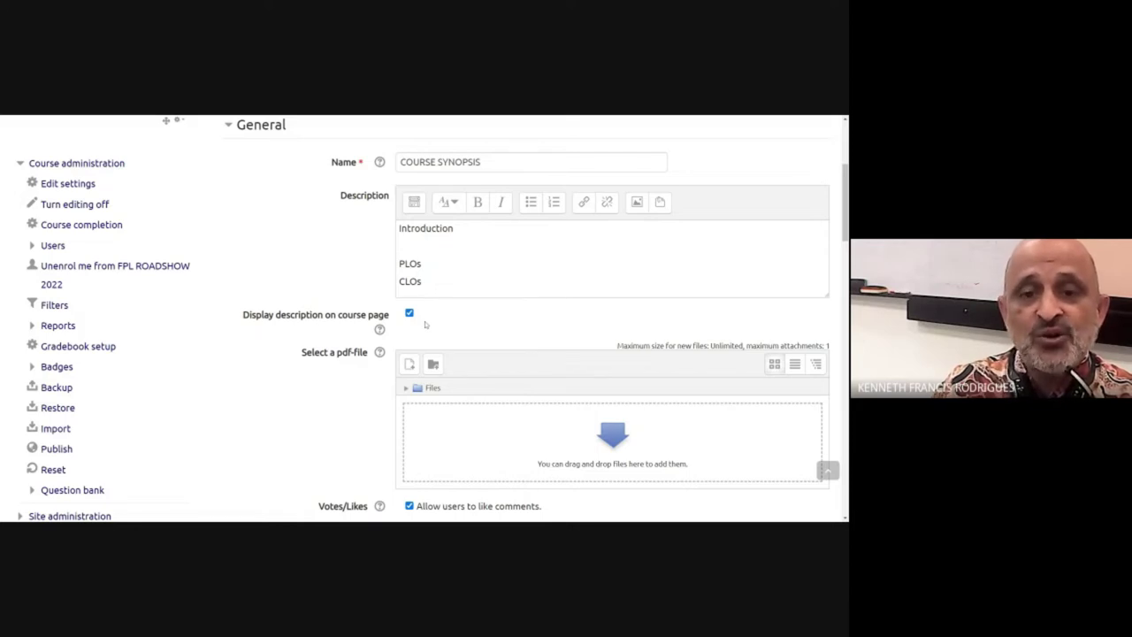
click(410, 314)
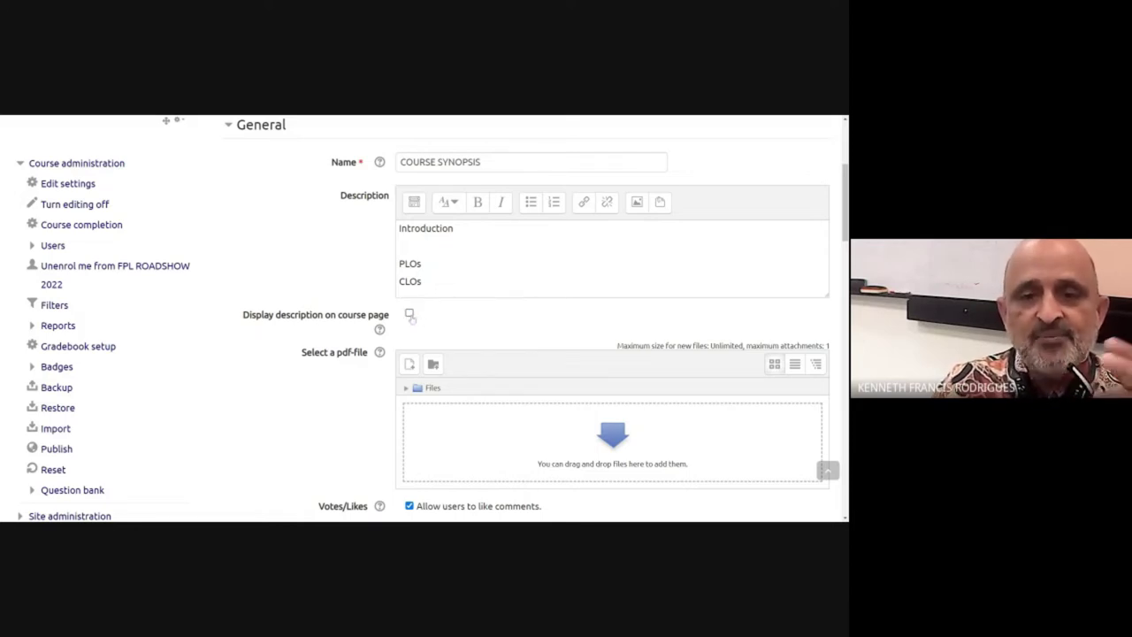
click(410, 315)
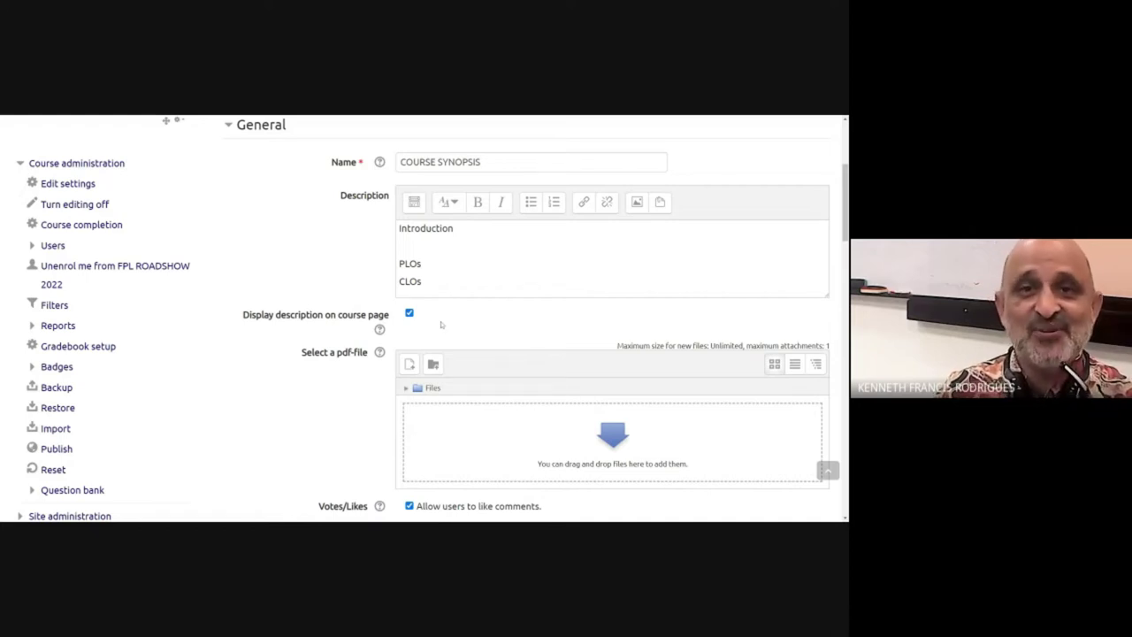
Step: Upload the abstract PDF as the synopsis file, saved as COURSE SYNOPSIS with the All rights reserved license
scroll(441, 324, down, 3)
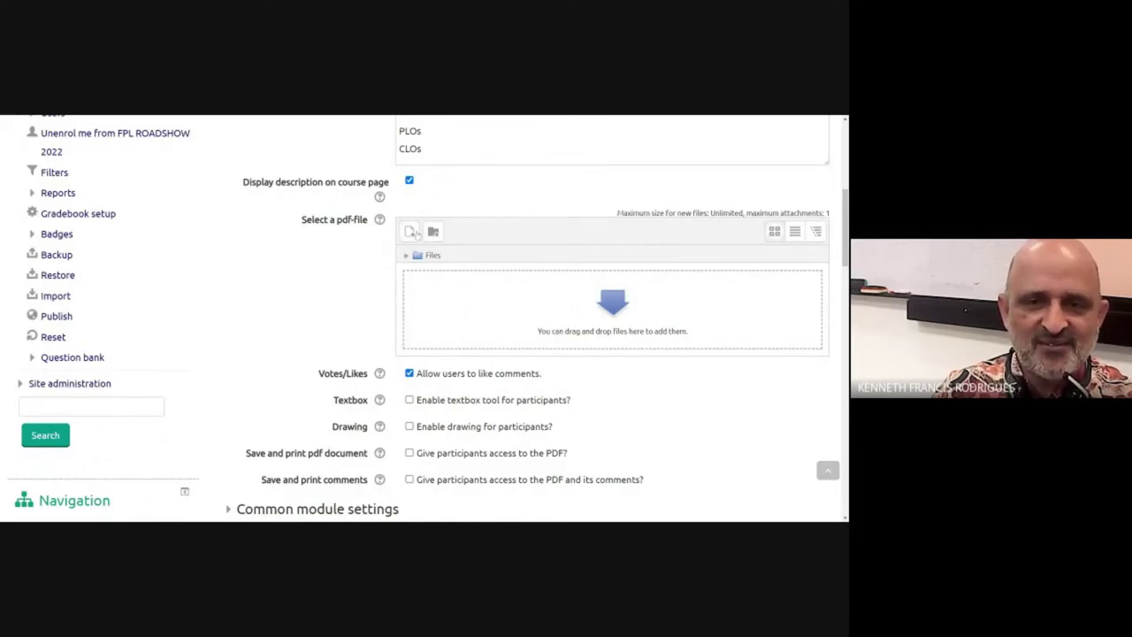
click(411, 233)
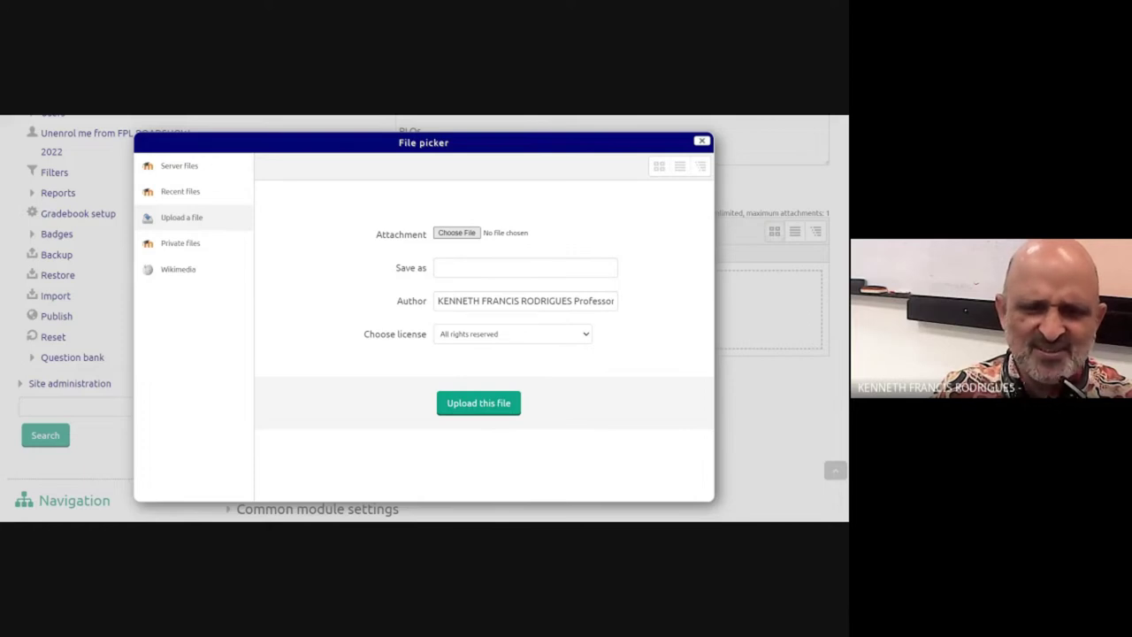
key(Return)
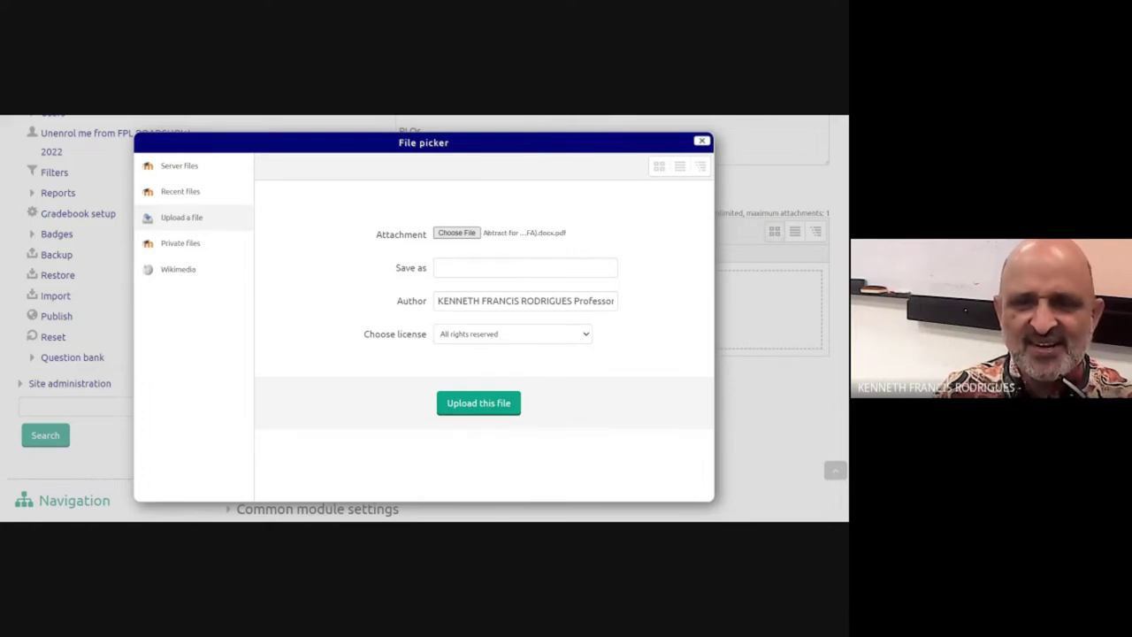
click(439, 267)
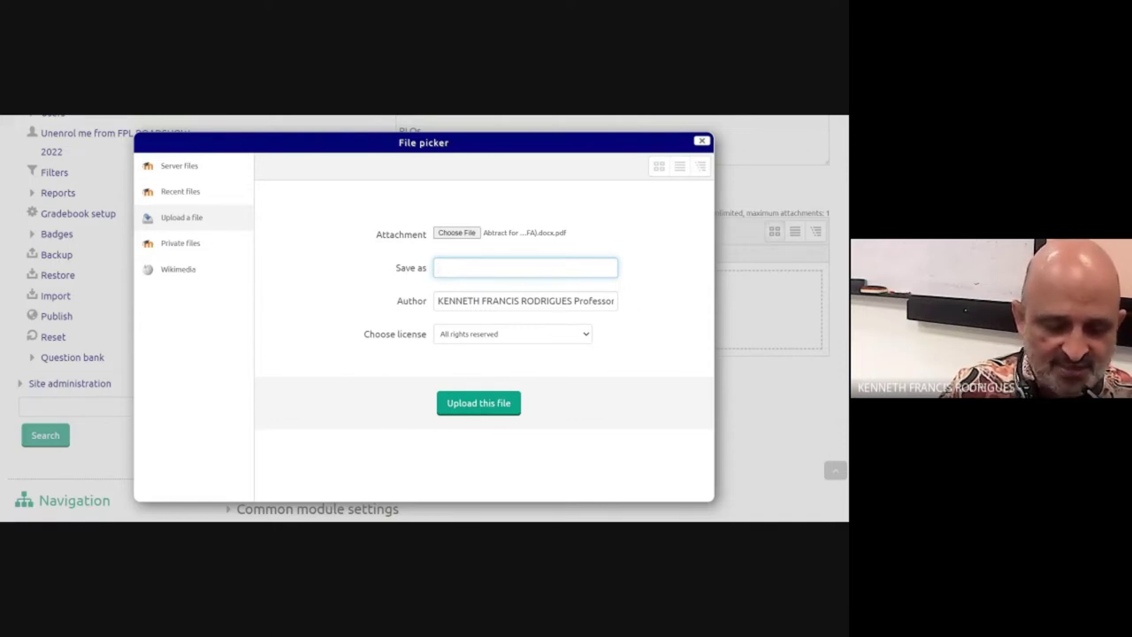
text(COURSE SYNOPSIS)
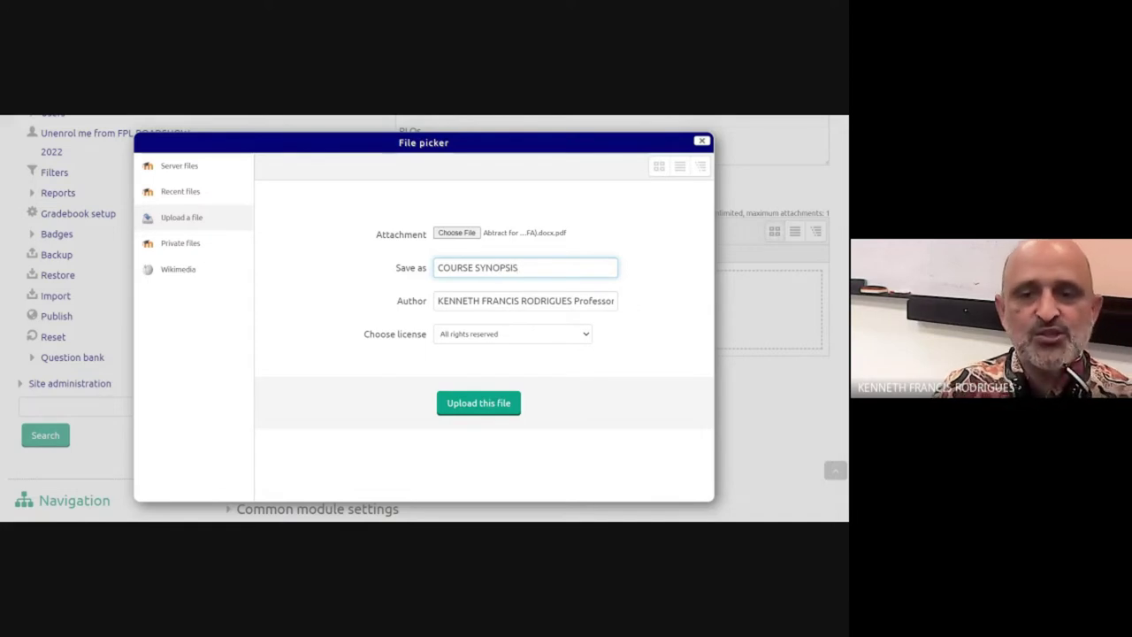
click(460, 345)
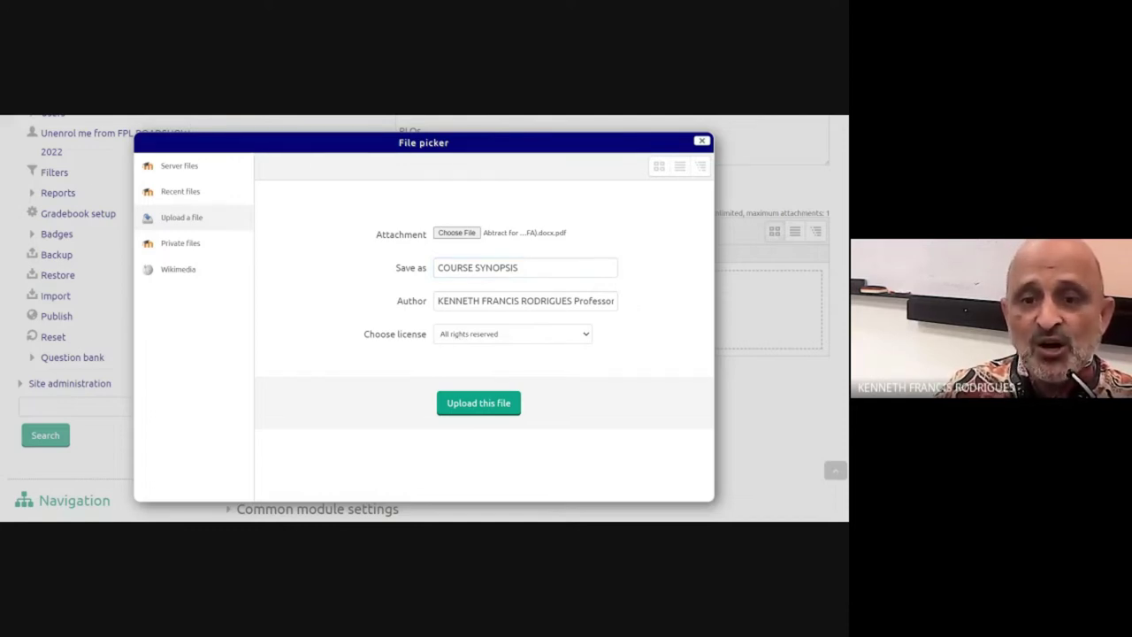
click(512, 333)
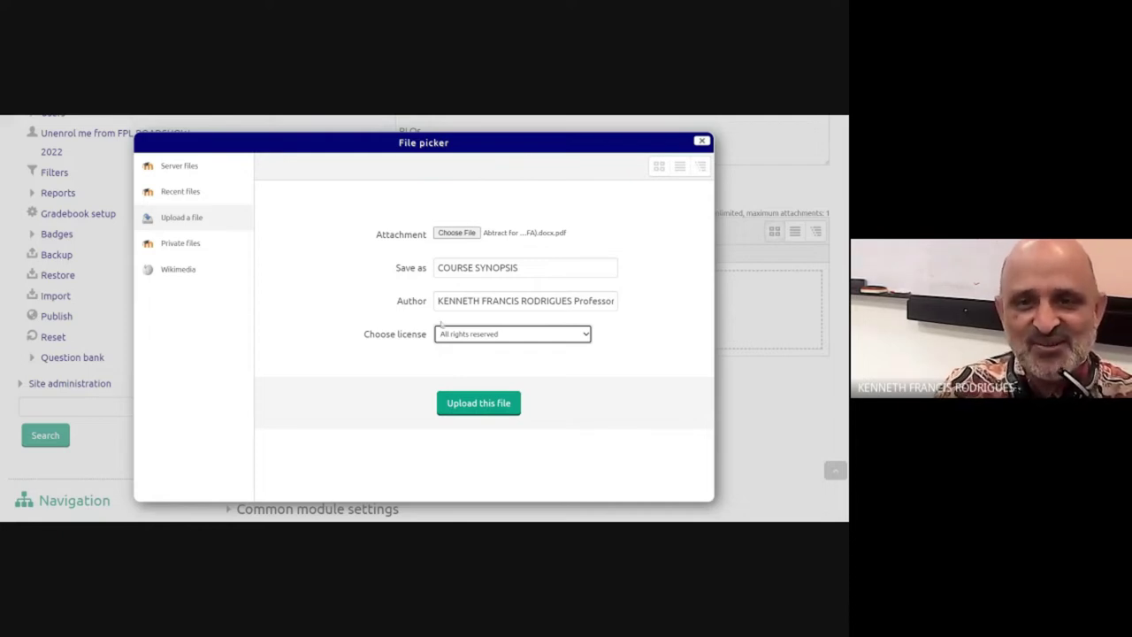
click(479, 407)
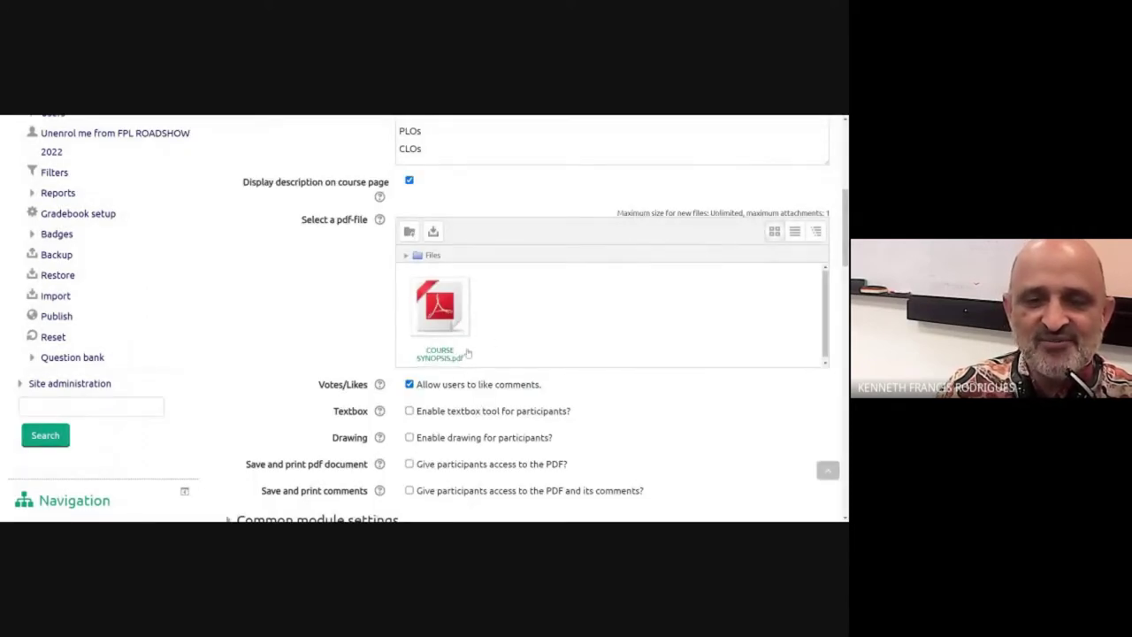
Step: Examine the comment, drawing and PDF access options, the common module settings and the access restrictions of the synopsis
scroll(366, 336, down, 2)
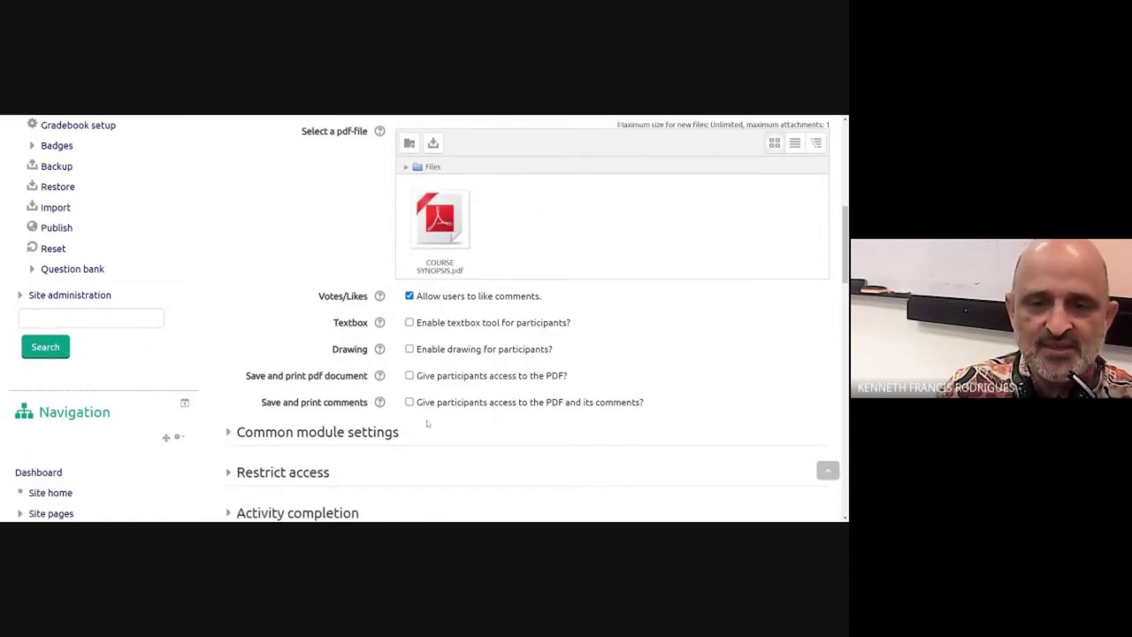
scroll(427, 424, down, 3)
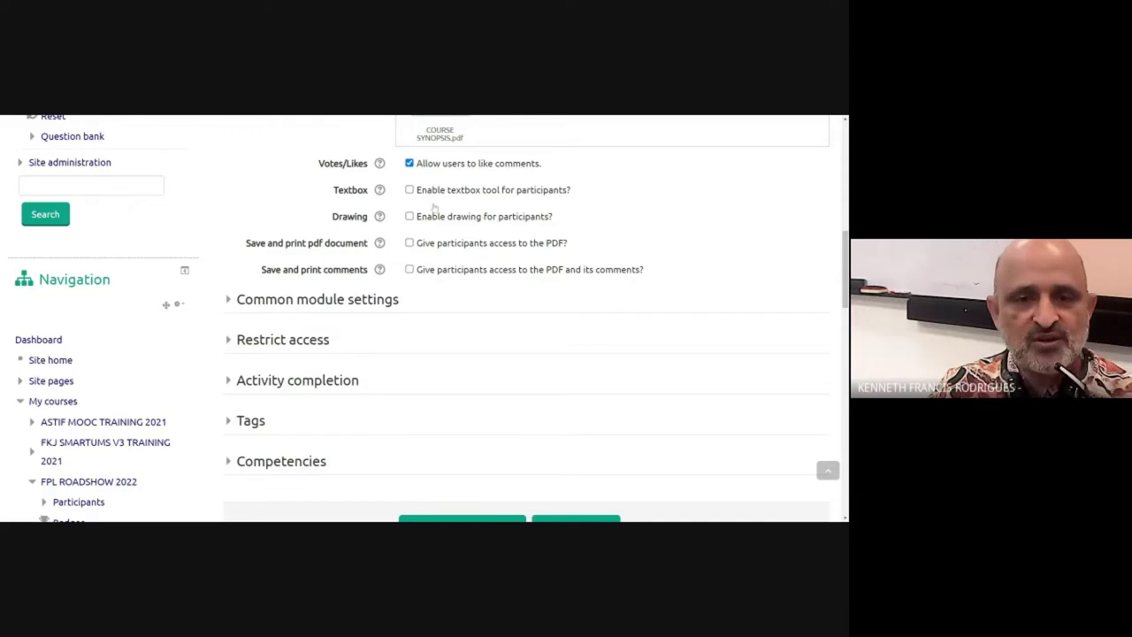
scroll(363, 265, up, 3)
scroll(354, 261, down, 3)
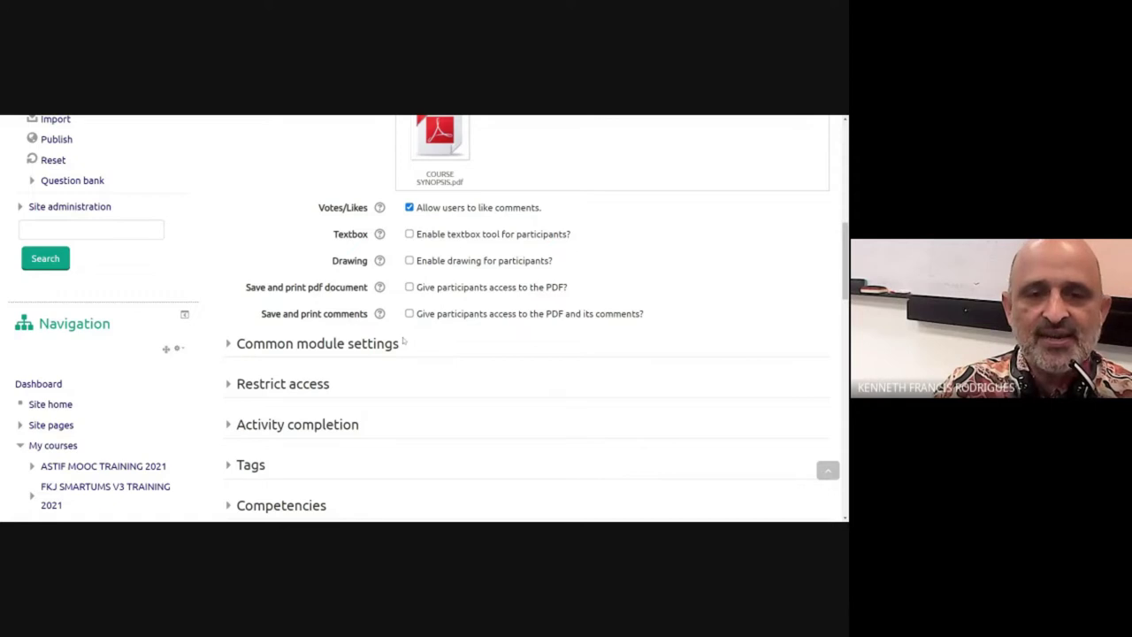
click(355, 348)
scroll(356, 353, down, 4)
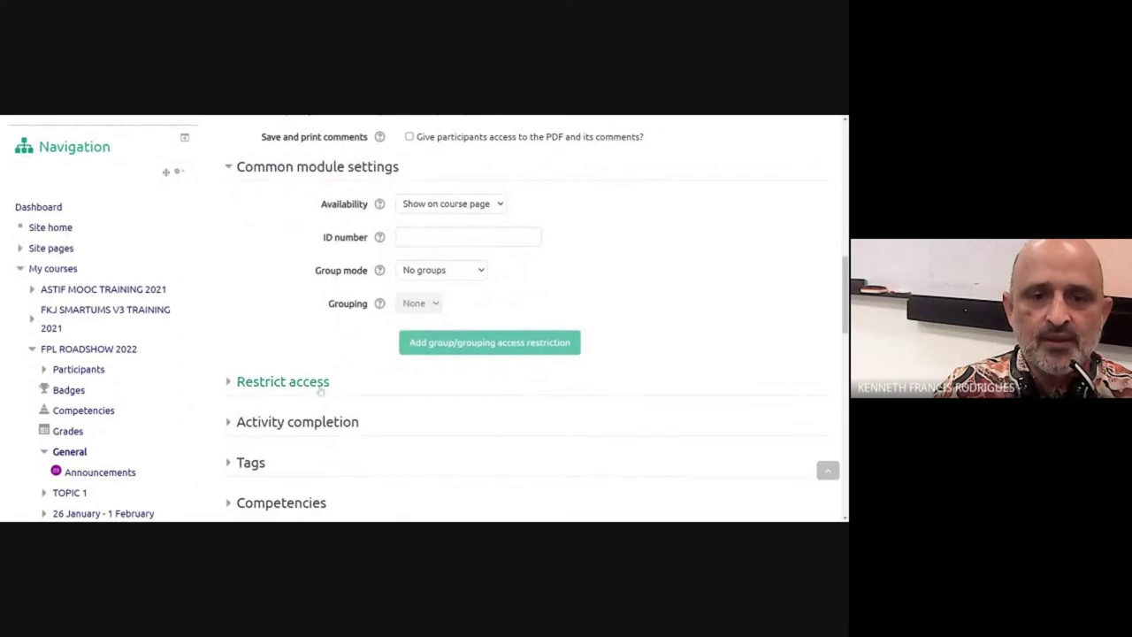
click(324, 383)
scroll(326, 382, down, 2)
scroll(326, 381, down, 2)
Step: Set the activity's completion tracking to "Show activity as complete when conditions are met"
click(325, 310)
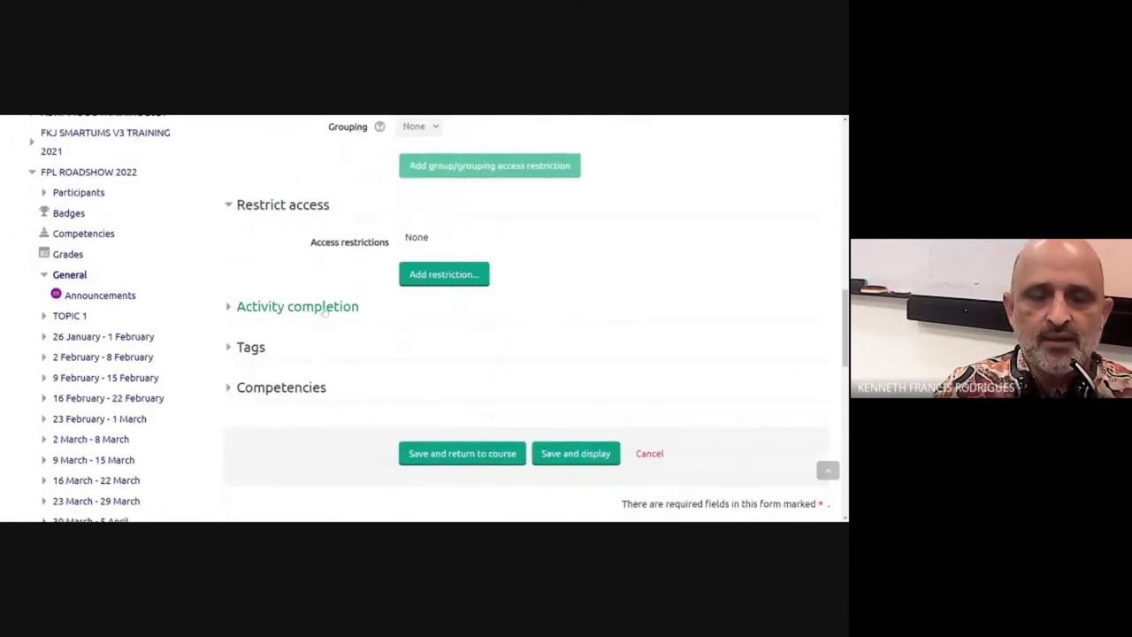
scroll(324, 311, down, 1)
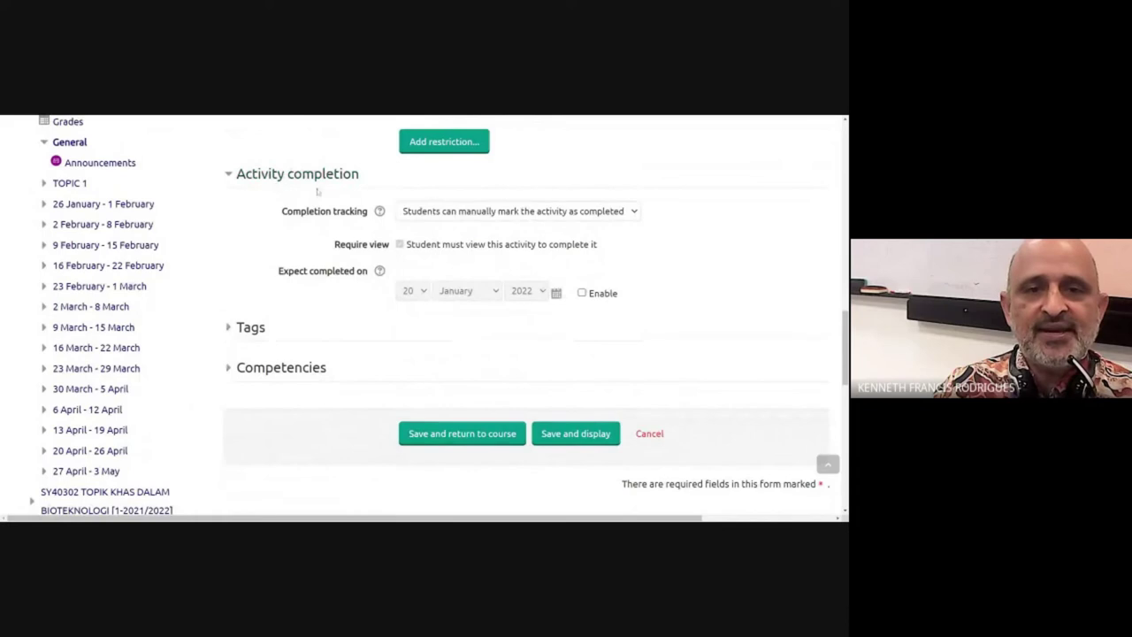
click(425, 228)
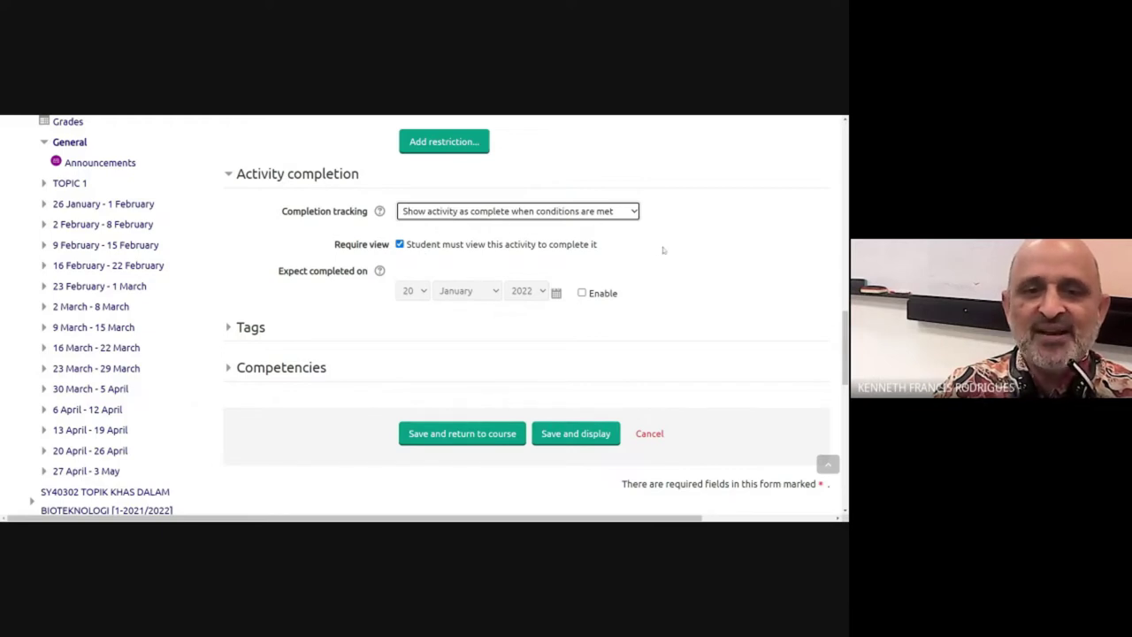
Step: Try an expected completion date of 2 March 2022 for the synopsis activity and disable it again
scroll(199, 279, up, 3)
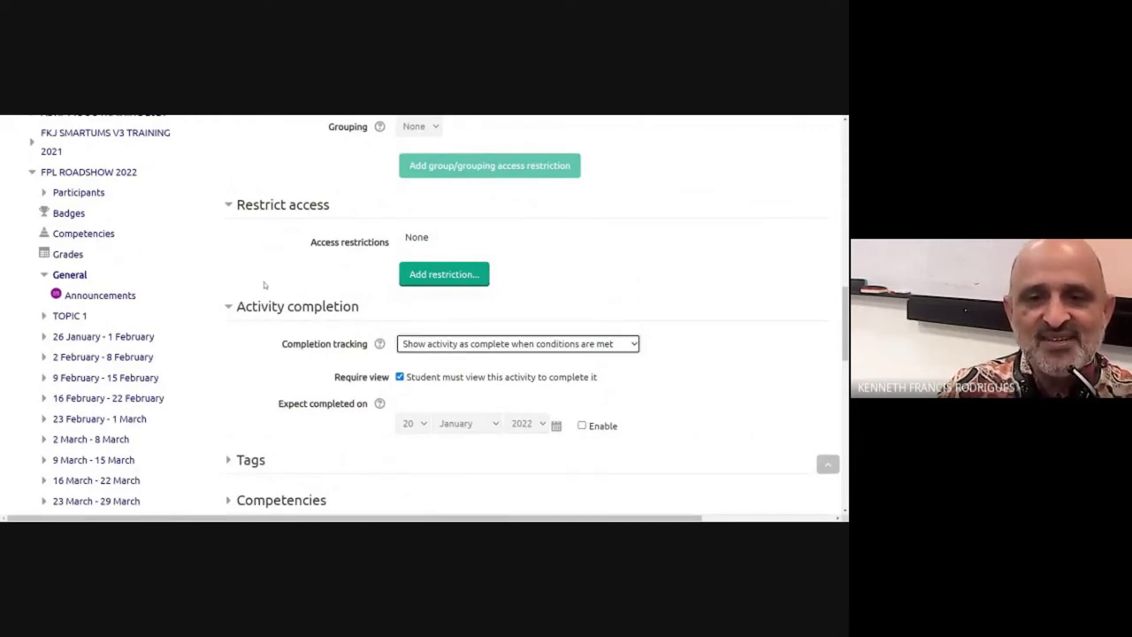
scroll(265, 283, down, 3)
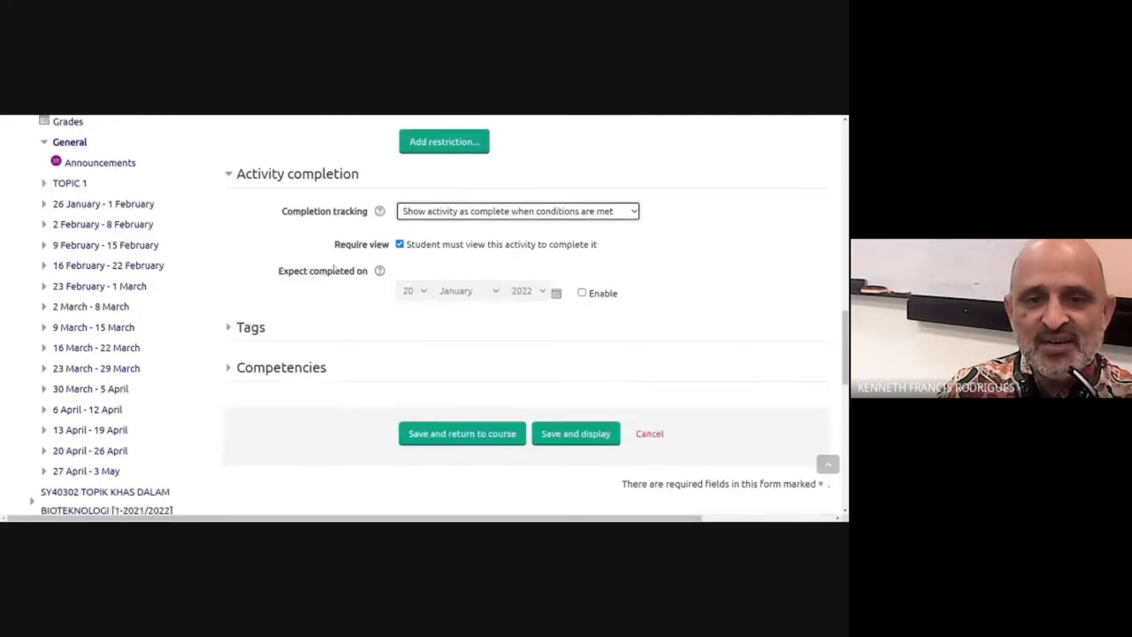
click(249, 327)
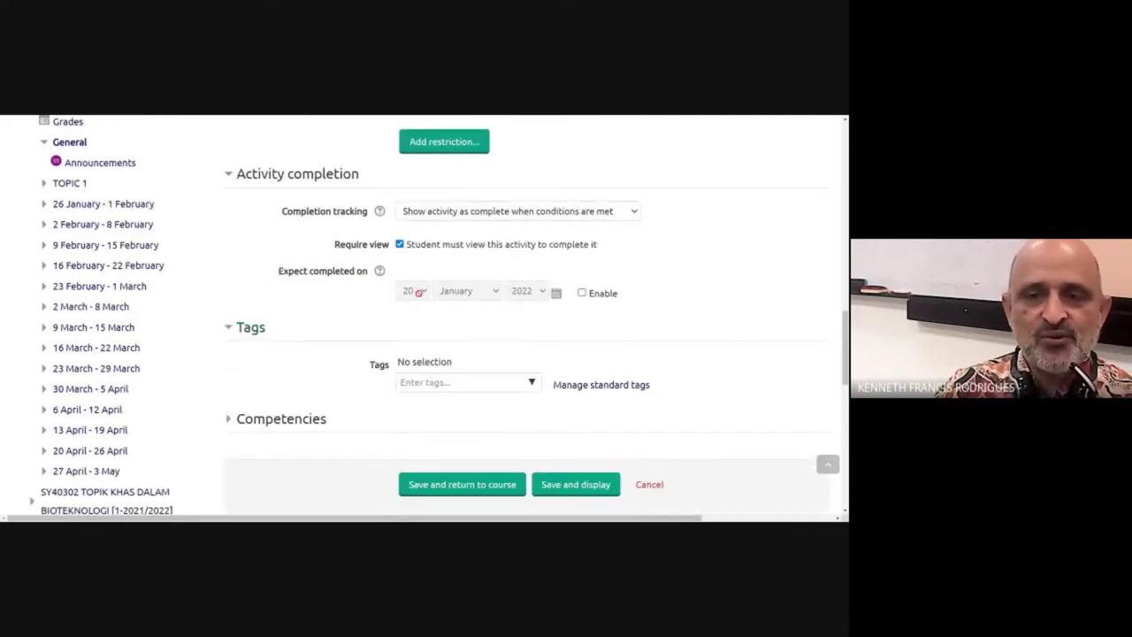
click(582, 294)
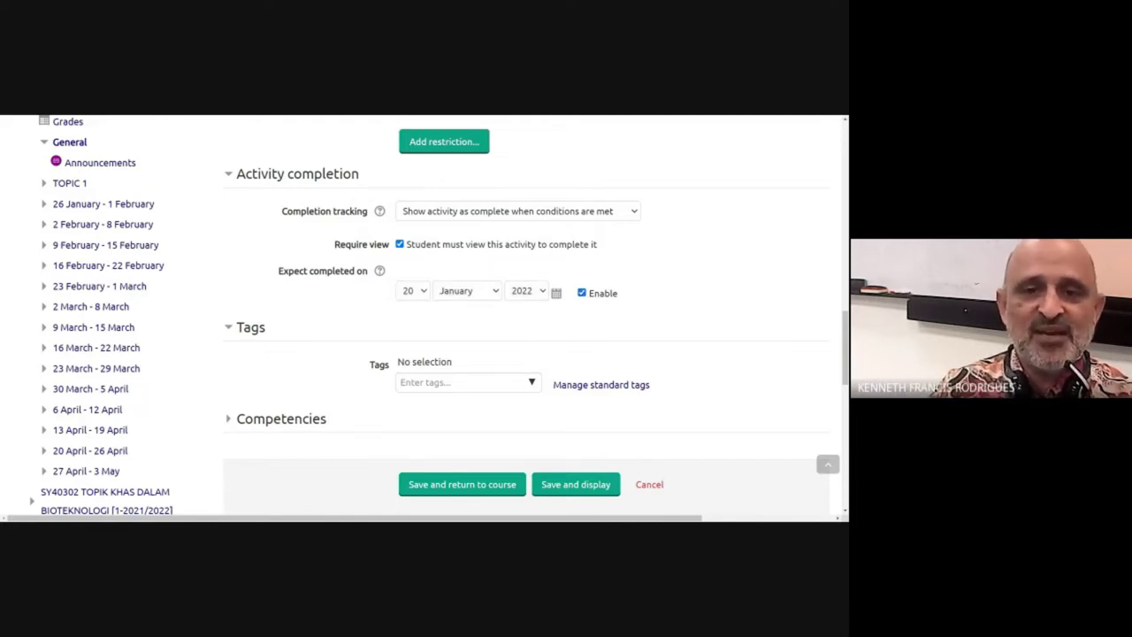
click(491, 293)
click(469, 327)
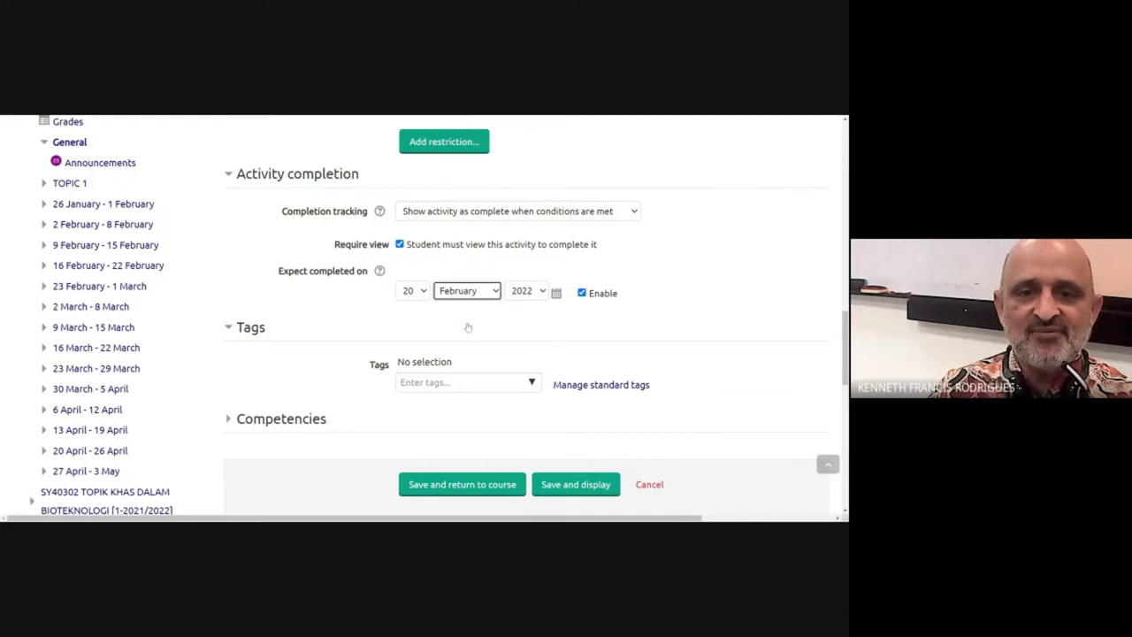
click(424, 306)
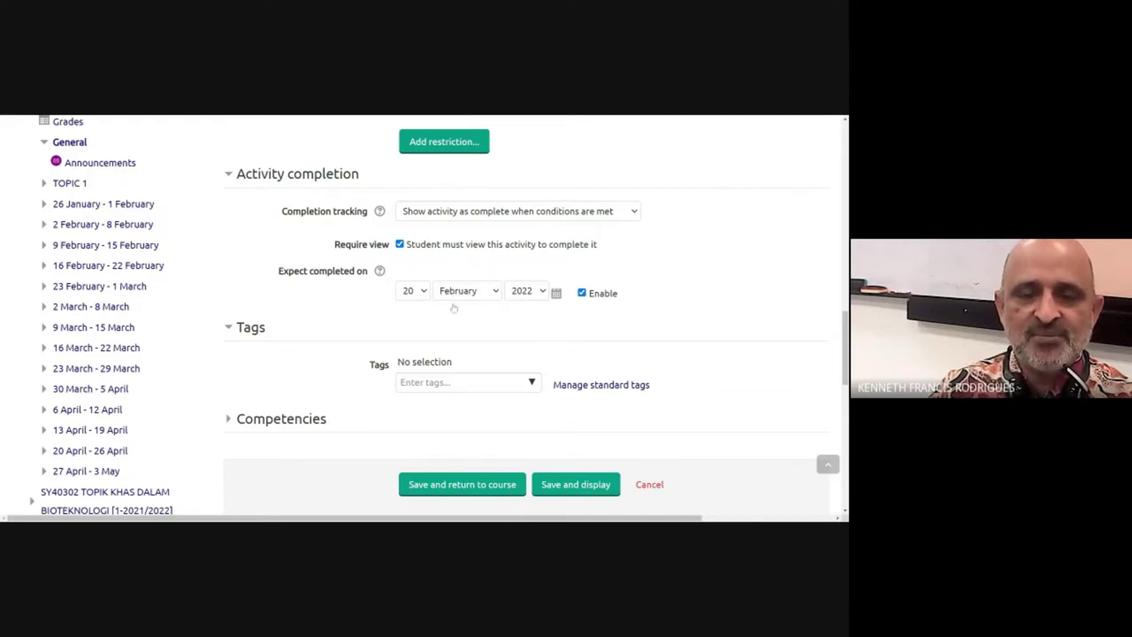
click(454, 308)
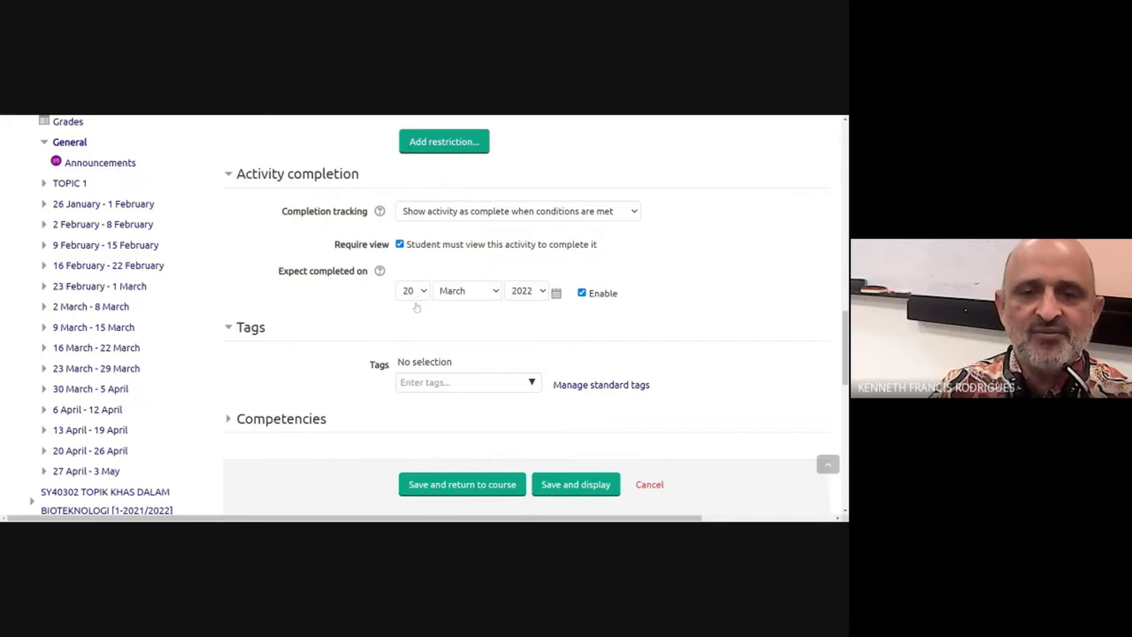
click(416, 306)
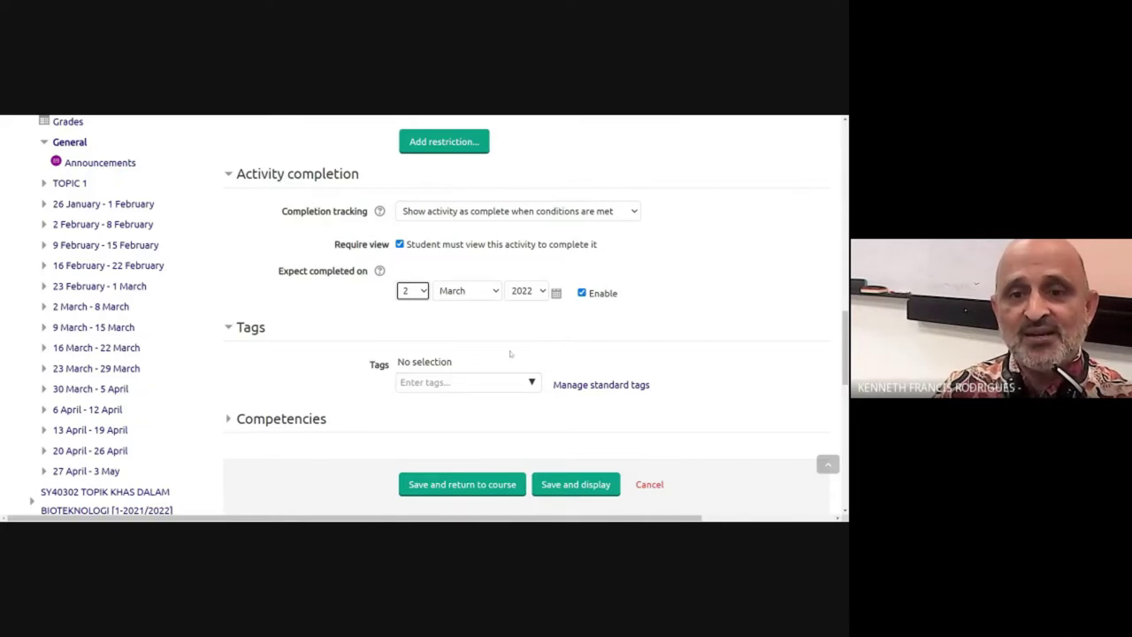
click(581, 292)
Step: Tag the synopsis activity with coursesynopsis, save it and display it
scroll(583, 296, down, 1)
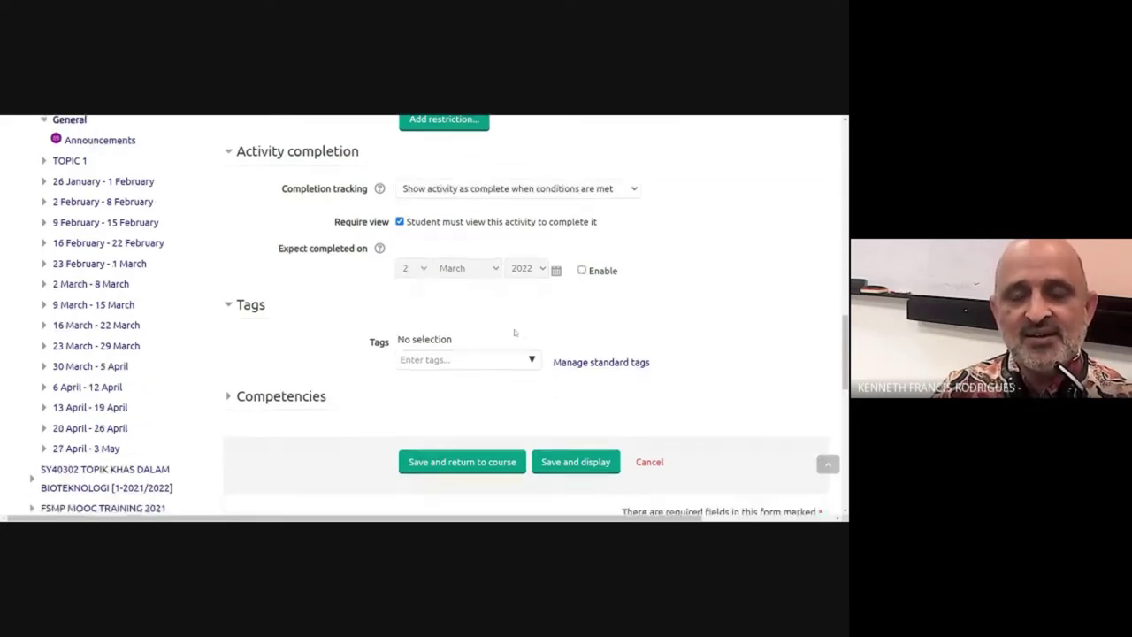
click(460, 293)
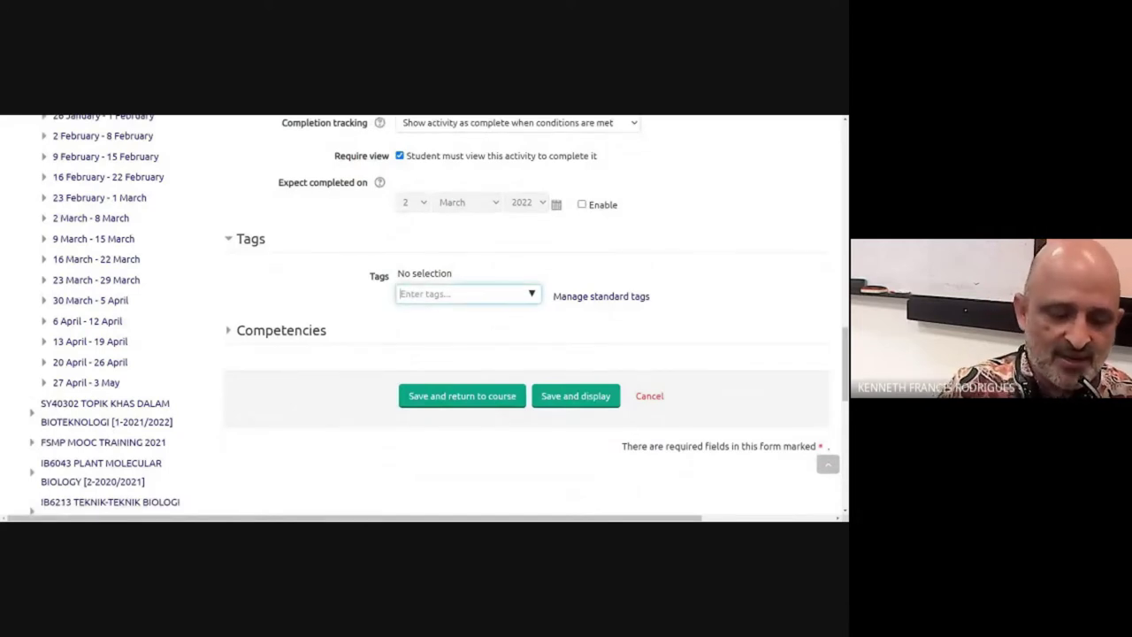
text(coursesynopsis)
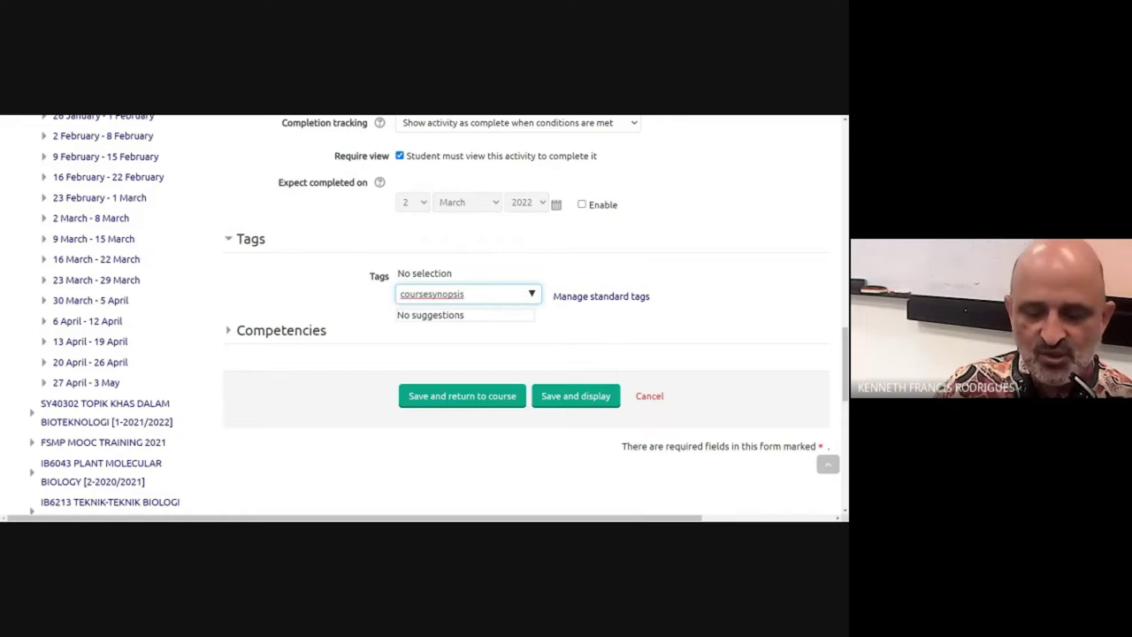
key(Return)
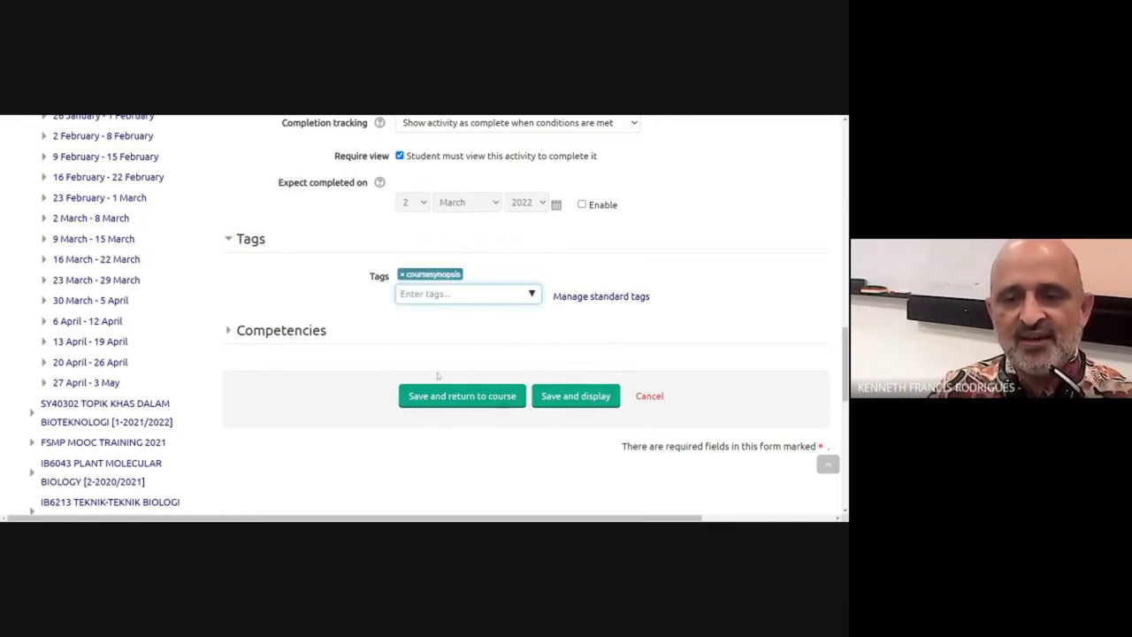
click(576, 397)
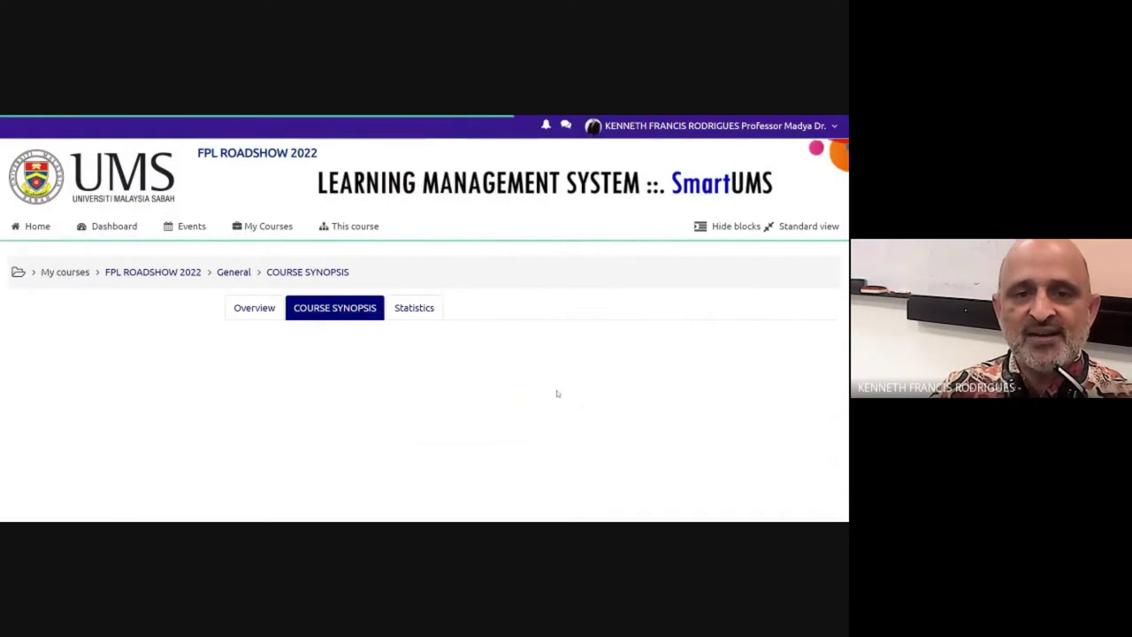
Step: Examine the PDF shown in the COURSE SYNOPSIS activity and its question and answer statistics
scroll(573, 400, down, 2)
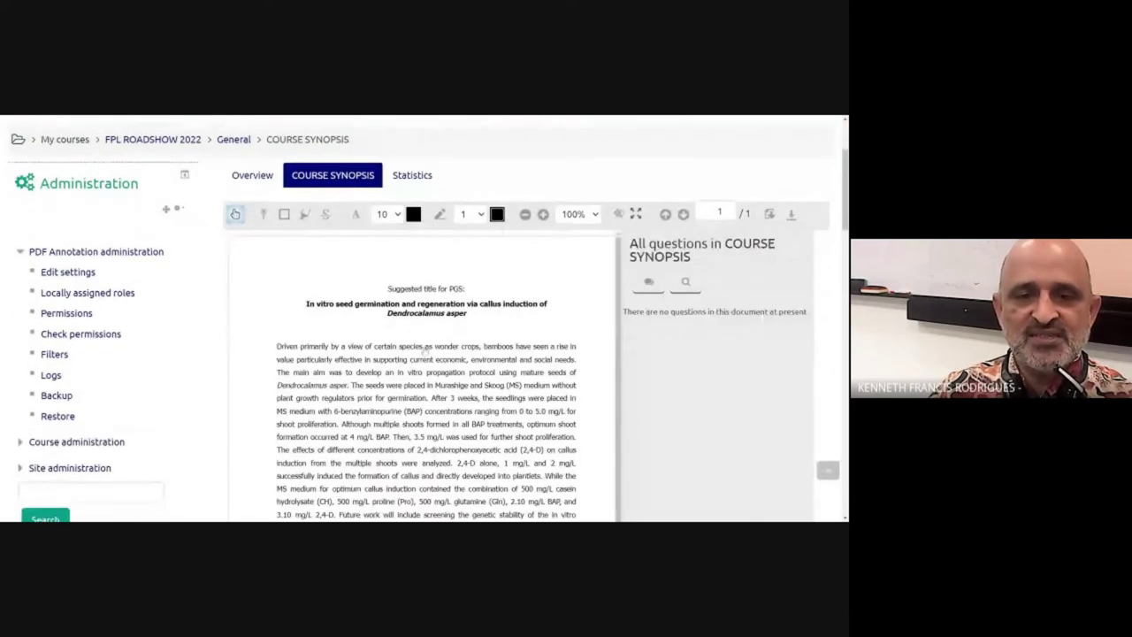
scroll(567, 326, down, 3)
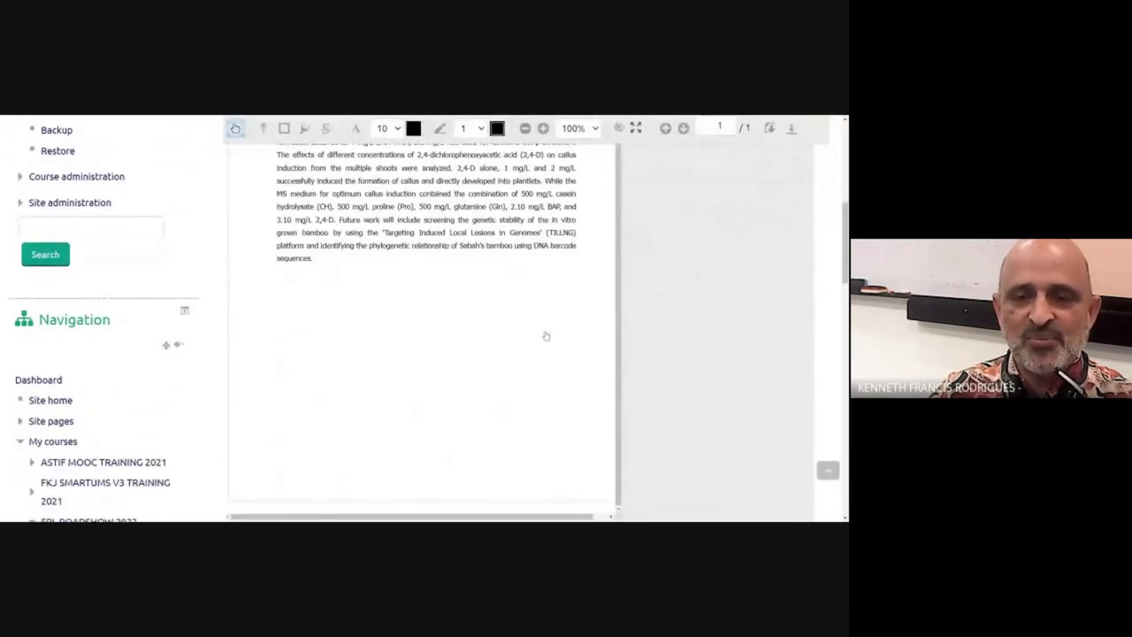
scroll(687, 283, up, 3)
scroll(686, 285, up, 2)
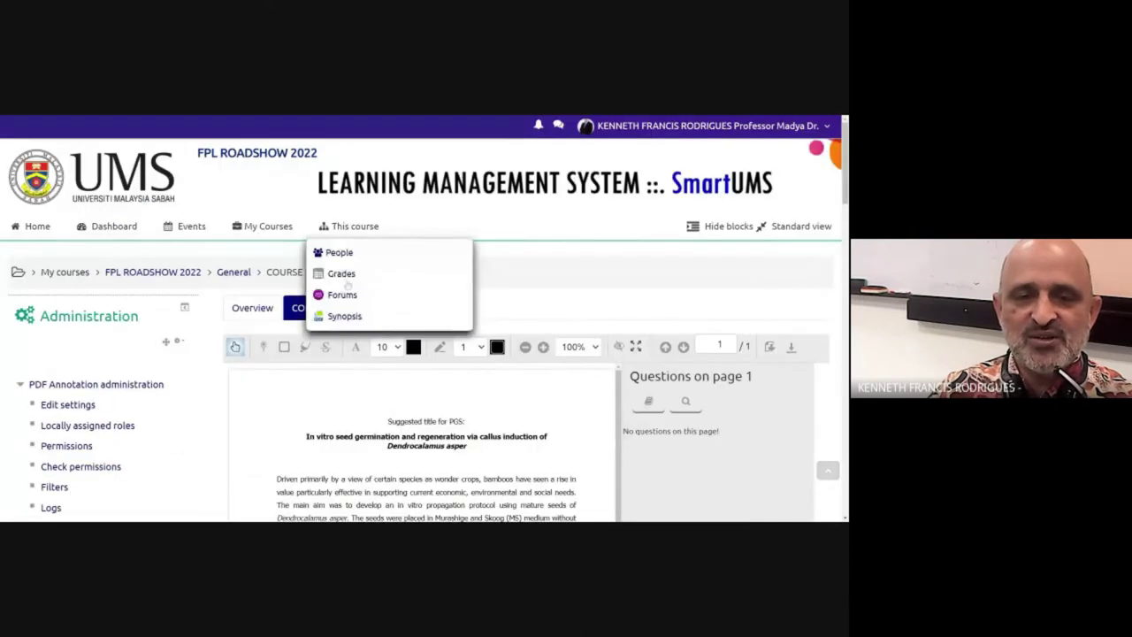
scroll(411, 396, down, 3)
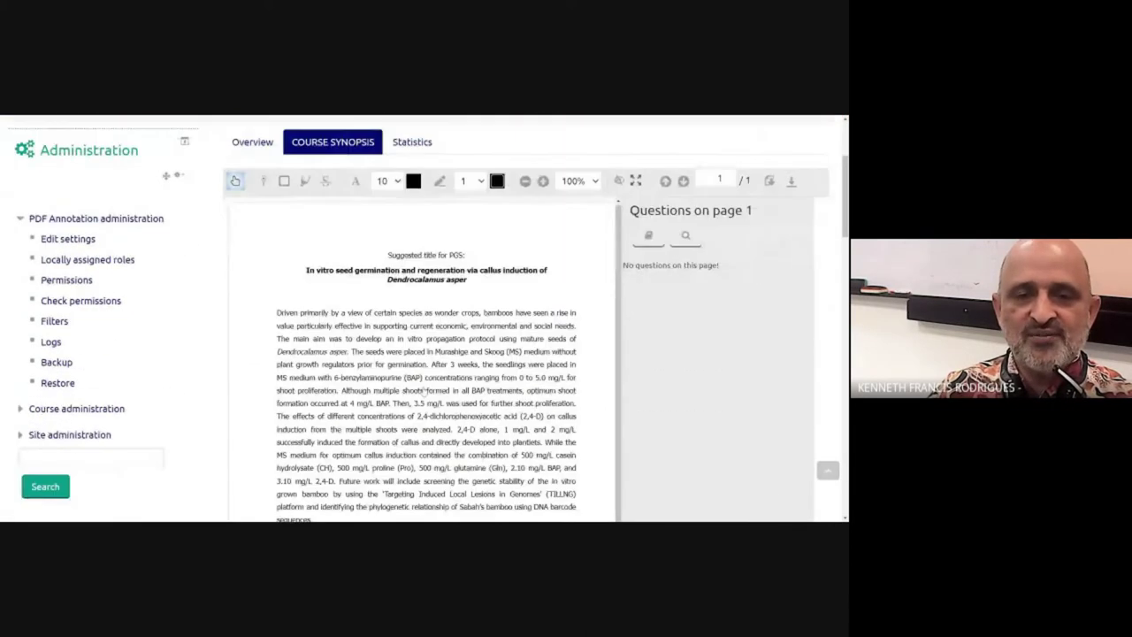
scroll(412, 371, up, 3)
click(411, 310)
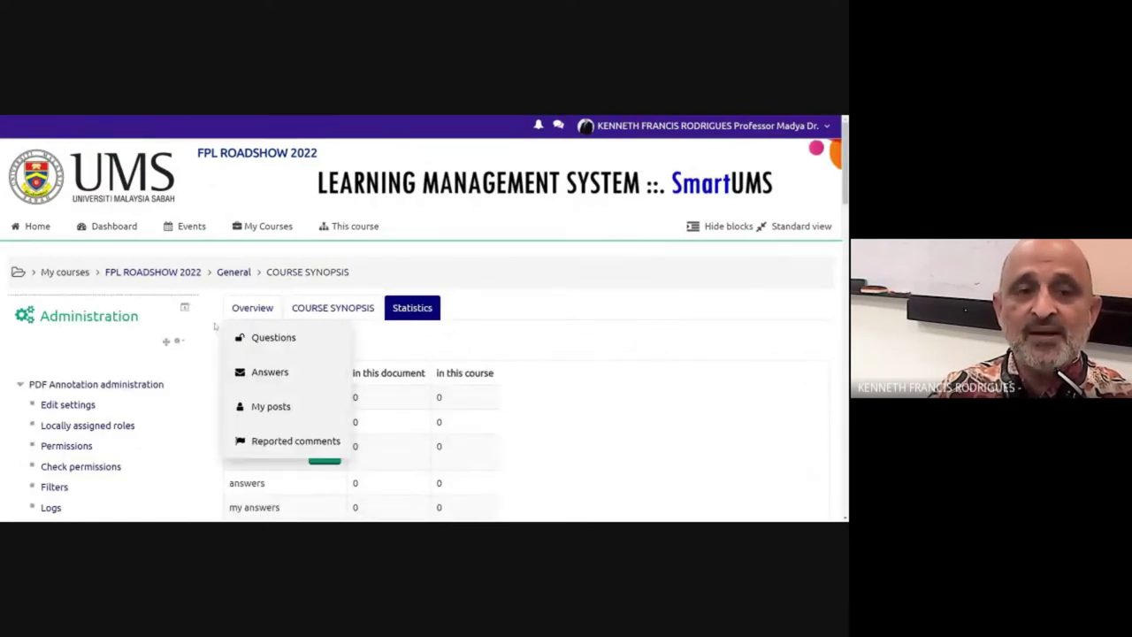
Step: Return to the FPL ROADSHOW 2022 course page and review the COURSE SYNOPSIS entry with its description
click(127, 274)
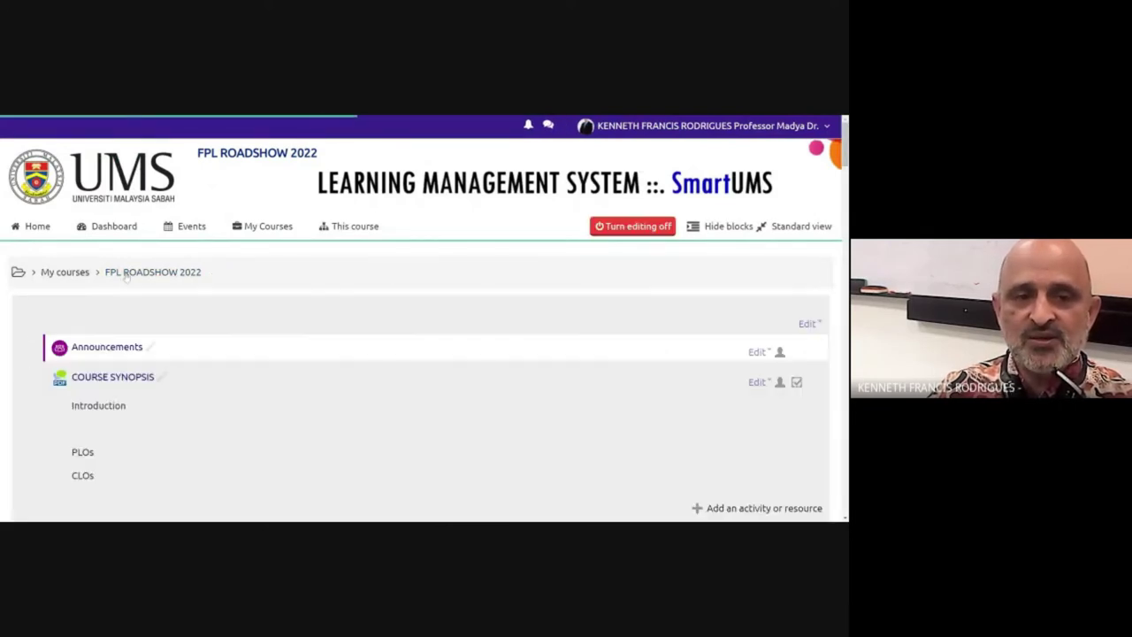
scroll(247, 305, down, 2)
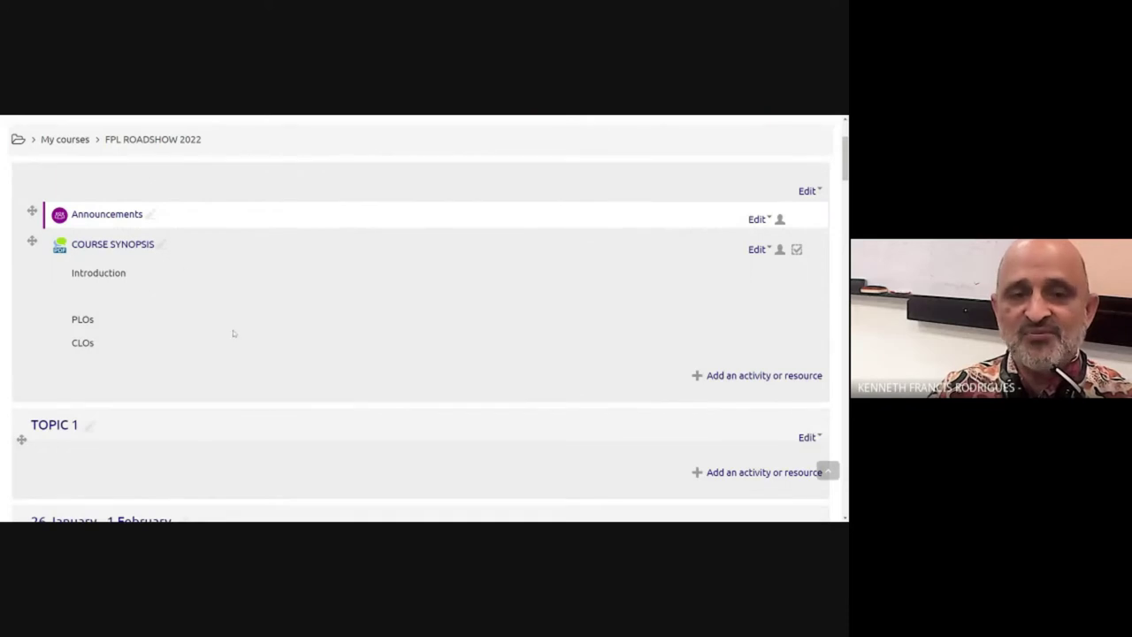
scroll(236, 333, up, 1)
scroll(236, 333, down, 2)
scroll(234, 330, up, 2)
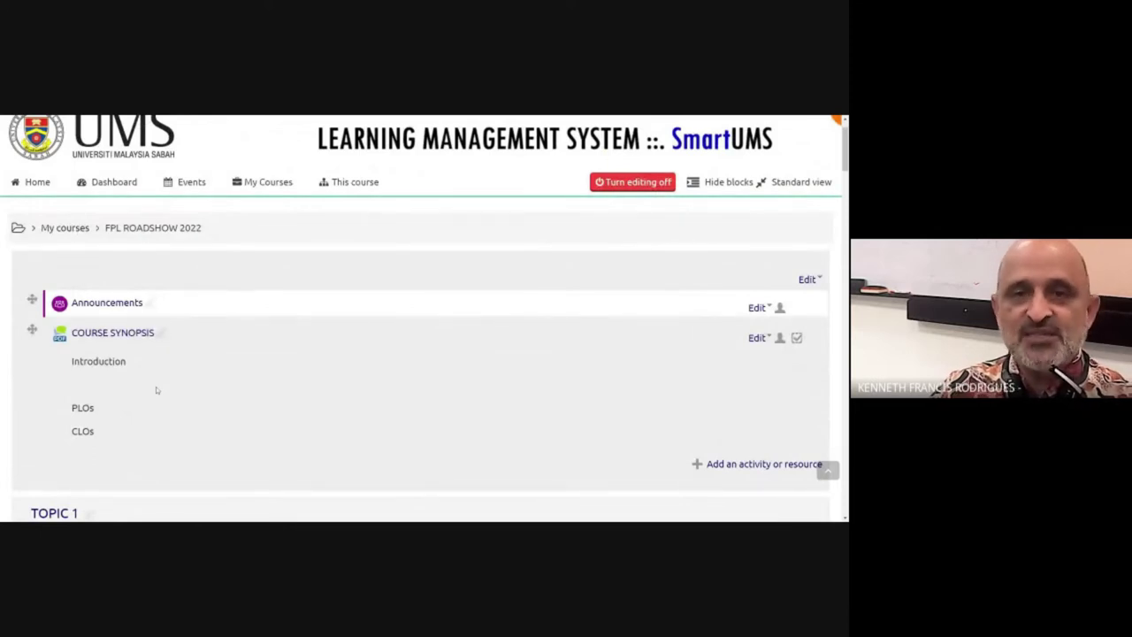
scroll(322, 329, down, 2)
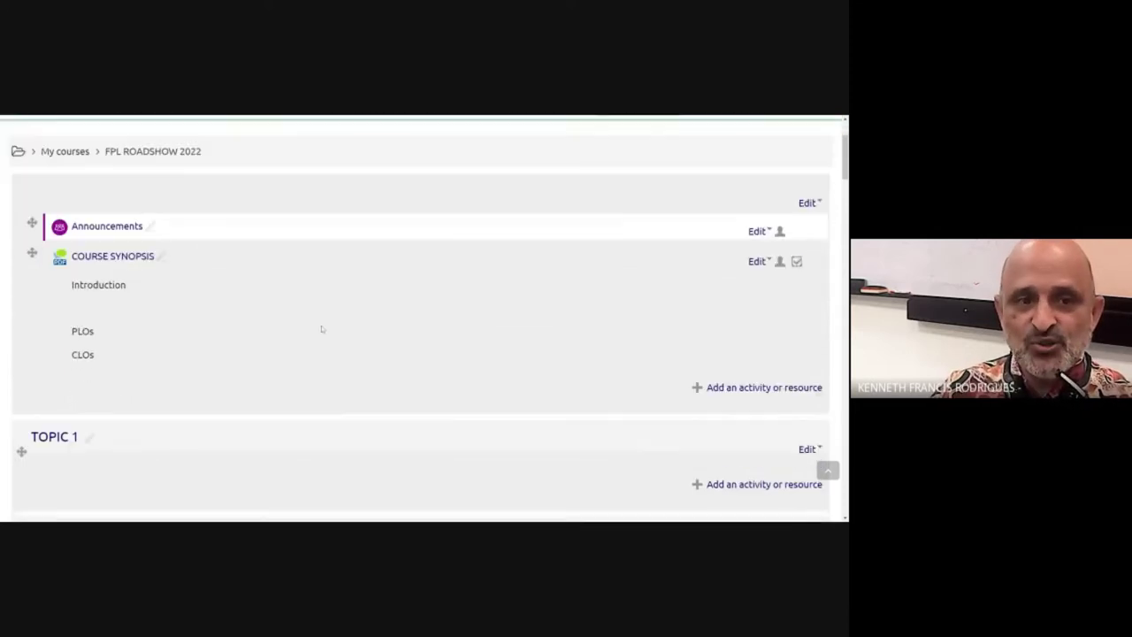
Step: Add a Feedback activity named FEEDBACK REGARDING THE COURSE to the course's General section
click(705, 333)
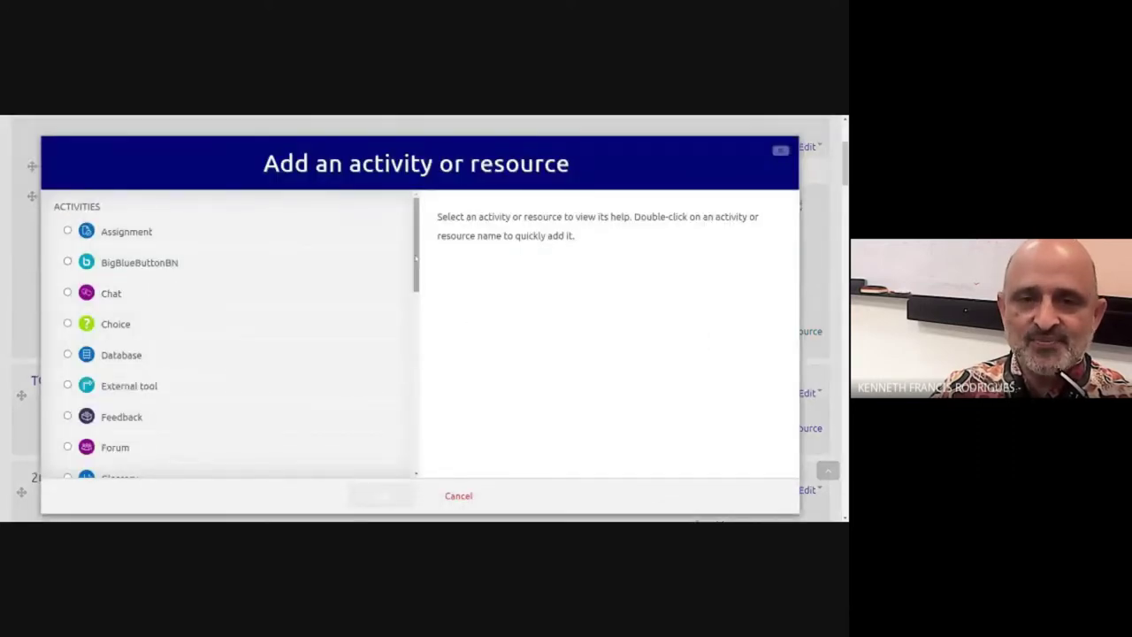
scroll(403, 283, down, 3)
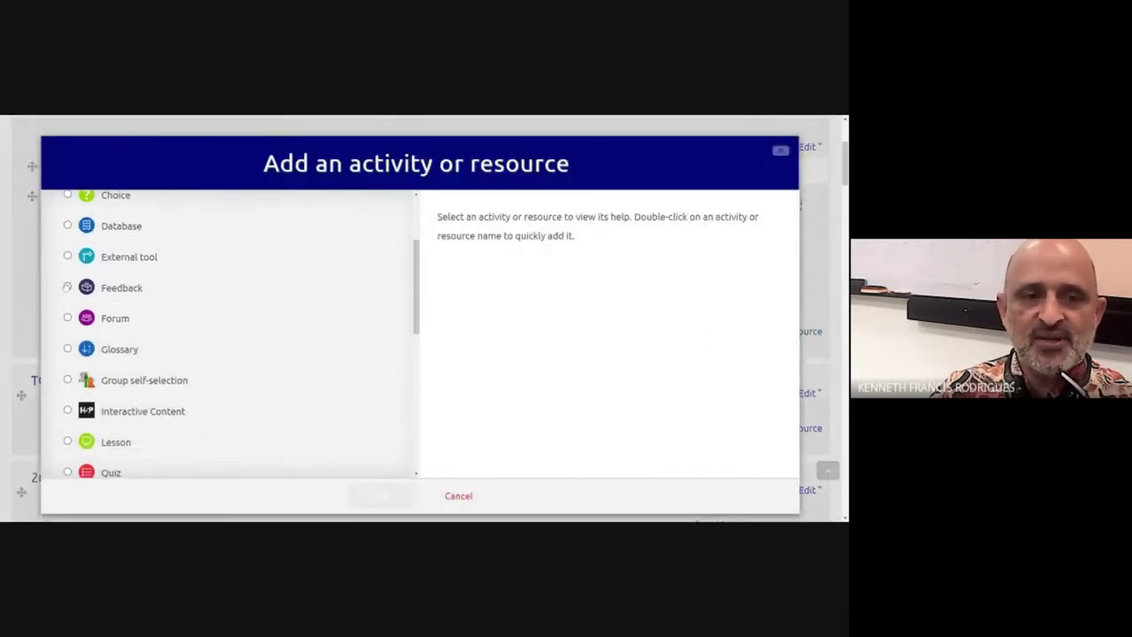
click(67, 287)
click(381, 497)
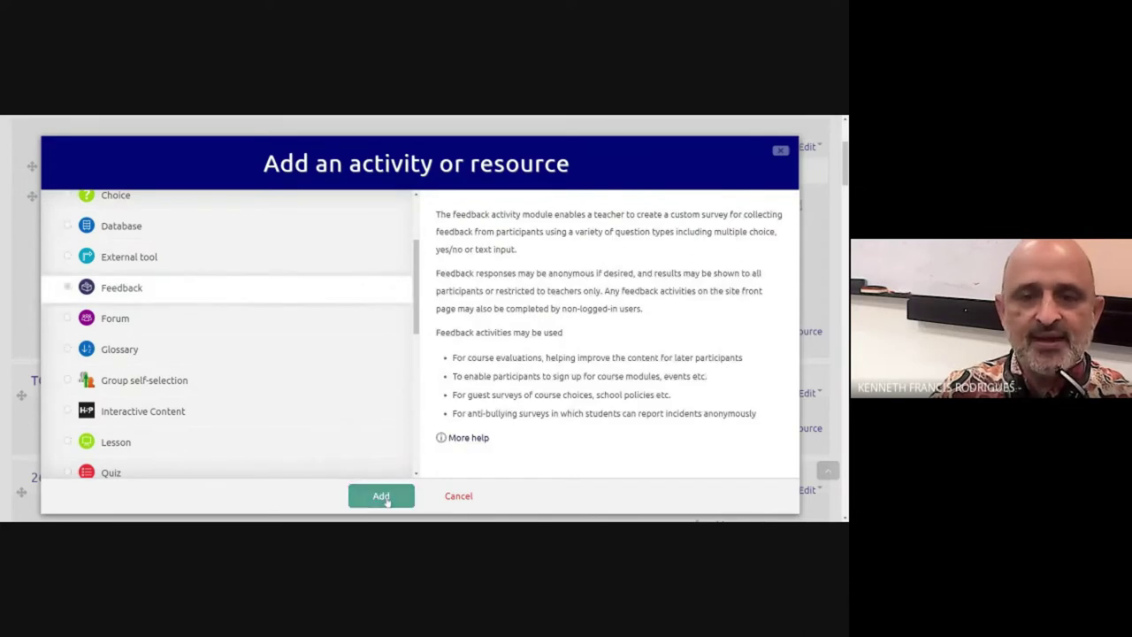
click(570, 389)
text(FEEDBACK)
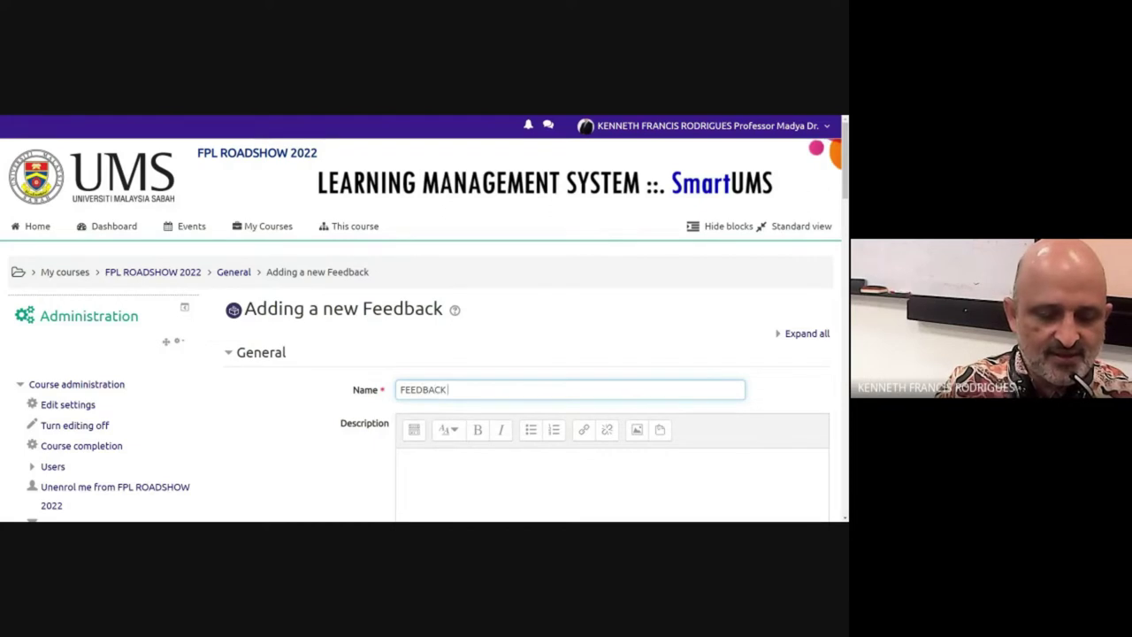
text( REGARDING THE COURSE)
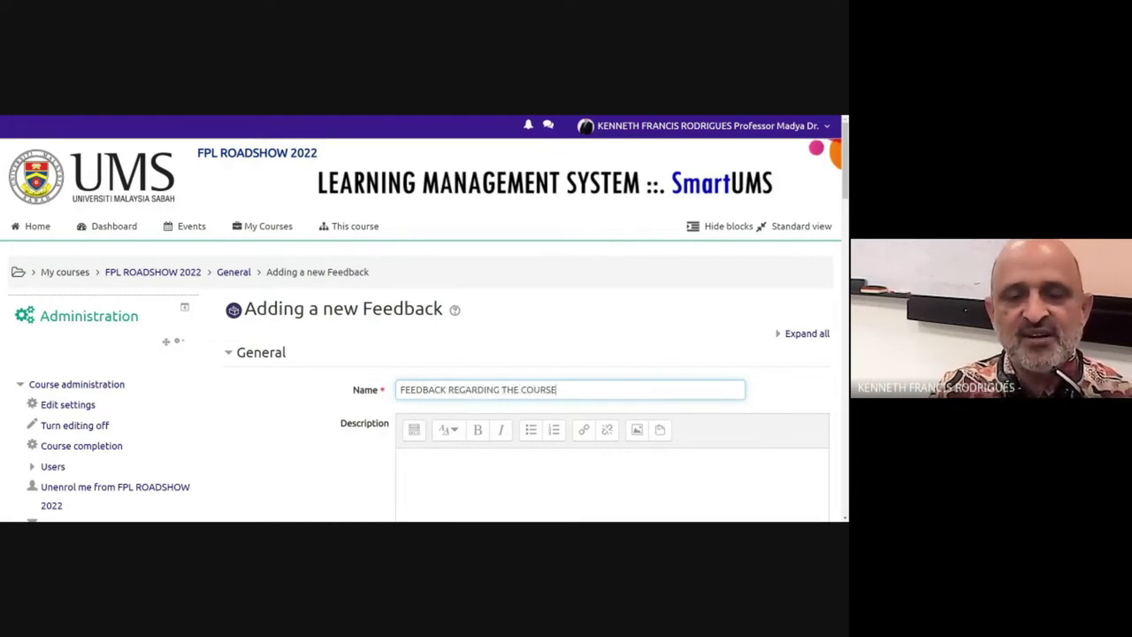
Step: Give the feedback activity the description "This is where you can post your feedback." and enable displaying it on the course page
scroll(424, 318, down, 2)
click(403, 324)
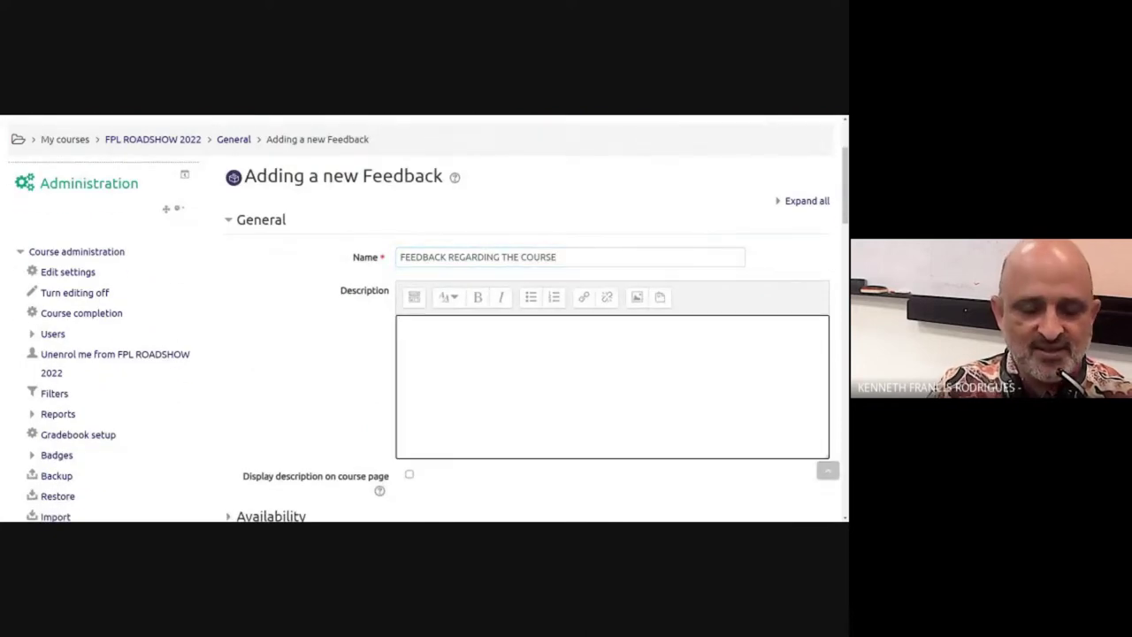
text(This is wh)
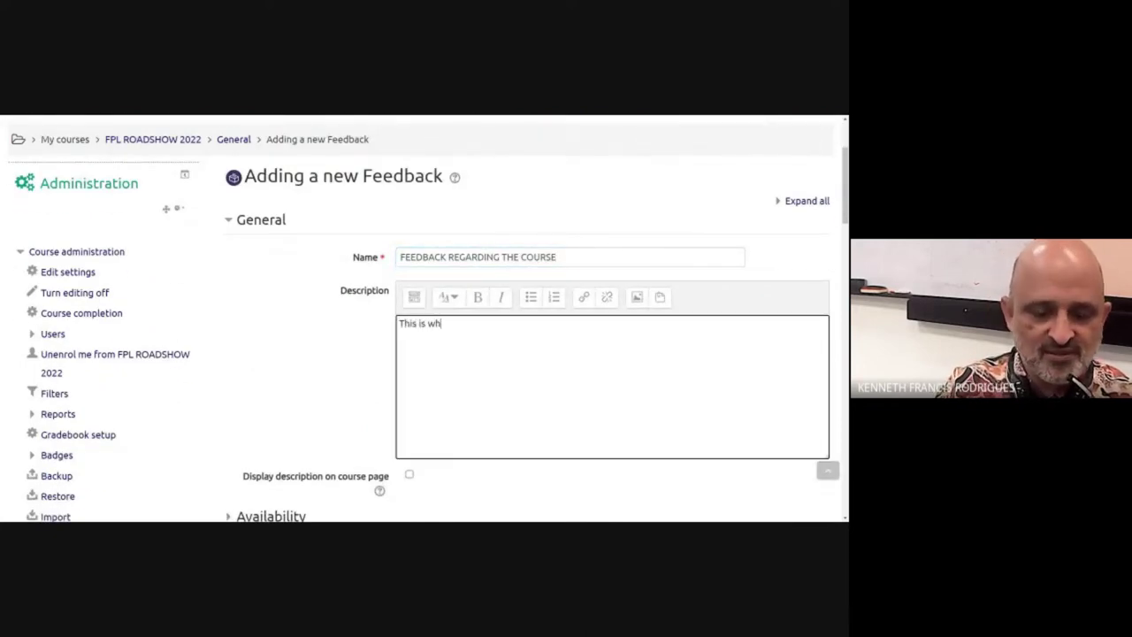
text(ere you can pos)
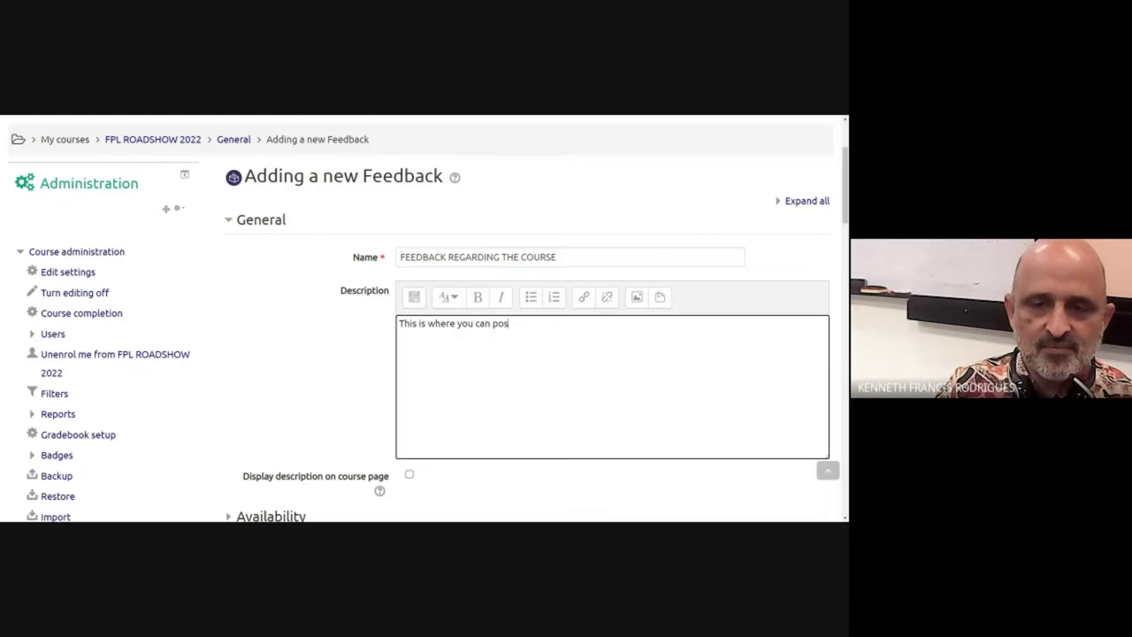
text(t your feedback.)
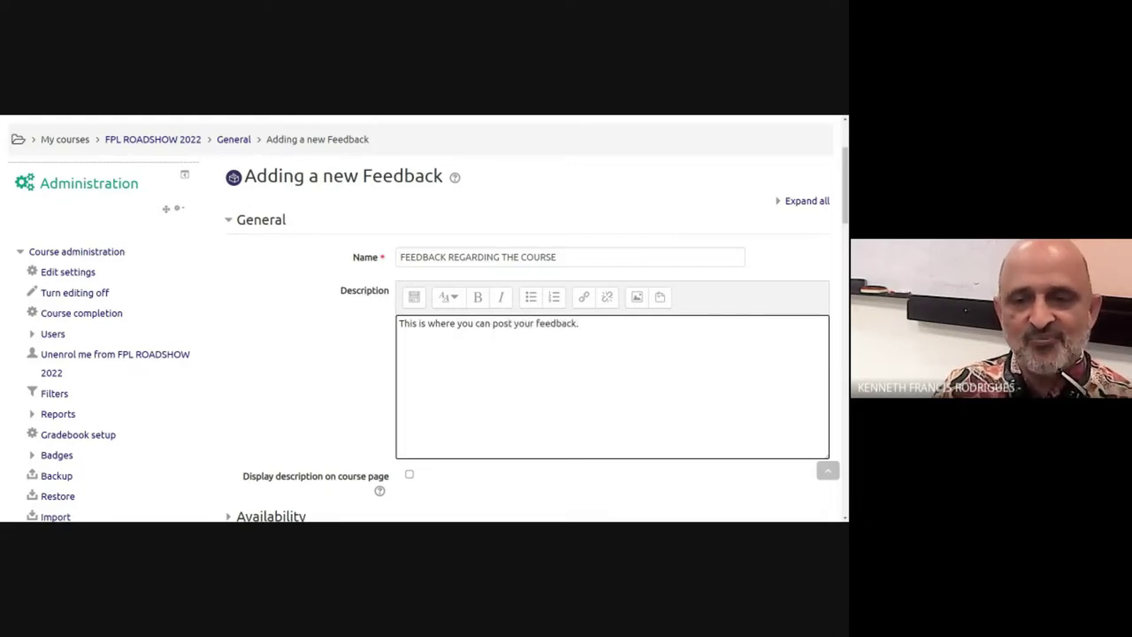
scroll(407, 389, down, 1)
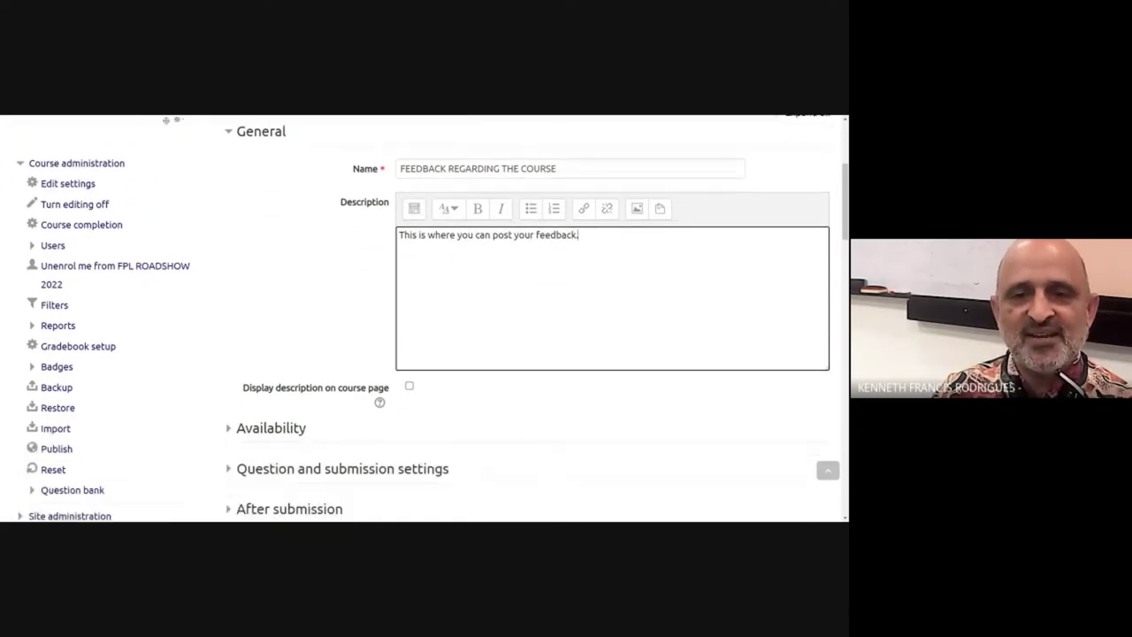
click(409, 386)
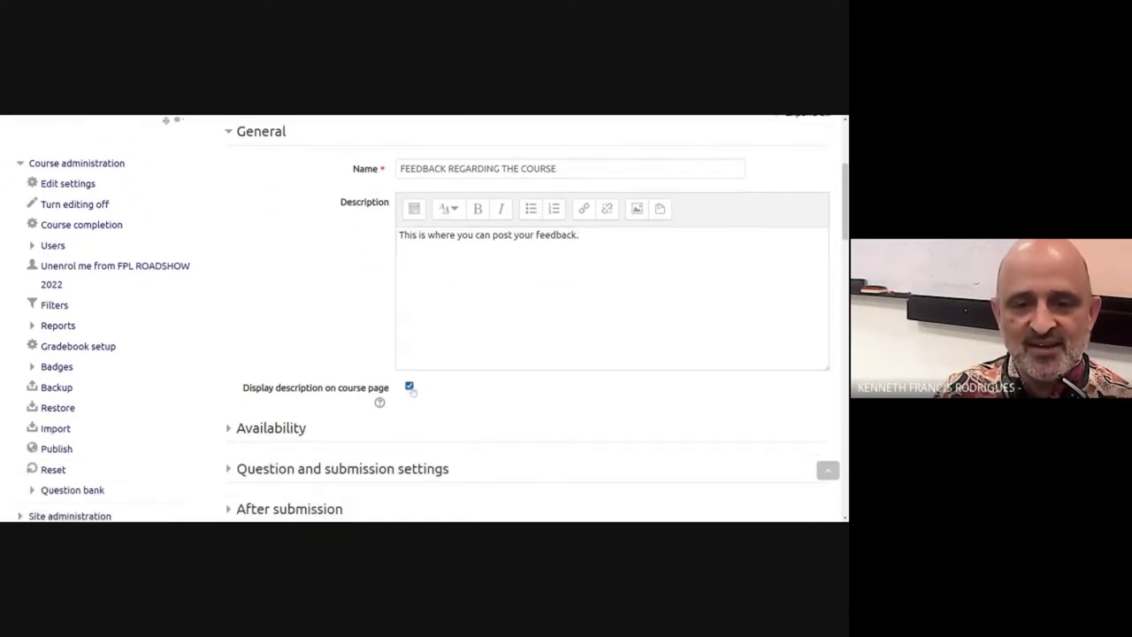
Step: Set the feedback activity to record user names as "User's name will be logged and shown with answers"
scroll(385, 389, down, 2)
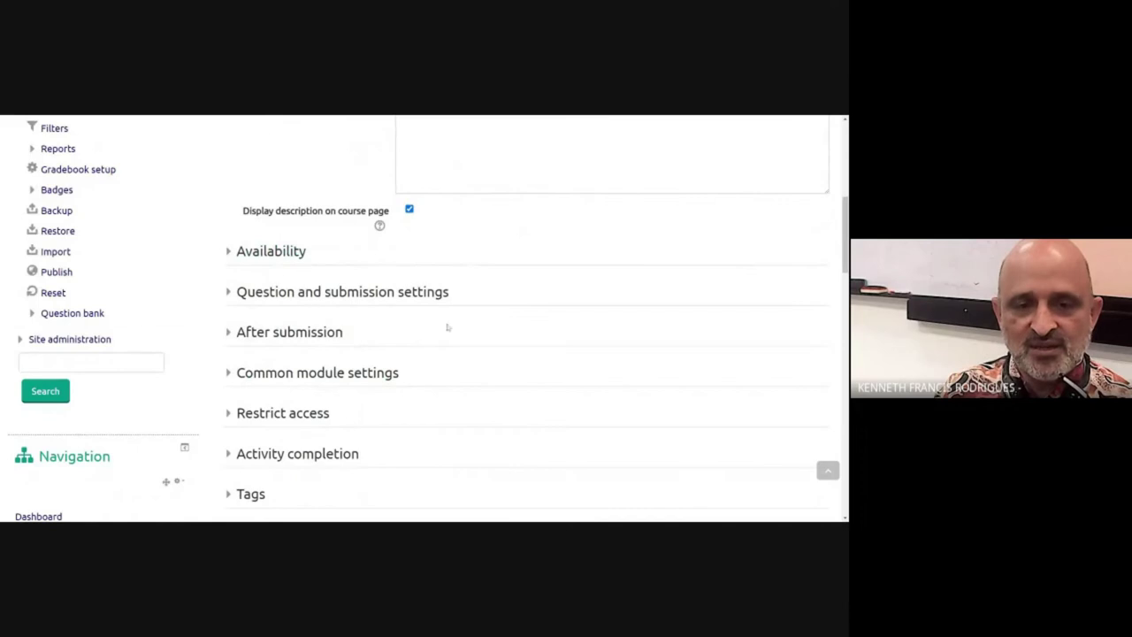
click(262, 253)
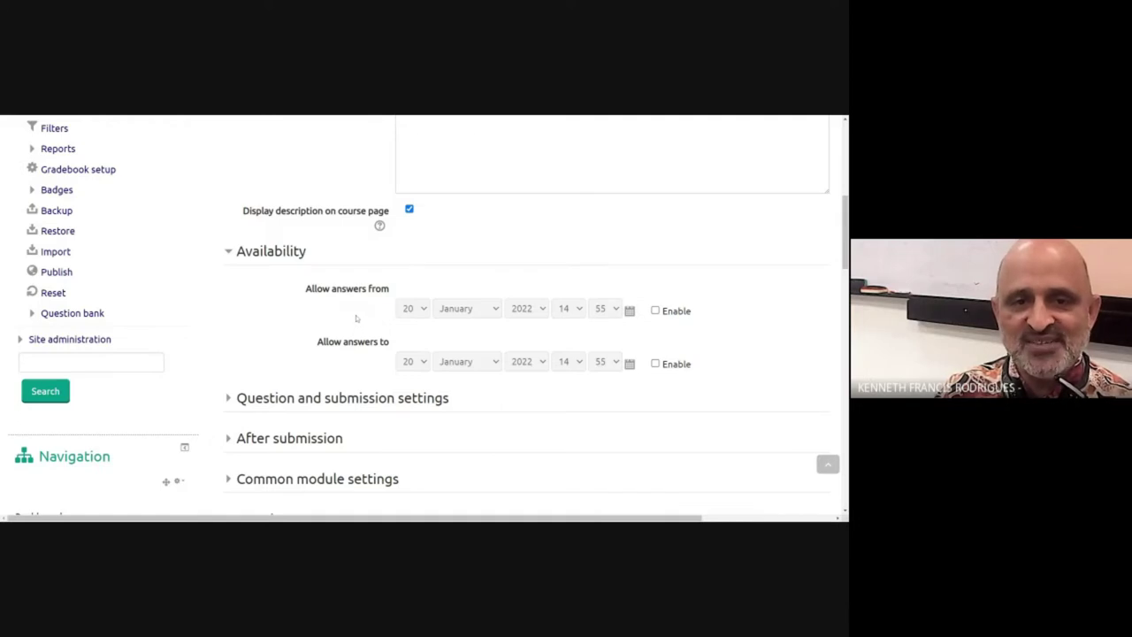
click(269, 400)
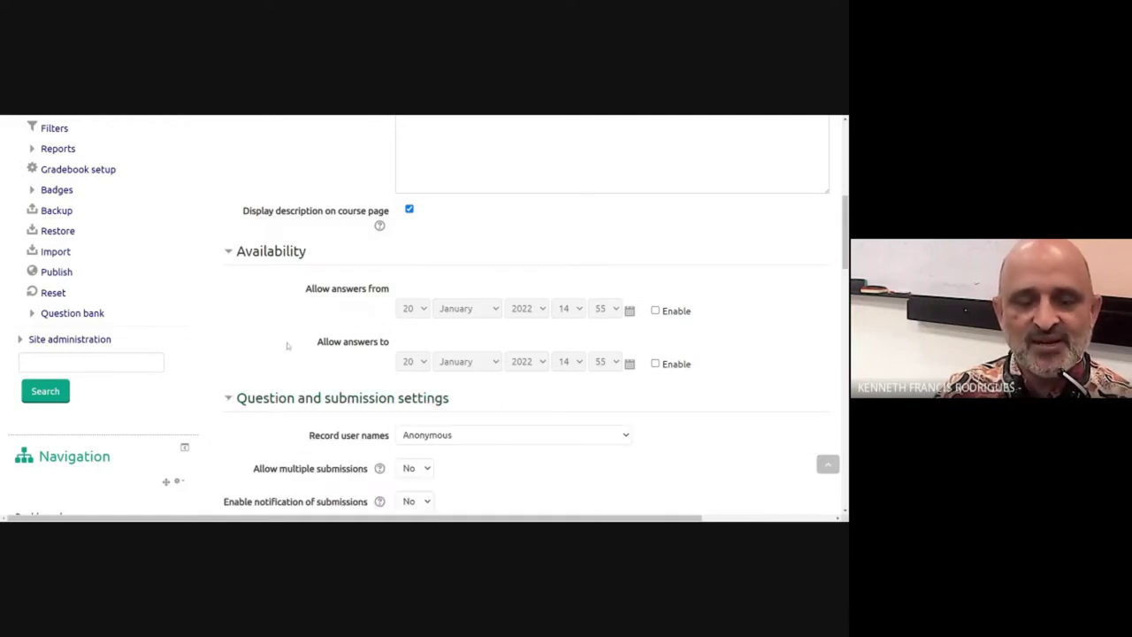
scroll(288, 346, down, 3)
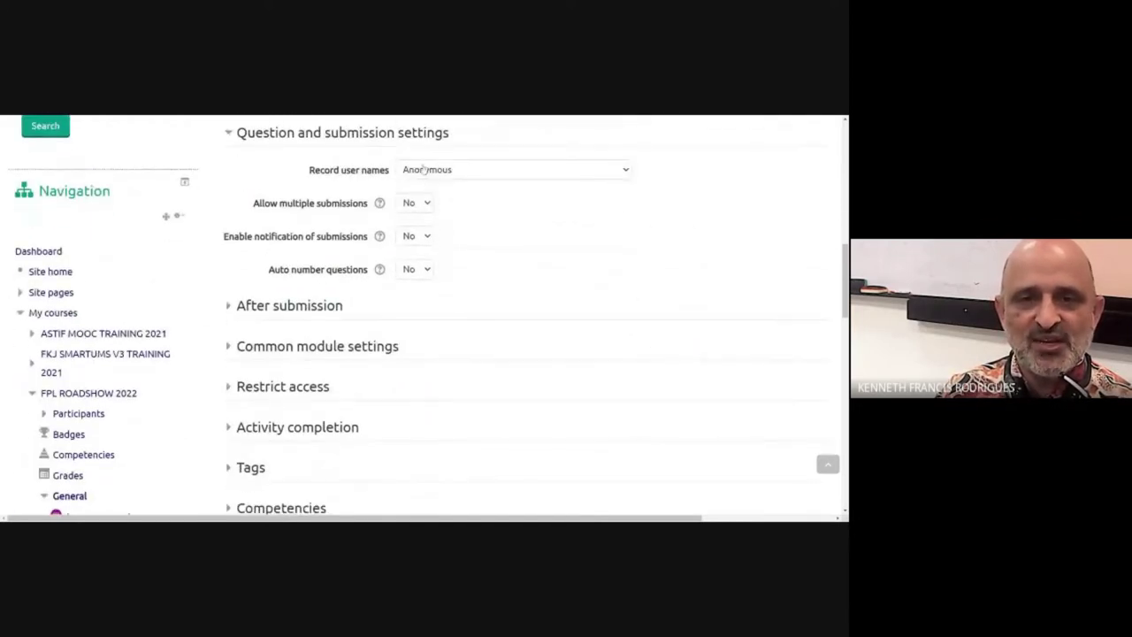
click(424, 183)
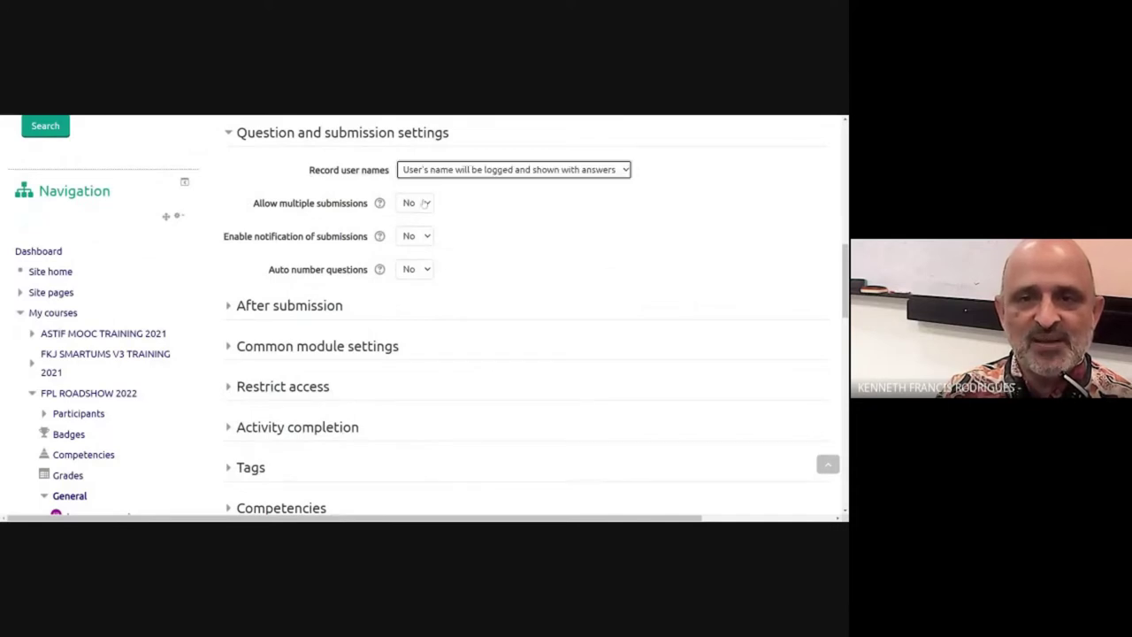
Step: Enter the after-submission completion message "Thank you for your feedback." for the feedback activity
click(284, 305)
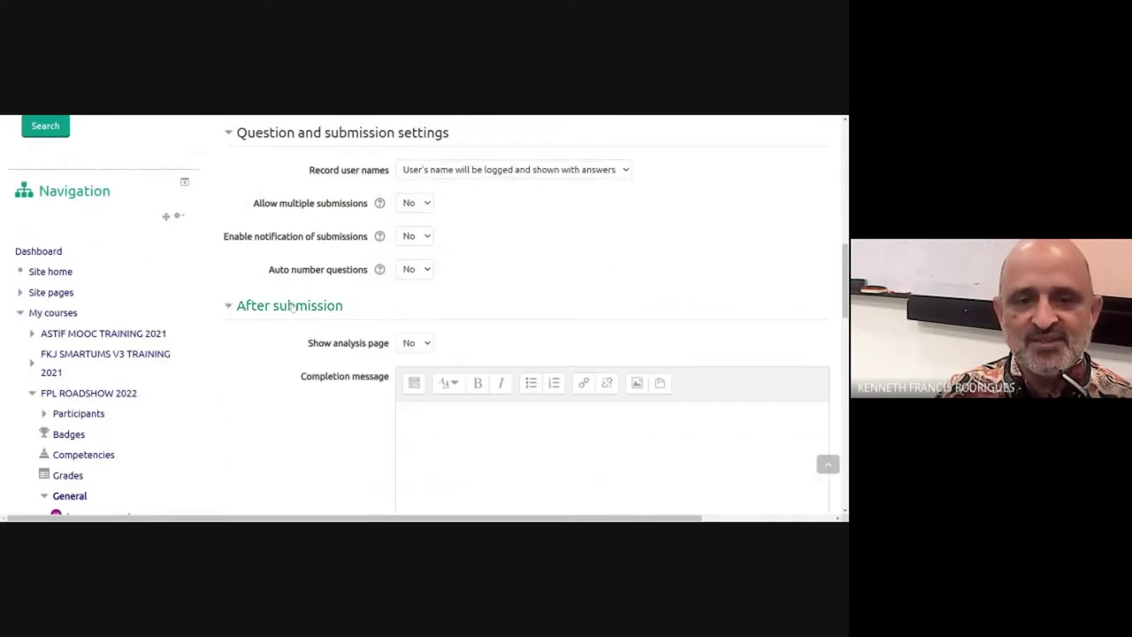
scroll(323, 314, down, 1)
scroll(323, 314, down, 2)
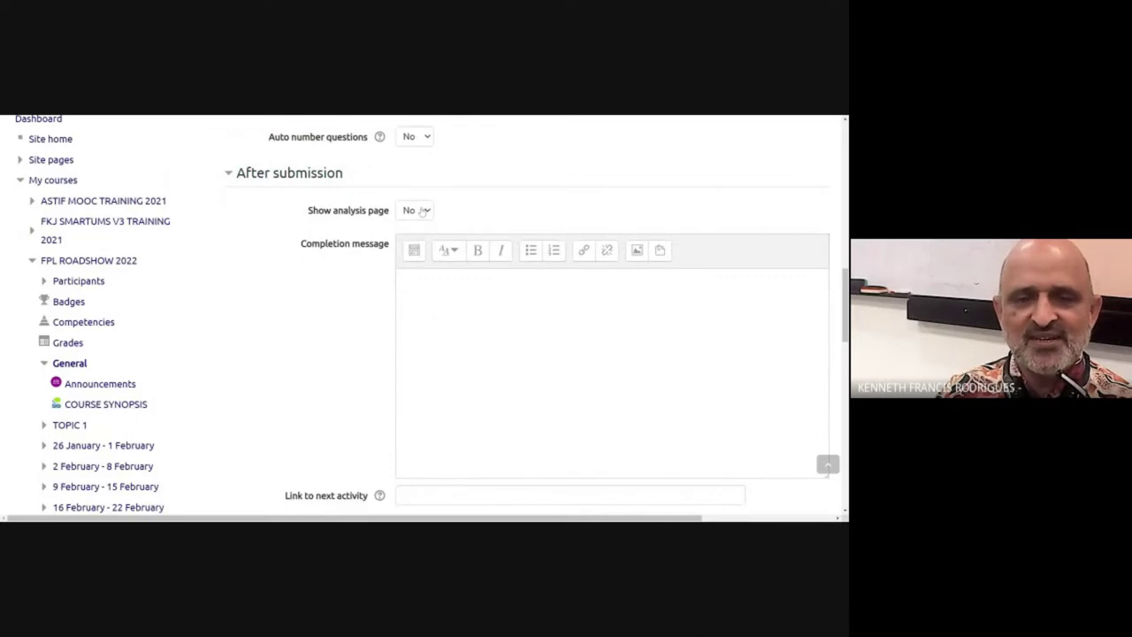
click(400, 277)
text(Thi)
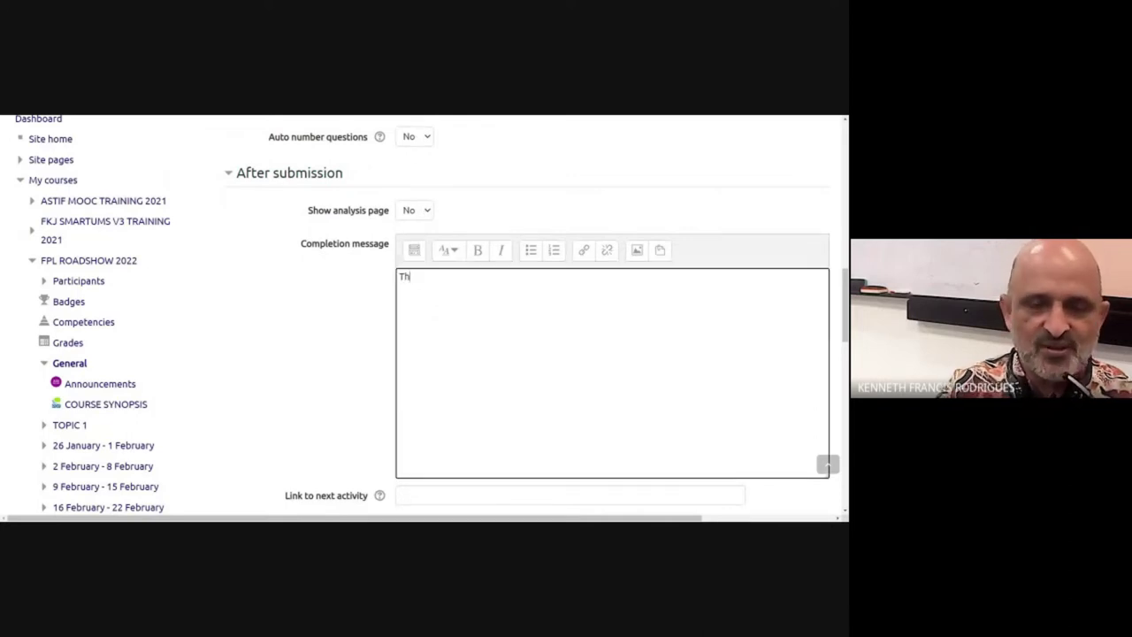
text(nk you f)
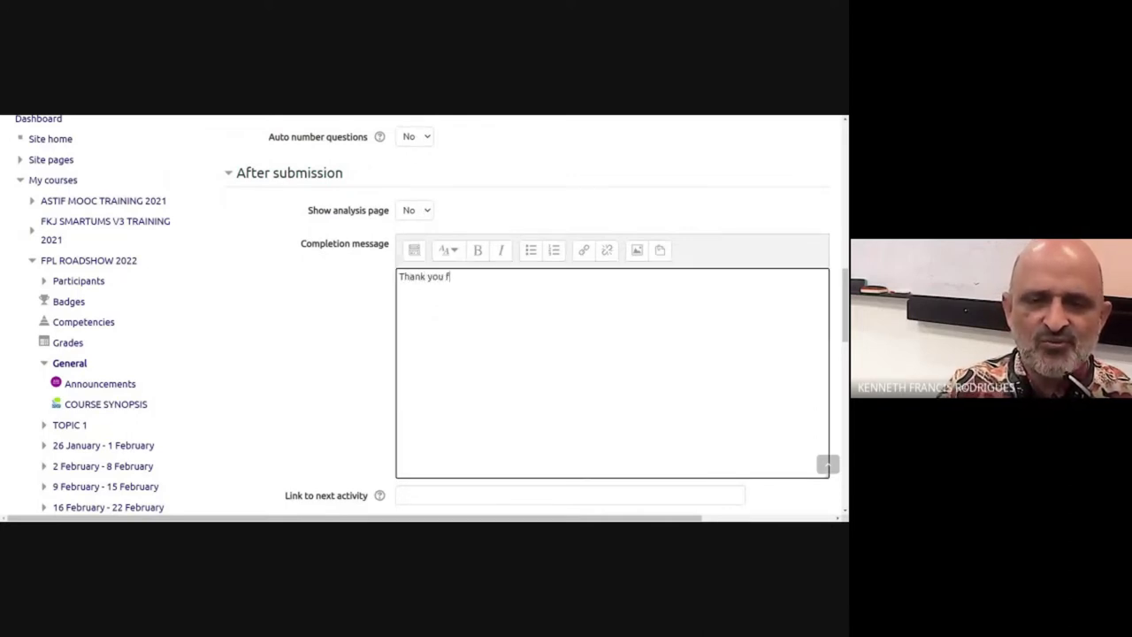
text(or your feedback.)
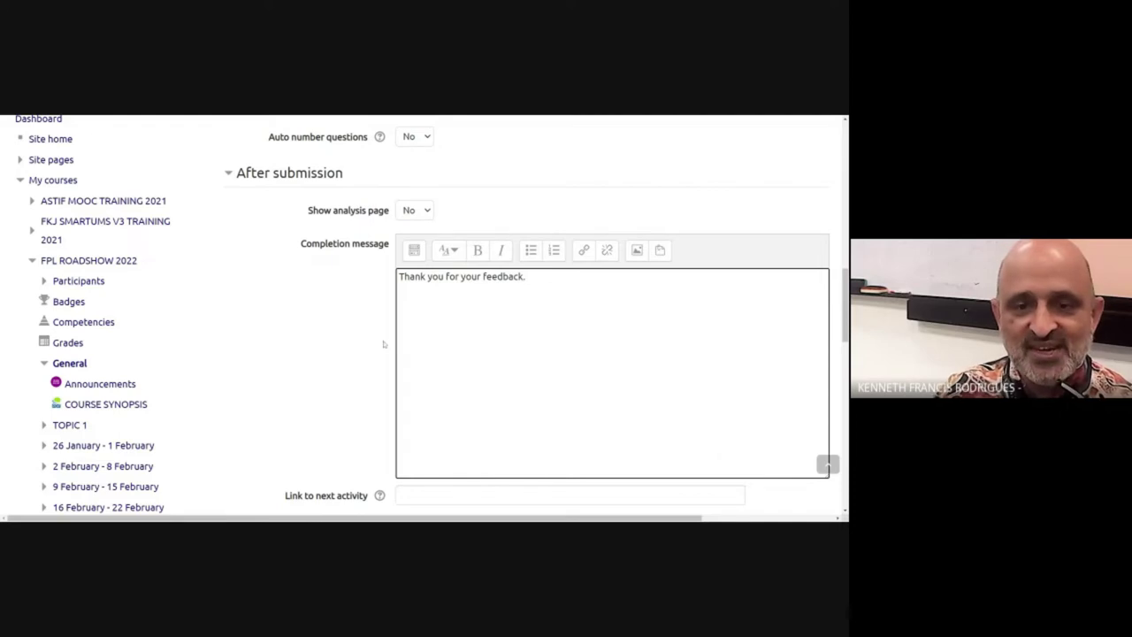
Step: Review the feedback activity's next-activity link, common module, access restriction and activity completion settings
scroll(383, 344, down, 3)
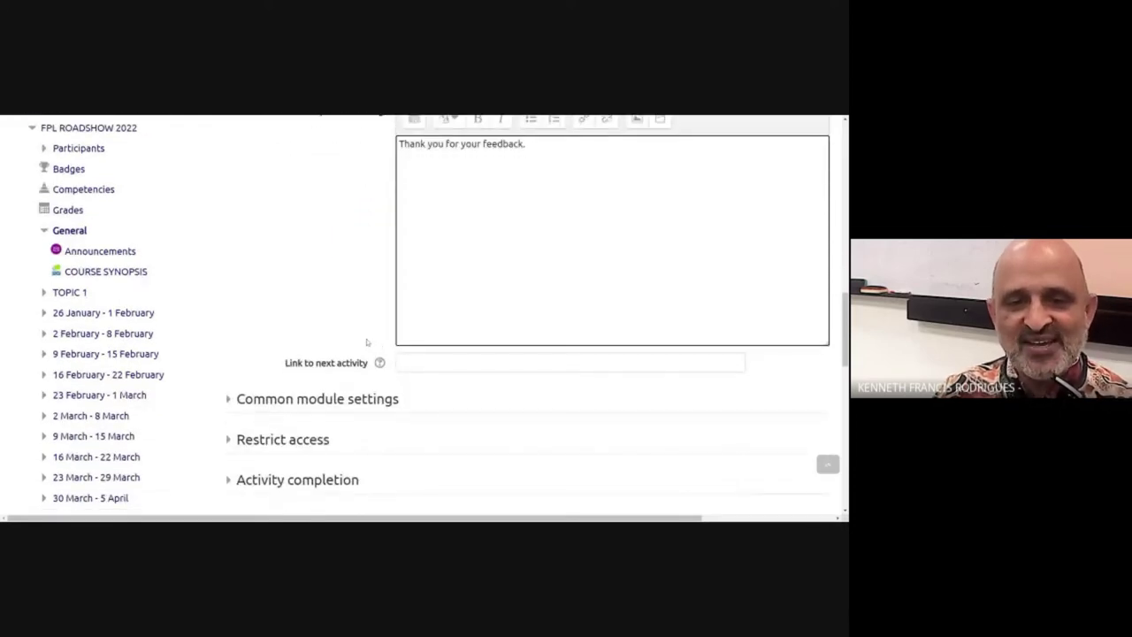
scroll(397, 375, up, 2)
scroll(416, 353, down, 3)
scroll(432, 344, up, 1)
scroll(433, 310, up, 2)
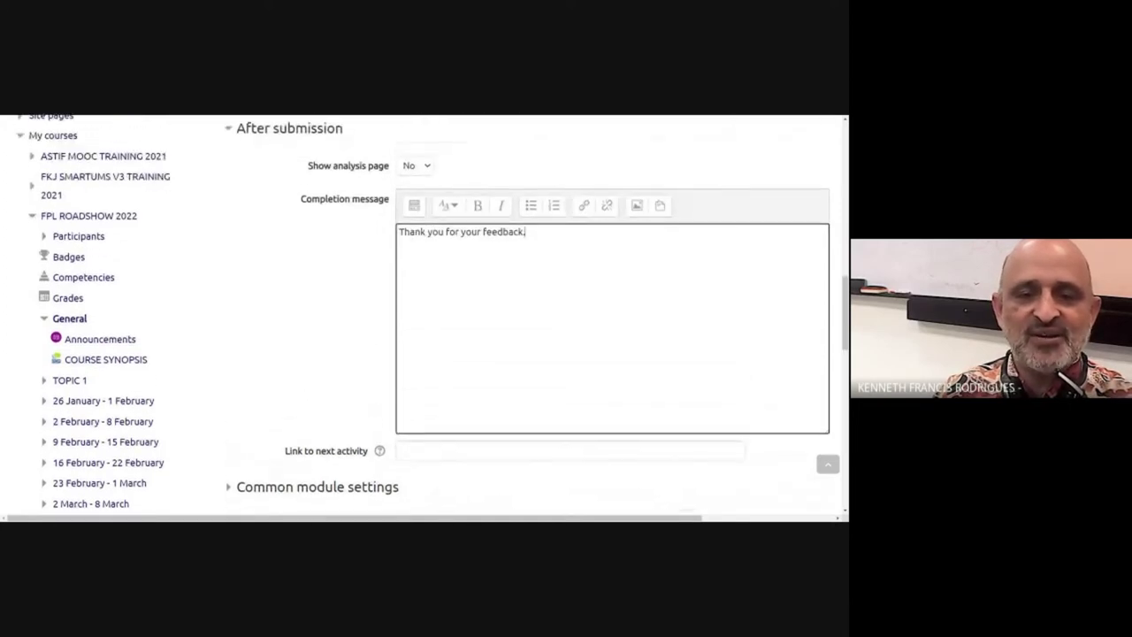
scroll(432, 311, down, 1)
click(570, 407)
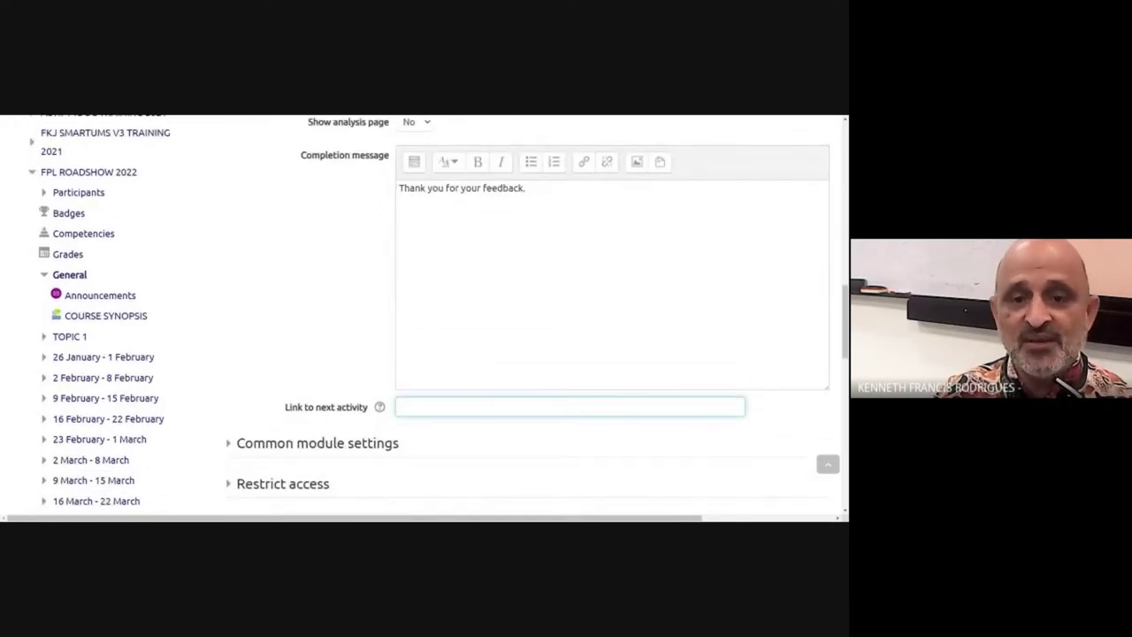
scroll(531, 354, down, 1)
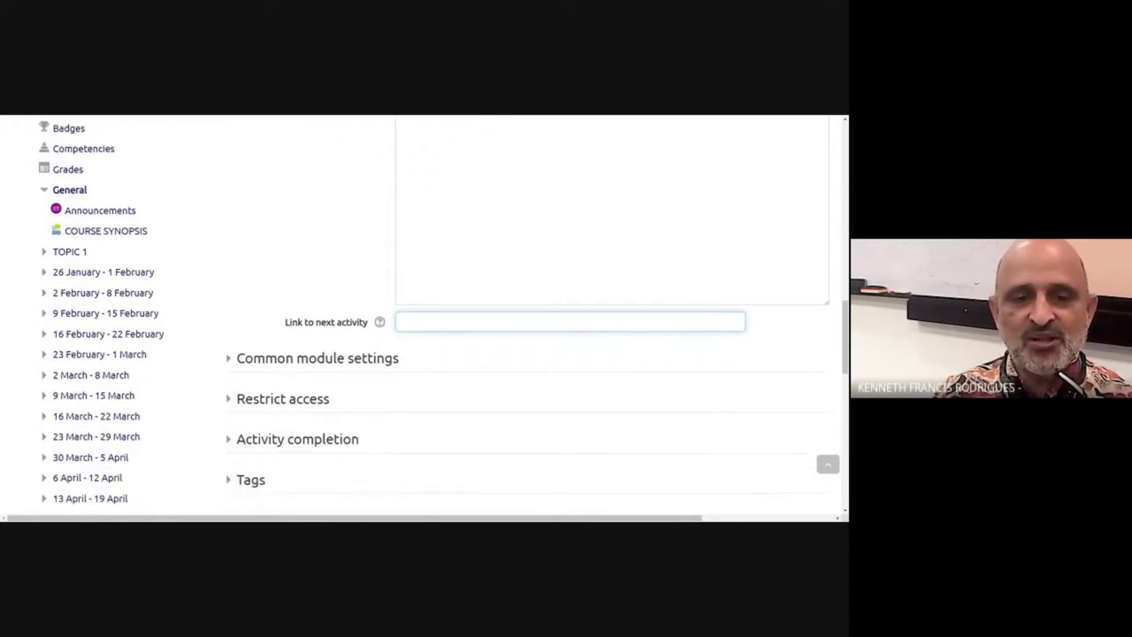
click(372, 357)
scroll(372, 358, down, 4)
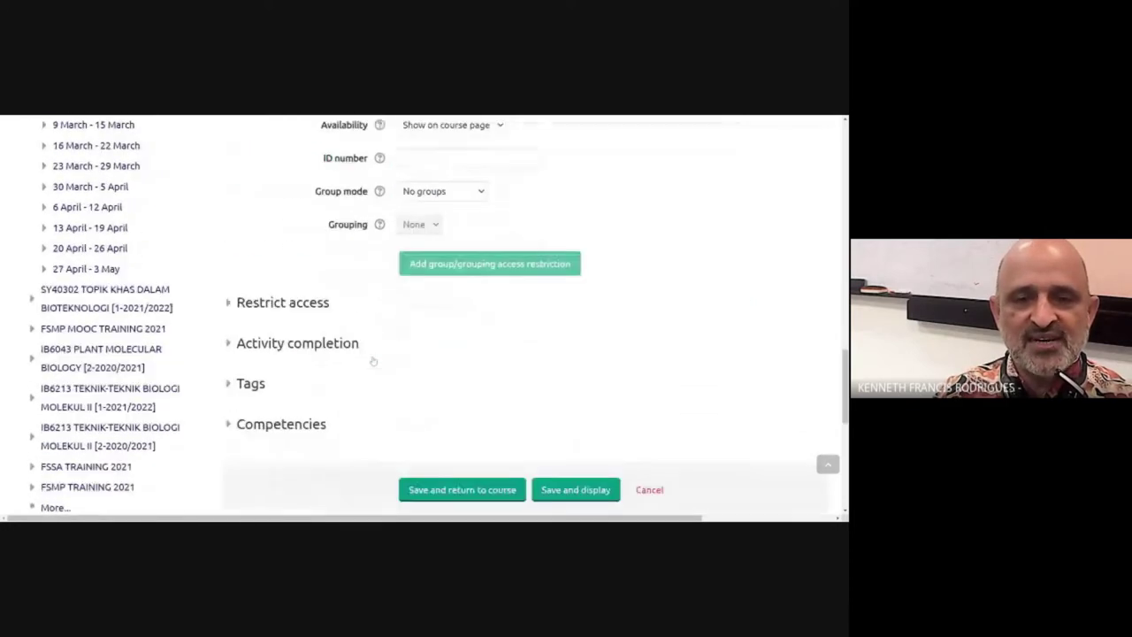
click(307, 267)
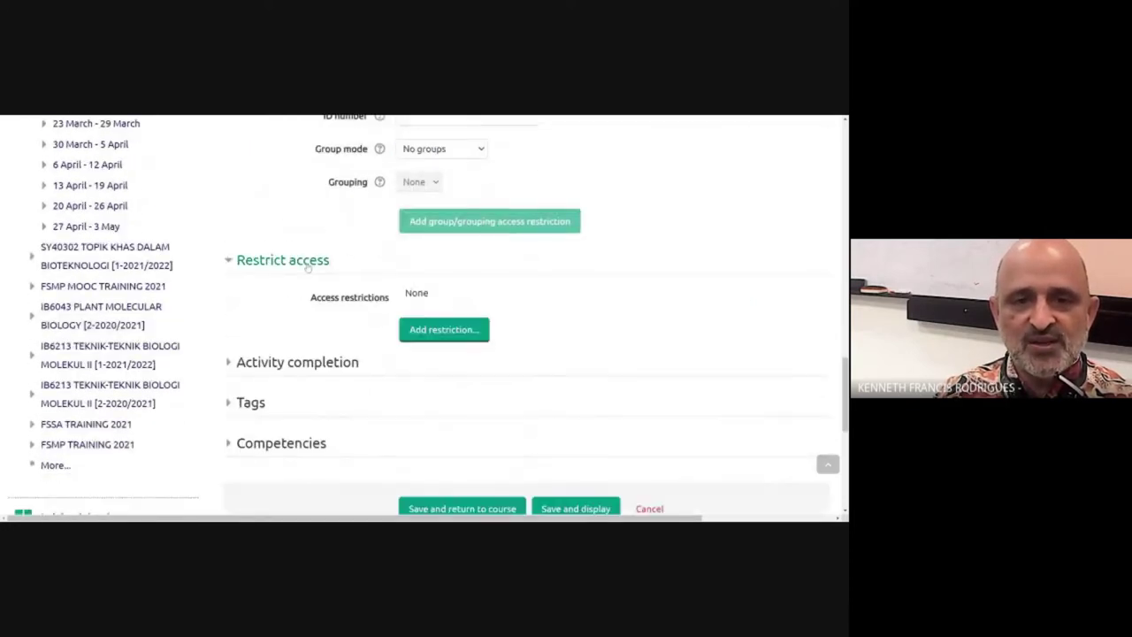
scroll(307, 267, down, 2)
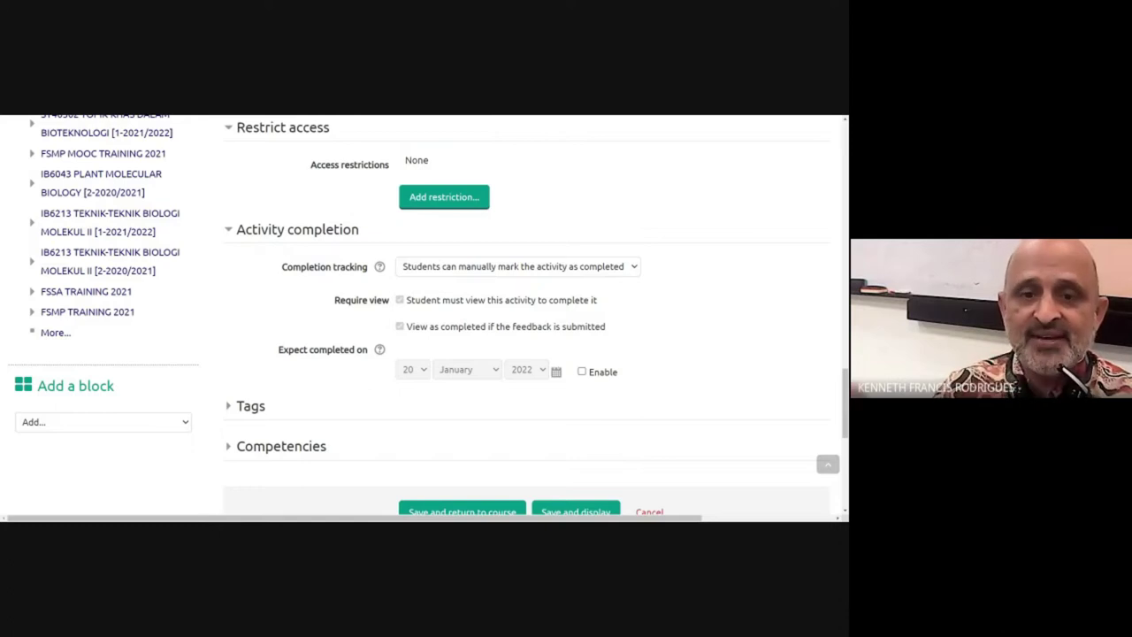
Step: Tag the feedback activity with "feeback_week1", then save and display it
click(251, 406)
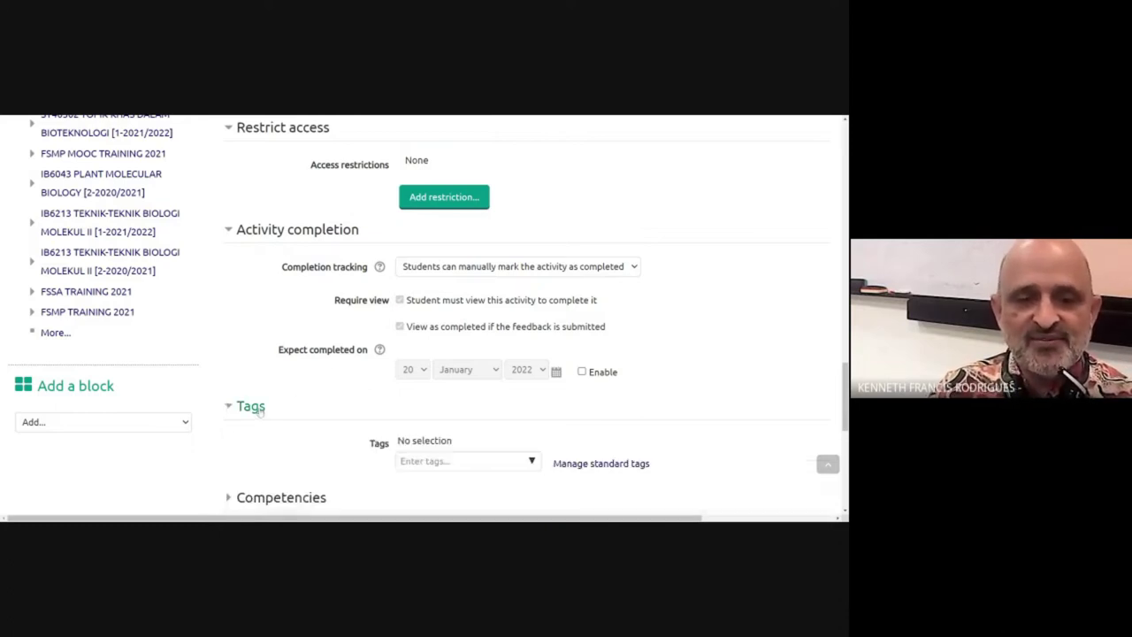
click(425, 461)
text(feeback)
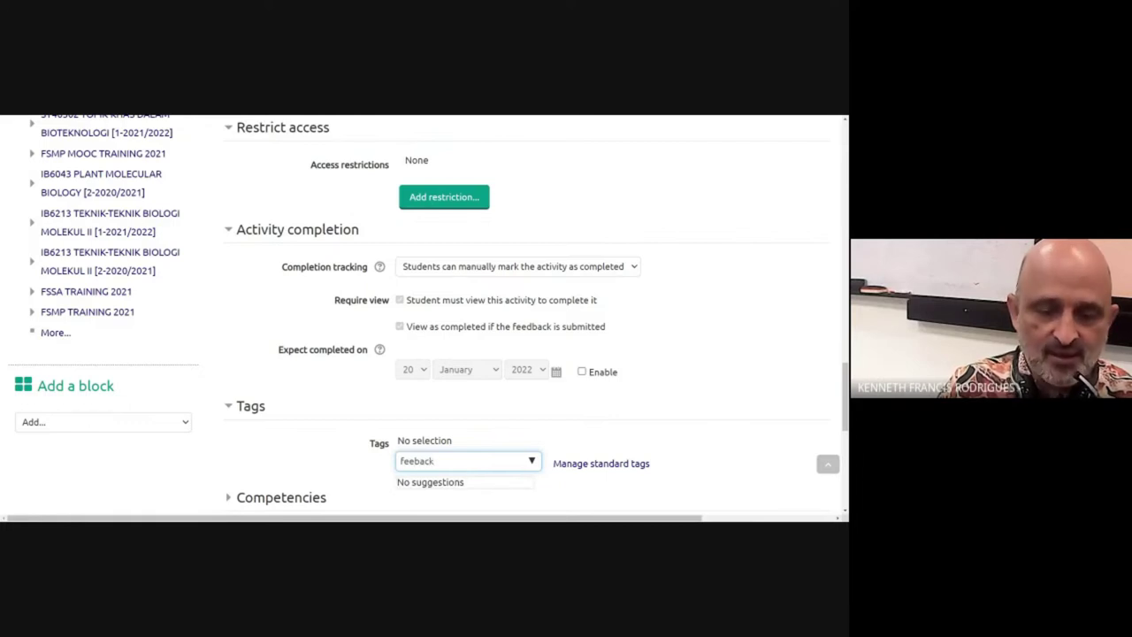
text(_week)
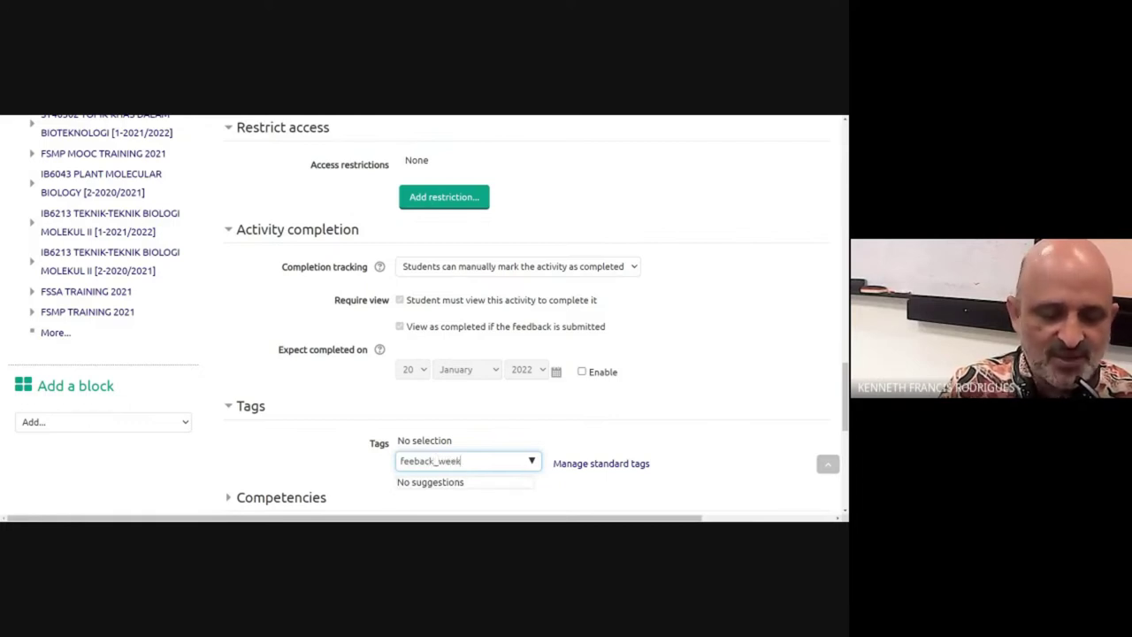
text(1)
key(Return)
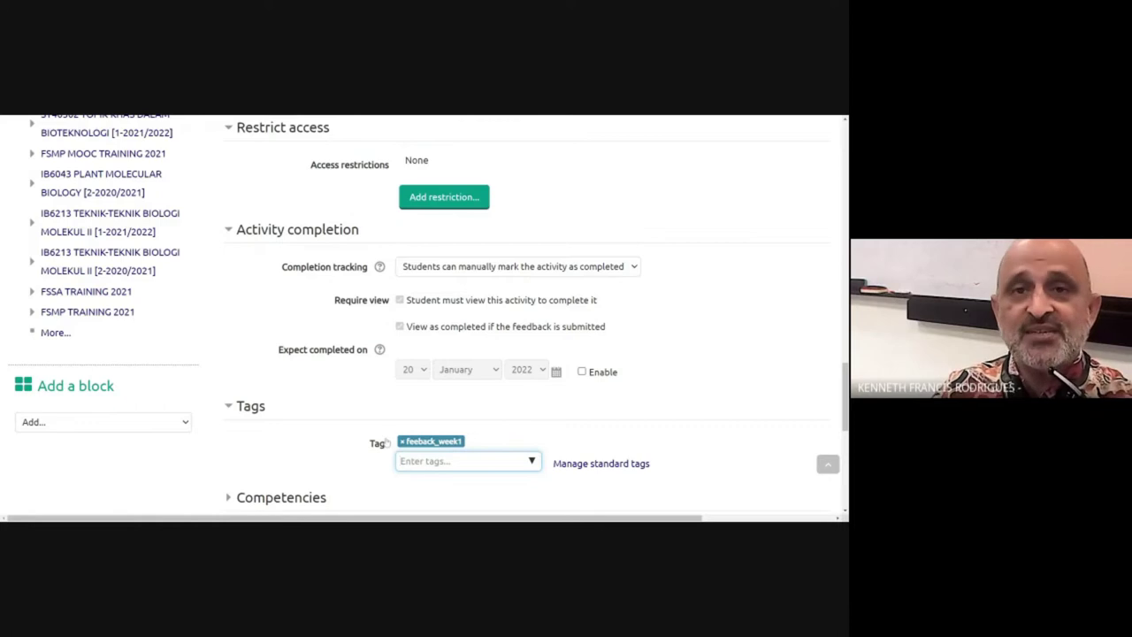
scroll(501, 407, down, 2)
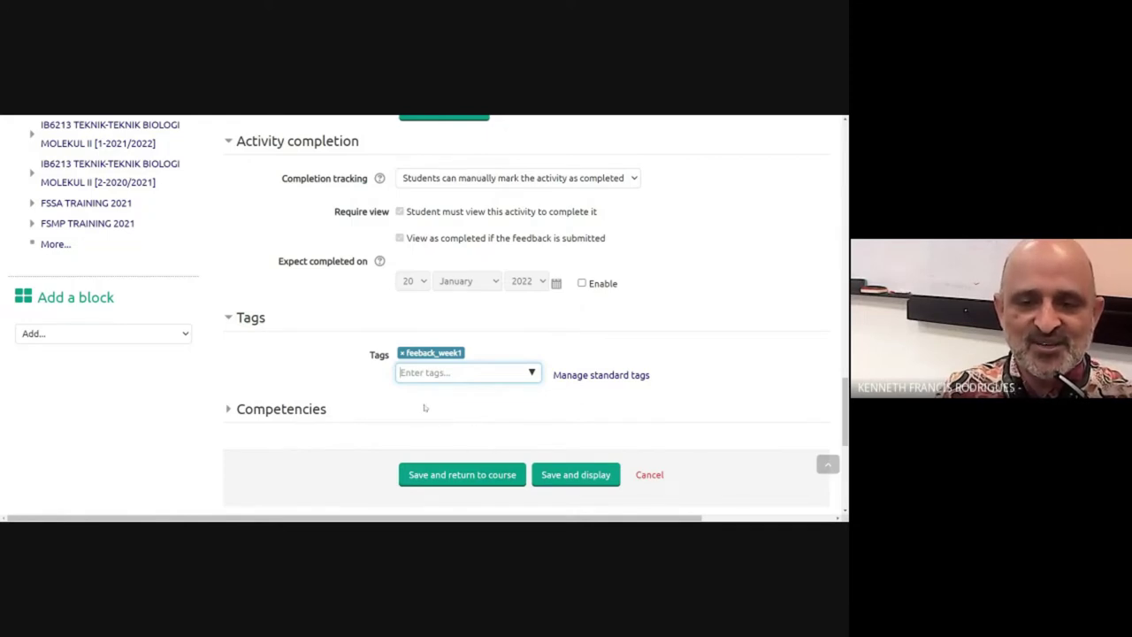
click(563, 480)
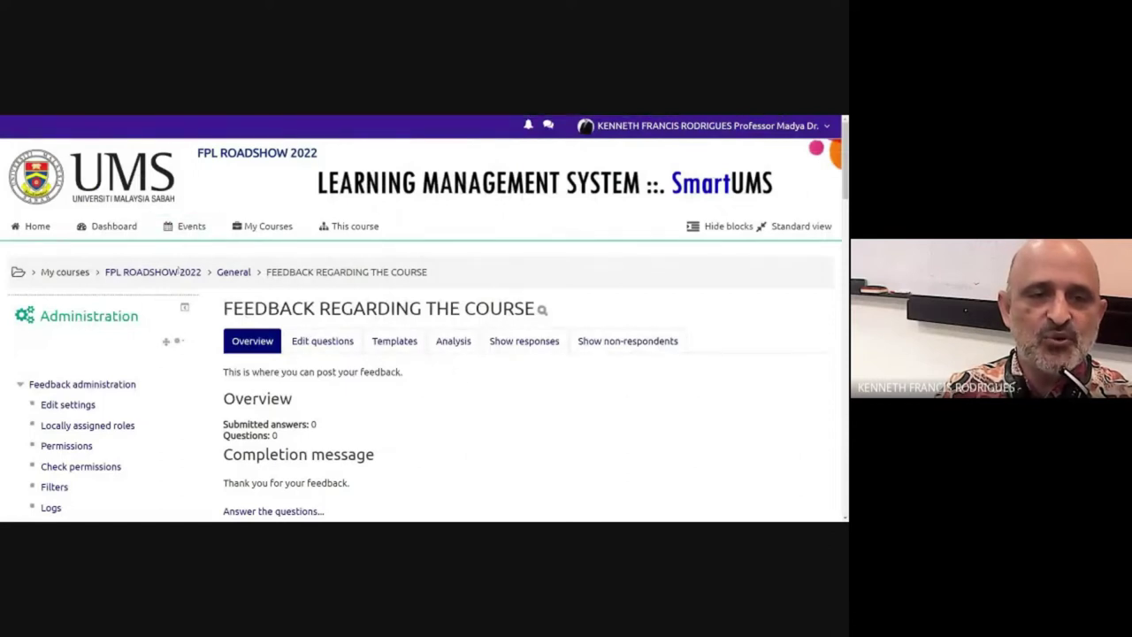
Step: Review the feedback activity's entry on the course page, its overview and its question editing page, ending back on the course page
click(165, 275)
scroll(106, 379, down, 4)
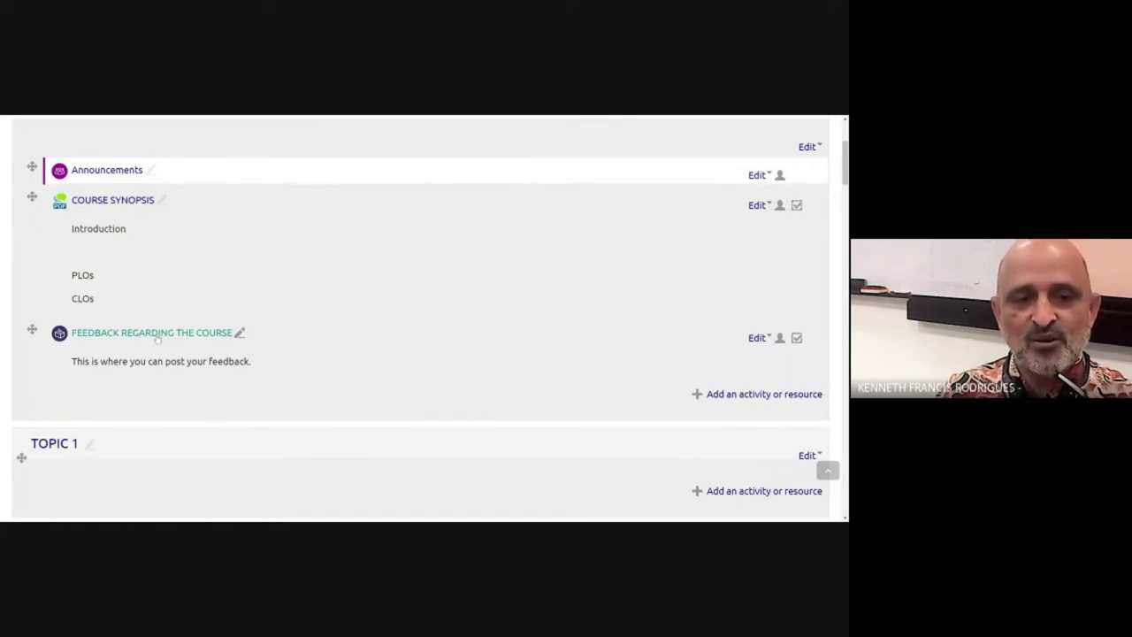
click(157, 338)
scroll(328, 300, down, 3)
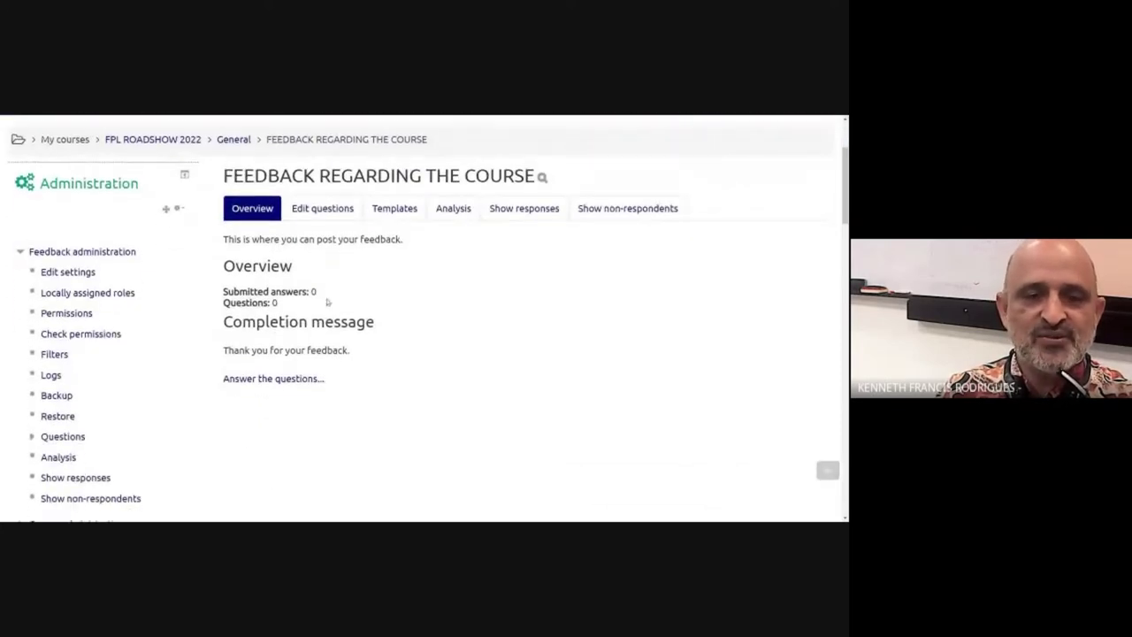
click(319, 210)
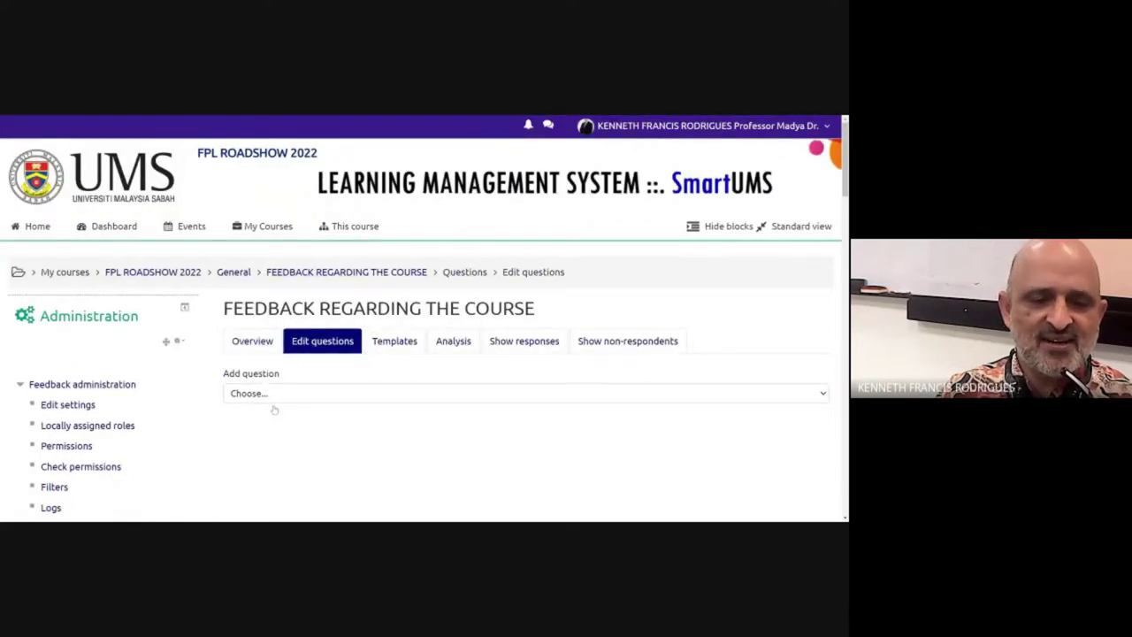
scroll(265, 384, down, 1)
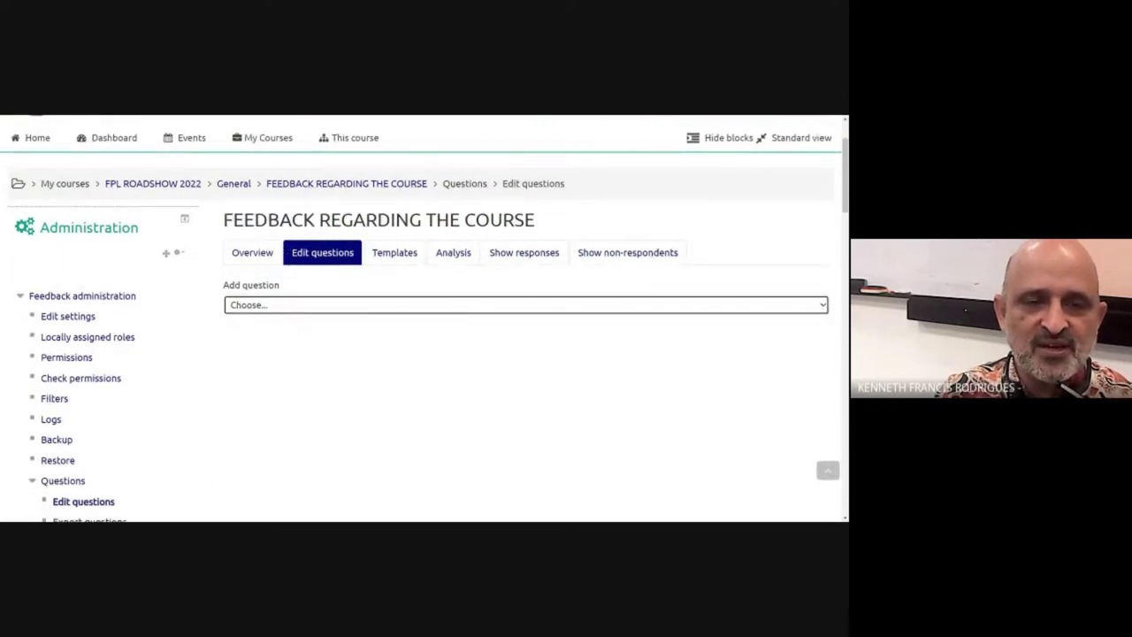
click(252, 252)
click(141, 140)
scroll(335, 310, down, 3)
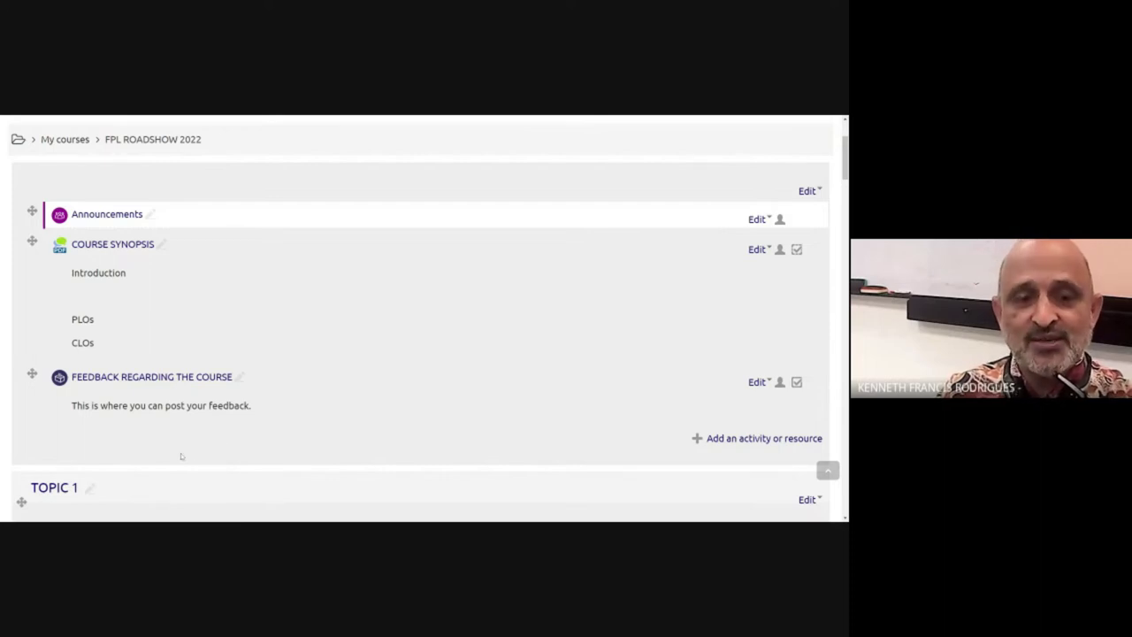
Step: Open the questions of FEEDBACK REGARDING THE COURSE for editing and add a Longer text answer question
click(177, 380)
scroll(335, 413, down, 3)
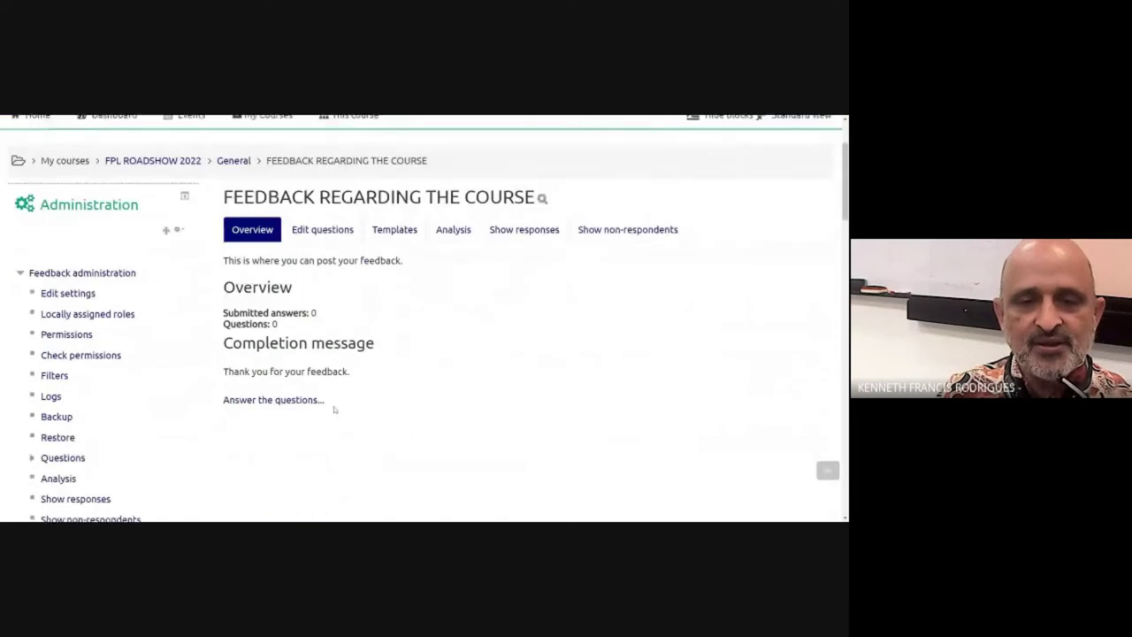
click(320, 210)
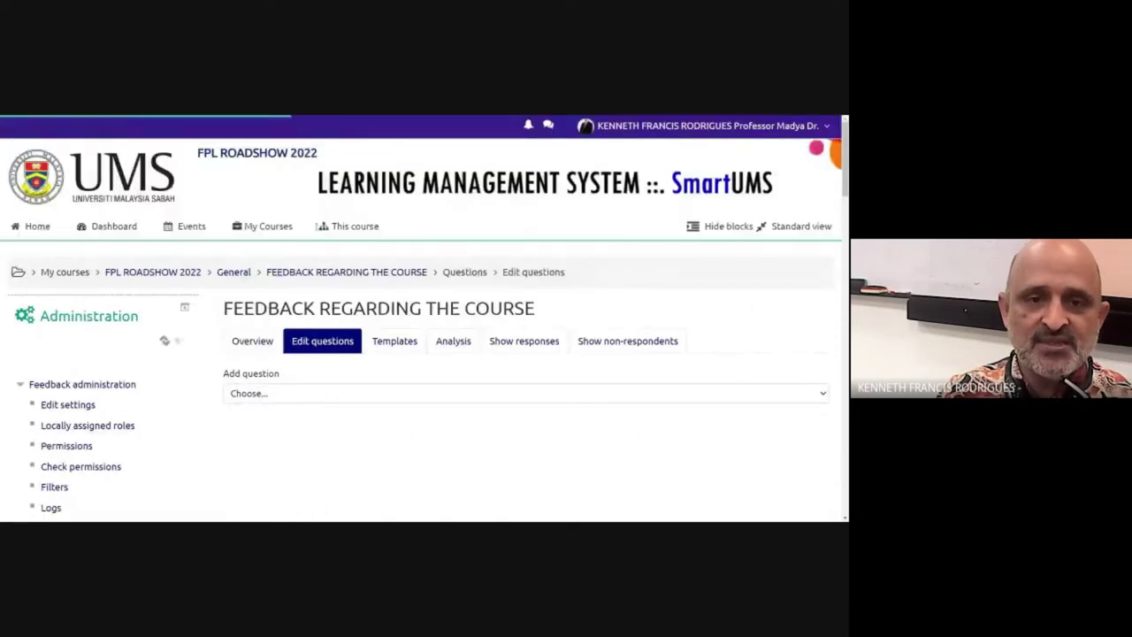
scroll(306, 257, down, 3)
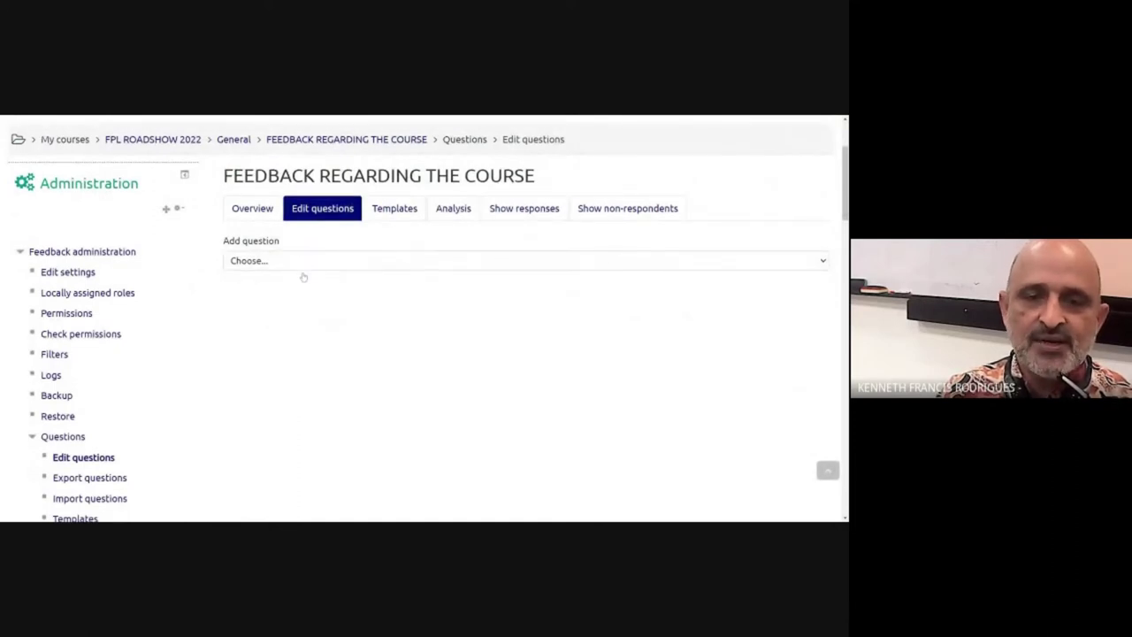
click(303, 277)
scroll(295, 340, down, 2)
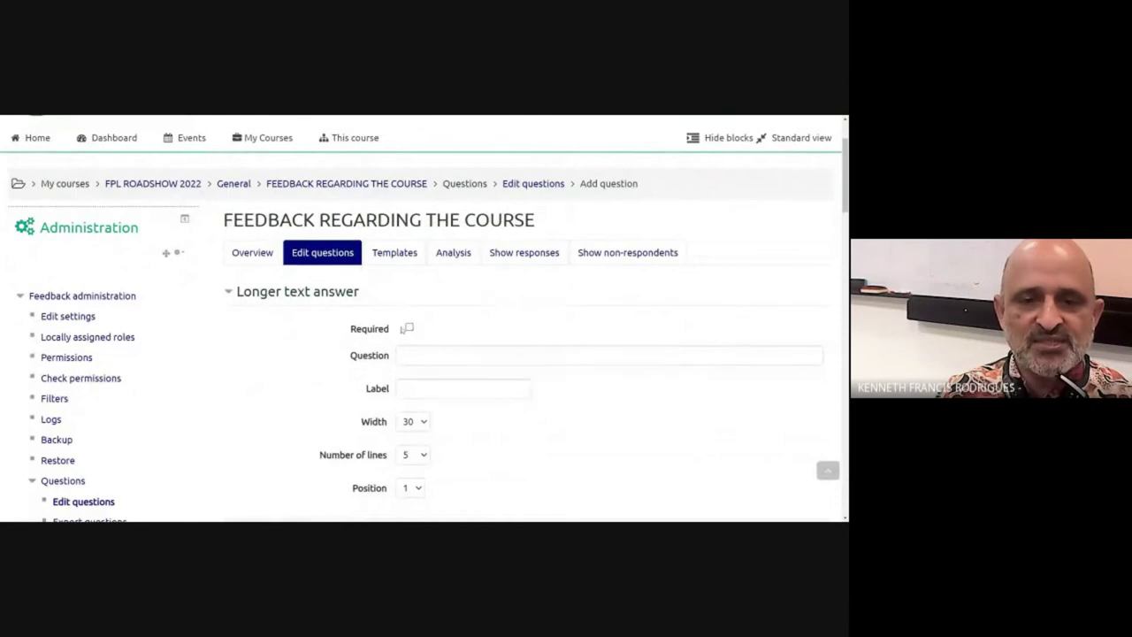
Step: Enter "What do you expect to learn from this course?" as the longer text answer question and save it
click(403, 355)
text(What do you e)
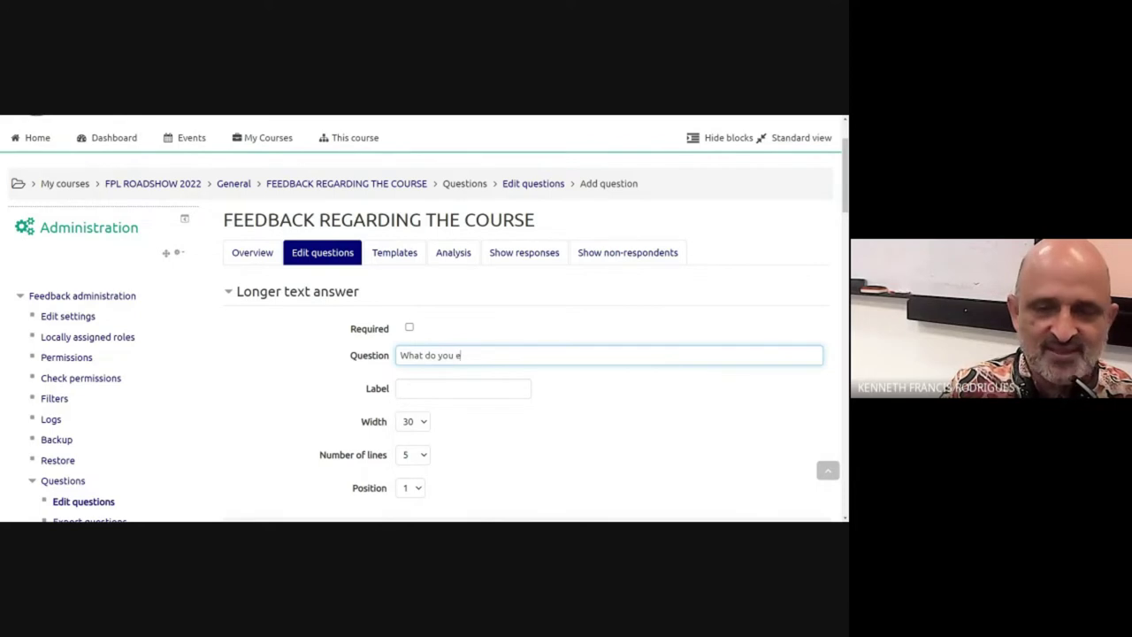
text(xpect to)
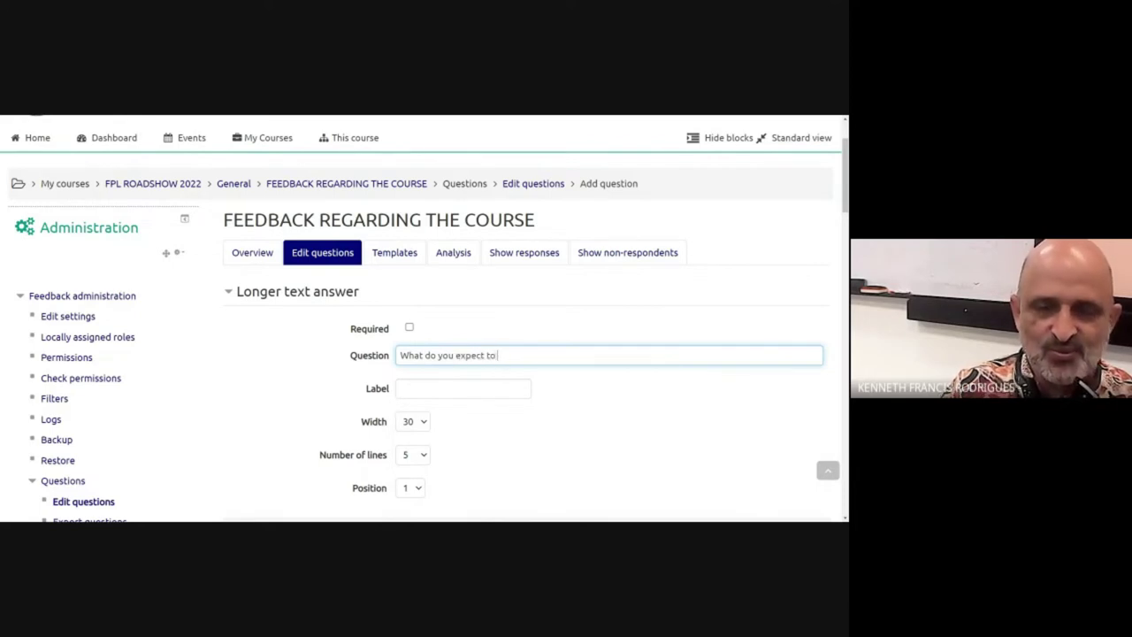
text( learn from this)
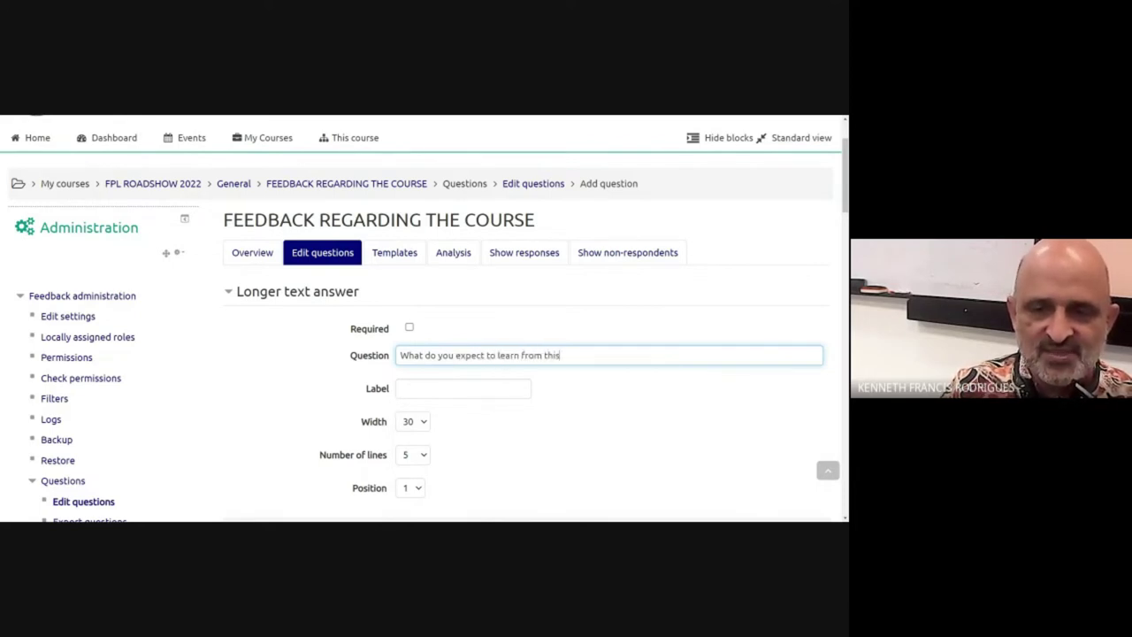
text( course?)
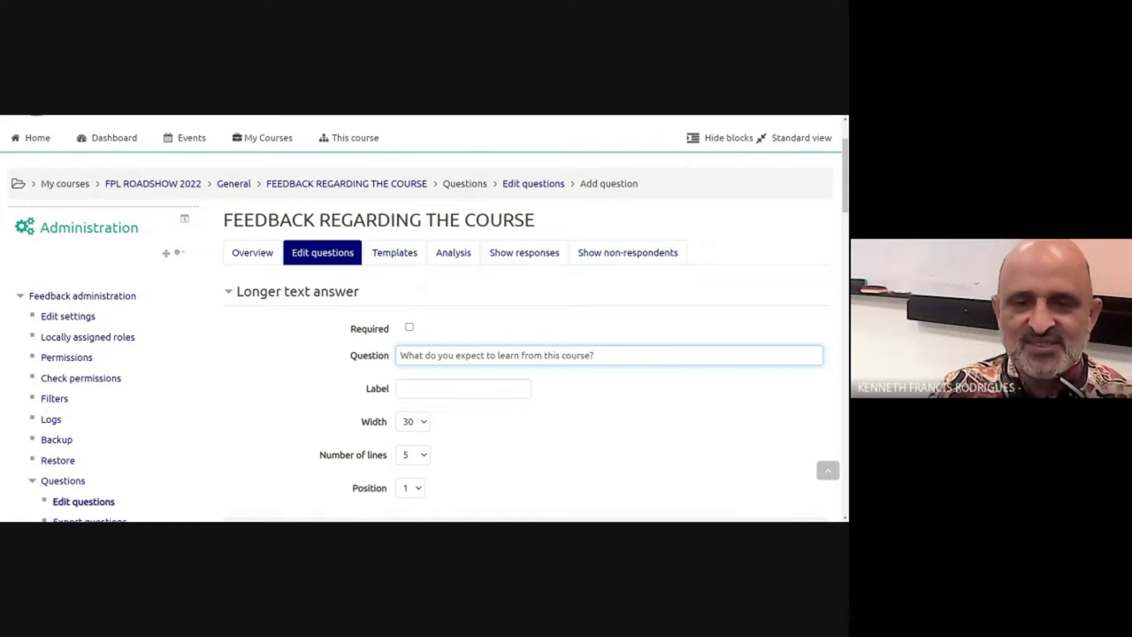
scroll(592, 354, down, 1)
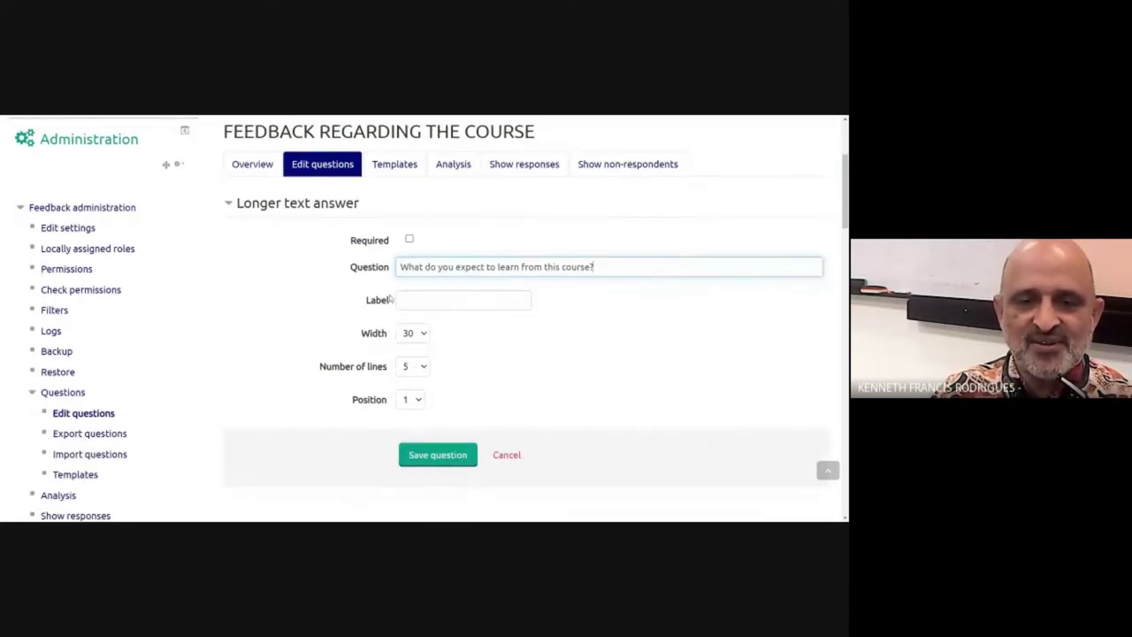
click(448, 456)
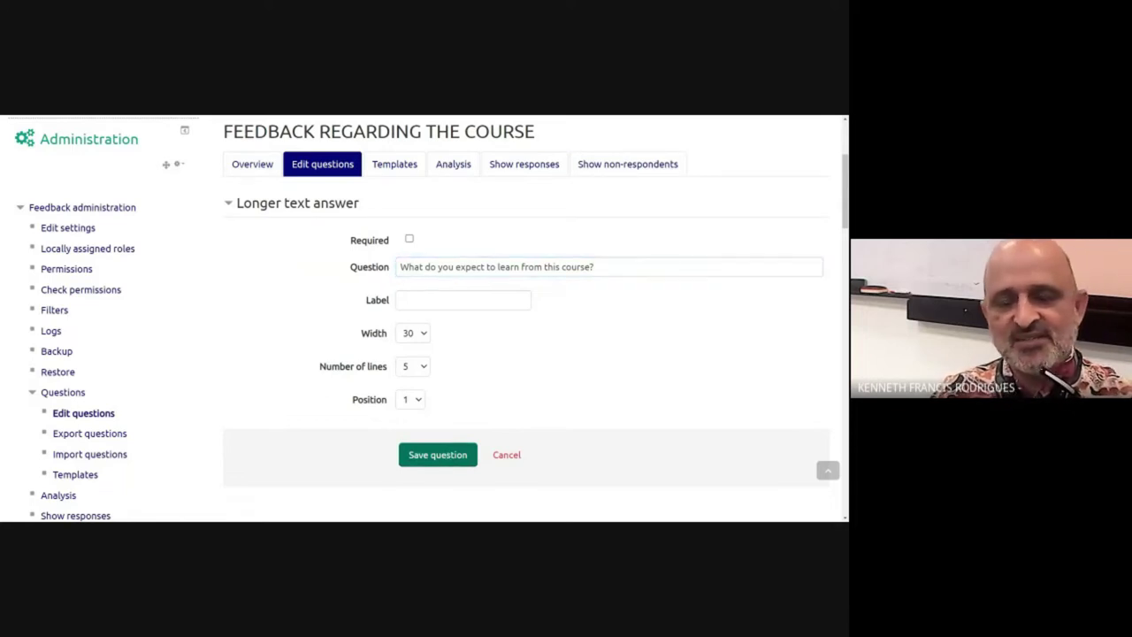
click(448, 456)
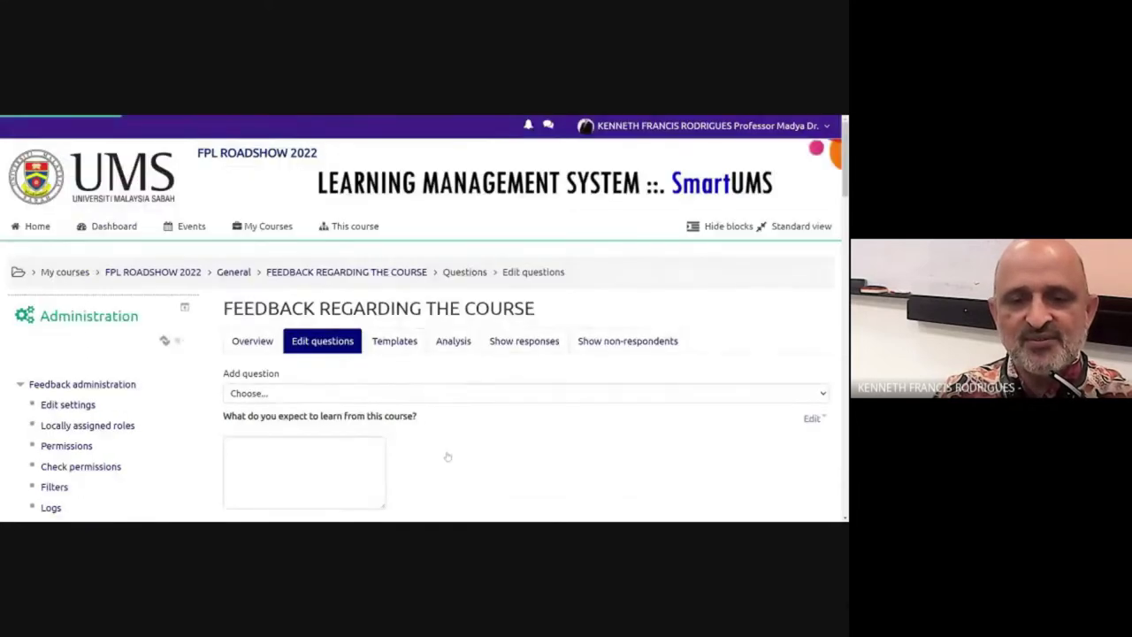
scroll(448, 457, down, 1)
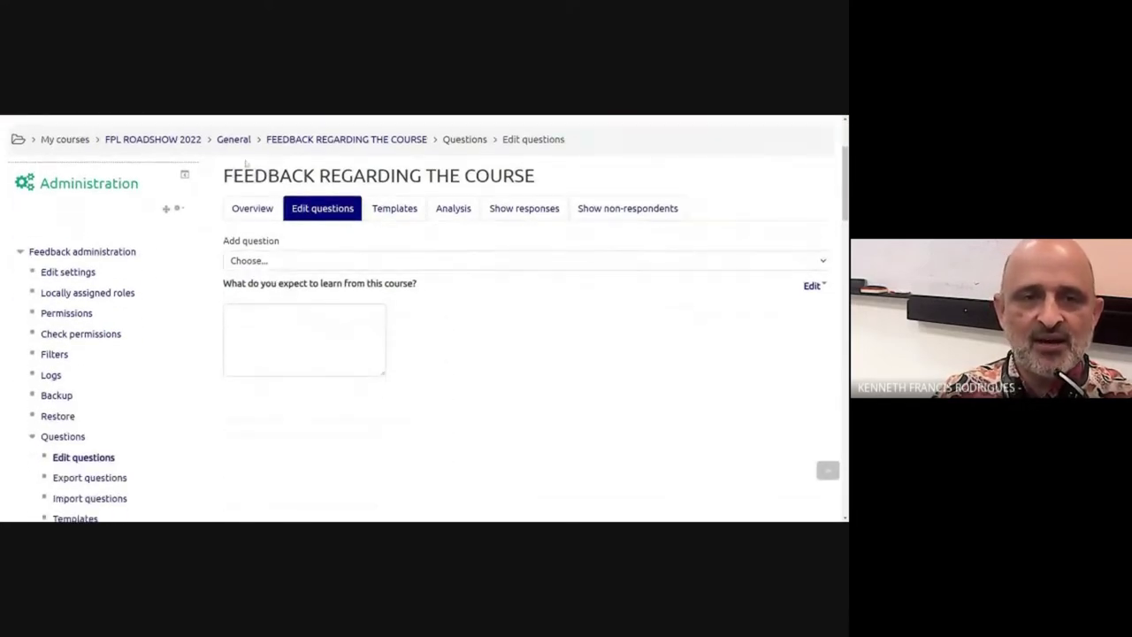
Step: Return to the FPL ROADSHOW 2022 course page and review the activities in its General section
click(135, 146)
scroll(265, 398, down, 5)
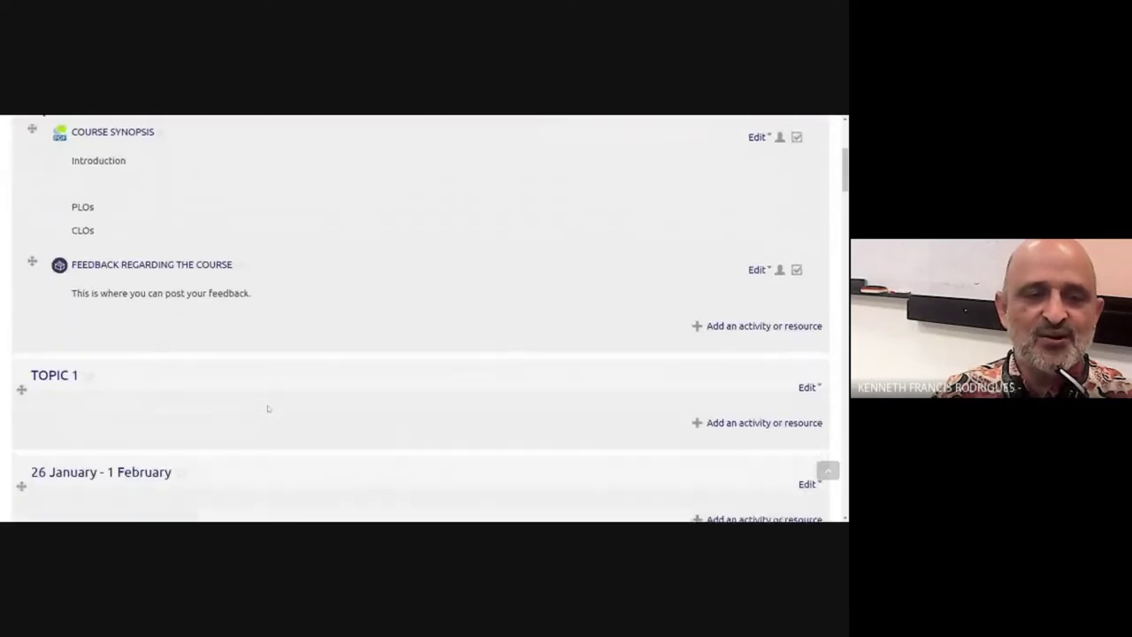
scroll(228, 386, up, 5)
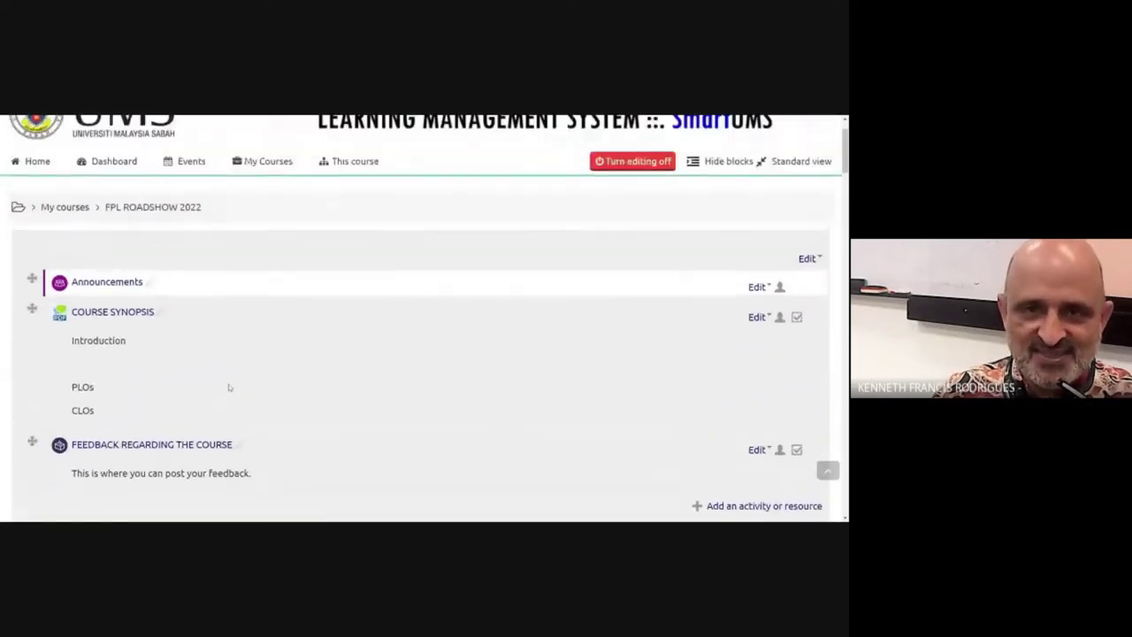
click(341, 228)
click(341, 232)
scroll(273, 419, down, 3)
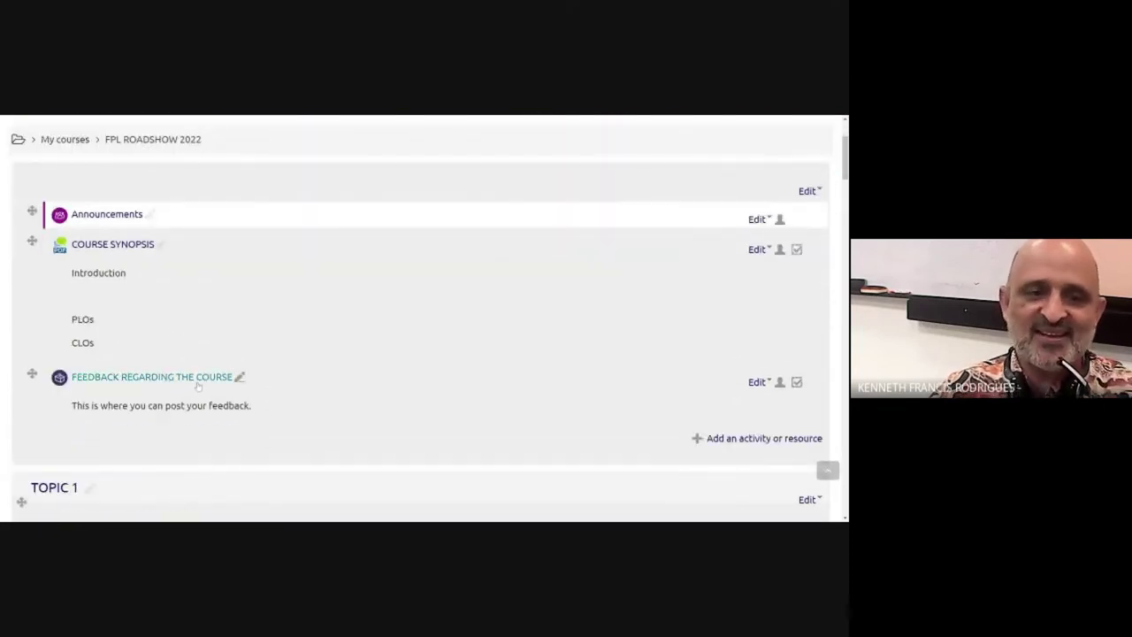
scroll(324, 321, up, 3)
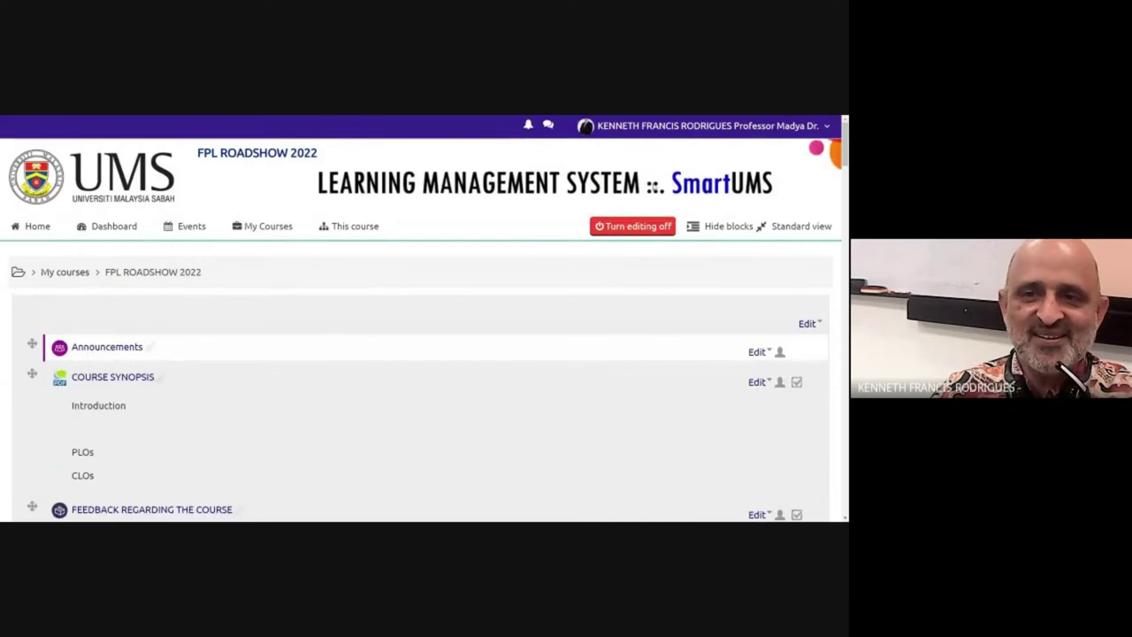
scroll(433, 272, down, 3)
scroll(252, 330, up, 3)
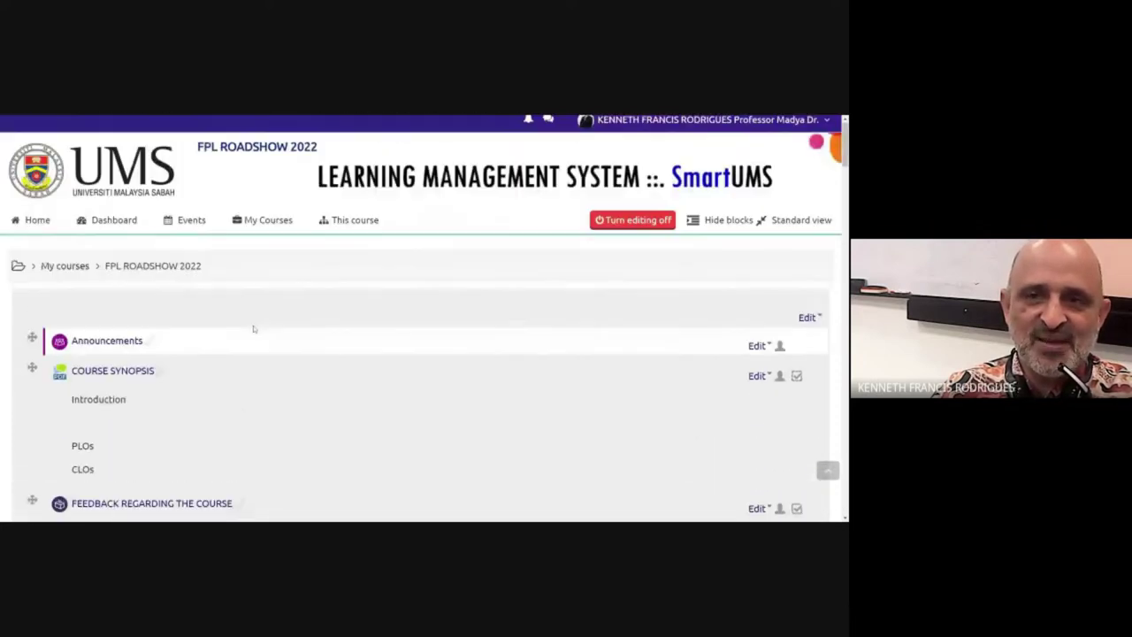
Step: Turn editing off and look over the course's General section and weekly sections
click(649, 228)
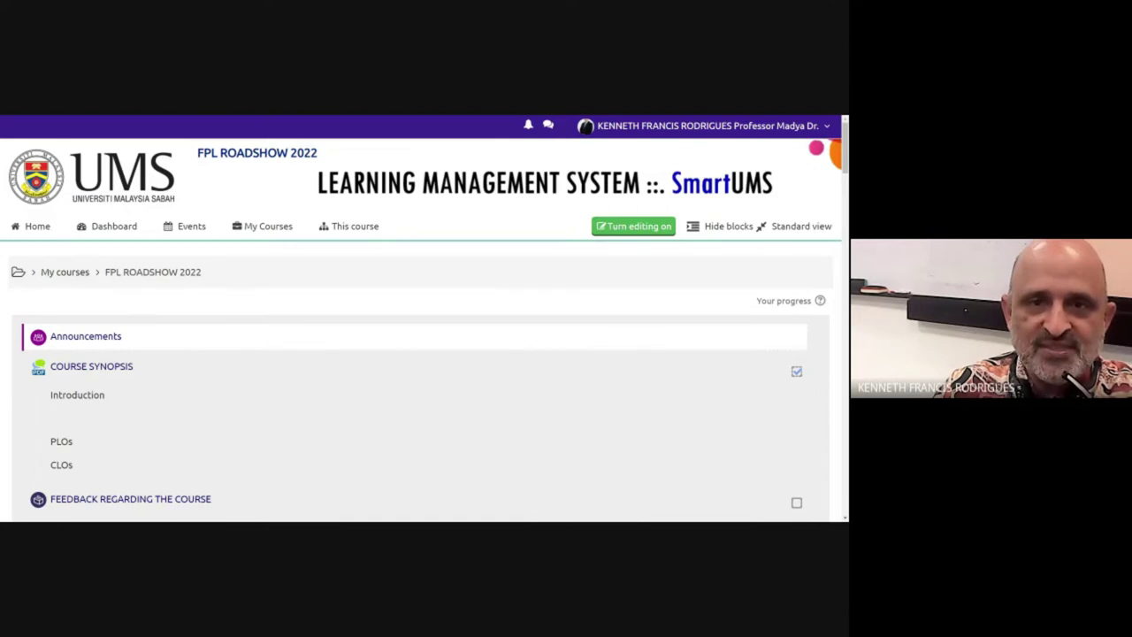
scroll(351, 309, down, 3)
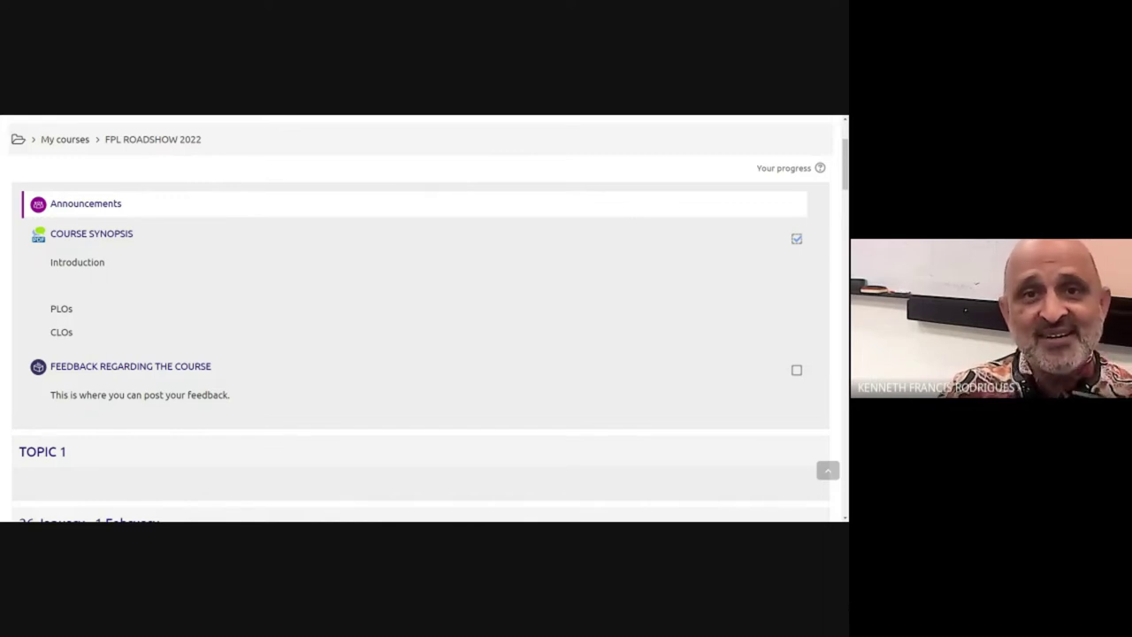
scroll(376, 281, down, 8)
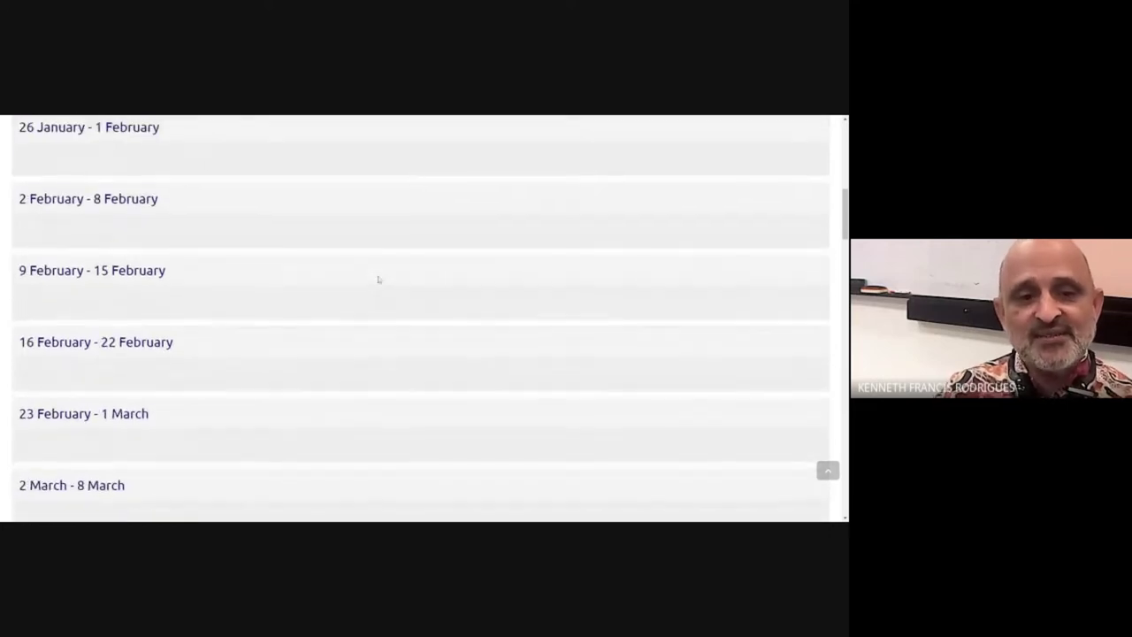
Step: Look through the course administration and navigation options, and expand the course reports to examine the available report types
scroll(378, 276, down, 9)
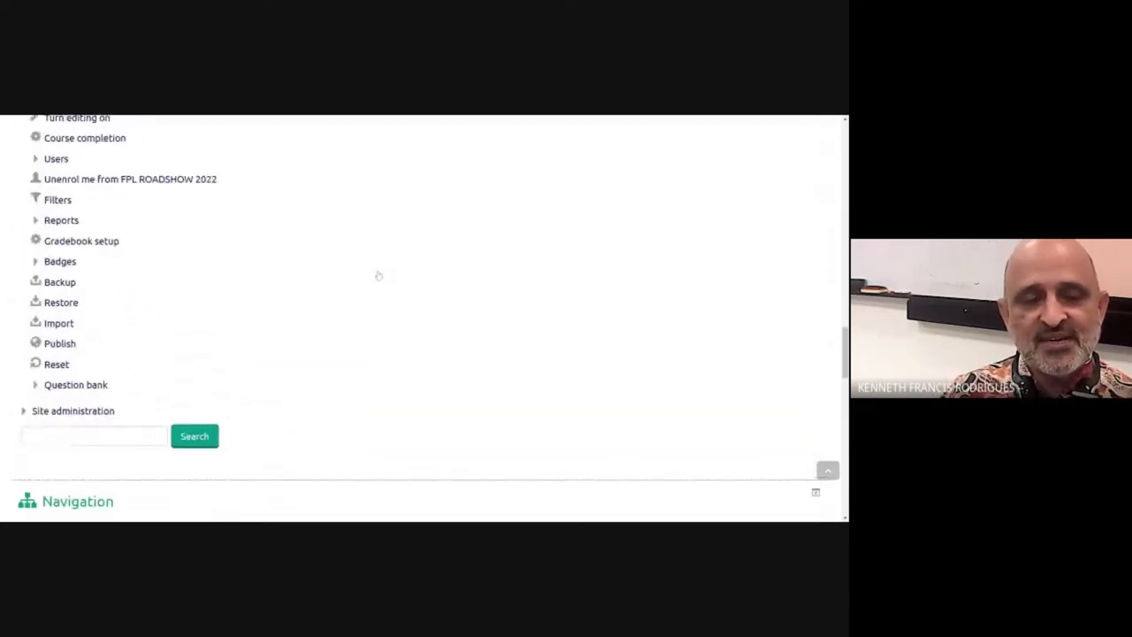
scroll(376, 270, up, 2)
scroll(376, 269, down, 3)
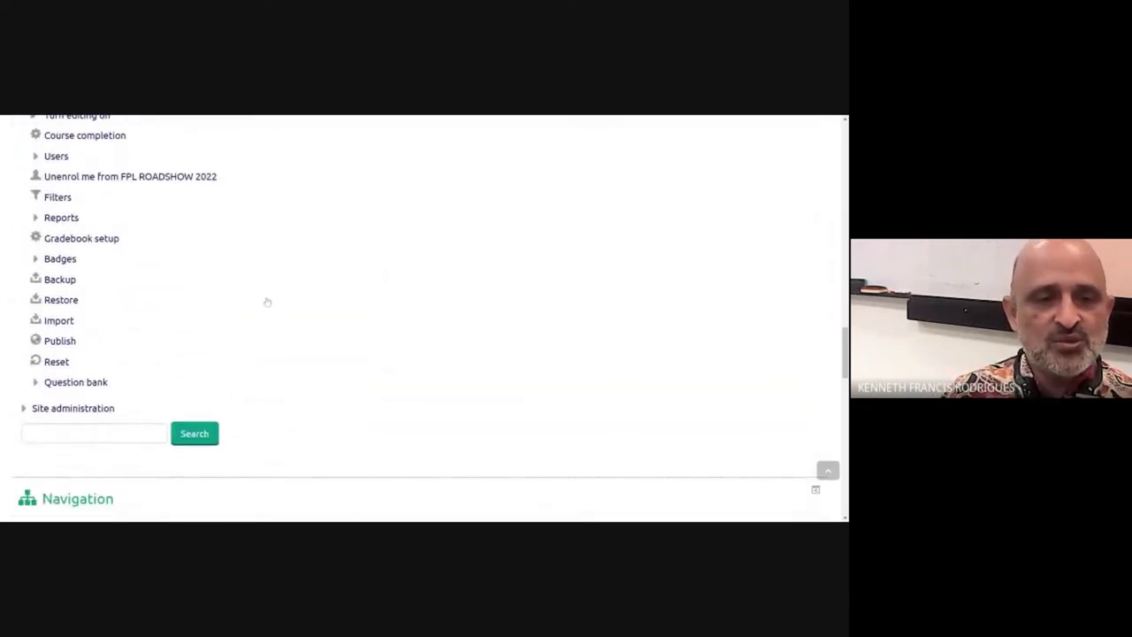
scroll(257, 291, down, 1)
scroll(257, 291, up, 1)
scroll(256, 290, down, 8)
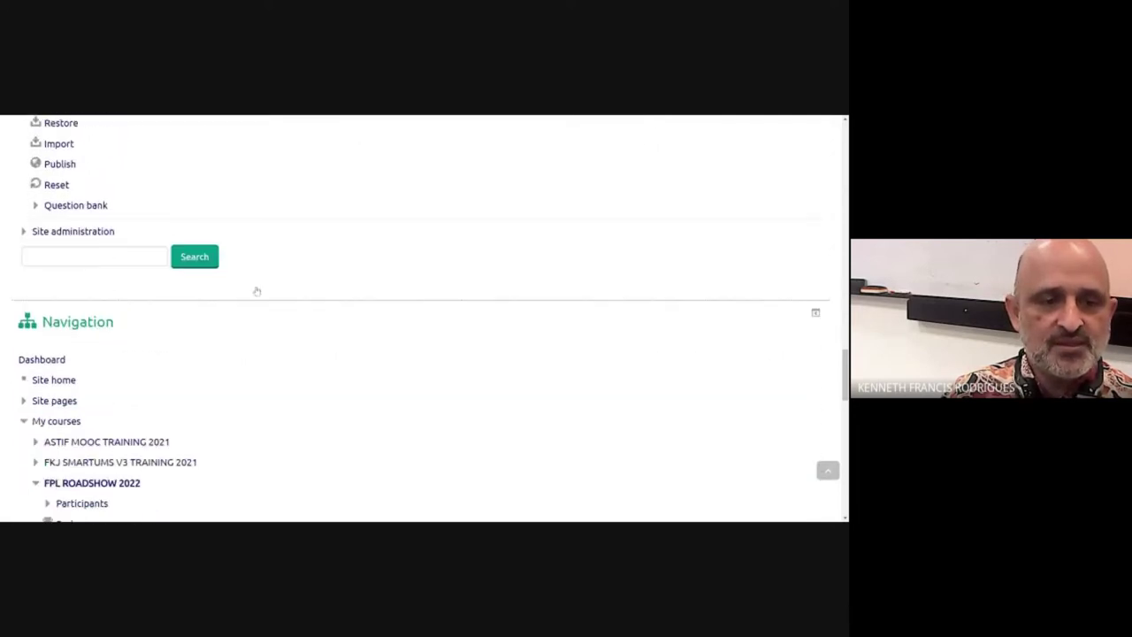
scroll(256, 291, up, 2)
scroll(257, 291, up, 6)
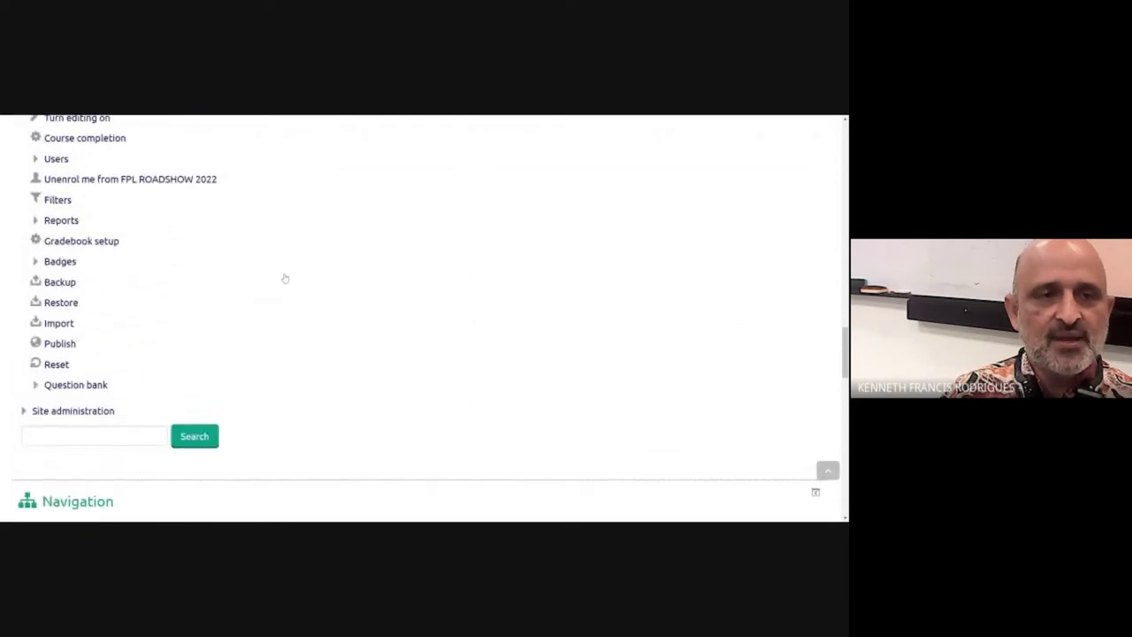
scroll(283, 278, up, 2)
scroll(292, 264, down, 1)
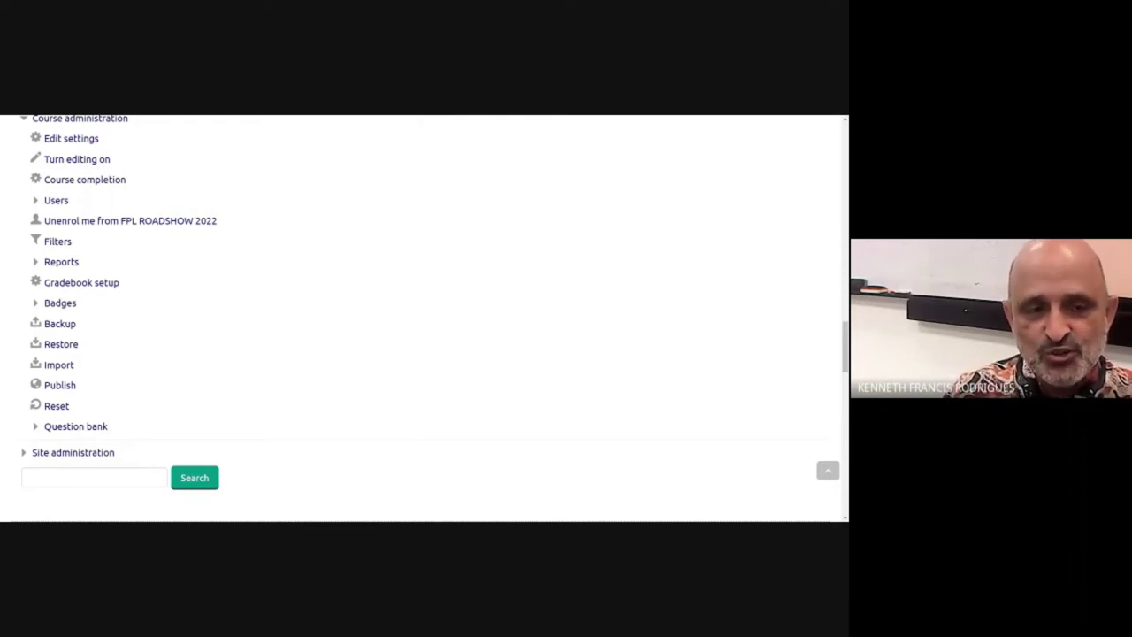
click(37, 263)
scroll(182, 284, down, 2)
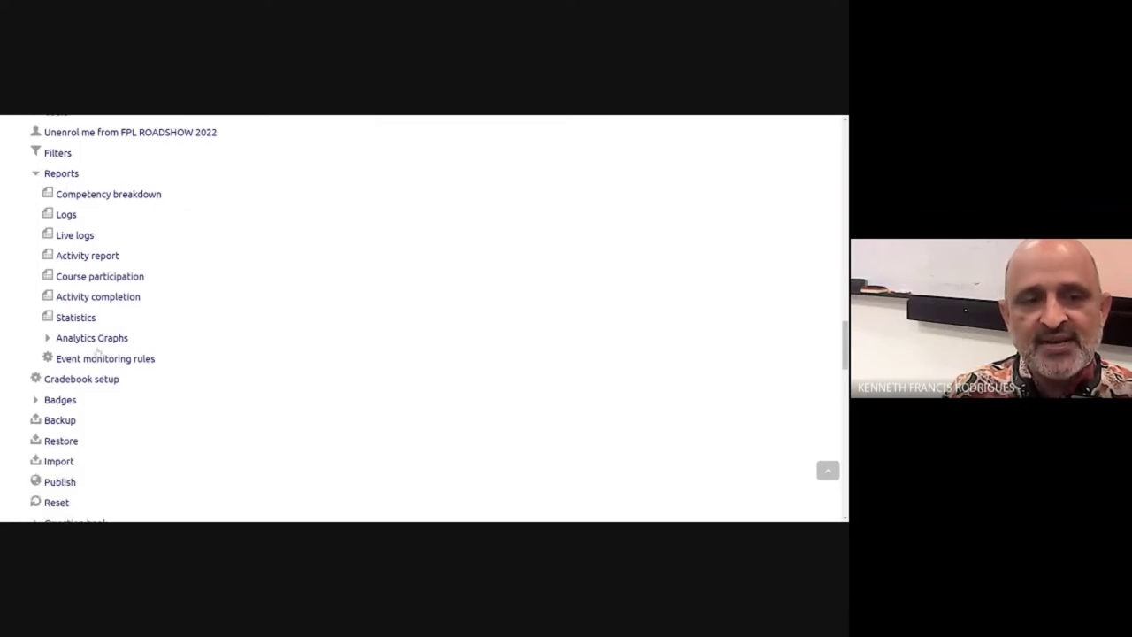
scroll(73, 347, down, 1)
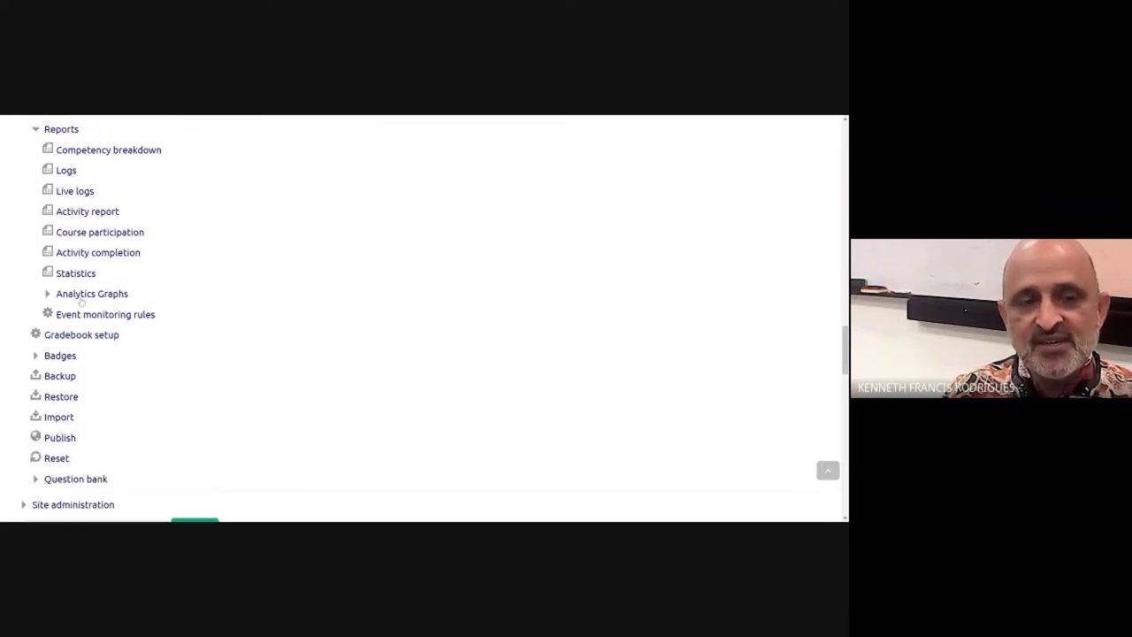
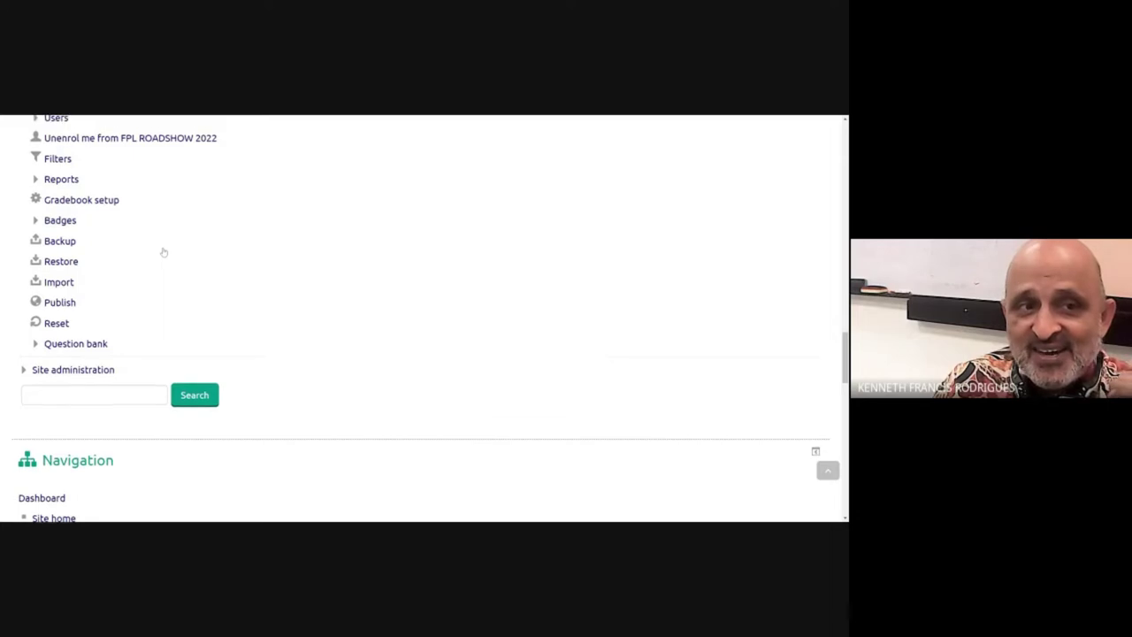
Step: Open the participants list of the FPL ROADSHOW 2022 course
scroll(133, 285, up, 8)
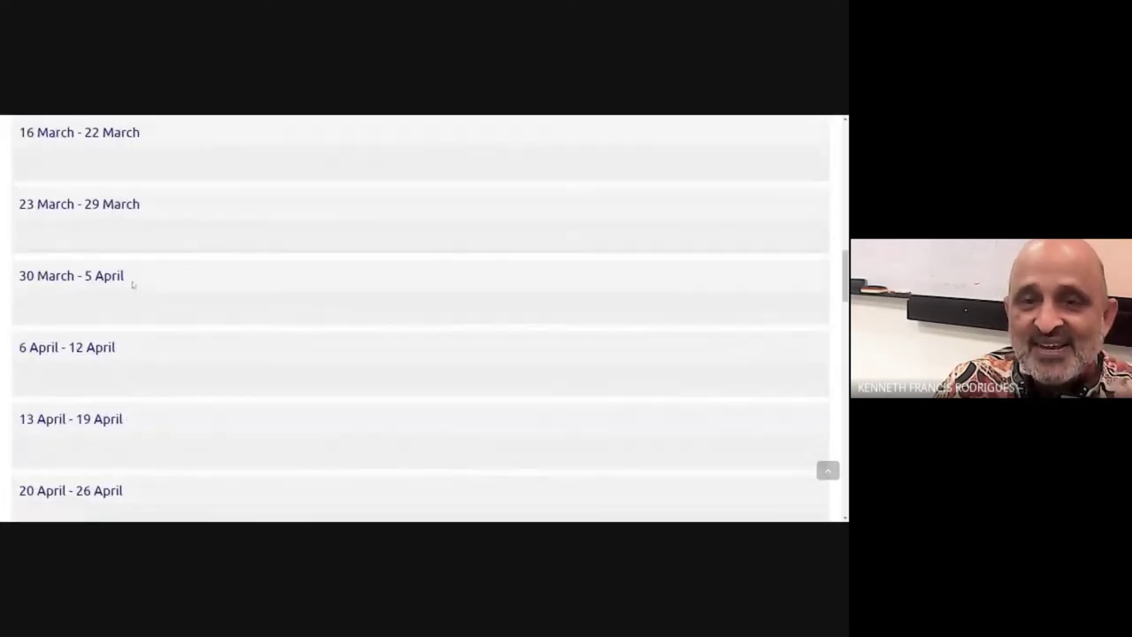
scroll(133, 285, up, 10)
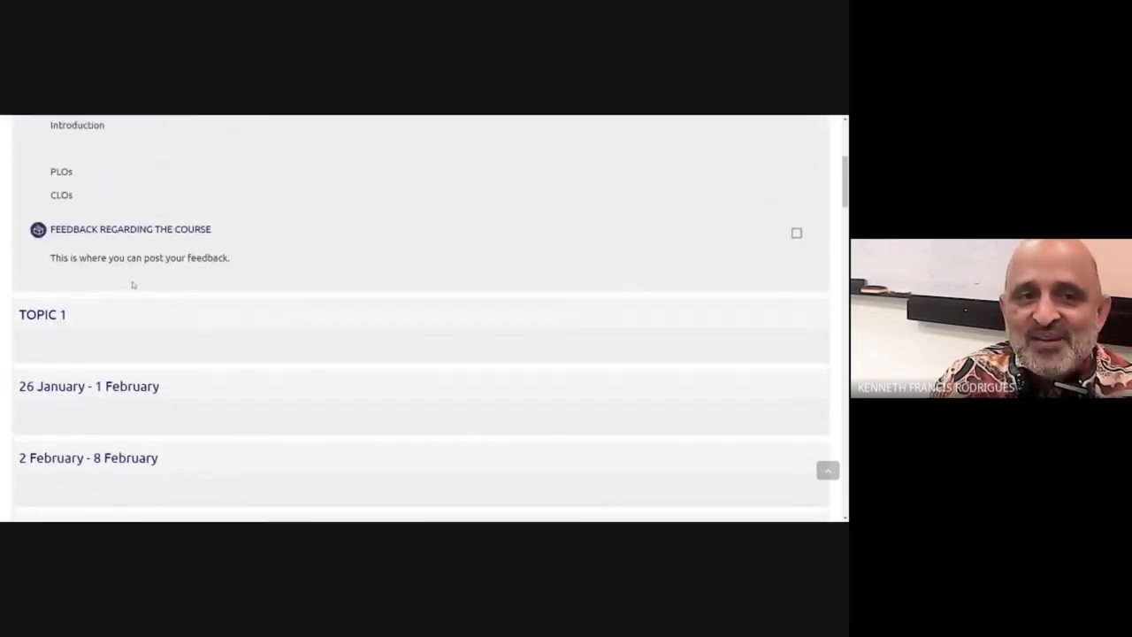
click(261, 225)
click(432, 213)
click(349, 221)
click(347, 215)
click(347, 216)
click(343, 254)
Step: Review the enrolled participants' details and their last access to the course
scroll(396, 308, down, 5)
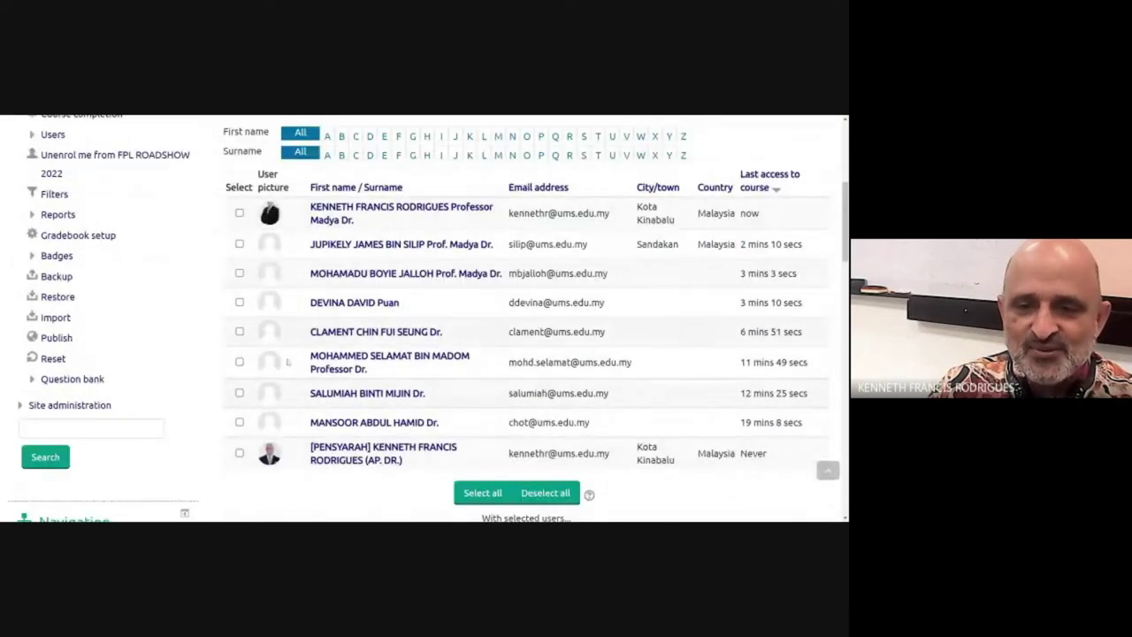
scroll(283, 393, up, 5)
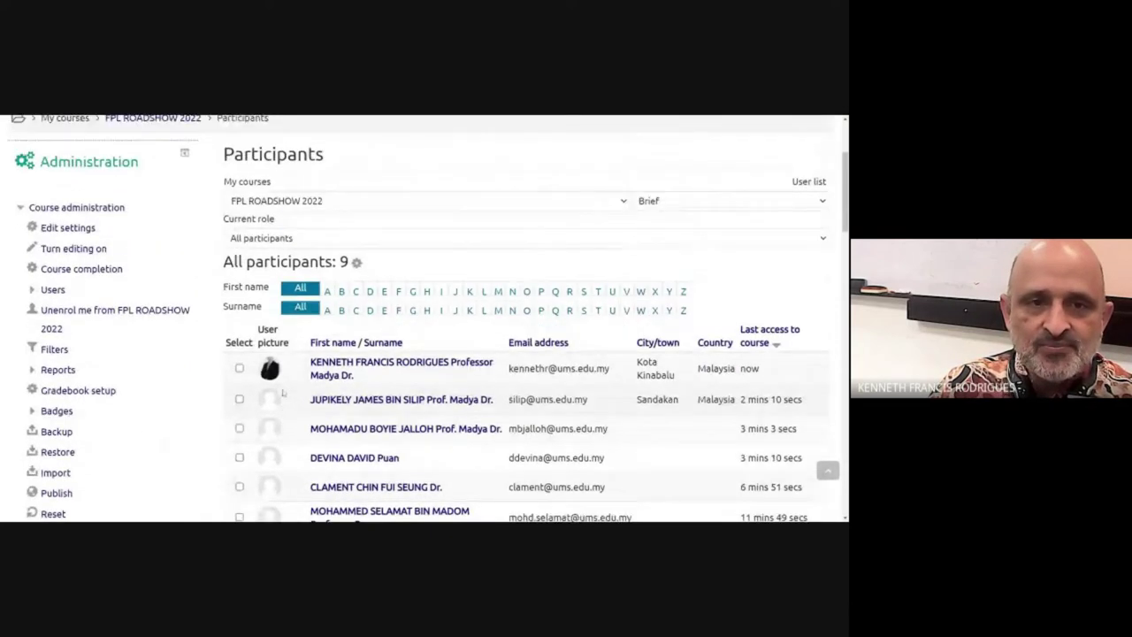
scroll(283, 394, down, 3)
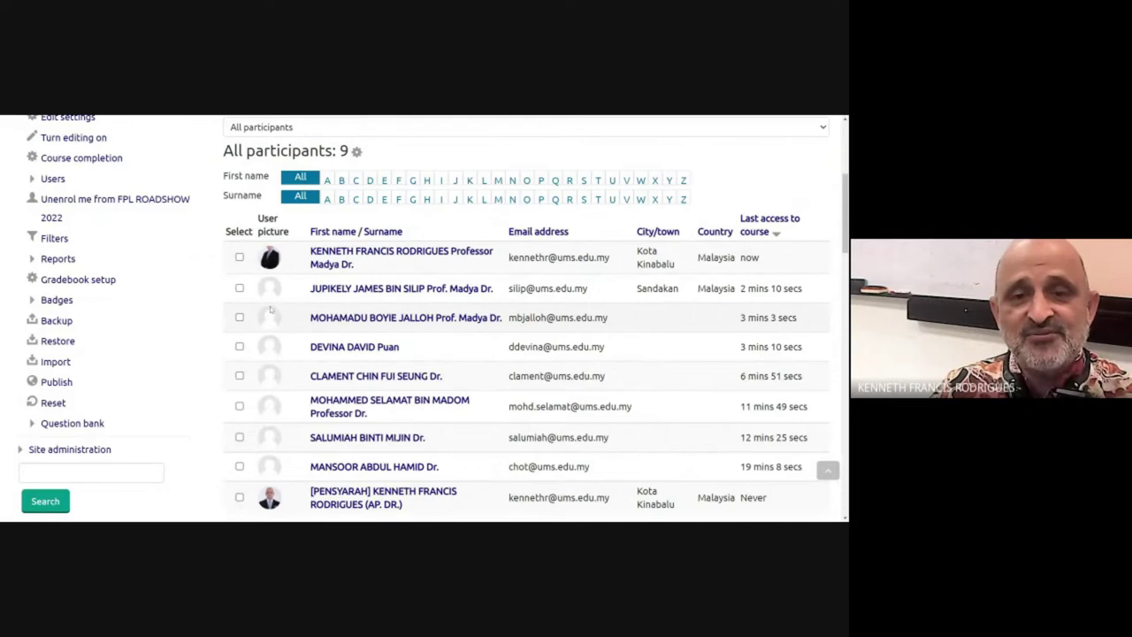
scroll(256, 311, up, 3)
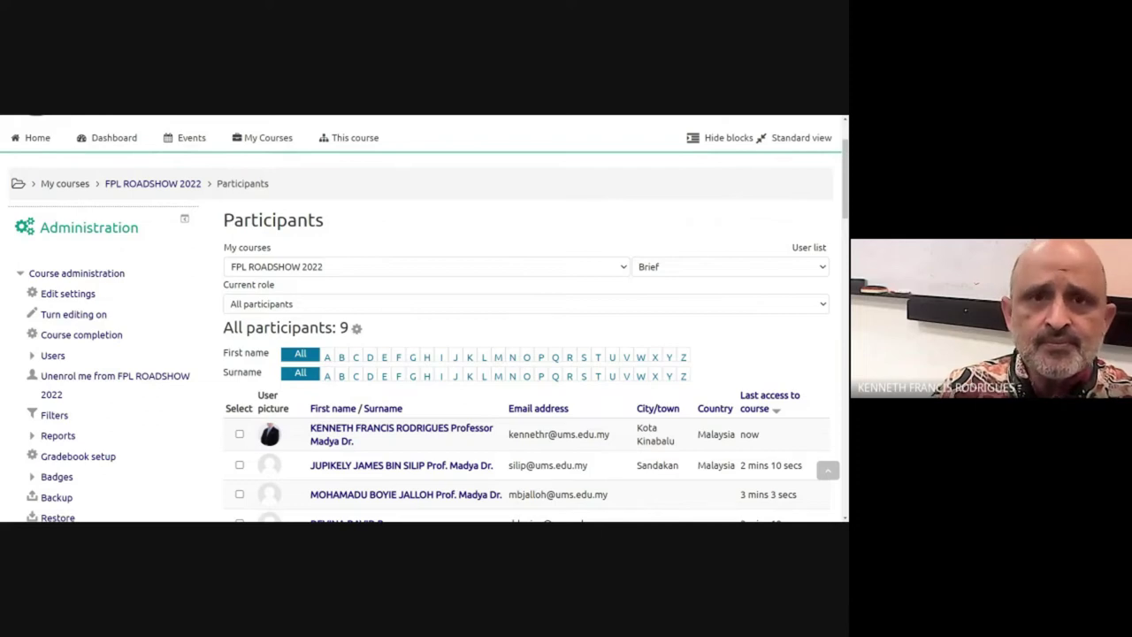
scroll(425, 354, down, 1)
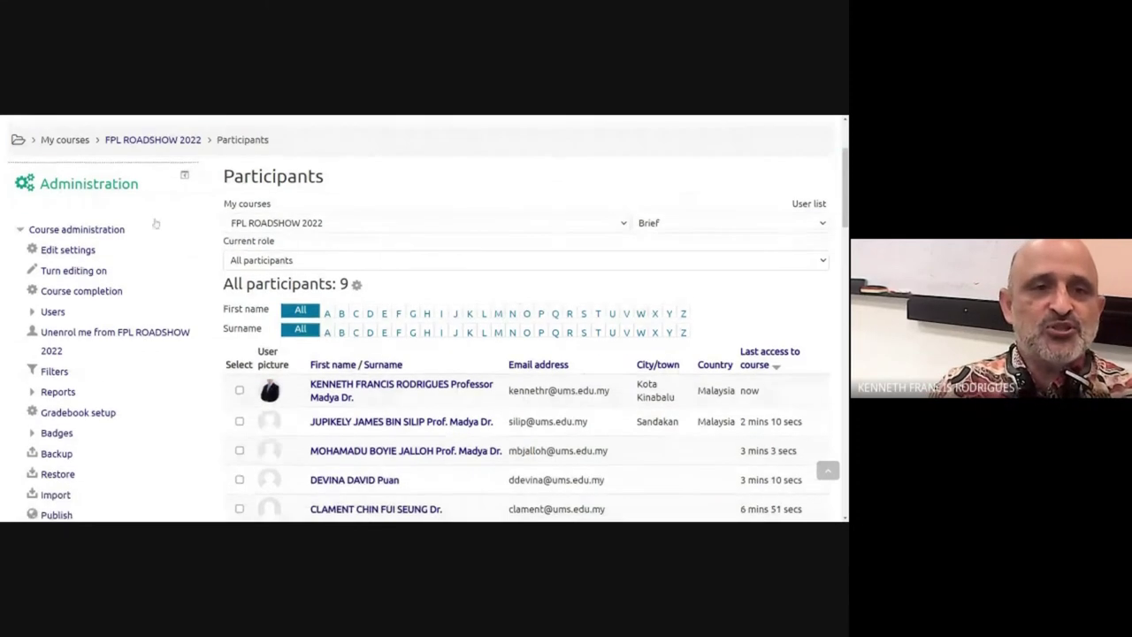
Step: Return to the FPL ROADSHOW 2022 course page from the participants list and turn editing on
click(145, 141)
scroll(215, 324, down, 2)
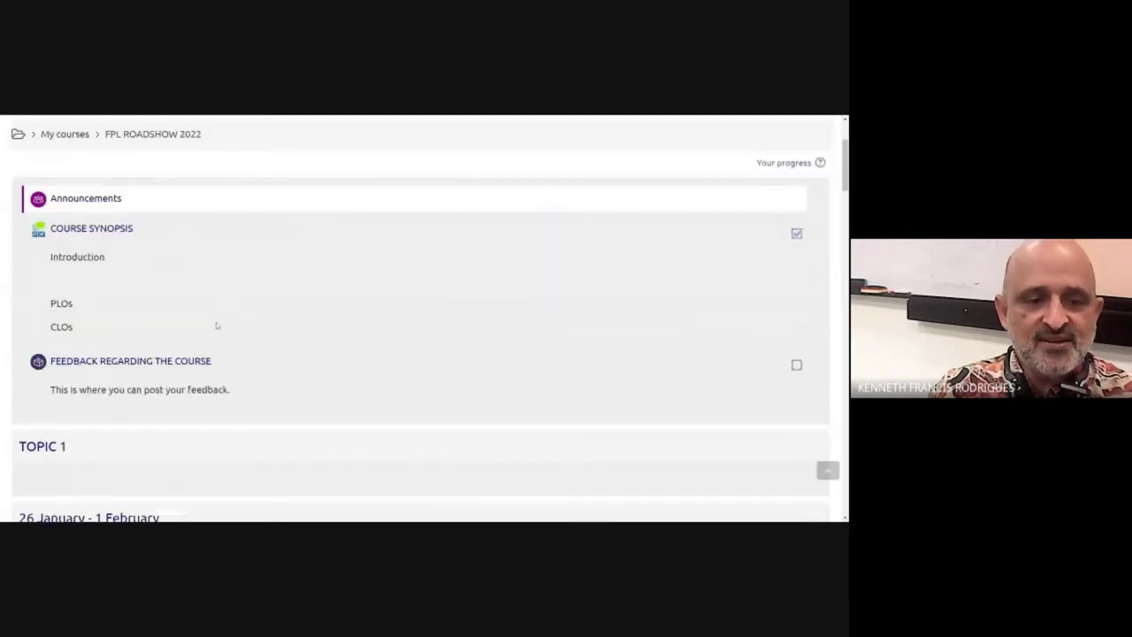
scroll(467, 239, up, 4)
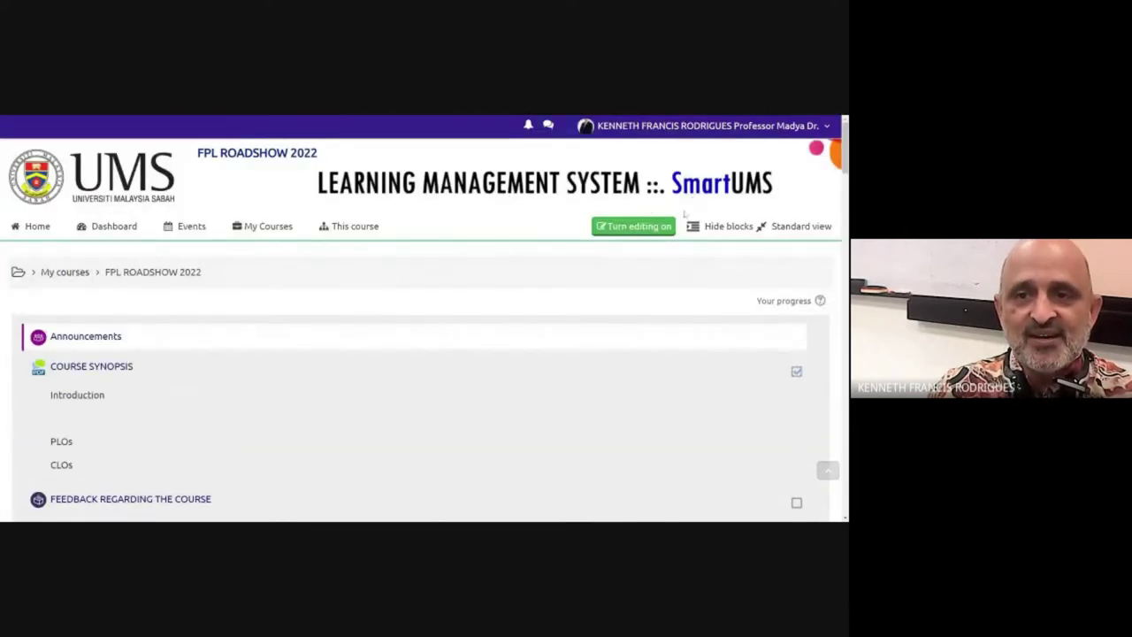
click(646, 227)
scroll(584, 265, down, 5)
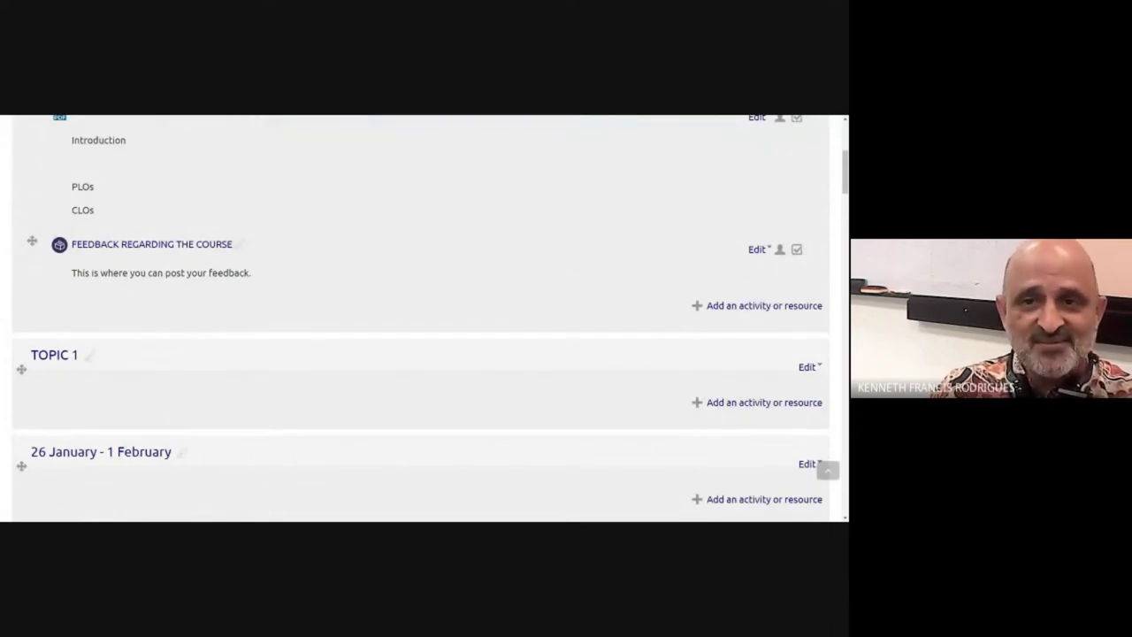
Step: Add a Chat activity to the course's General section
click(762, 306)
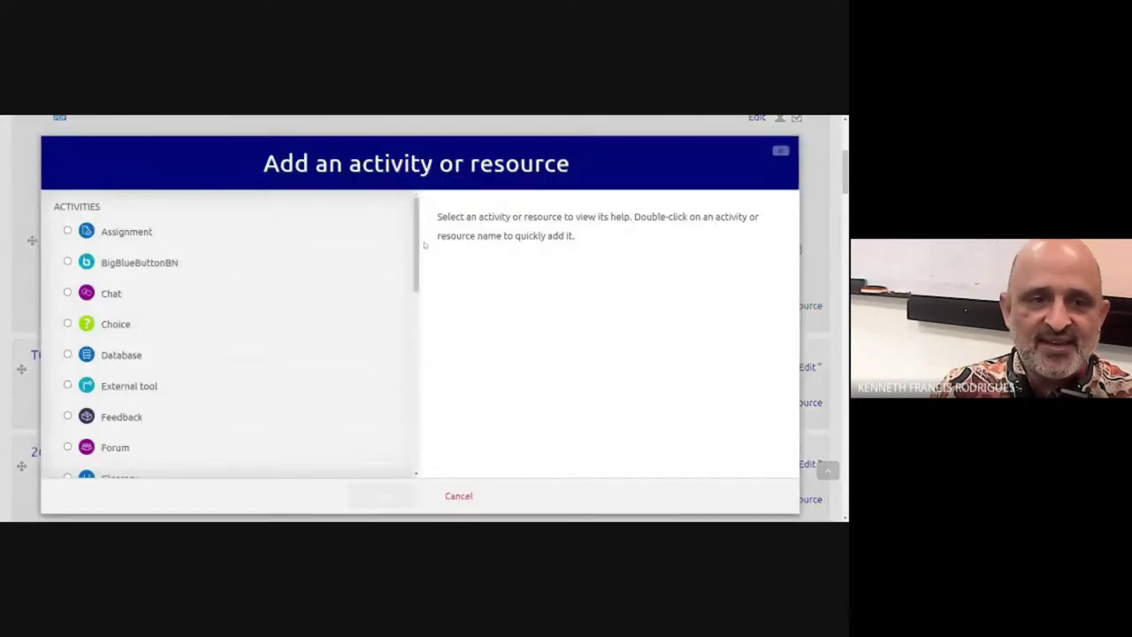
click(68, 296)
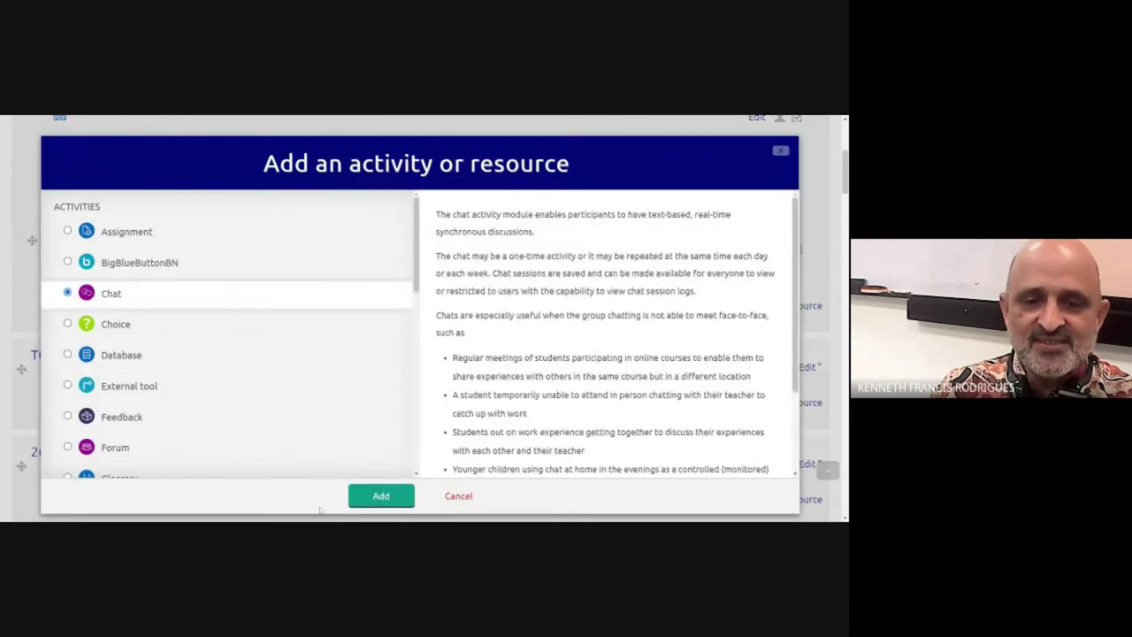
click(367, 495)
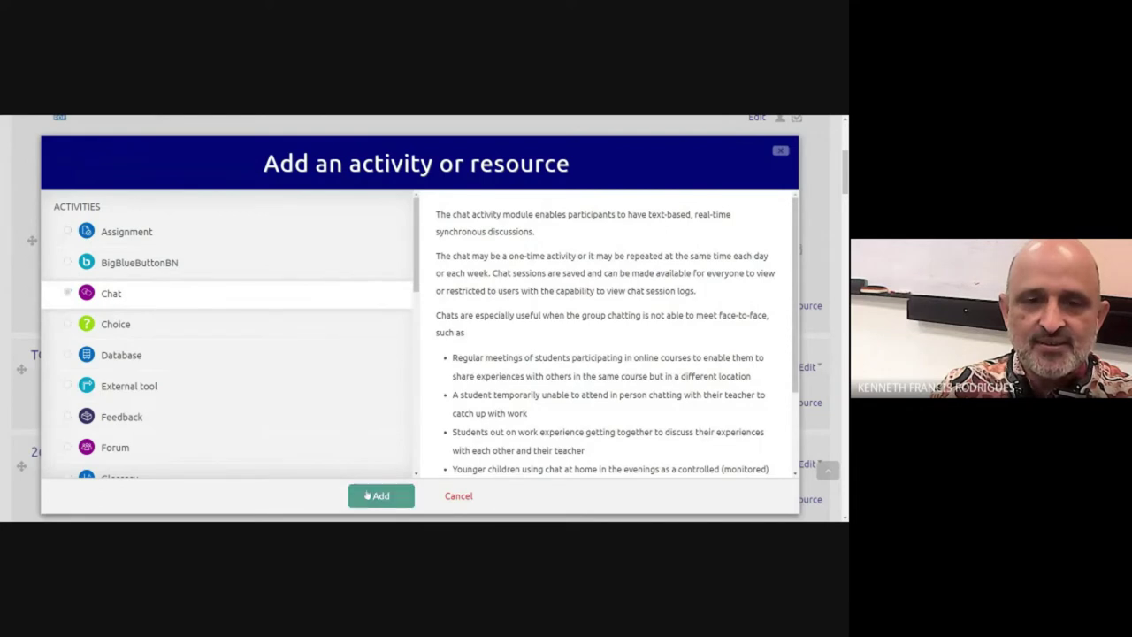
scroll(363, 489, down, 3)
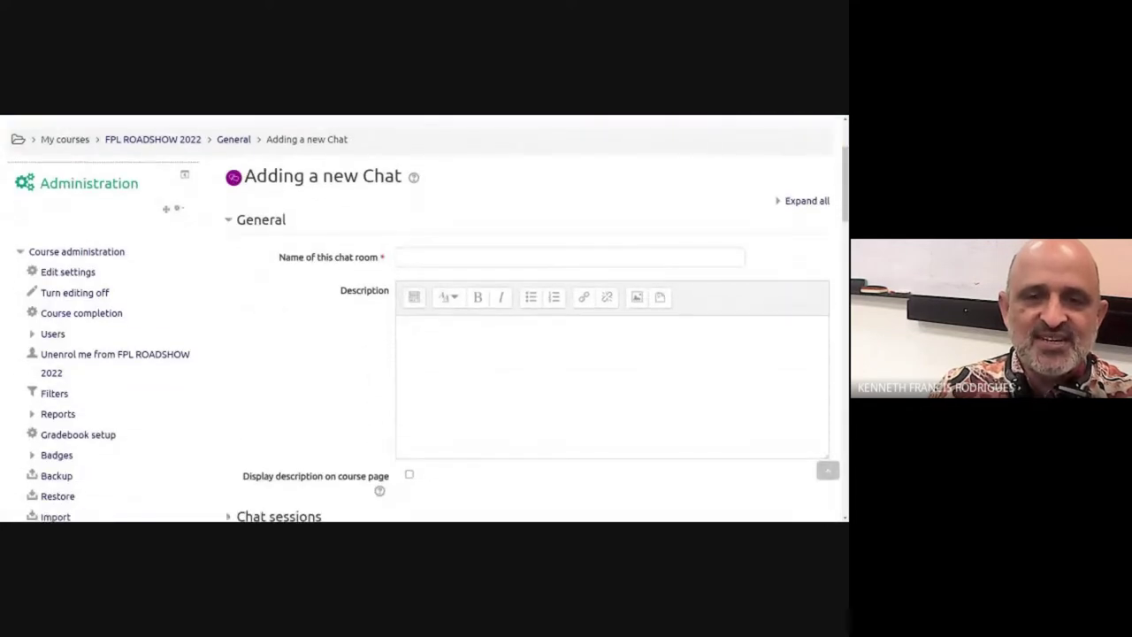
Step: Name the chat room "TOPIC 1 chatroom" and enable displaying its description on the course page
click(571, 256)
text(TOPI)
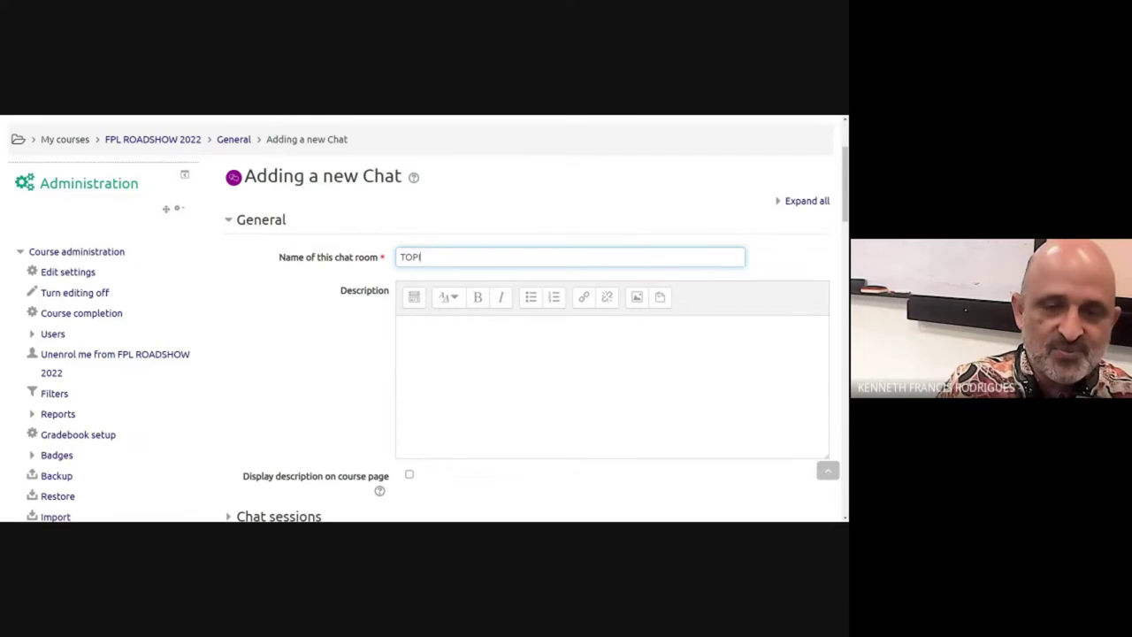
text(C)
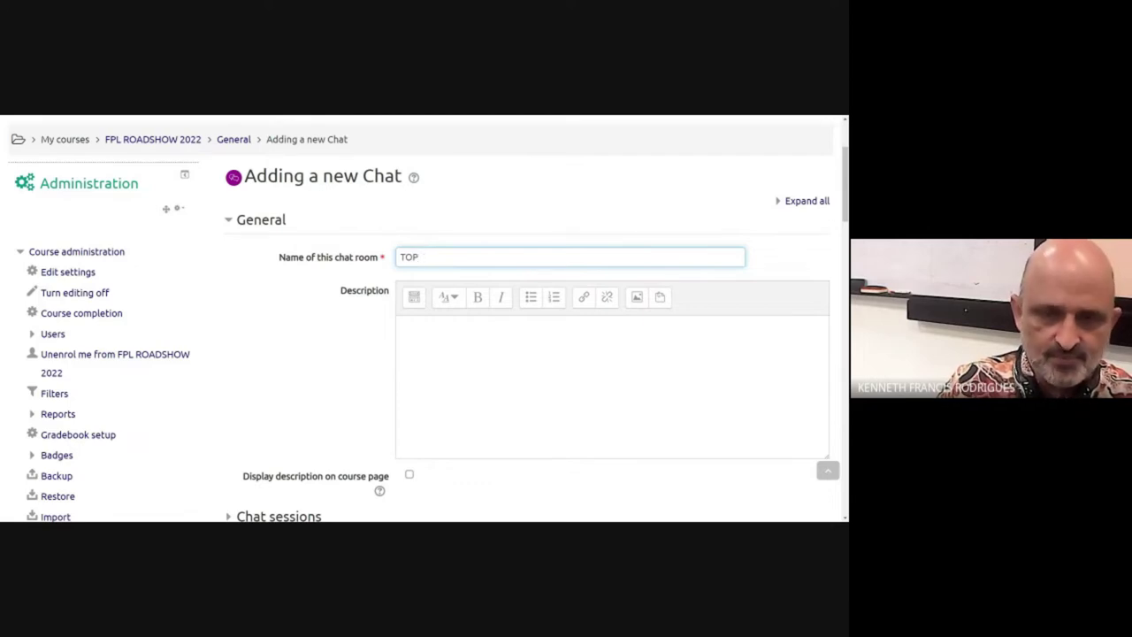
text(C 1 cha)
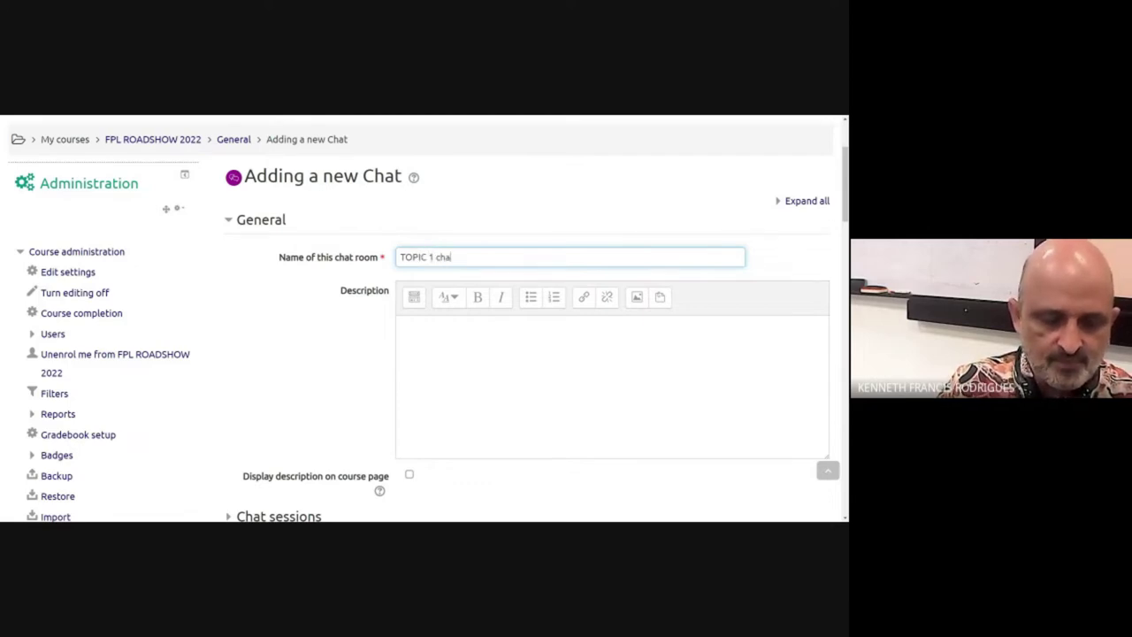
text(troom)
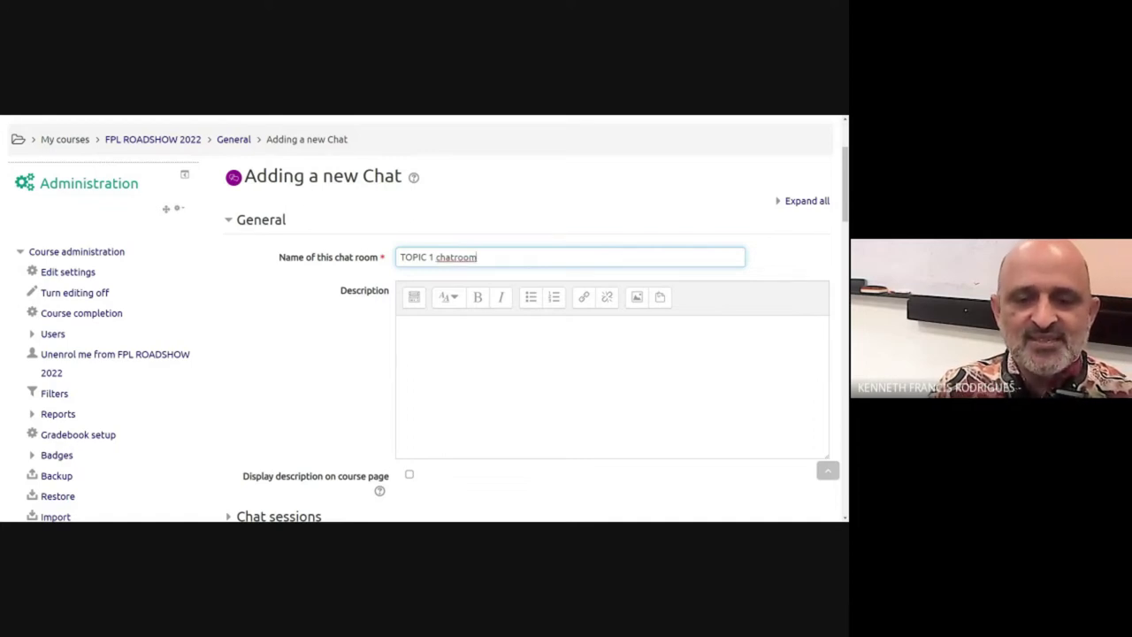
click(408, 475)
Step: Set the chat's completion tracking to show the activity as complete when conditions are met, with student viewing required
scroll(413, 475, down, 3)
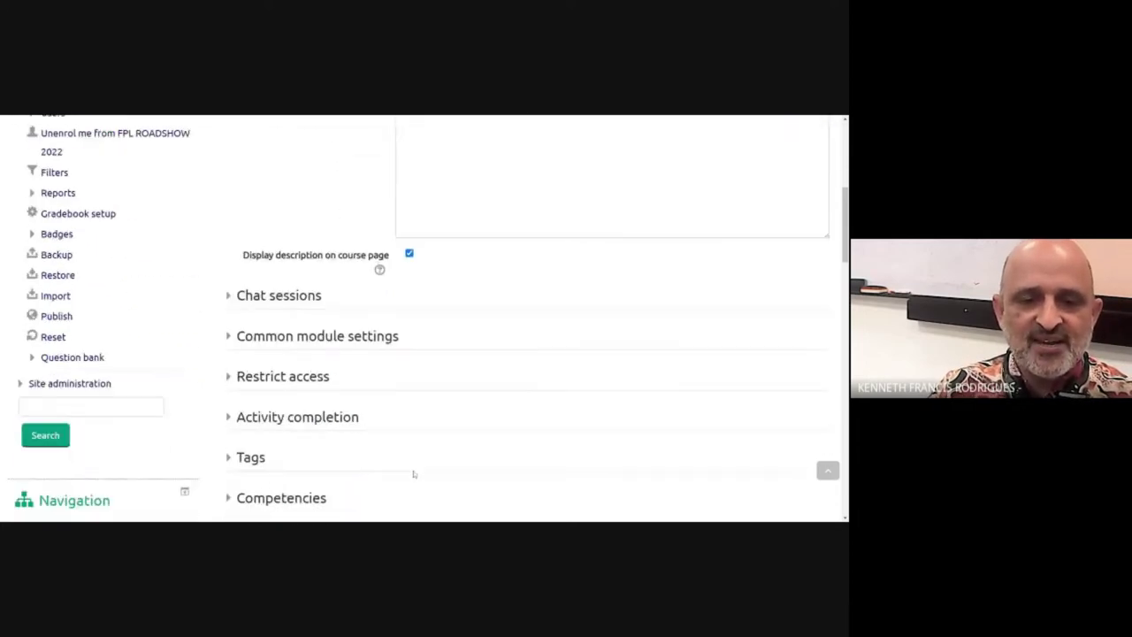
click(336, 417)
scroll(345, 354, down, 2)
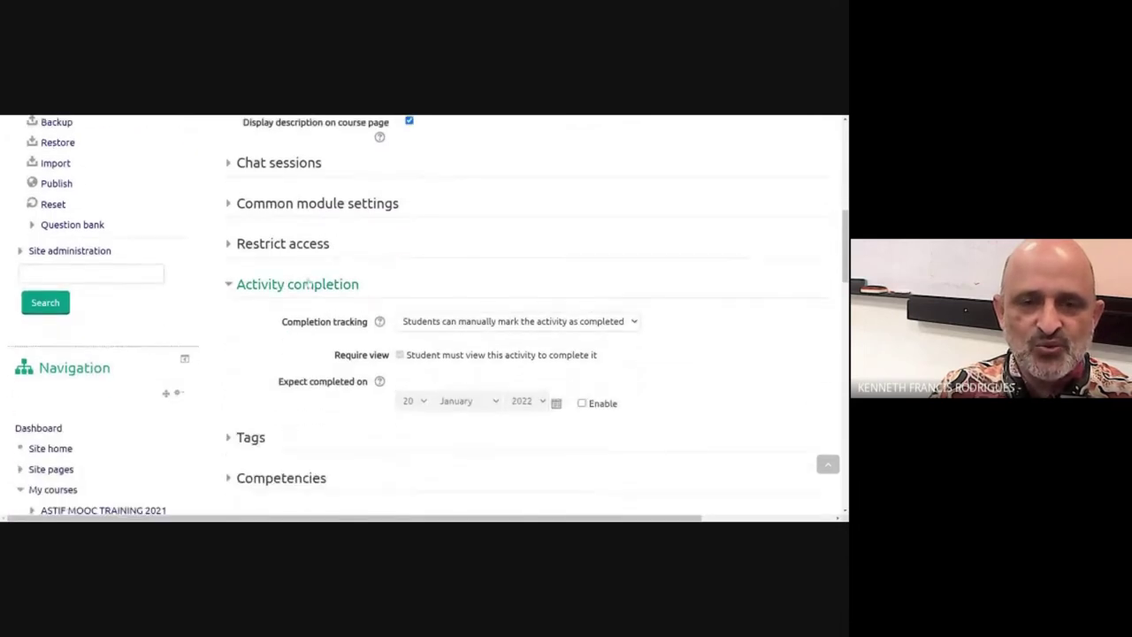
click(421, 337)
click(417, 355)
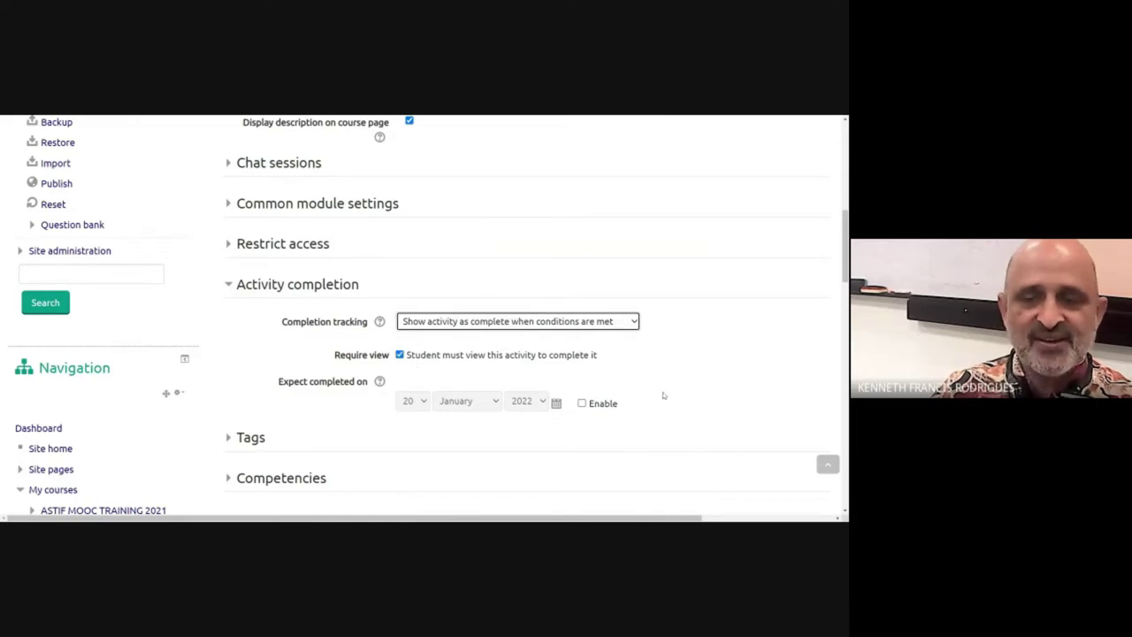
Step: Allow everyone to view past sessions in the chat session settings
scroll(531, 309, up, 1)
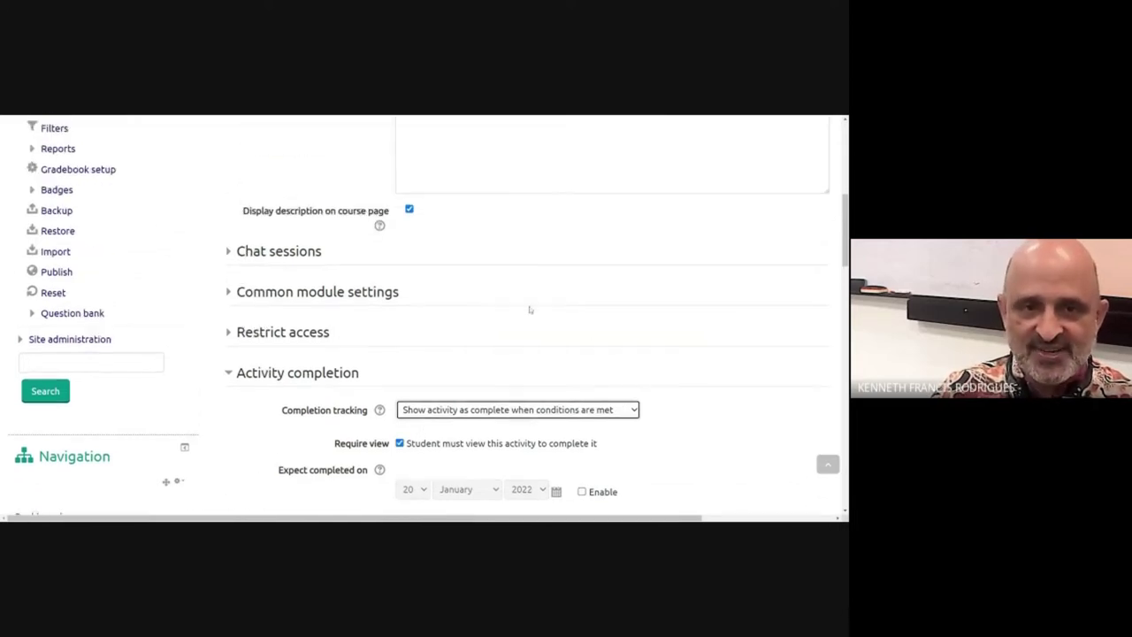
click(311, 254)
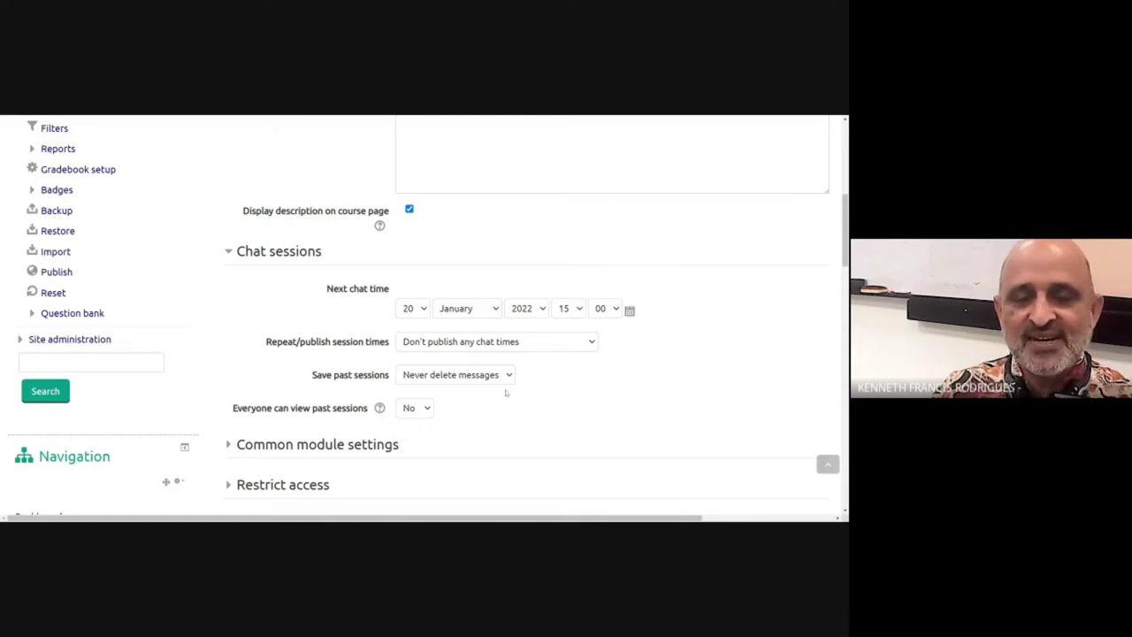
click(416, 410)
click(414, 439)
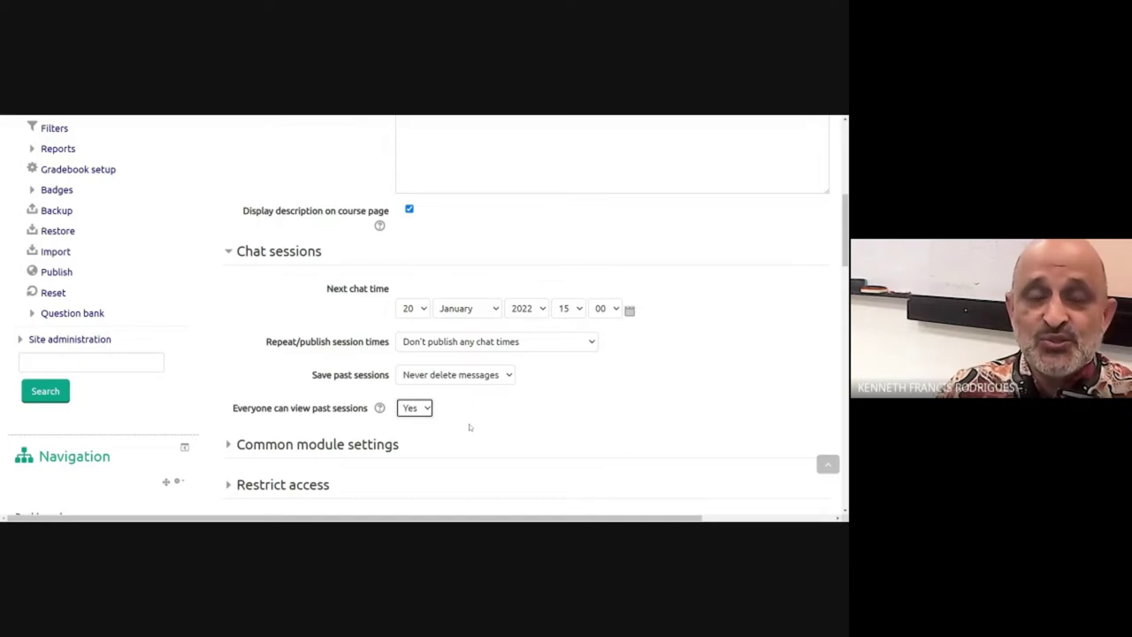
Step: Enter "We discuss .... (topic)..." as the chat room's description
scroll(470, 426, up, 5)
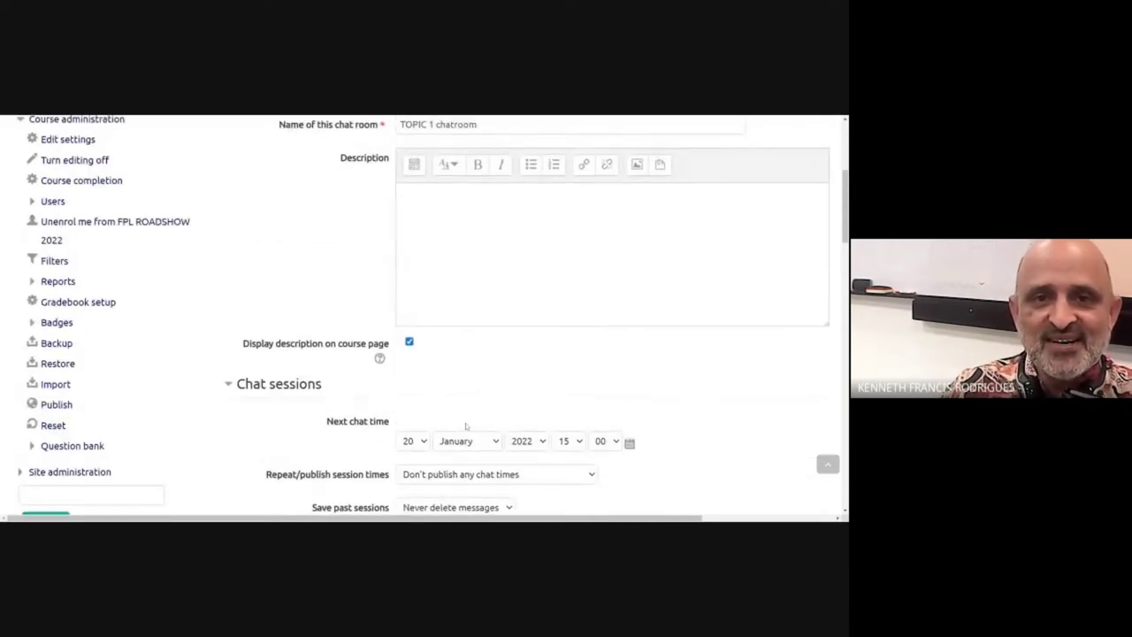
click(470, 425)
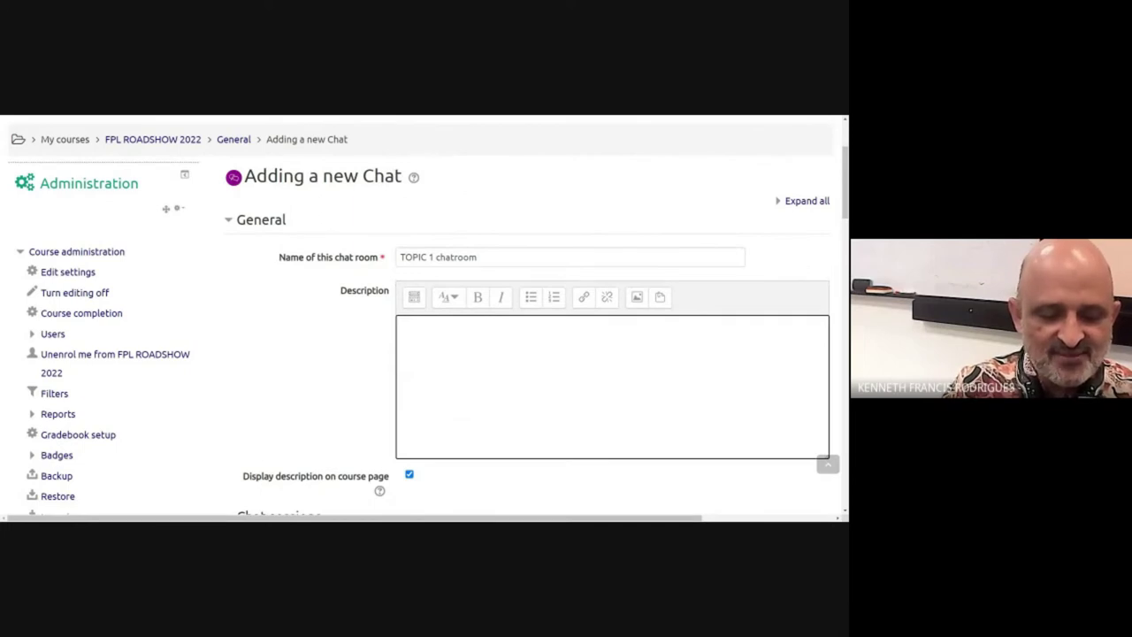
text(We)
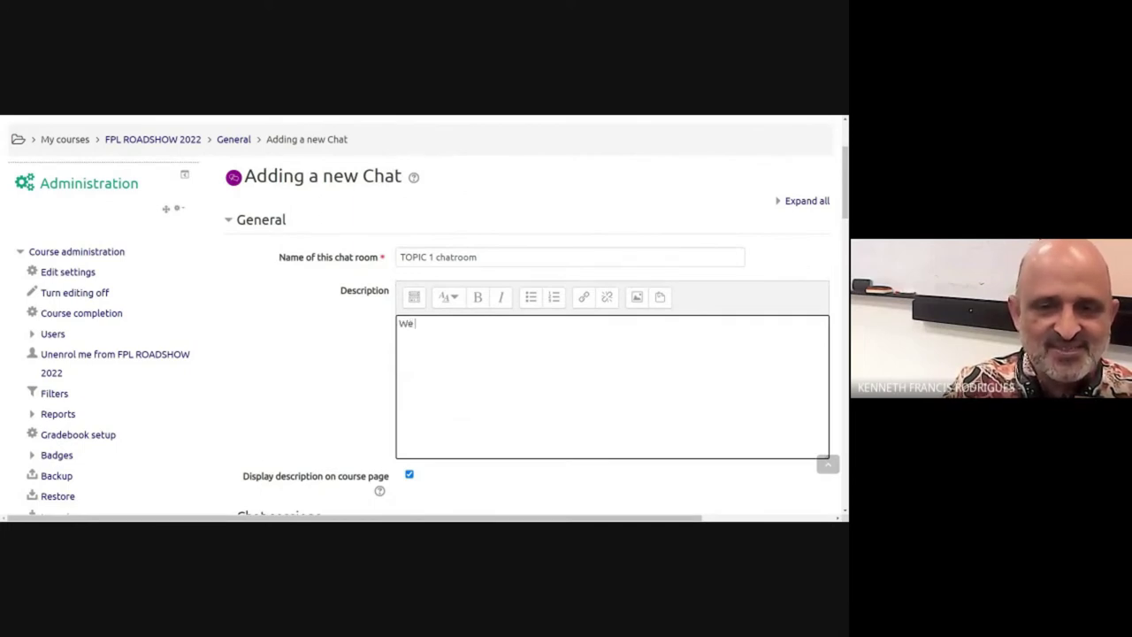
text( discuss)
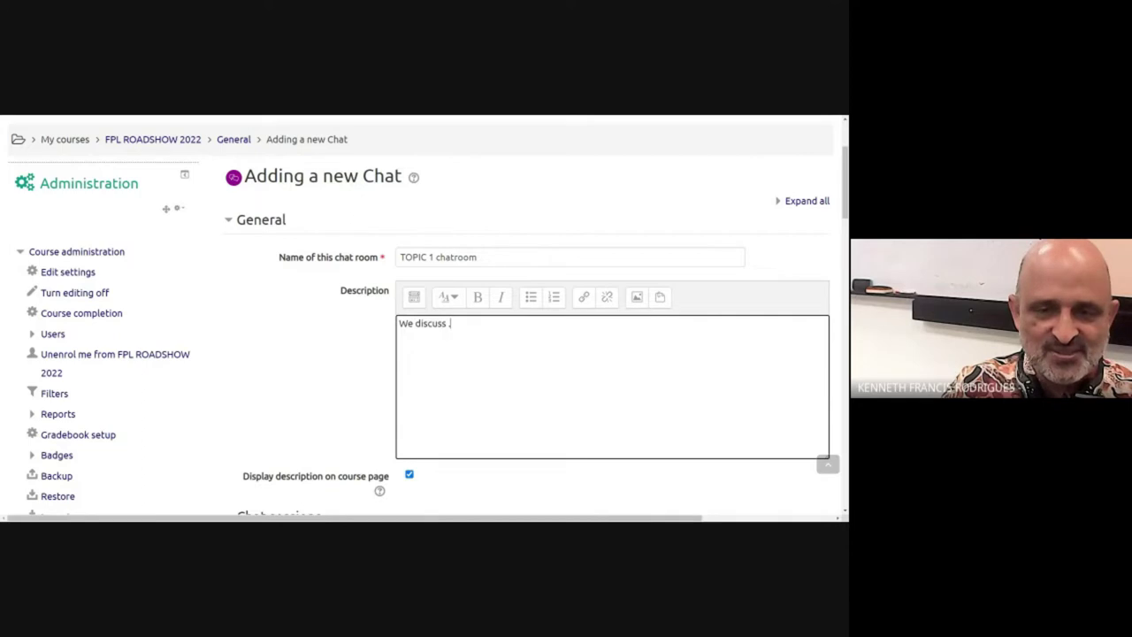
text( .... (topic)...)
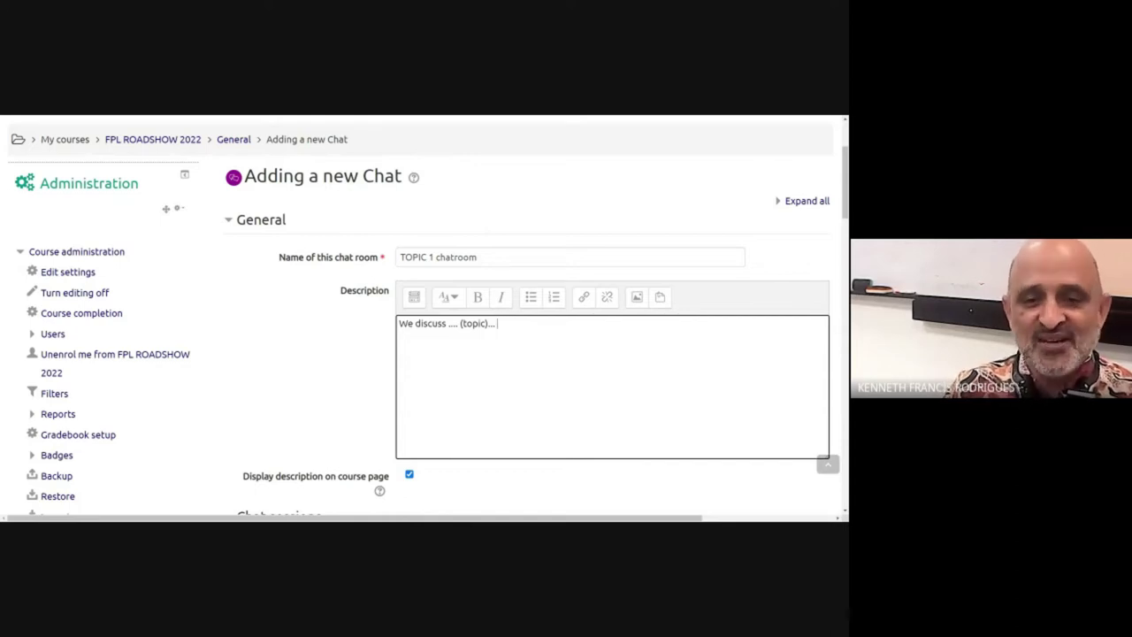
Step: Check the chat's session and completion settings, and save and display the activity
scroll(419, 339, down, 5)
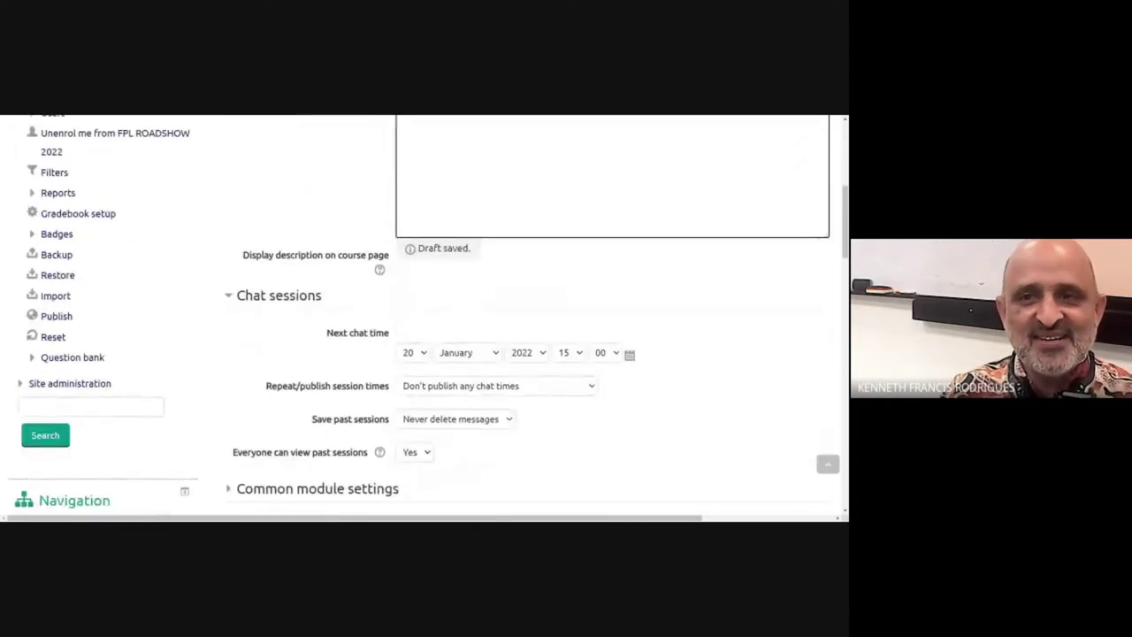
scroll(418, 339, down, 3)
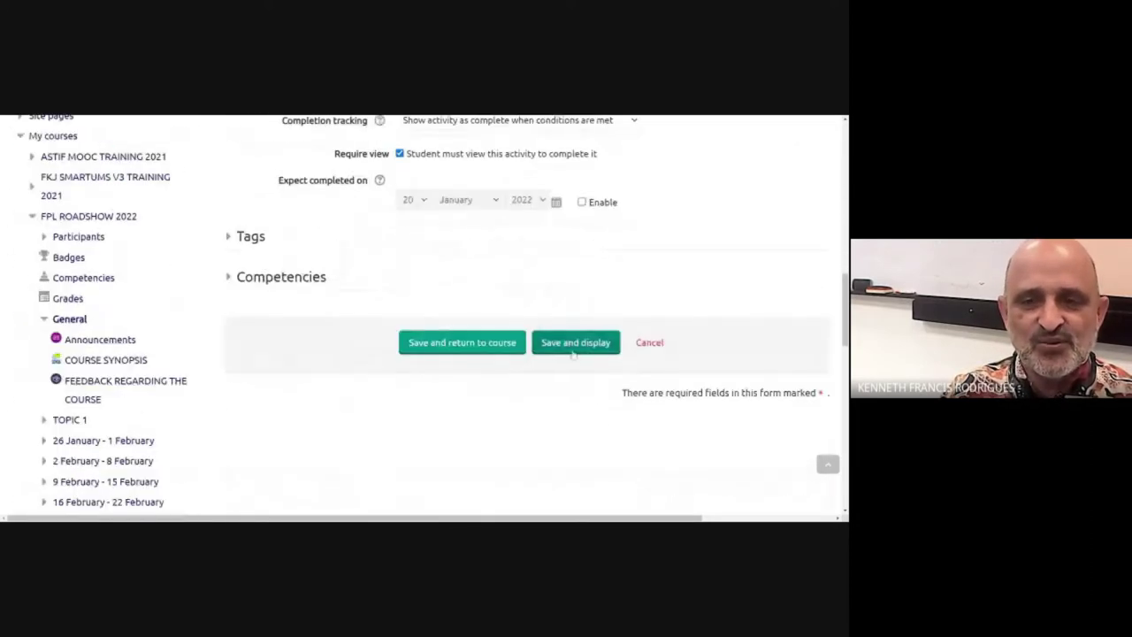
scroll(552, 351, up, 3)
scroll(553, 351, up, 2)
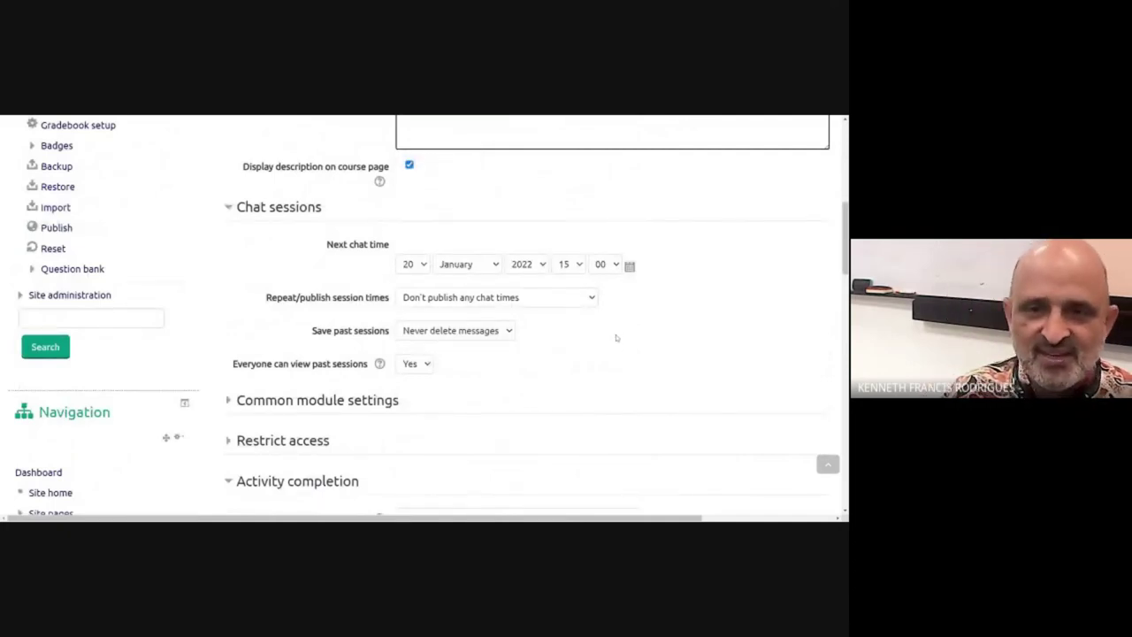
scroll(617, 337, down, 1)
scroll(616, 337, down, 2)
scroll(575, 292, down, 2)
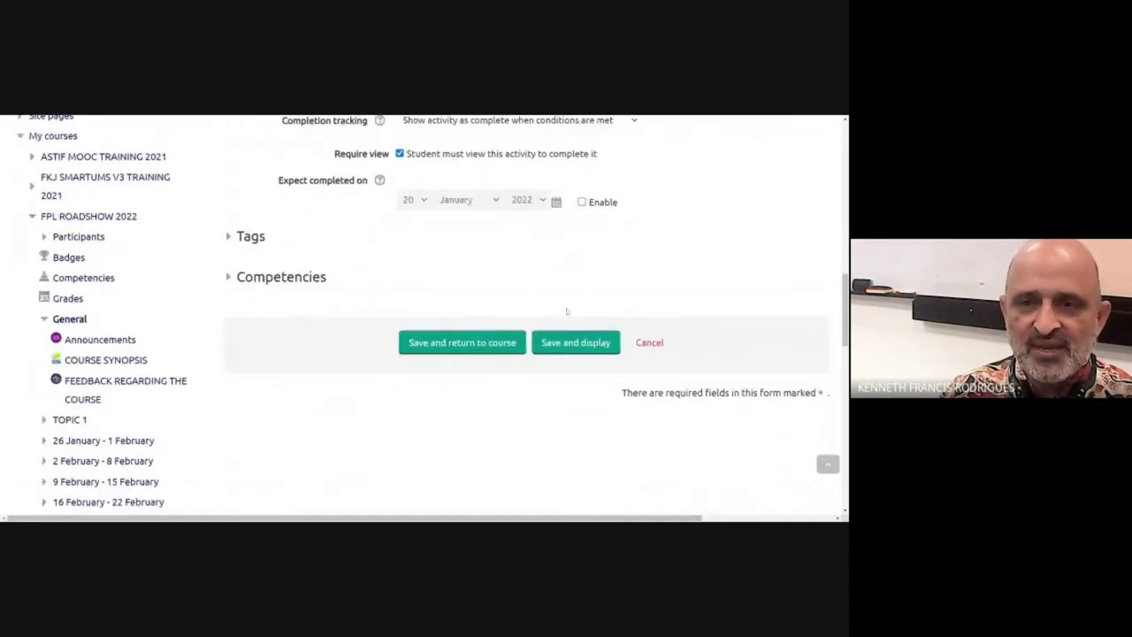
click(571, 342)
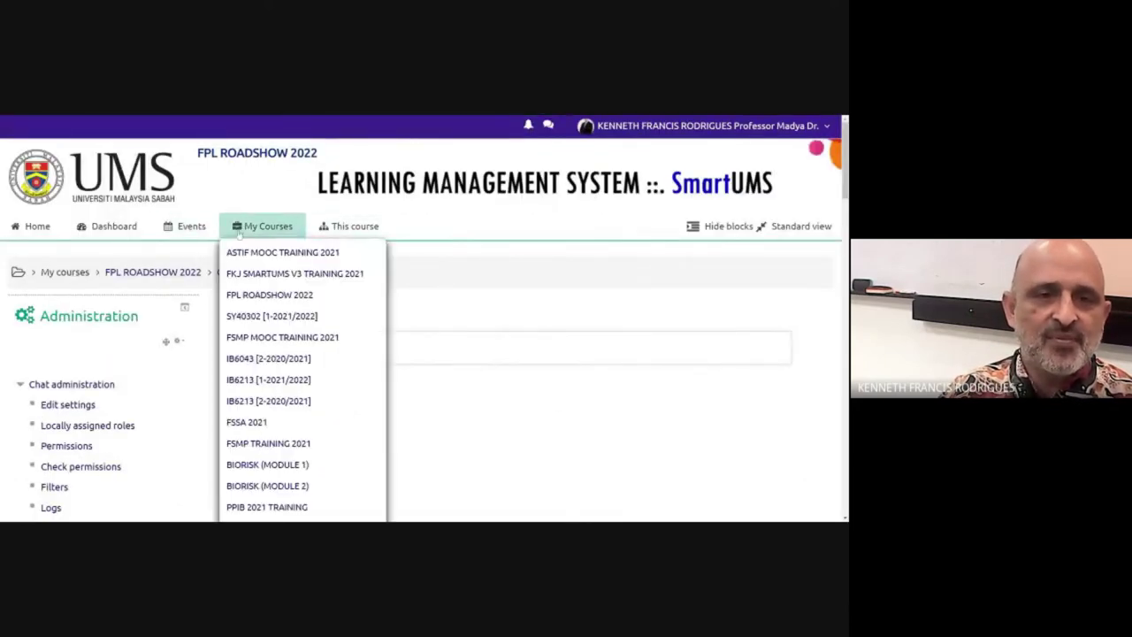
Step: Reopen the FPL ROADSHOW 2022 course, turn editing off and look over the General section's activities
click(31, 228)
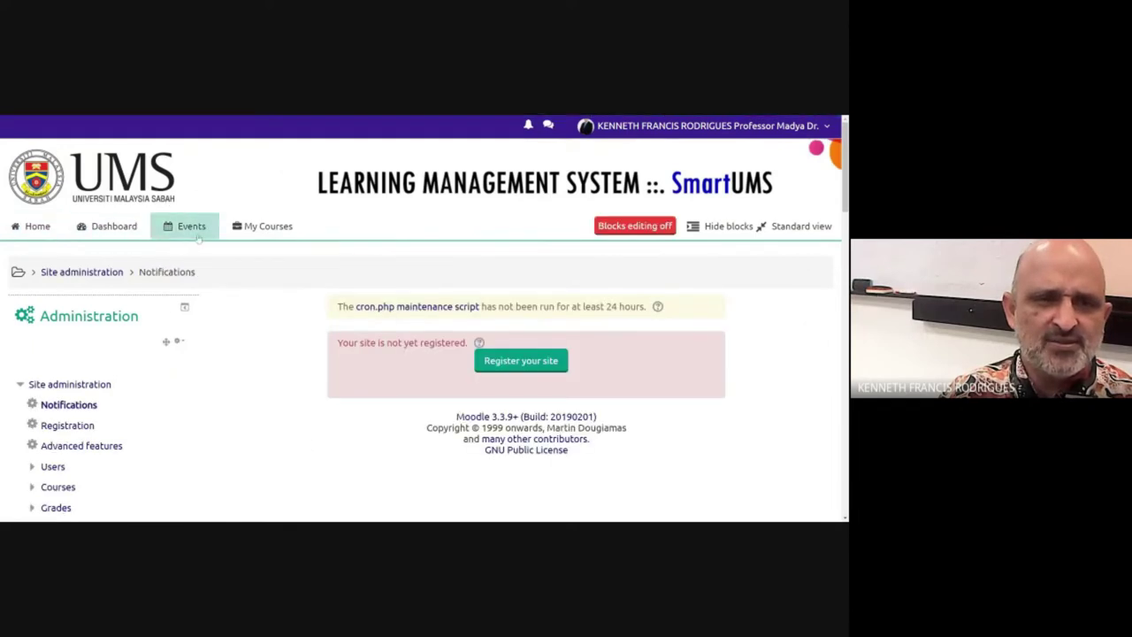
mouse_move(264, 227)
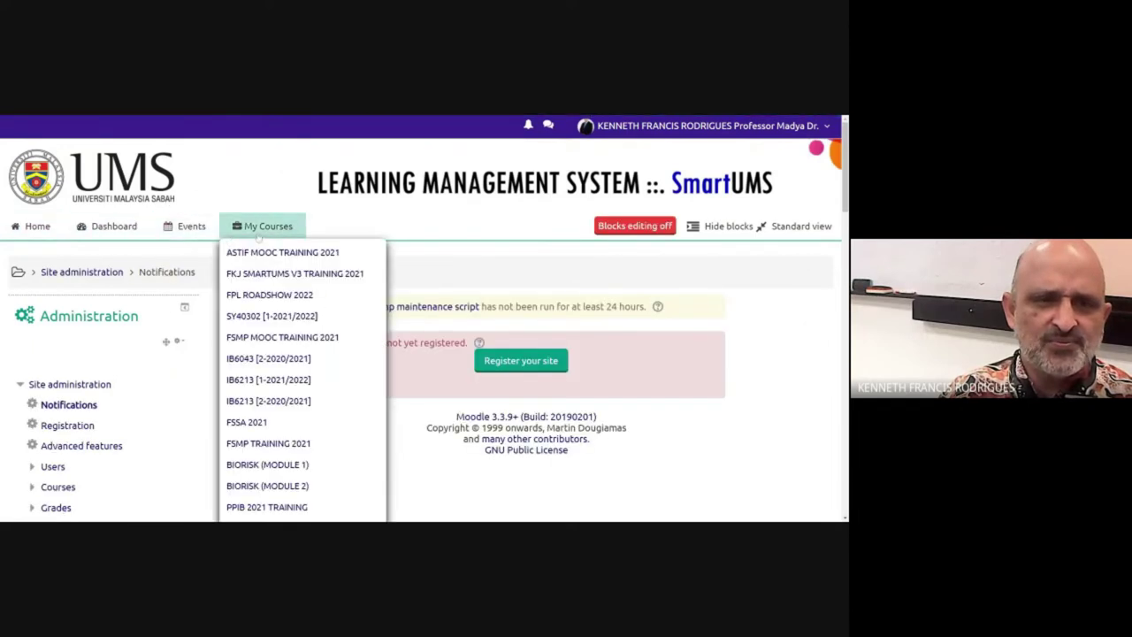
click(279, 294)
scroll(274, 297, down, 2)
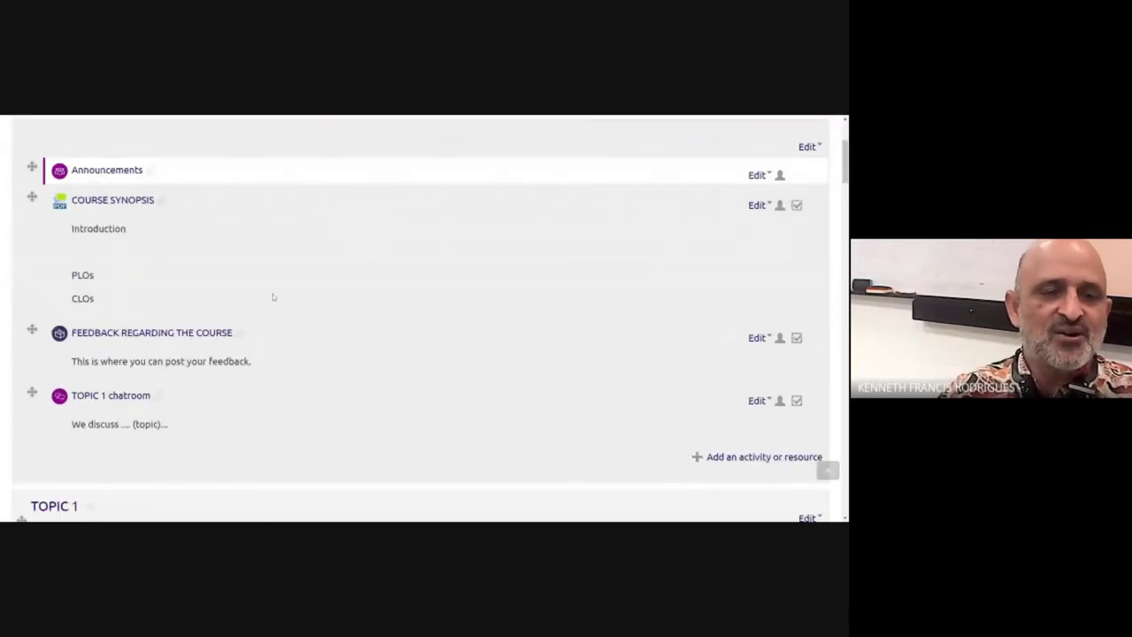
scroll(264, 295, up, 3)
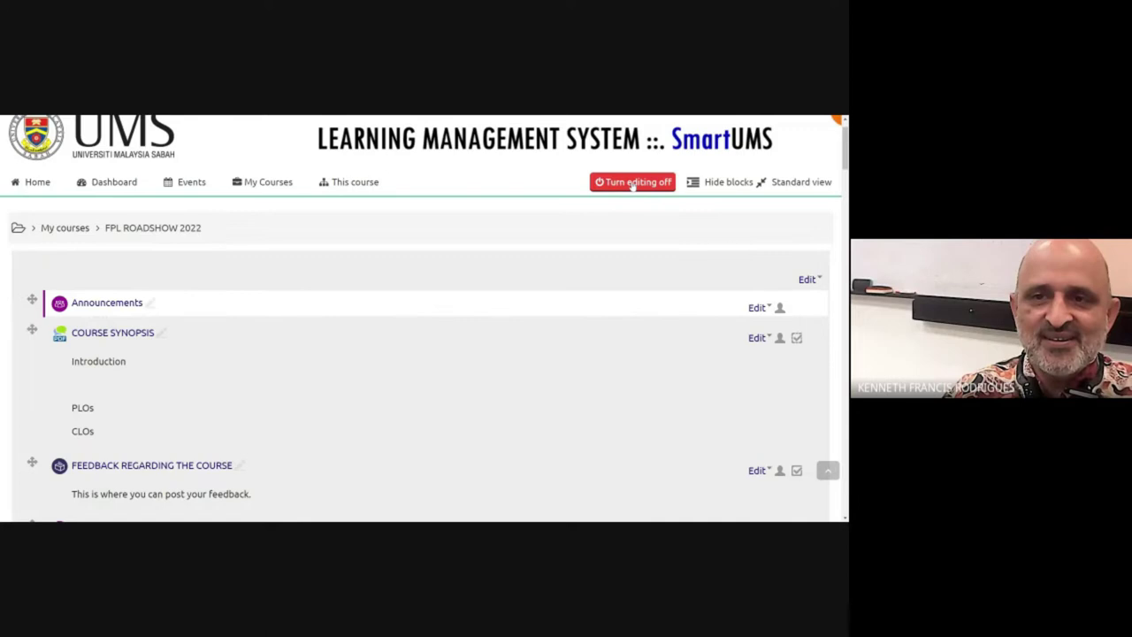
click(633, 182)
scroll(468, 291, down, 4)
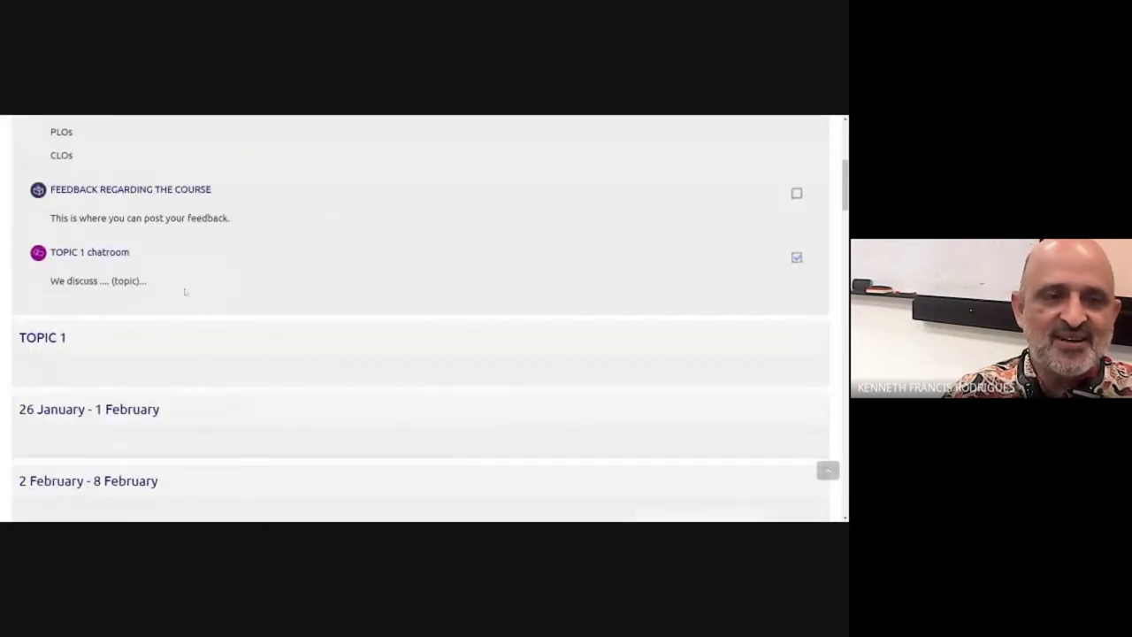
Step: Open the TOPIC 1 chatroom, enter the chat and send the message "hello"
click(104, 254)
scroll(336, 364, down, 4)
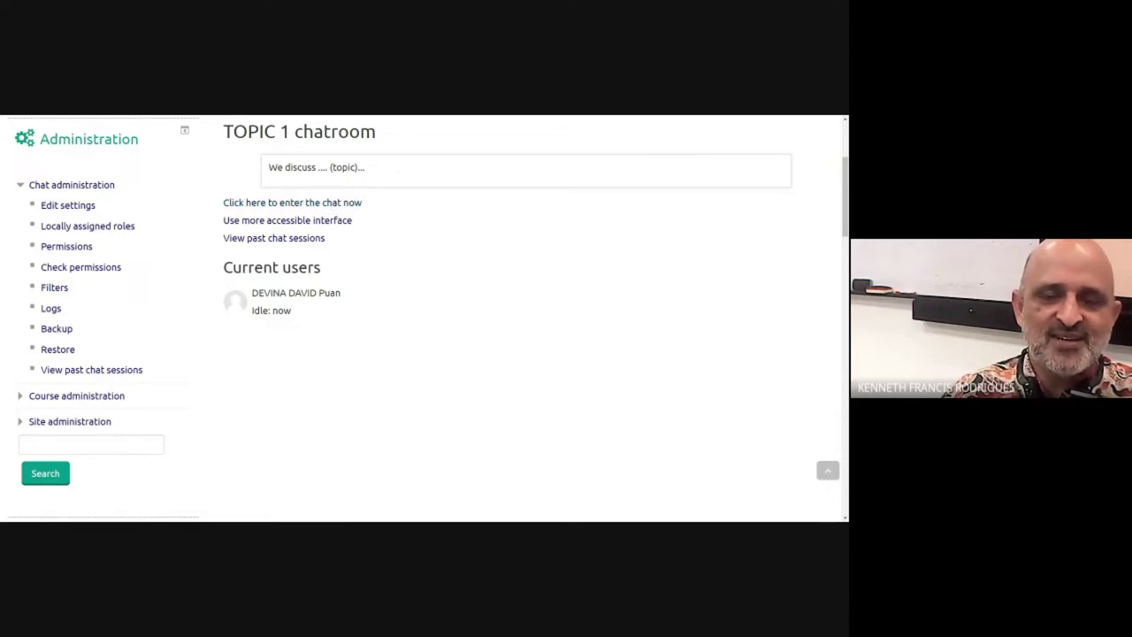
click(292, 203)
text(hello)
key(Return)
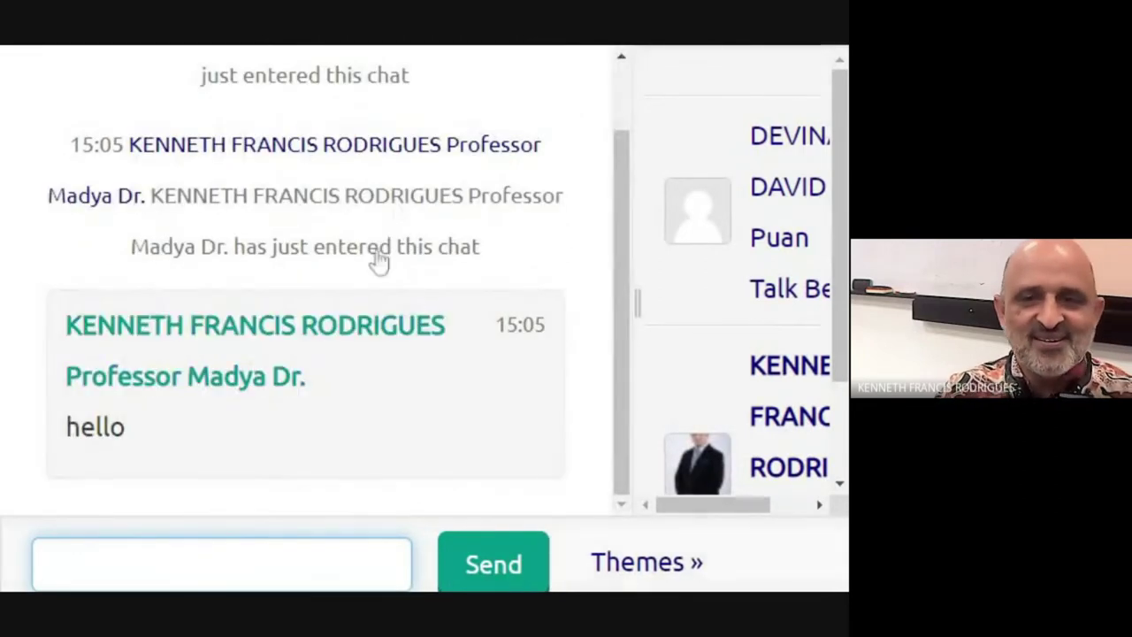
key(ctrl+0)
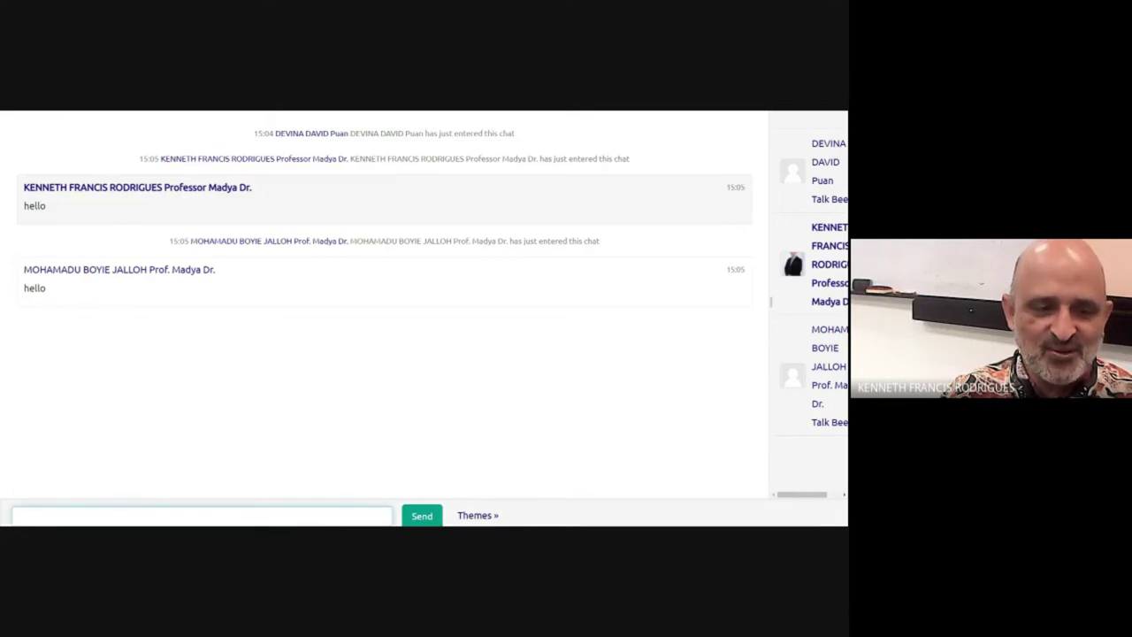
Step: Send the message "this is a place for you to interact" in the TOPIC 1 chatroom
text(this is )
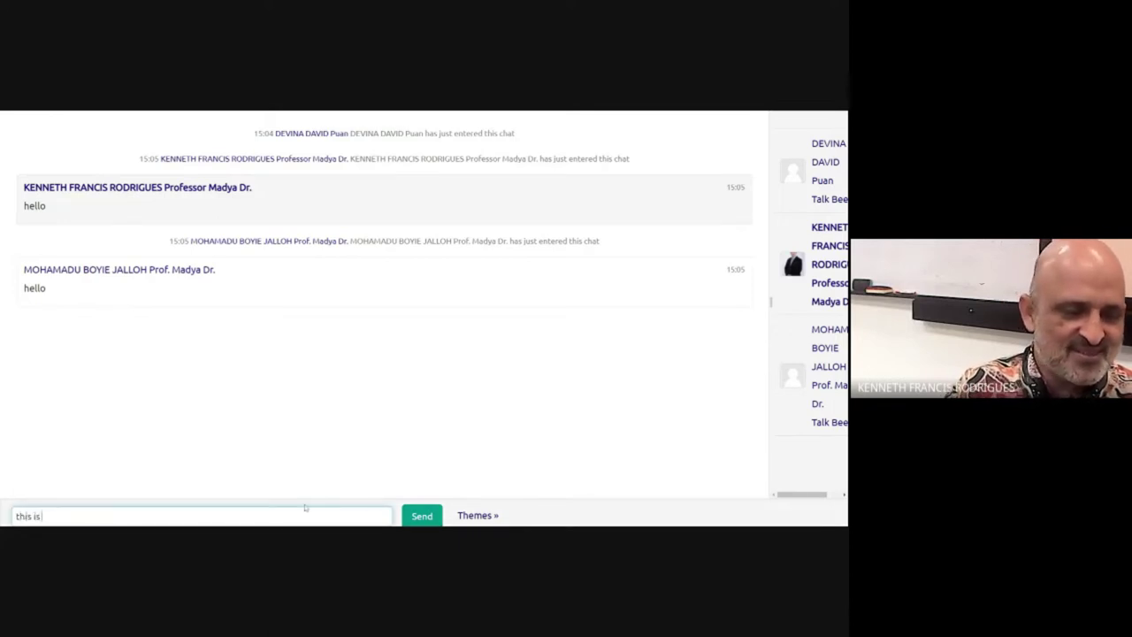
text(a place fo)
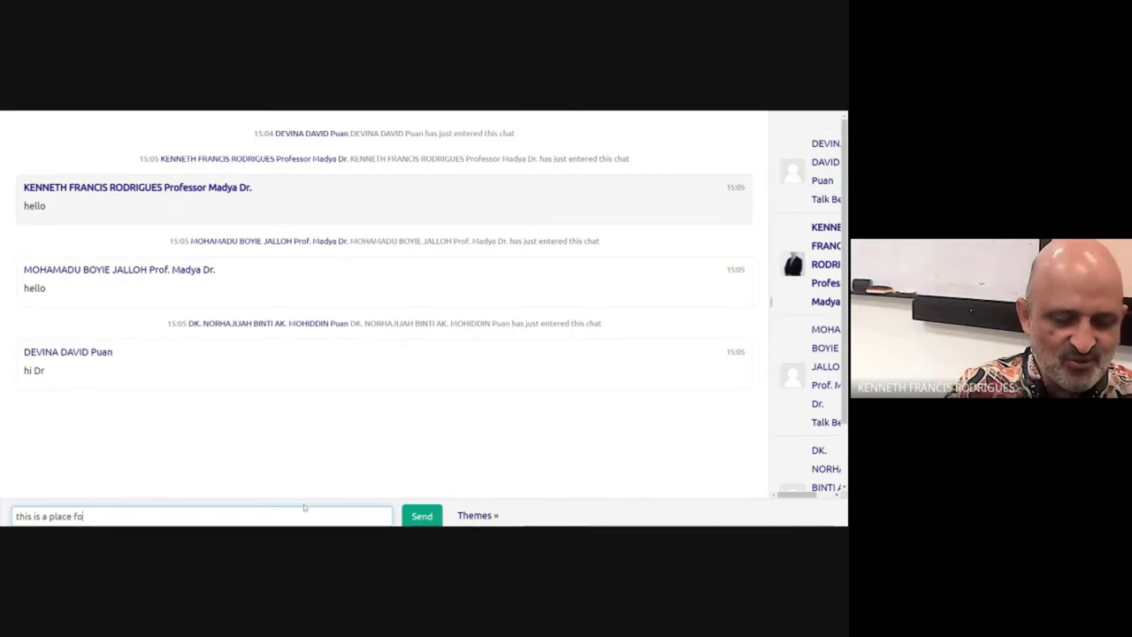
text(r you to interac)
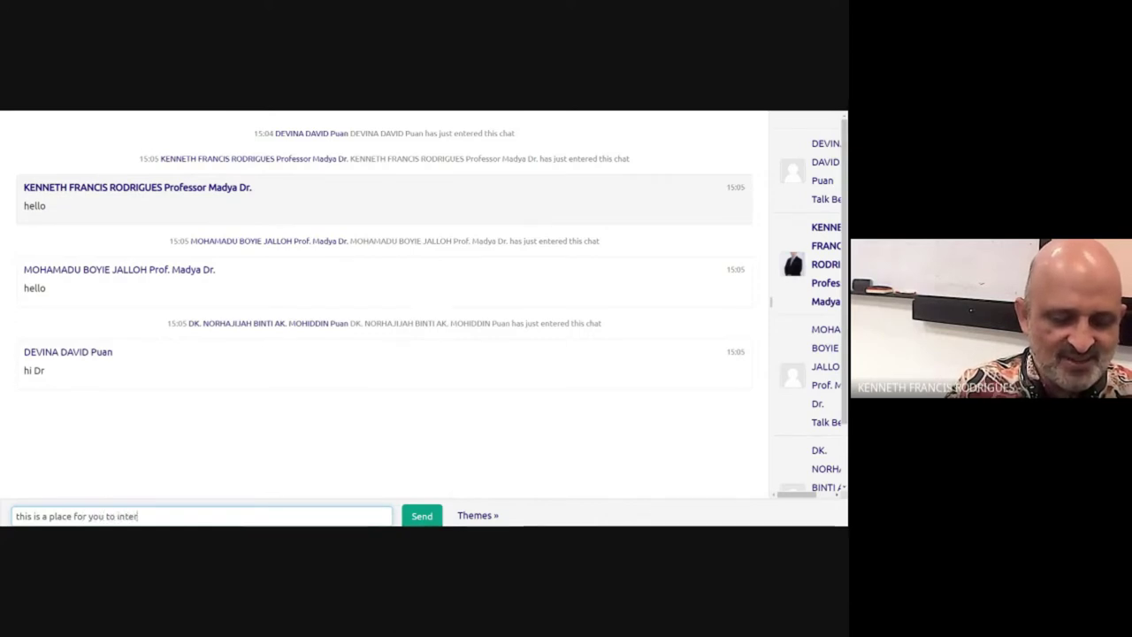
text(t)
key(Return)
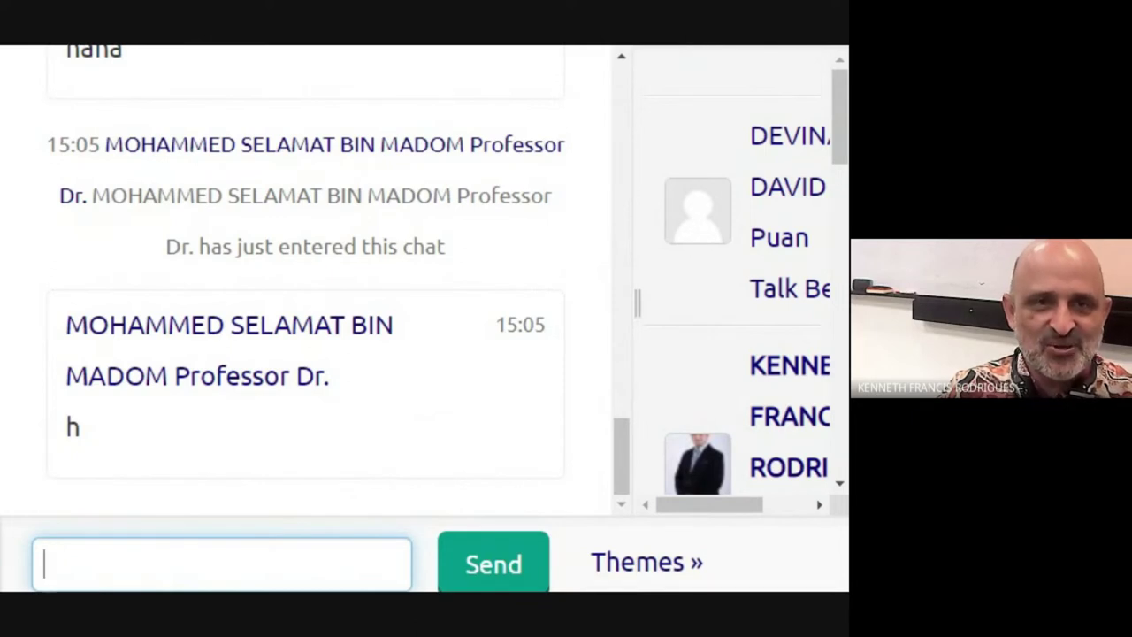
Step: Leave the chat, return to the FPL ROADSHOW 2022 course page and turn editing on
key(alt+Tab)
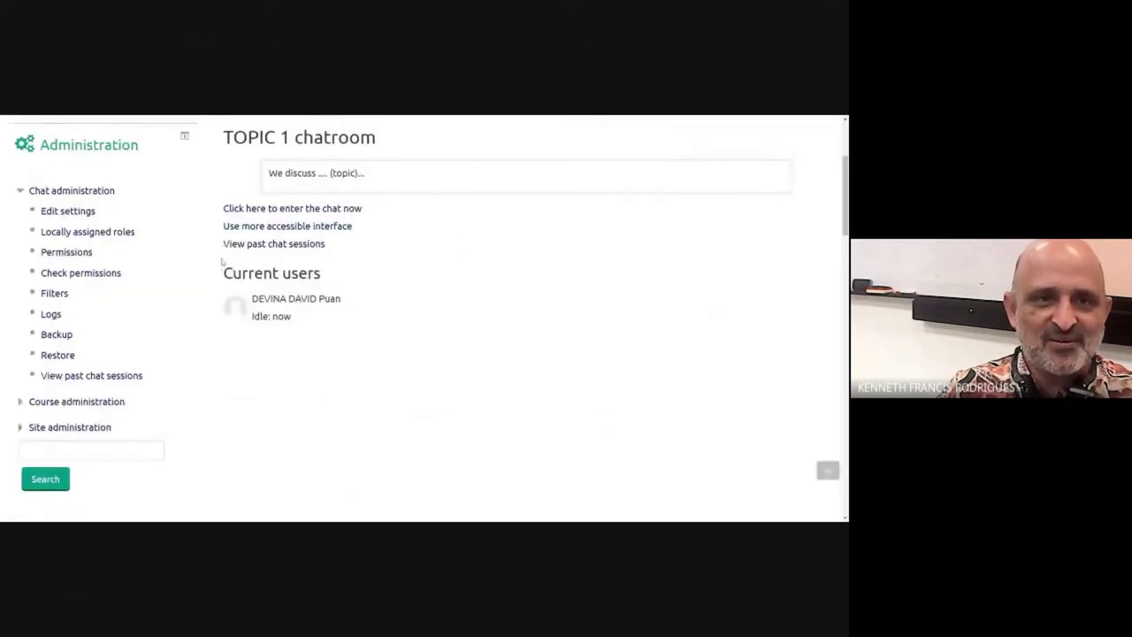
scroll(222, 257, up, 3)
click(154, 272)
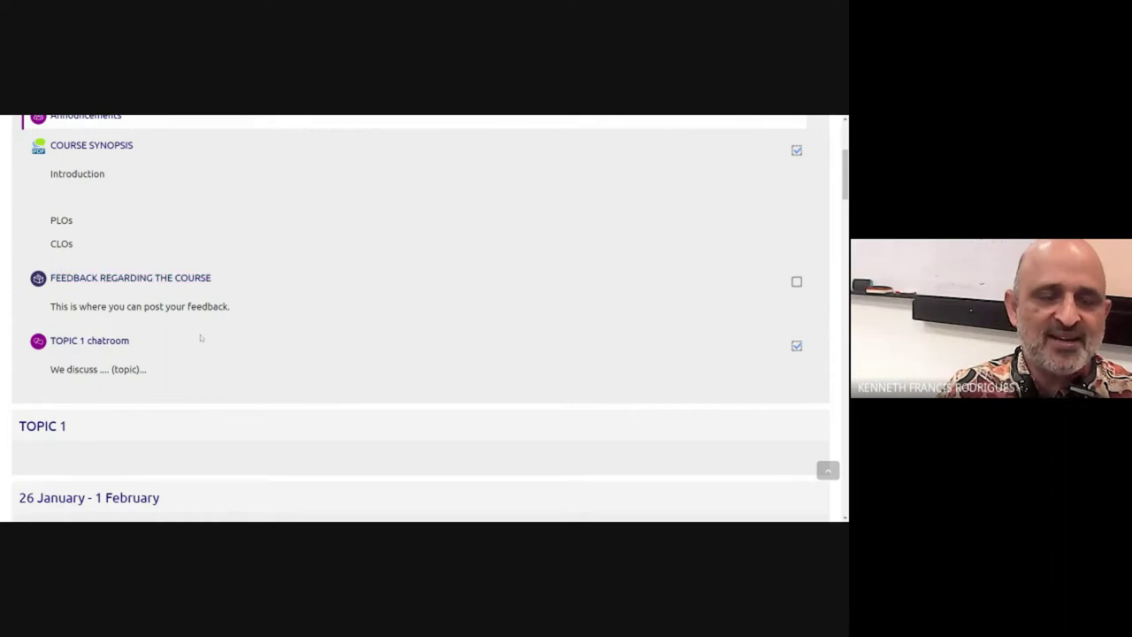
scroll(522, 389, down, 1)
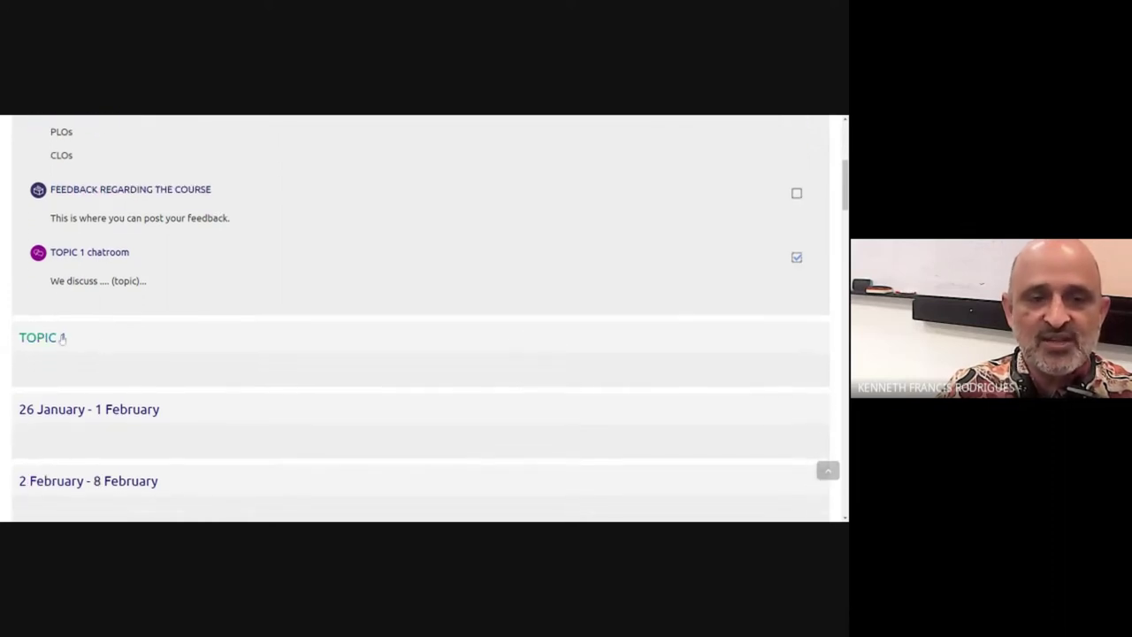
scroll(389, 357, up, 4)
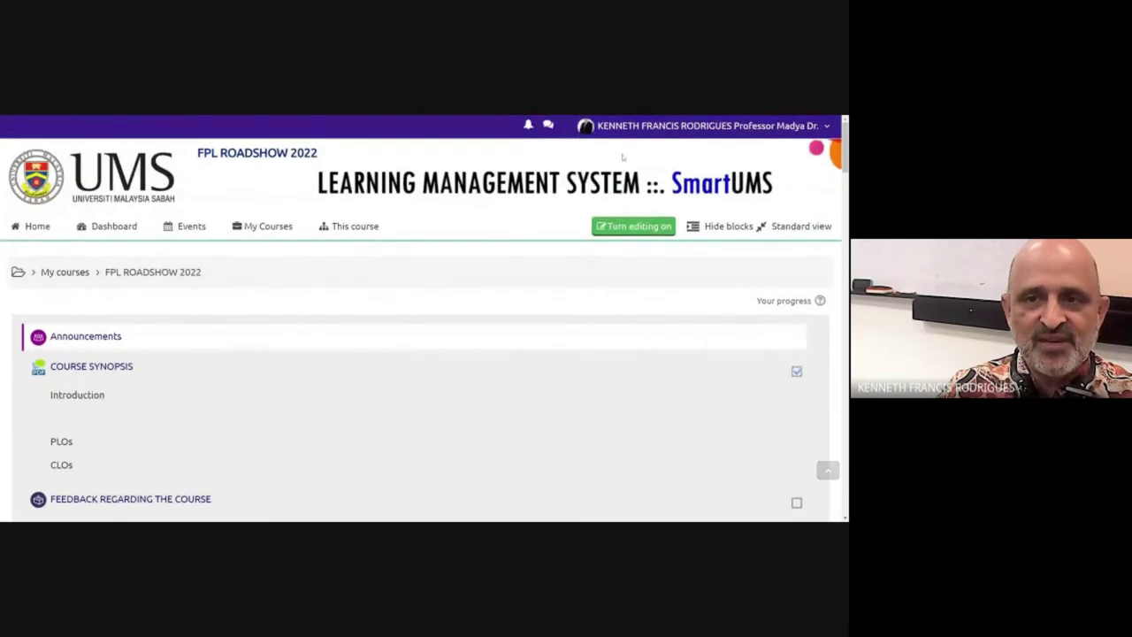
click(623, 228)
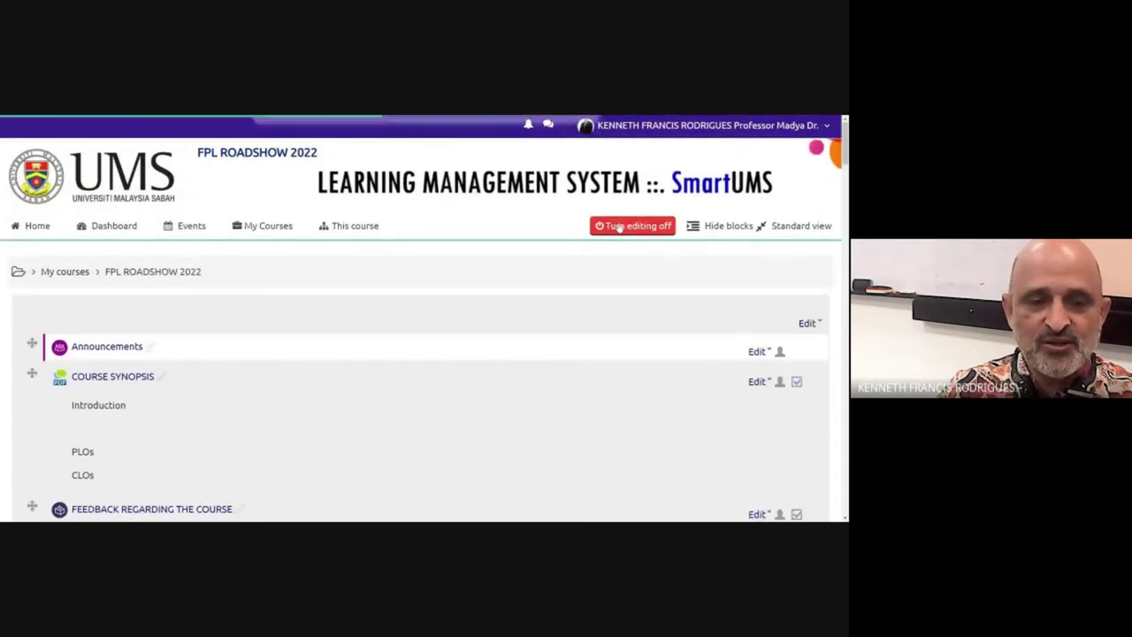
scroll(615, 229, down, 5)
scroll(616, 229, down, 1)
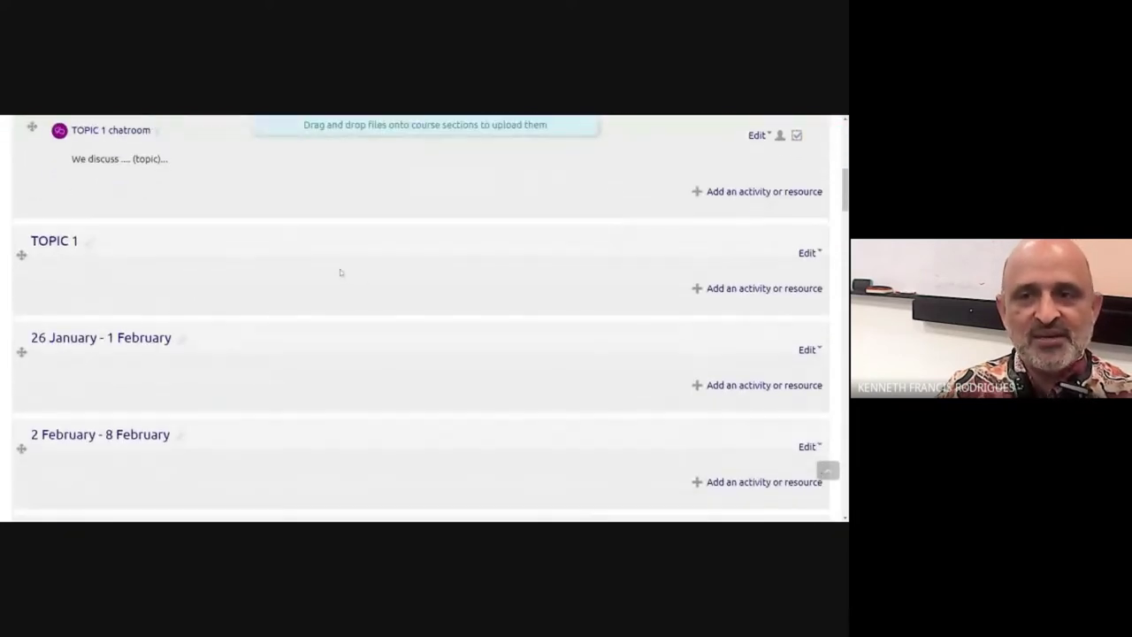
Step: Add a new File resource to the TOPIC 1 section
click(809, 253)
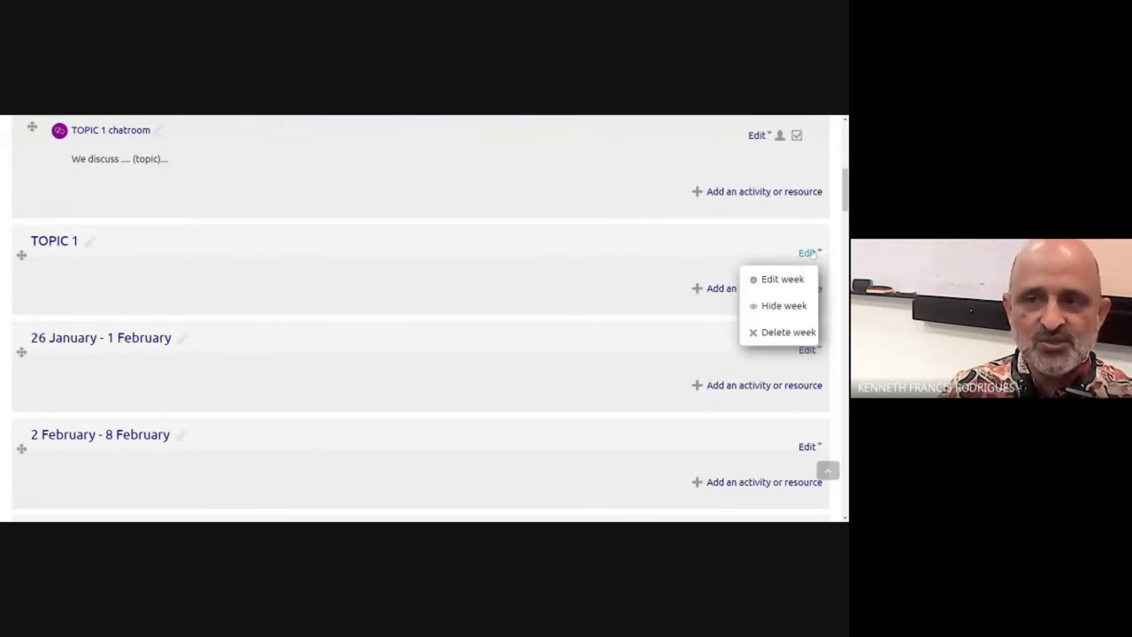
click(723, 291)
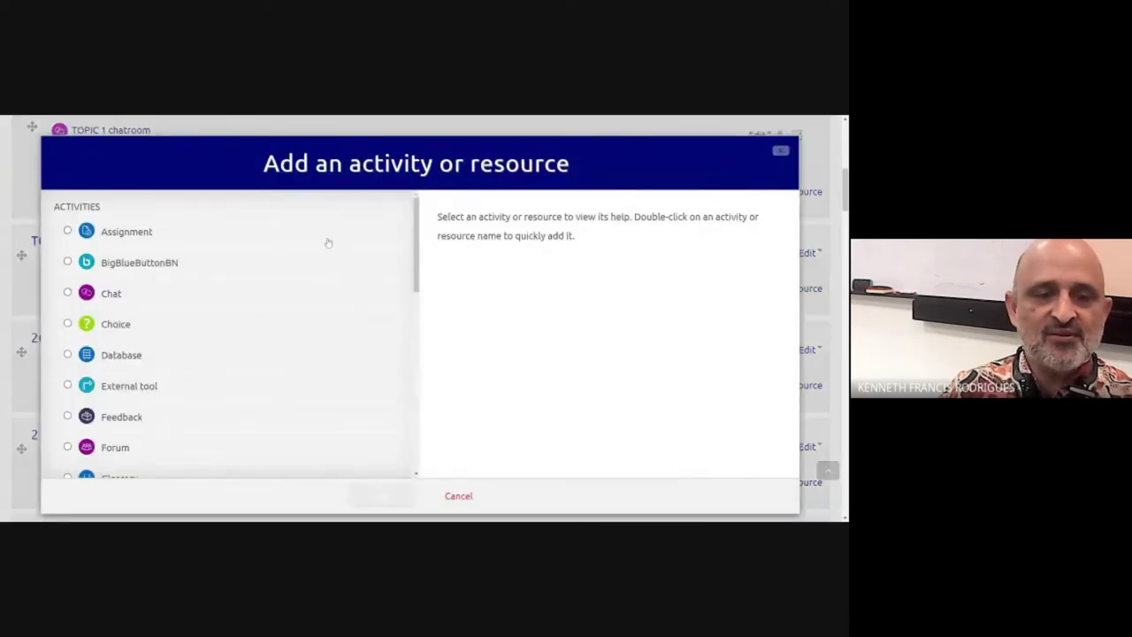
scroll(327, 243, down, 5)
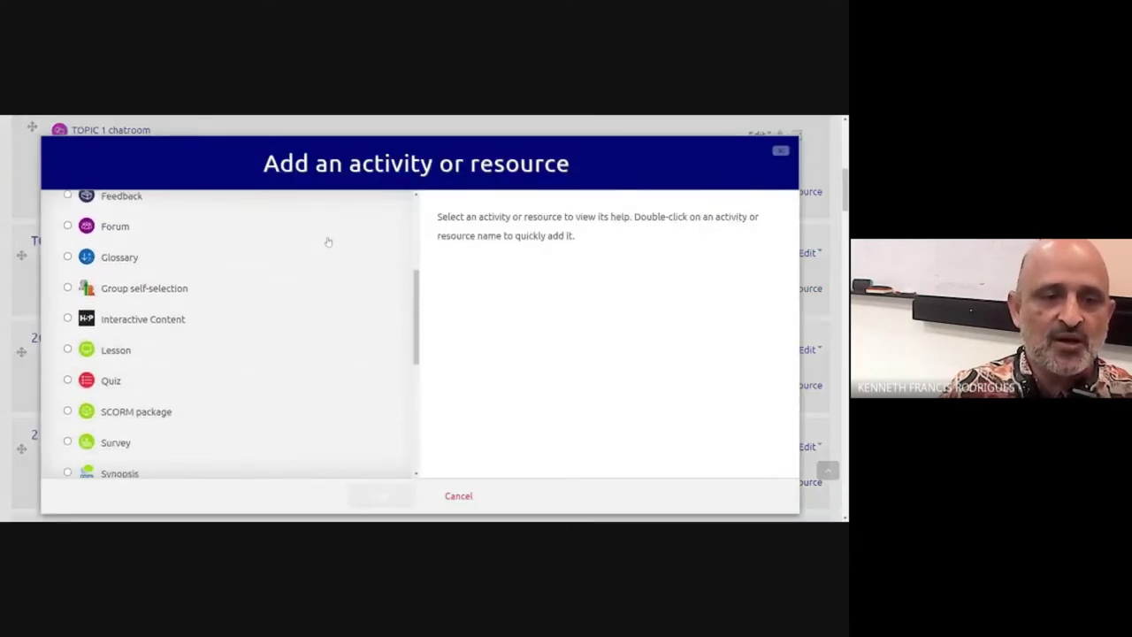
scroll(327, 241, down, 5)
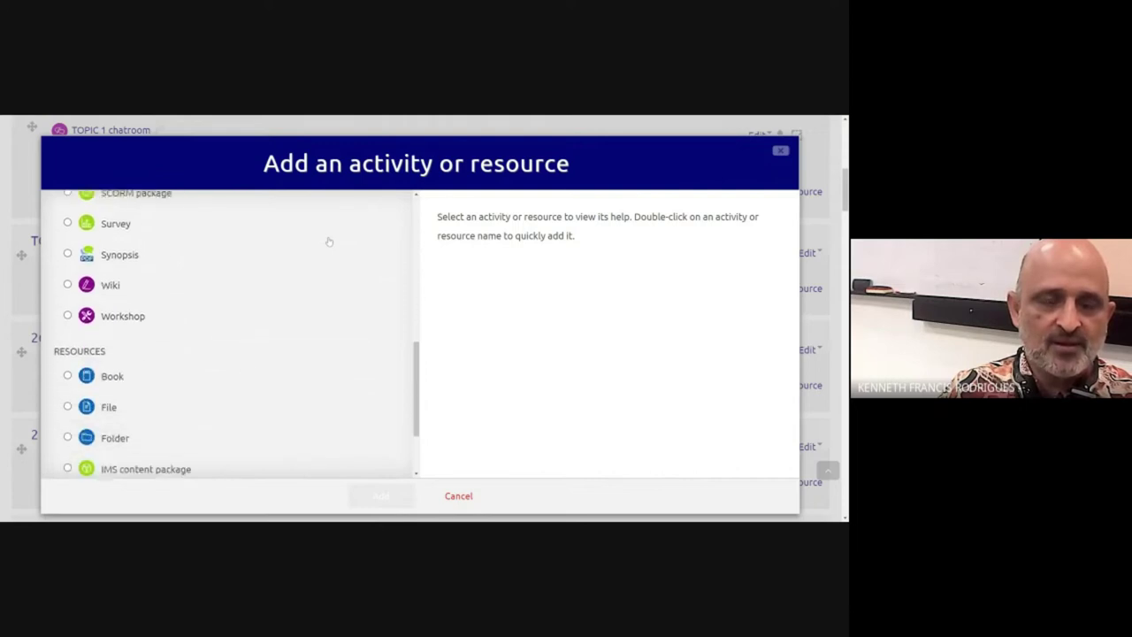
scroll(328, 242, down, 3)
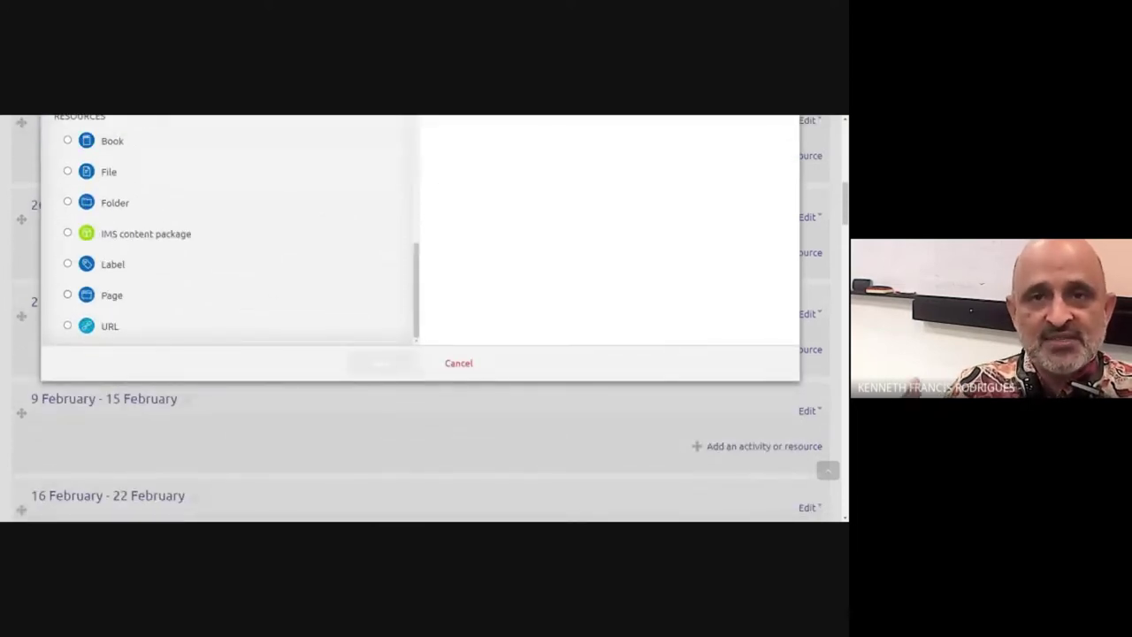
scroll(240, 309, up, 1)
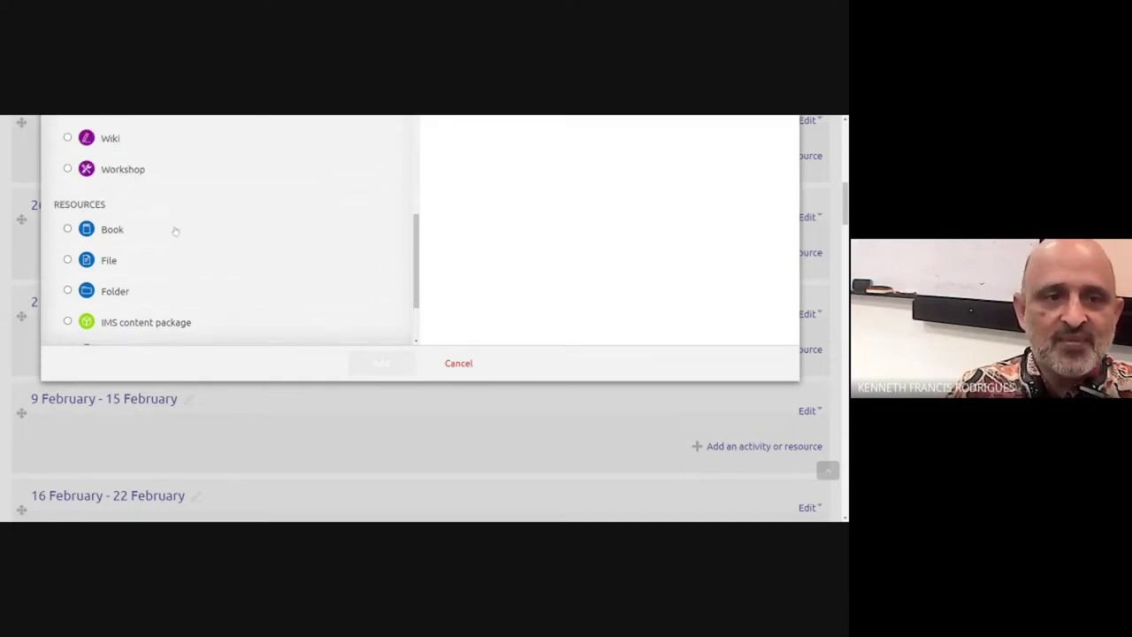
click(67, 260)
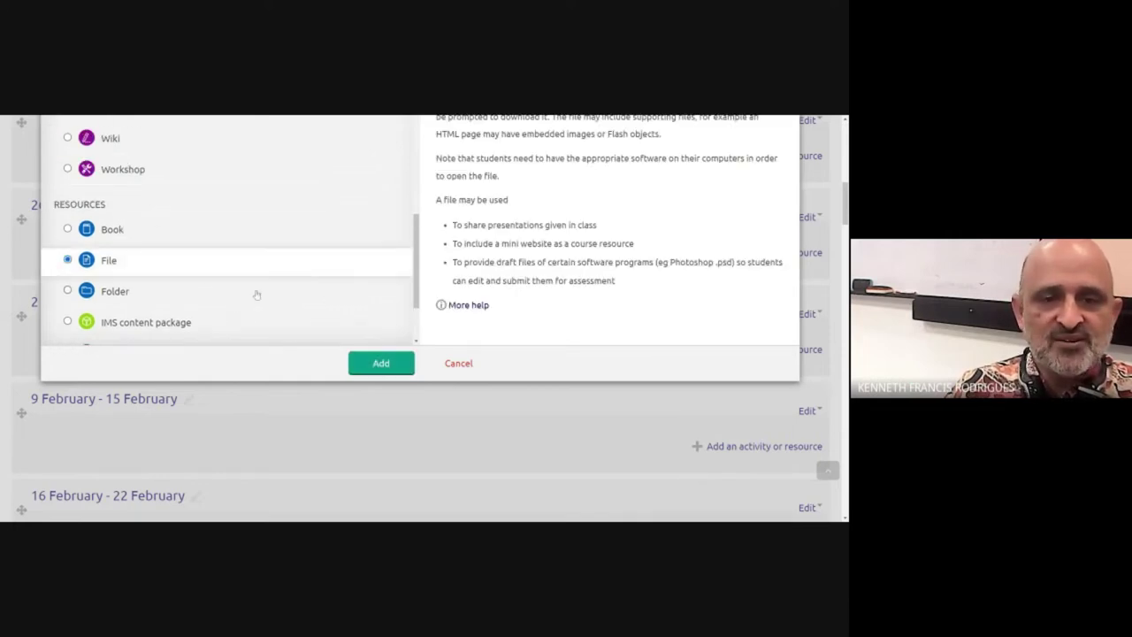
click(366, 363)
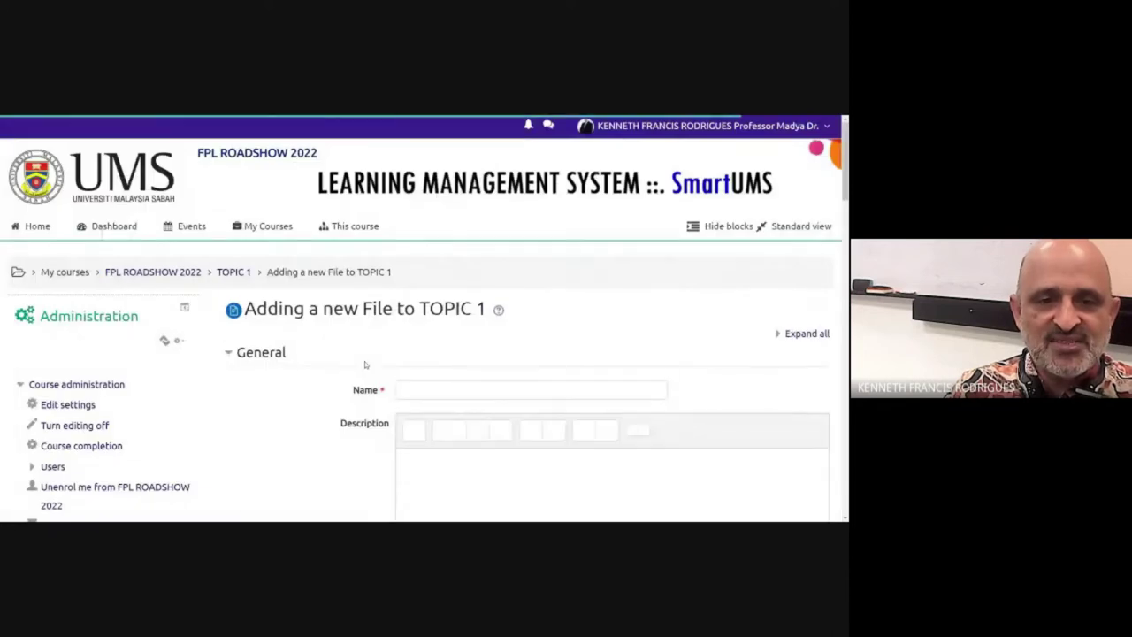
Step: Name the file resource "Lecture note 1" and have its description displayed on the course page
scroll(364, 363, down, 1)
click(530, 256)
text(Lecture n)
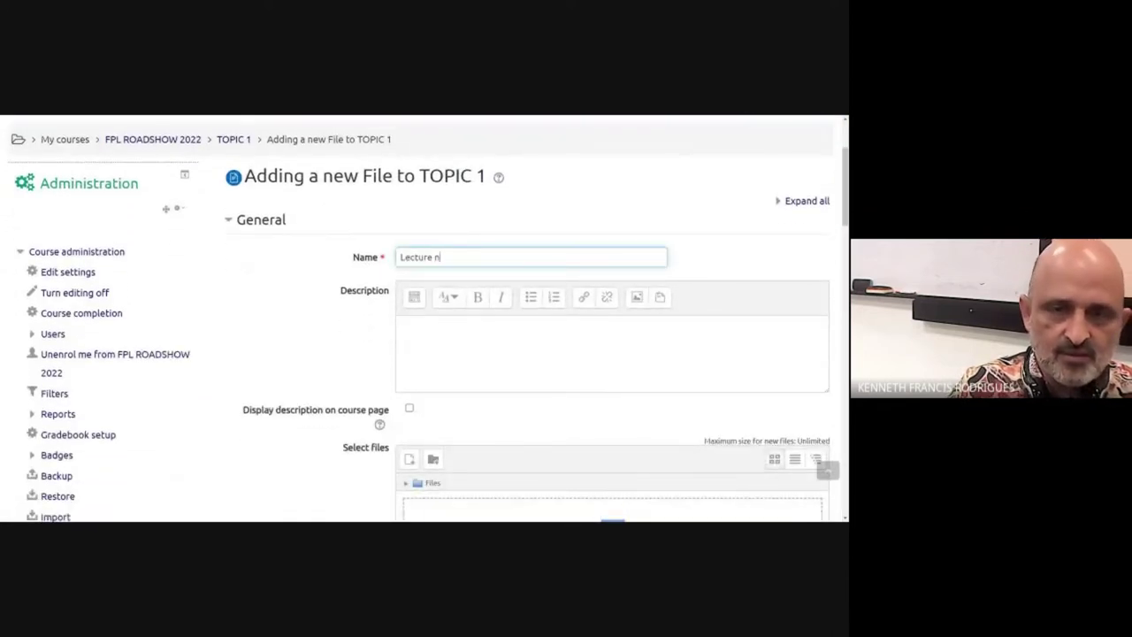
text(otes)
key(BackSpace)
text(1)
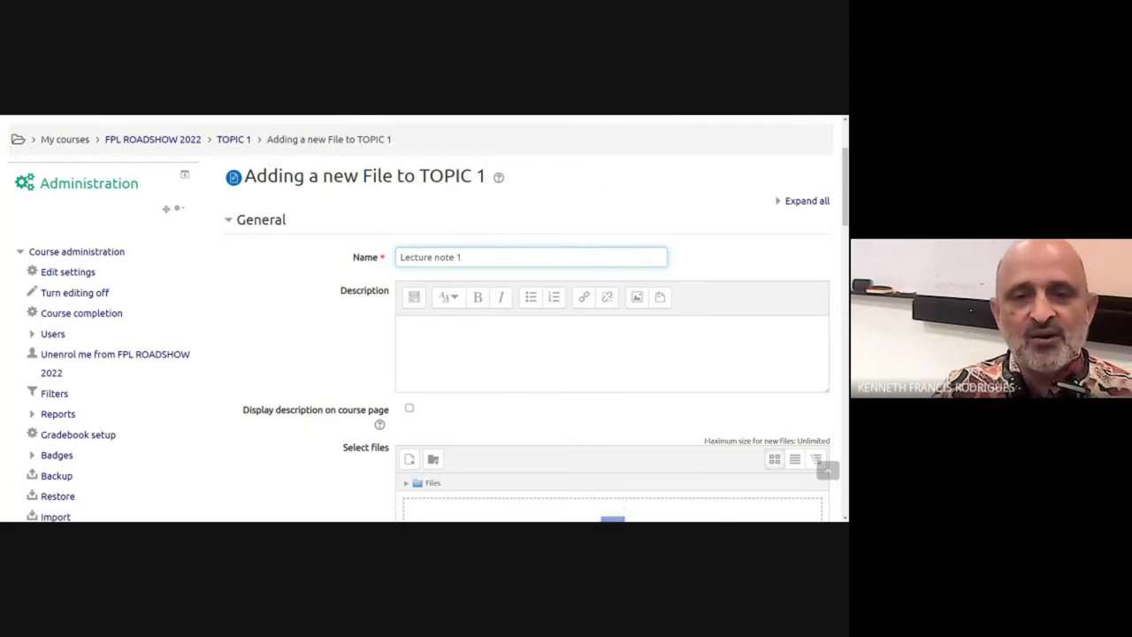
scroll(428, 320, down, 2)
click(399, 236)
click(410, 320)
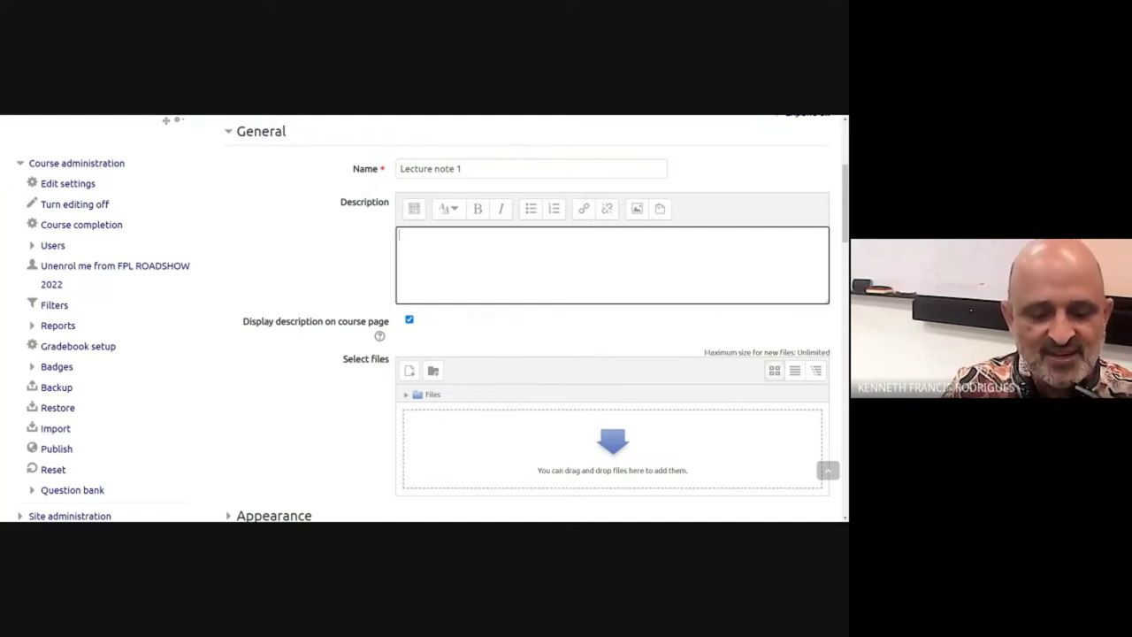
Step: Start the description with the line "Introduction", a blank line and the heading "CLO"
text(Intro)
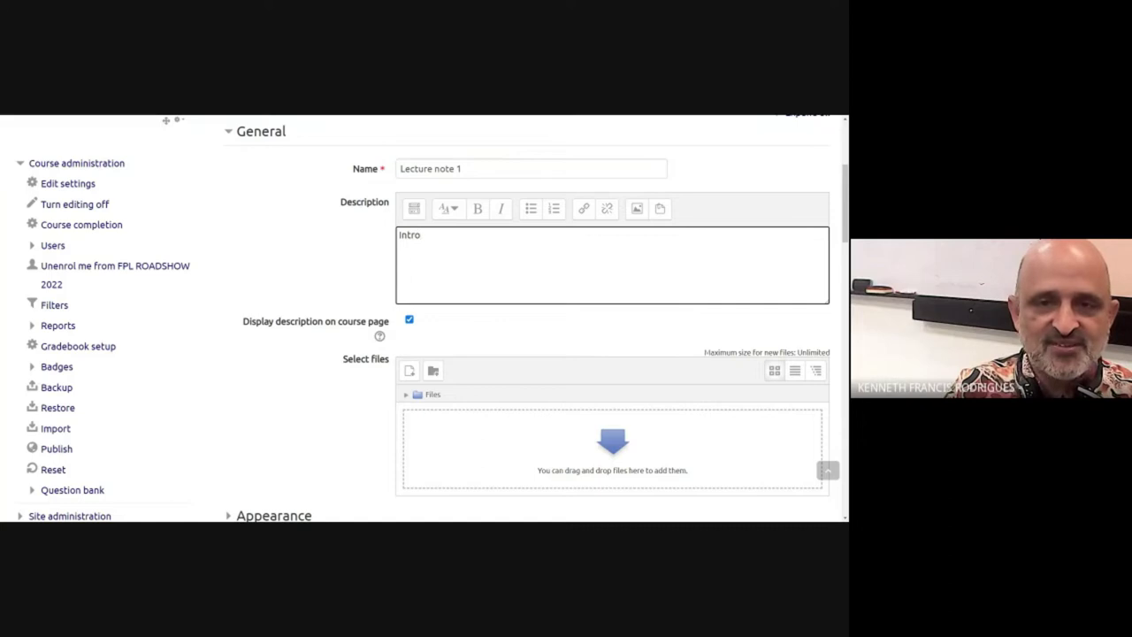
text(duction)
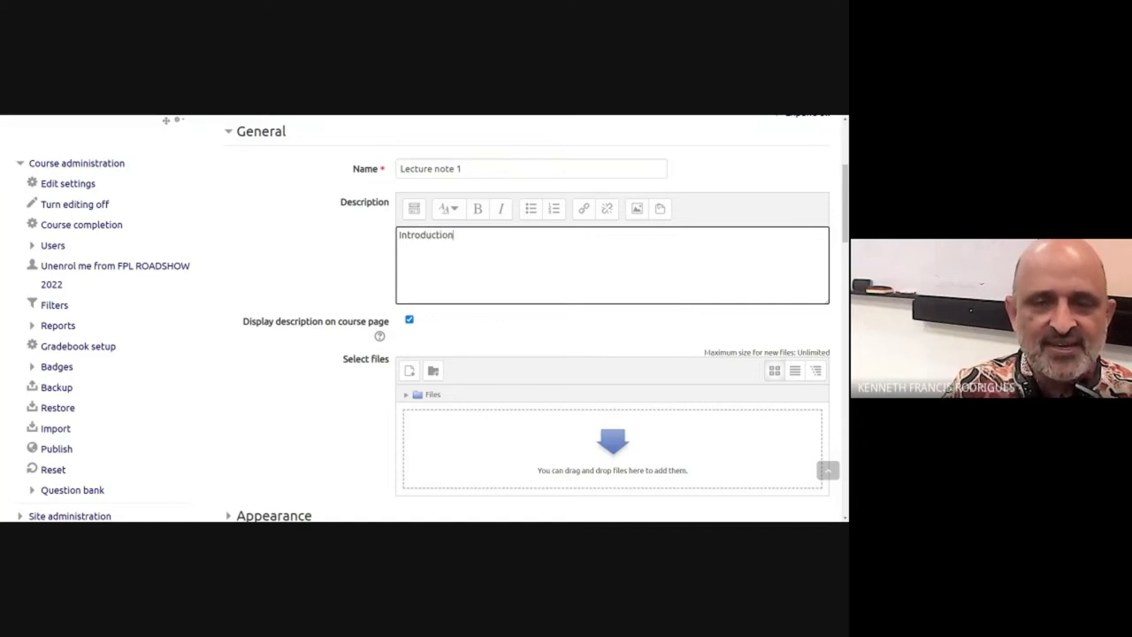
key(Return)
key(Return)
text(CLO)
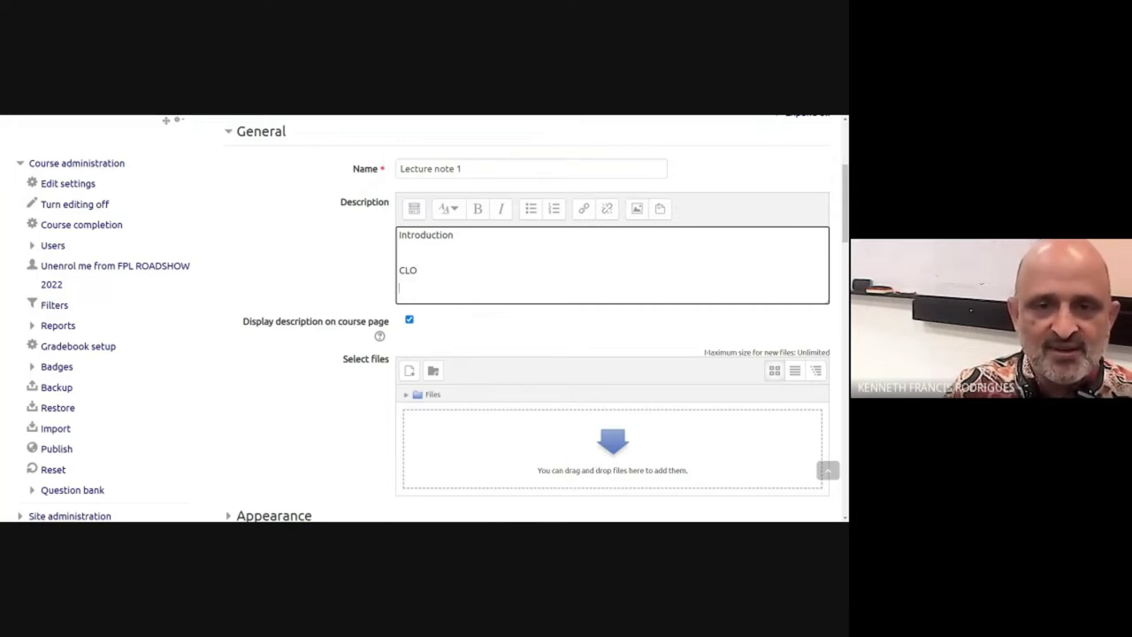
key(Return)
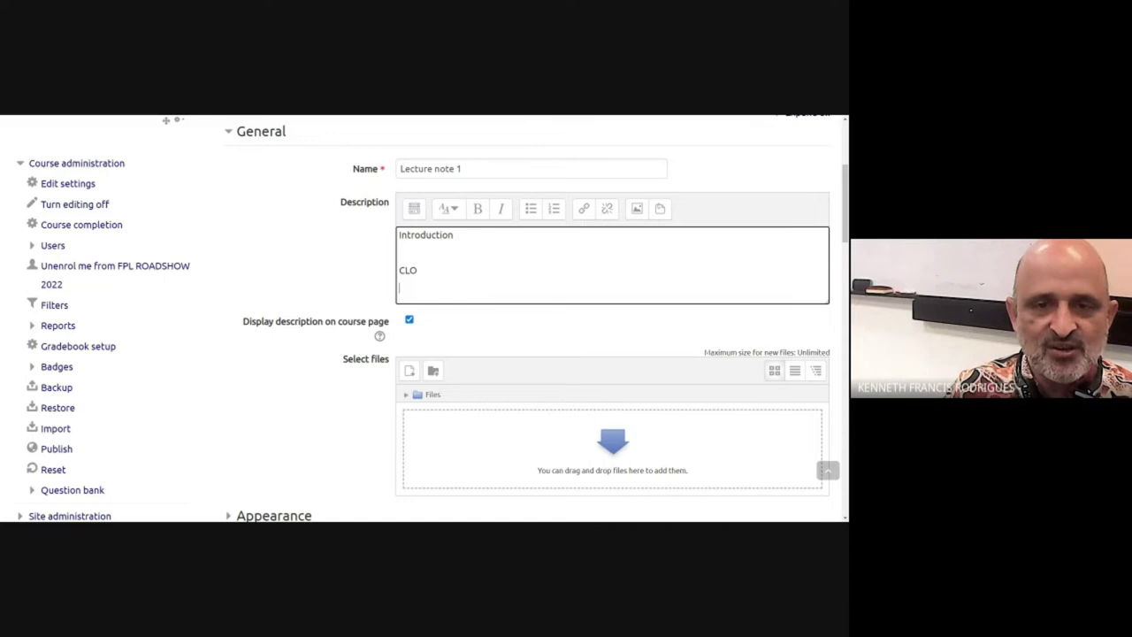
Step: Add the line "Upon completion of this module you should C/P/A" beneath CLO in the description
text(Upon co)
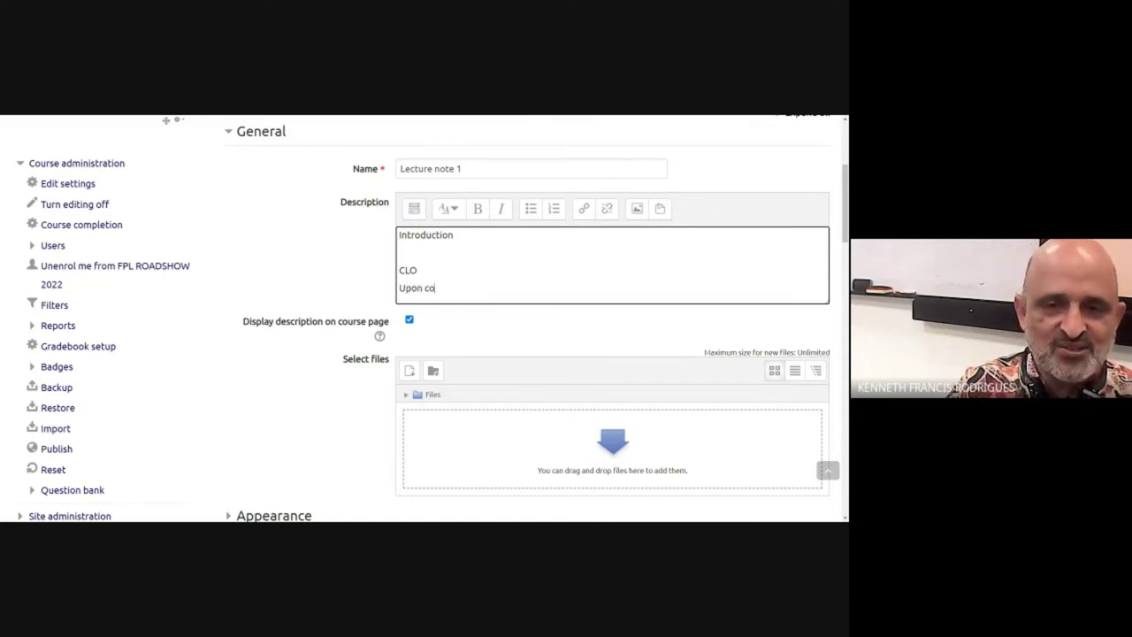
text(mpletion o)
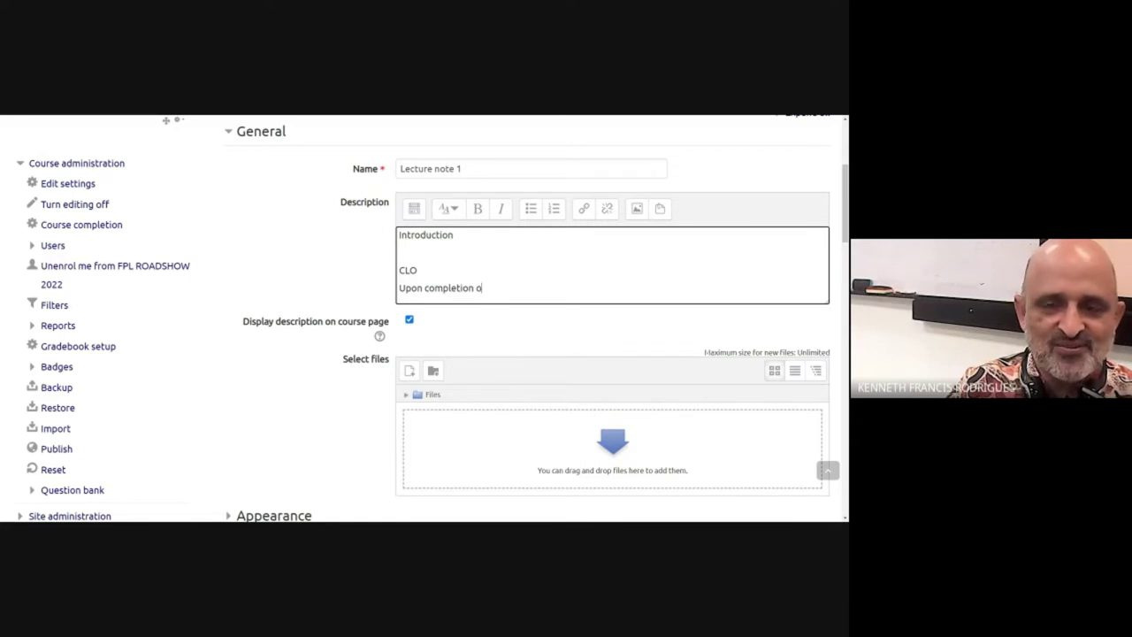
text(f this modi)
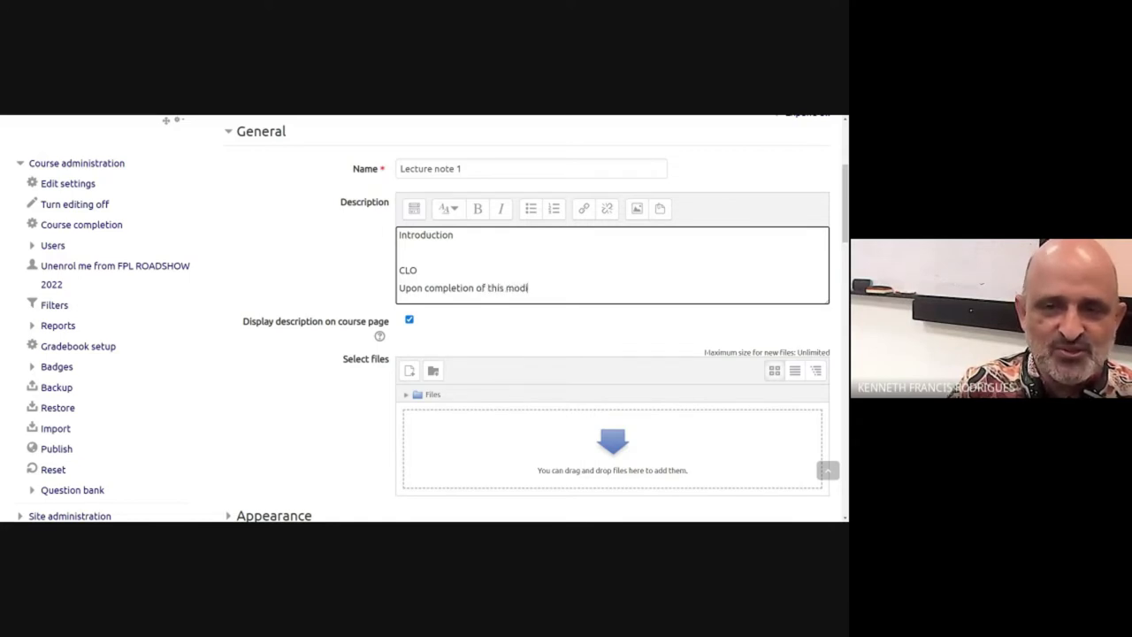
key(BackSpace)
text(ule)
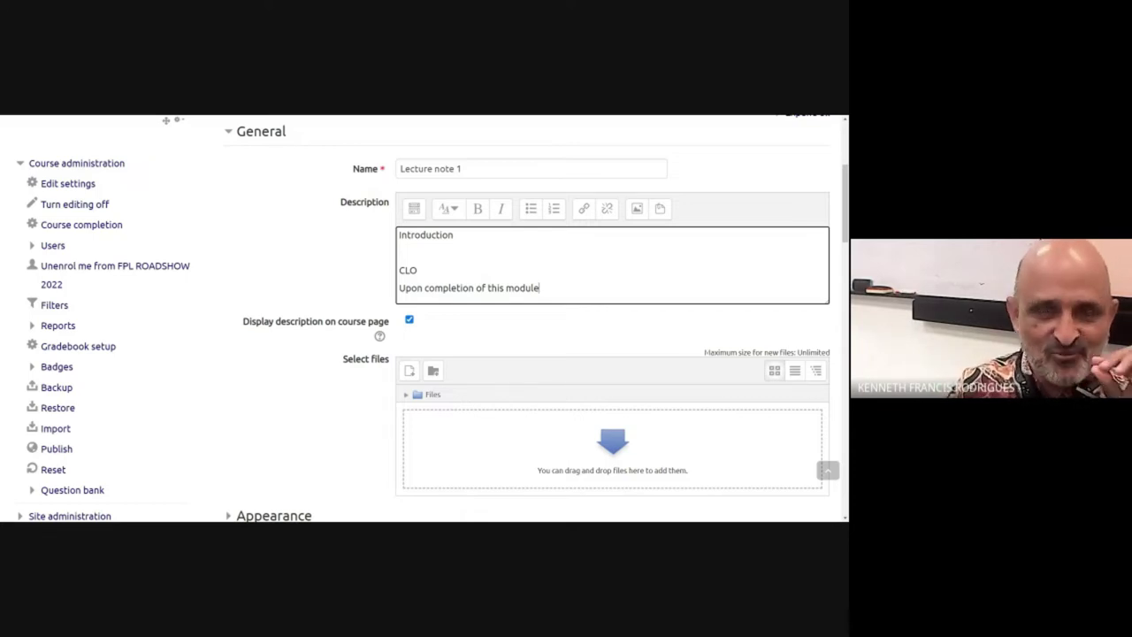
text(you shoul)
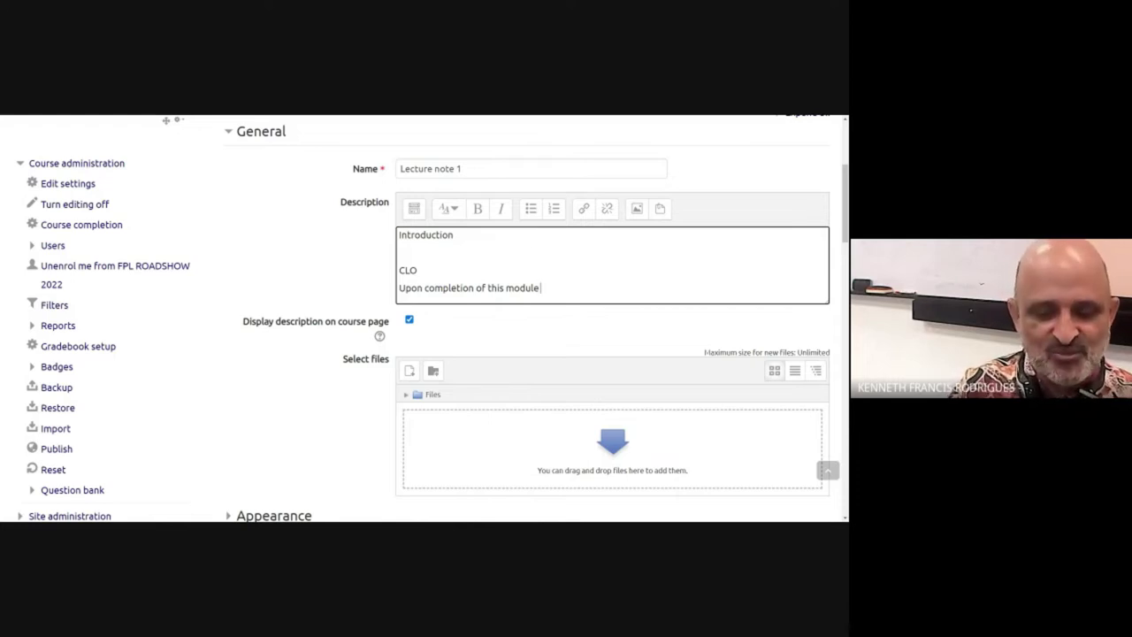
text(d )
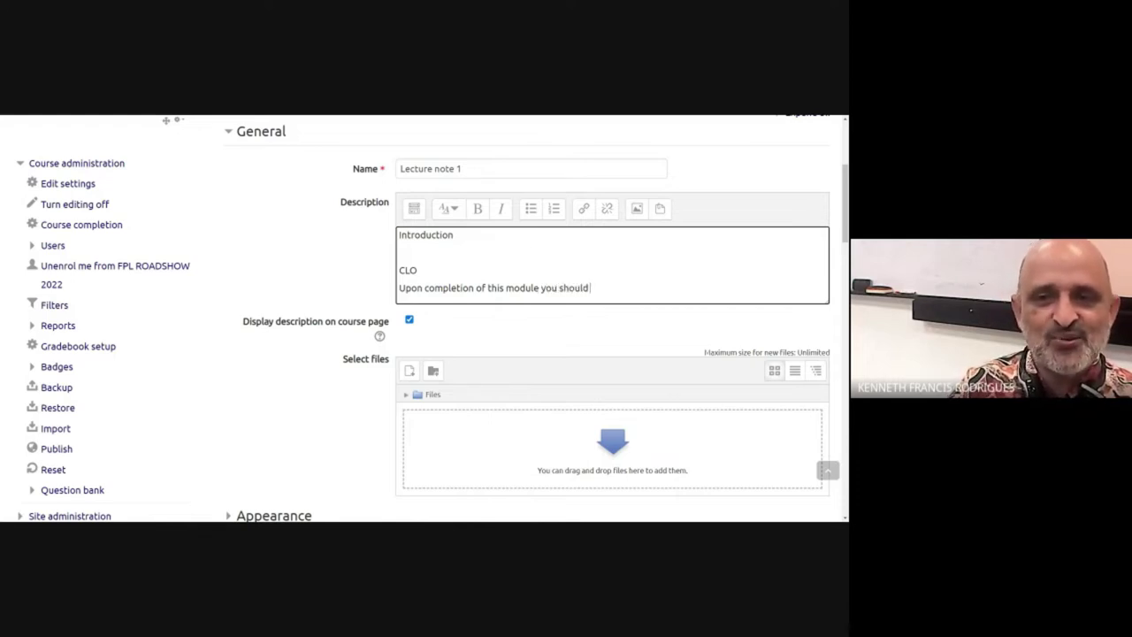
text(C)
text(/P?A)
key(BackSpace)
key(BackSpace)
text(/A)
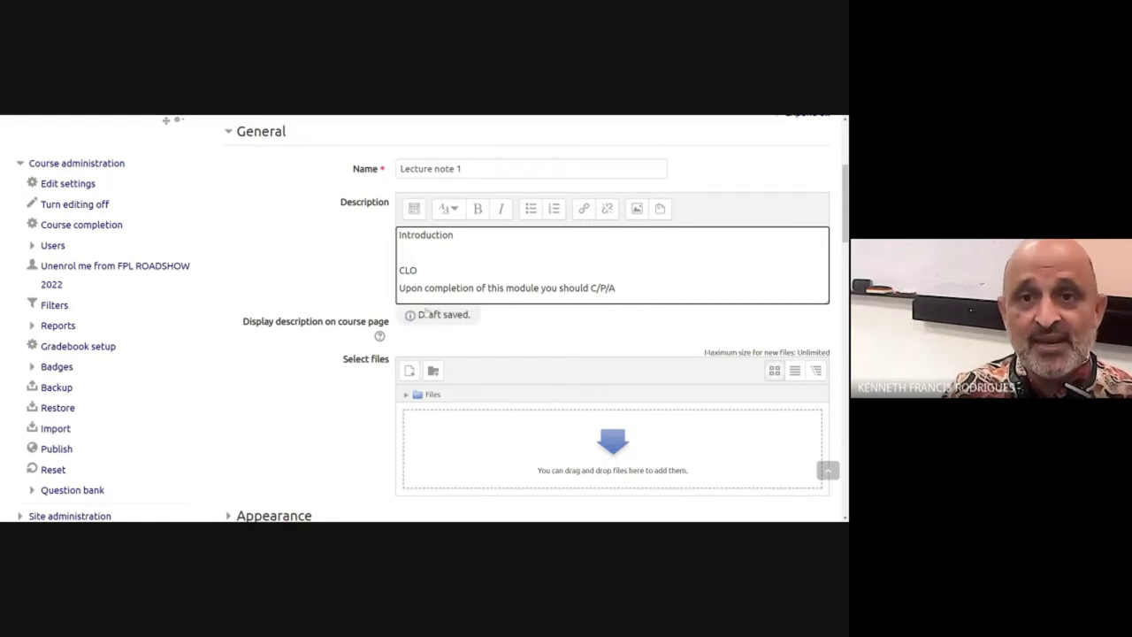
Step: Upload ANIS_BAMBOO.pdf to the resource, saved as LECTURE under the "All rights reserved" license
scroll(415, 314, down, 1)
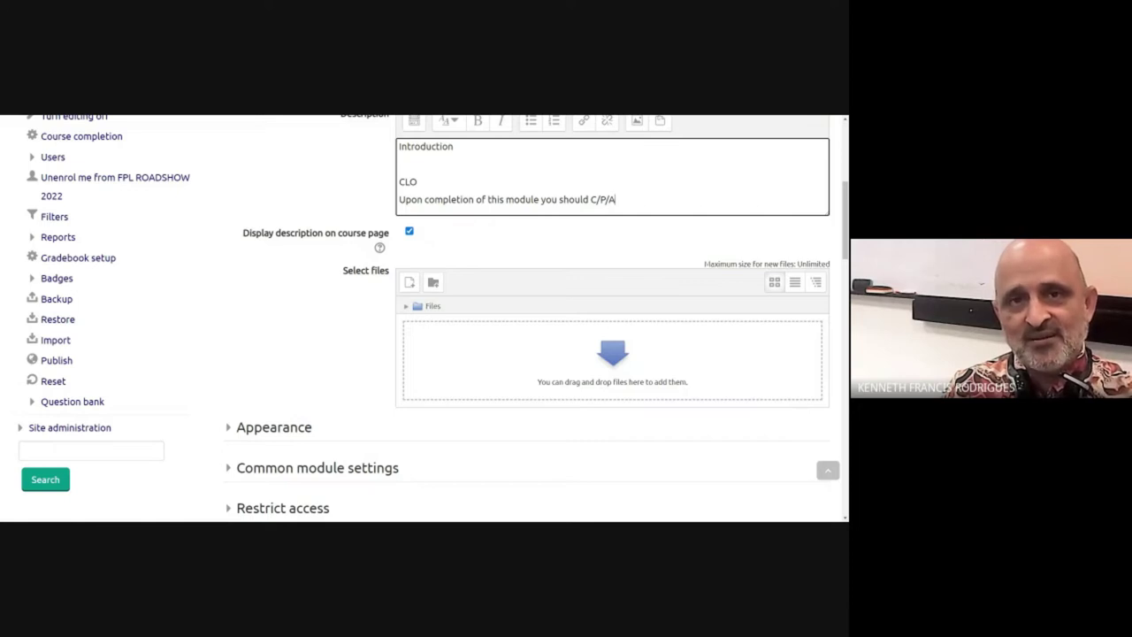
click(409, 283)
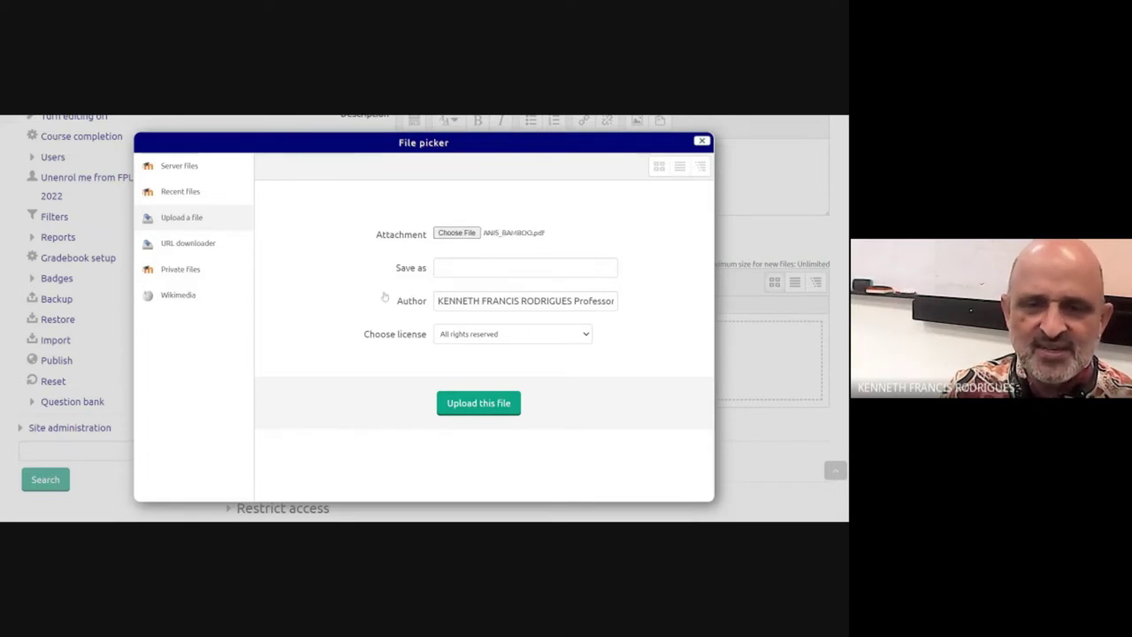
key(Tab)
text(LECTURE)
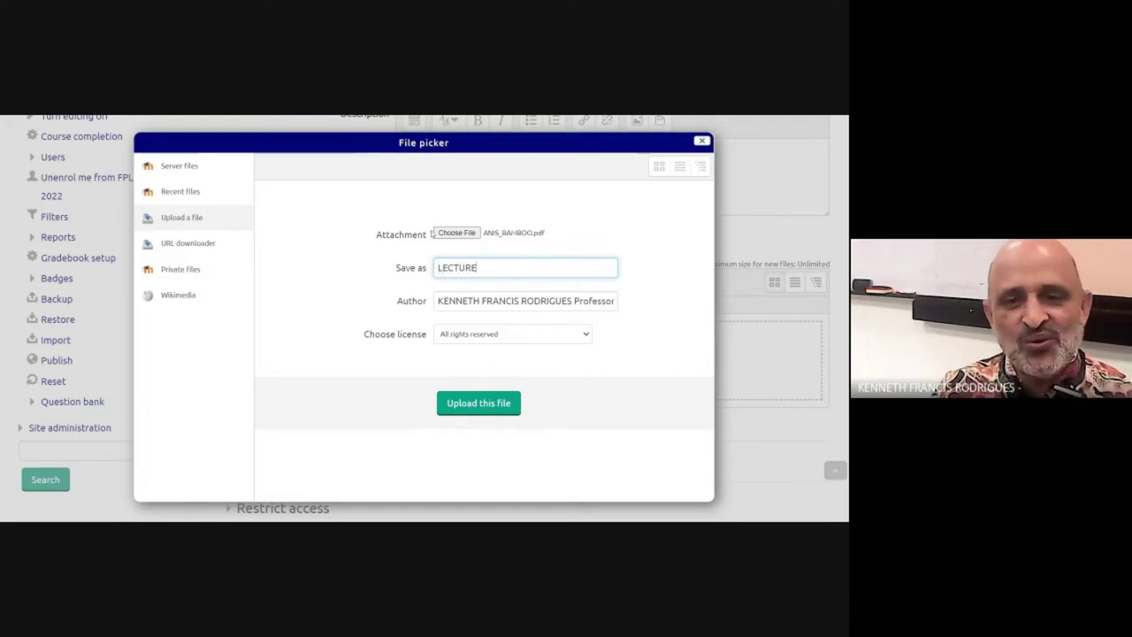
click(456, 347)
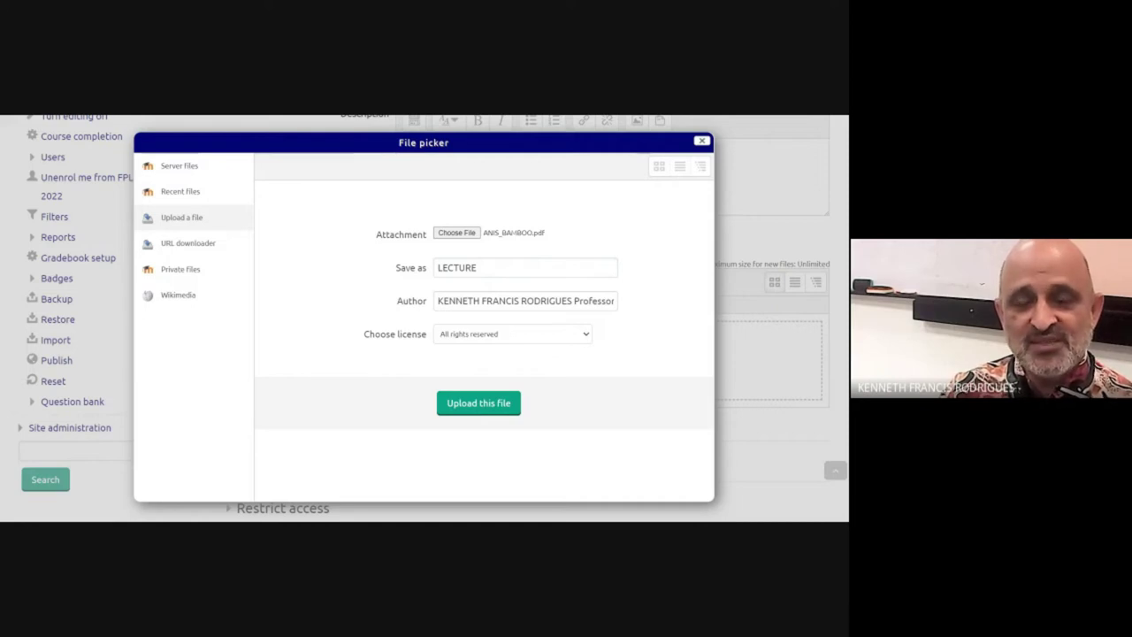
click(512, 334)
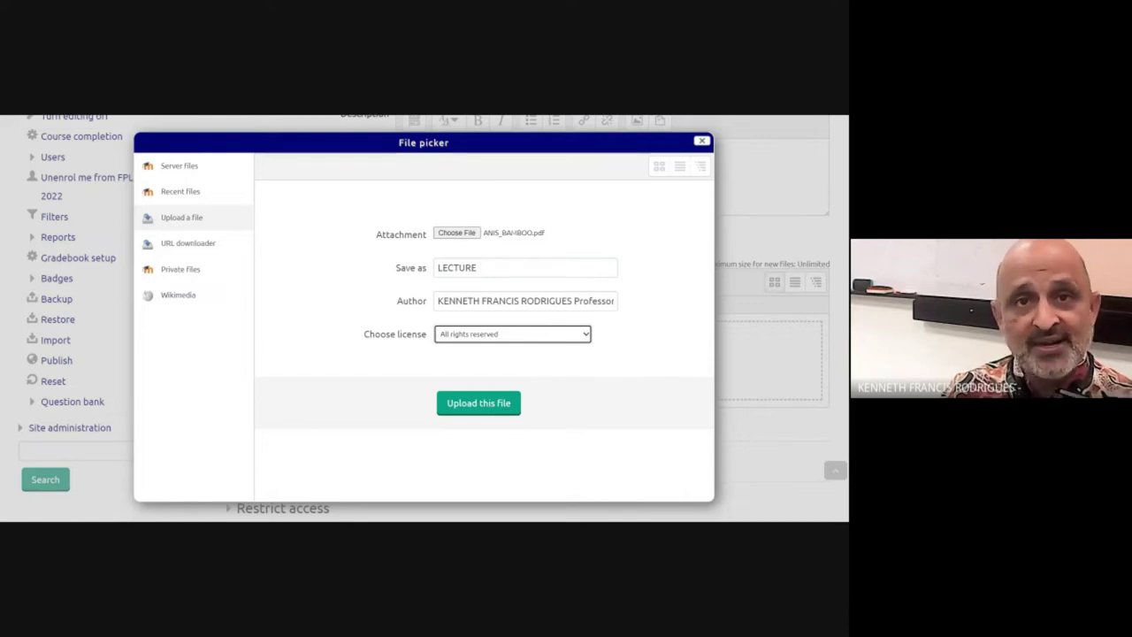
click(470, 403)
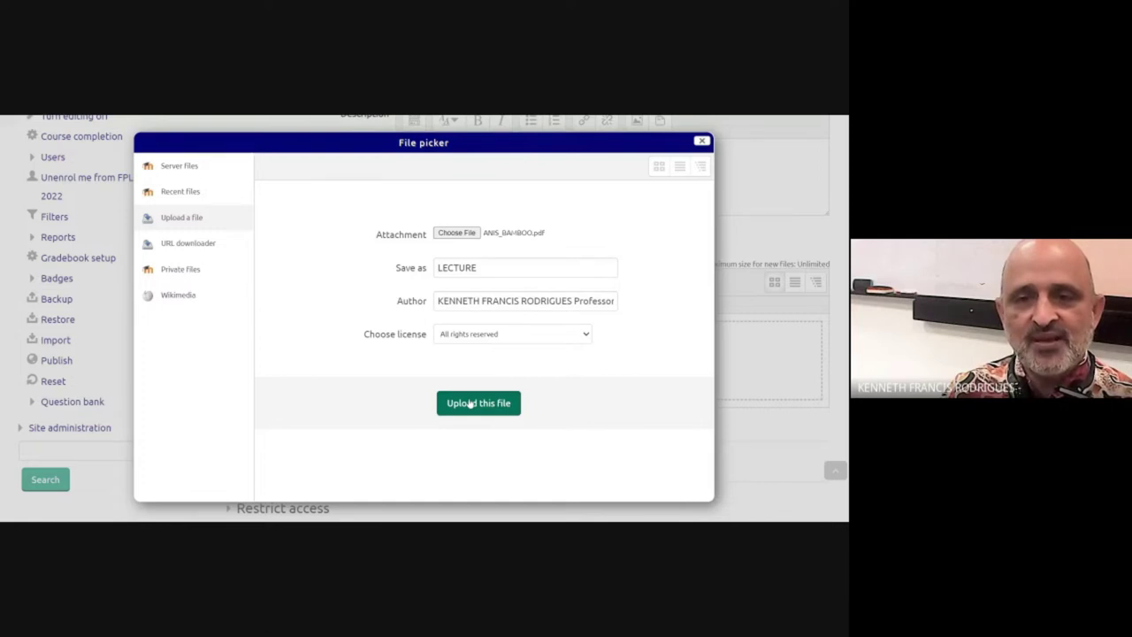
click(469, 403)
Step: Review the Appearance settings of the file resource, including its display, size, type and description options
scroll(375, 325, down, 3)
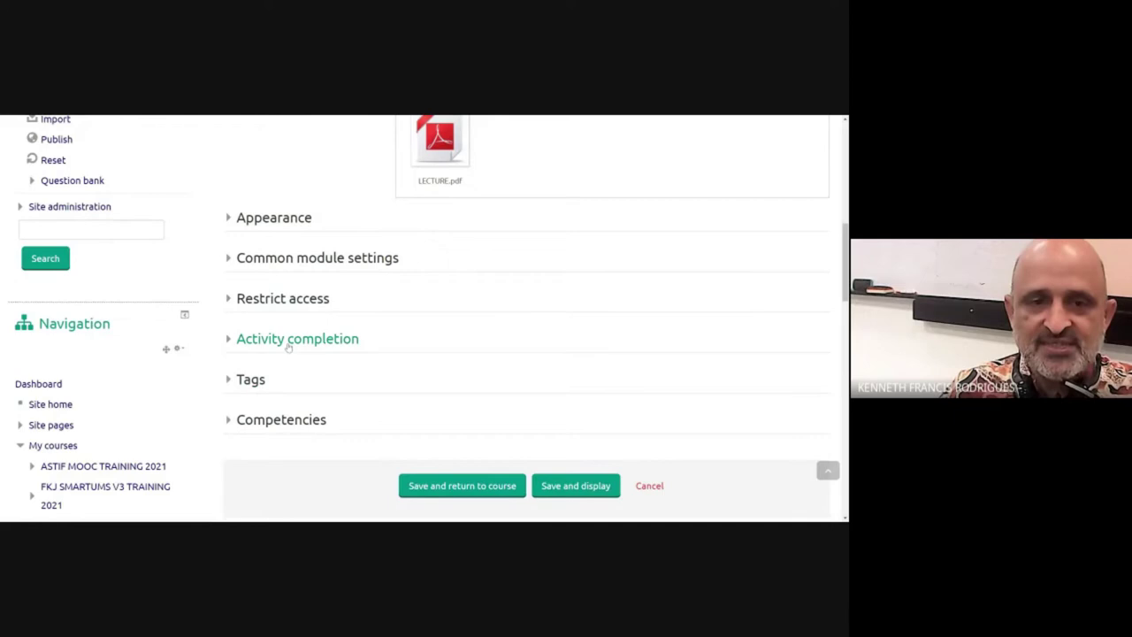
click(291, 223)
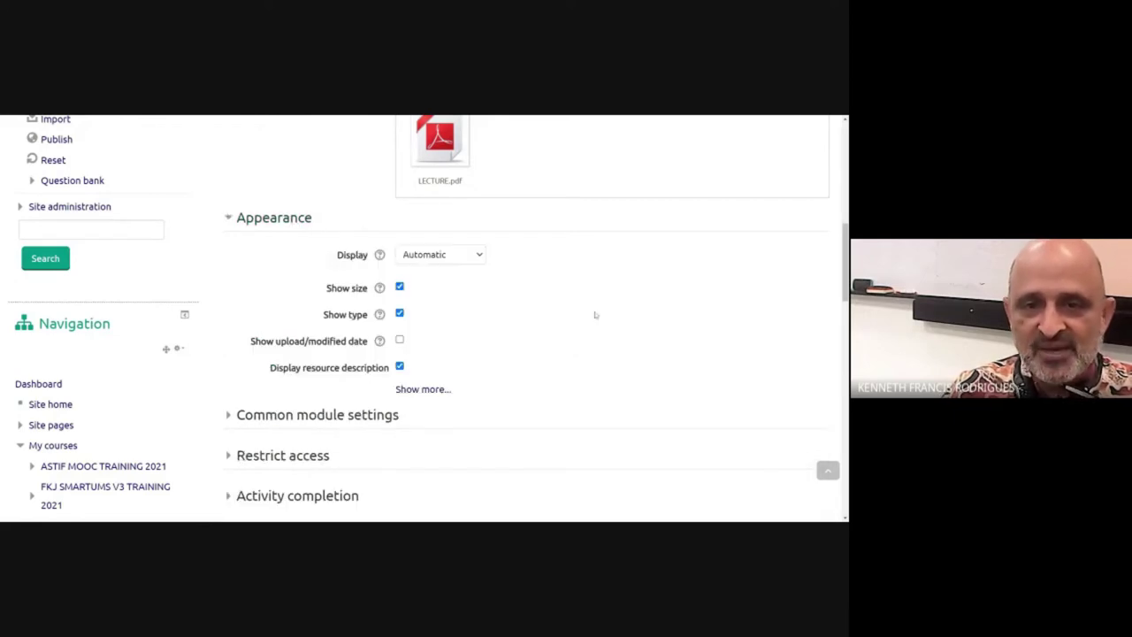
scroll(607, 315, down, 1)
scroll(607, 315, down, 1)
scroll(593, 313, up, 1)
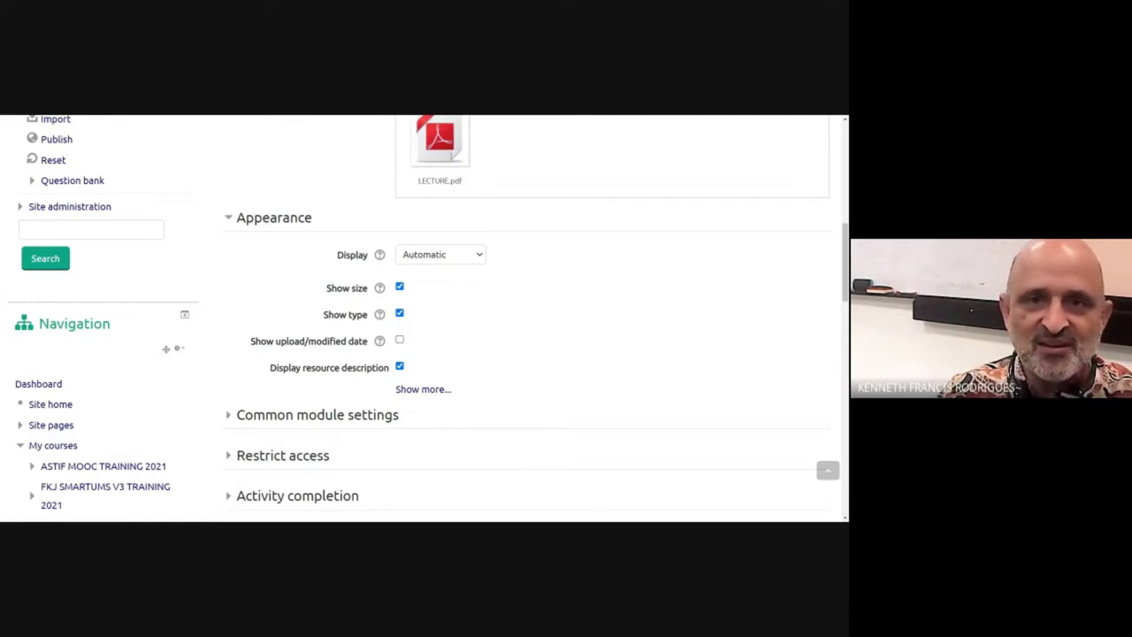
Step: Add FPL_MOOCS2022.pptx.pdf to the files of the Lecture note 1 resource
scroll(531, 318, up, 3)
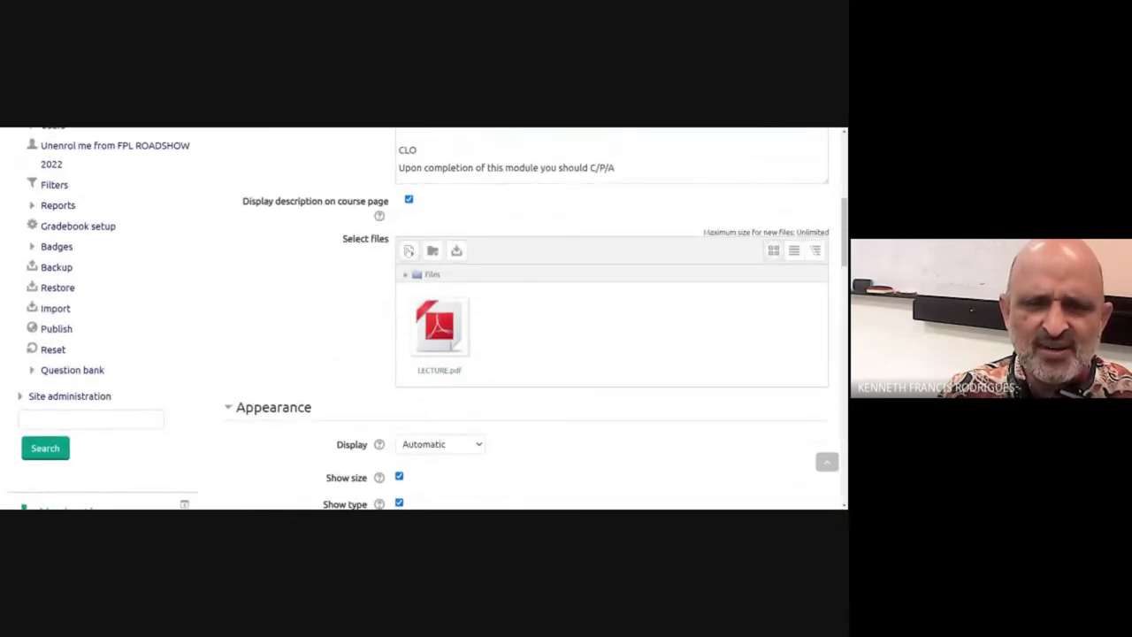
click(408, 252)
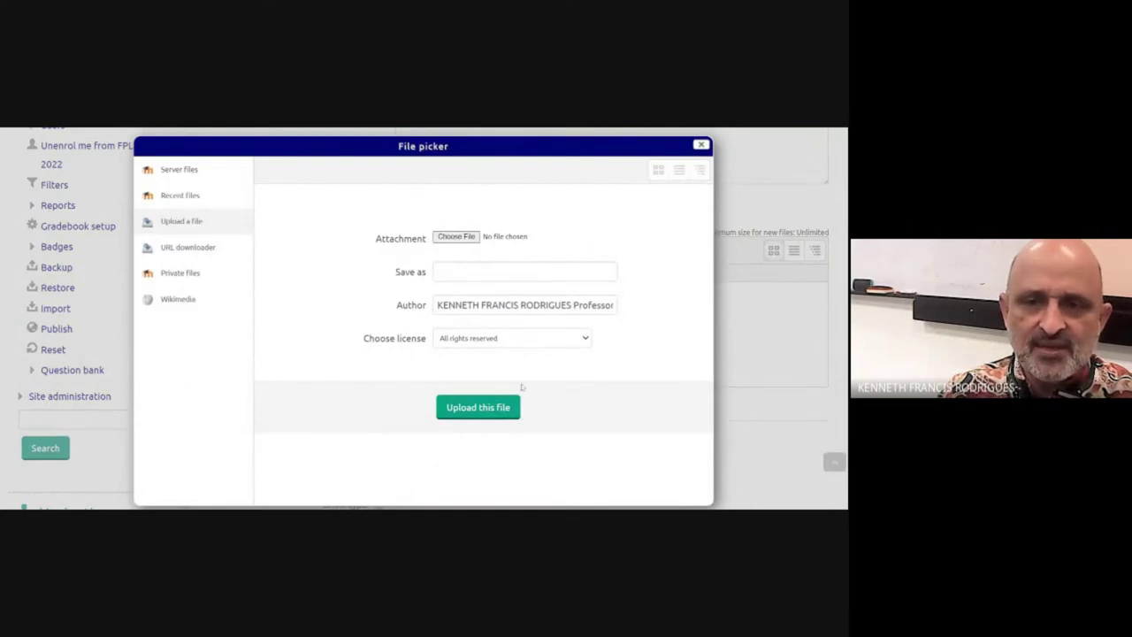
click(700, 145)
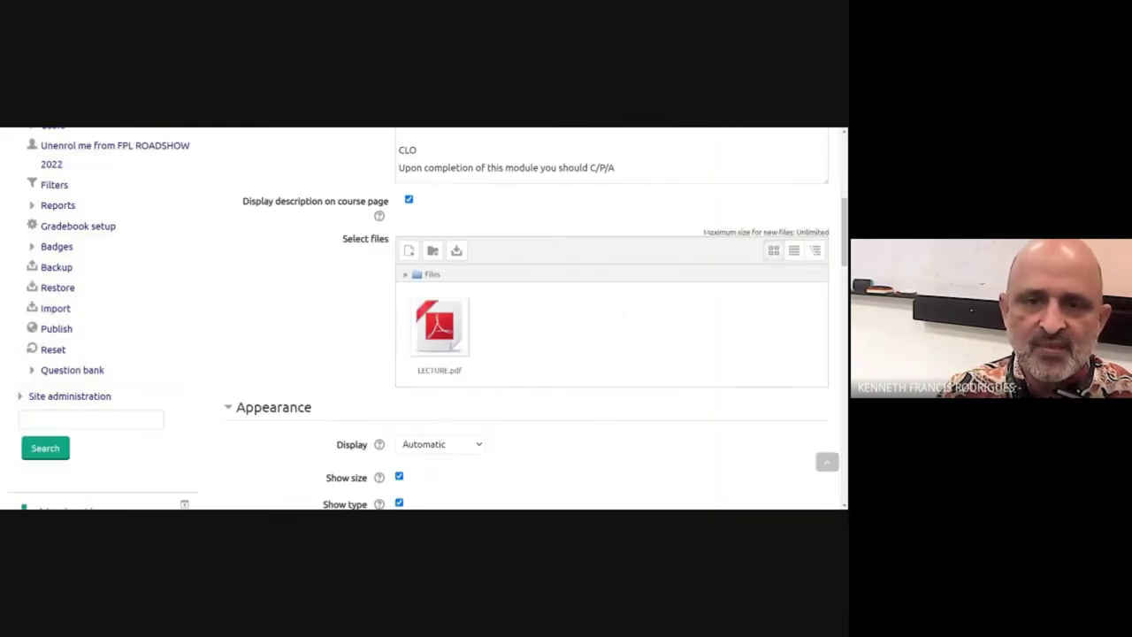
drag(612, 334, 474, 343)
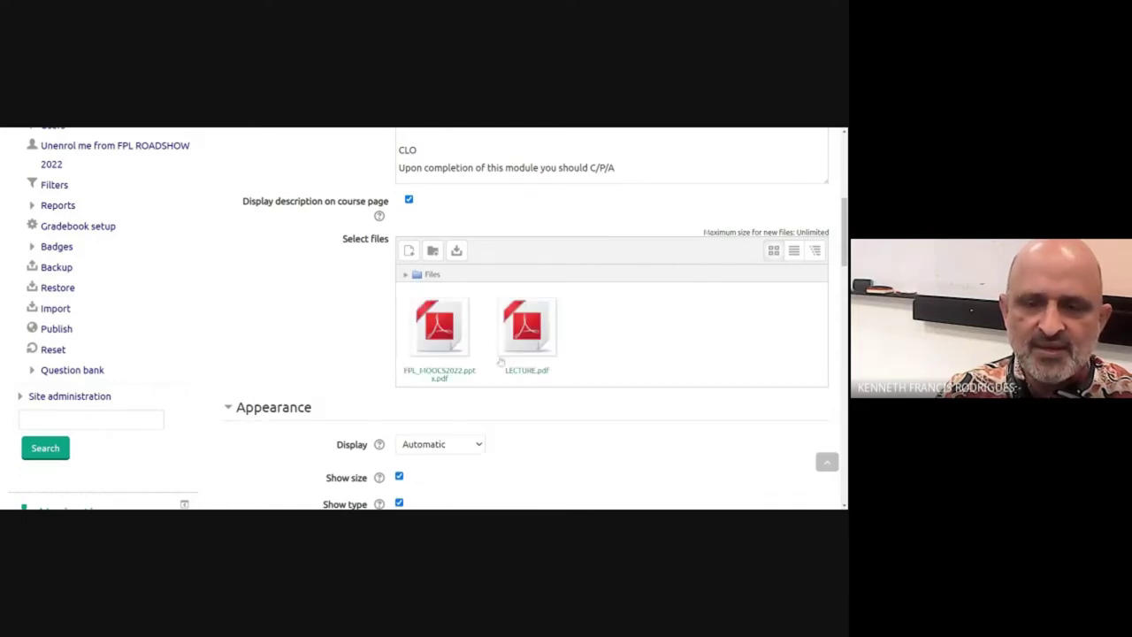
Step: Delete LECTURE.pdf from the resource's files and confirm the deletion
click(550, 367)
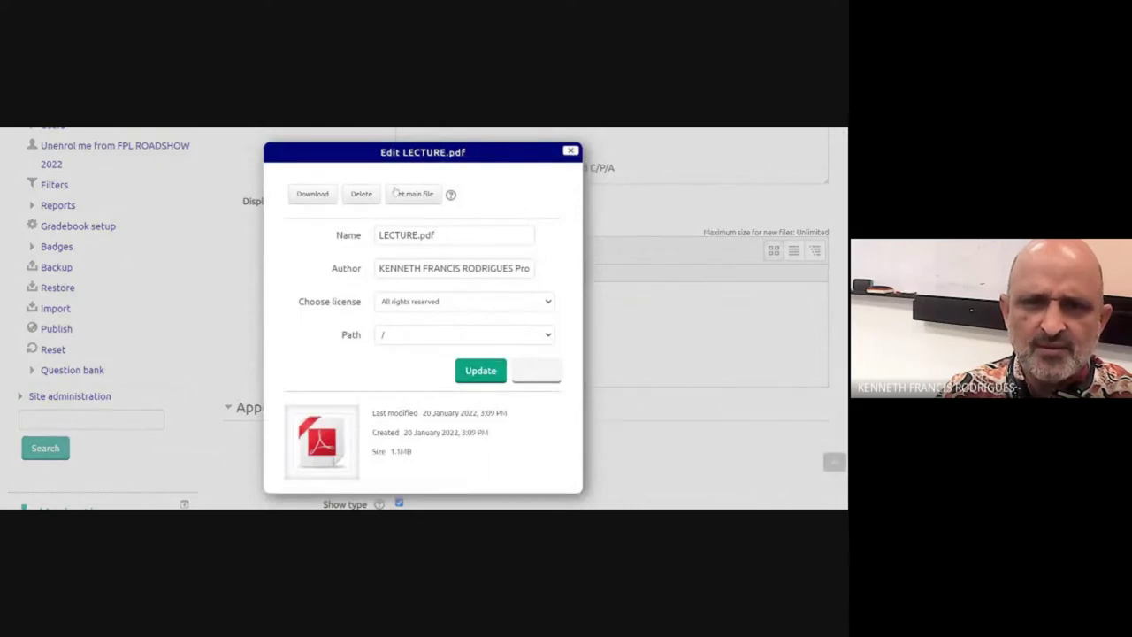
click(361, 193)
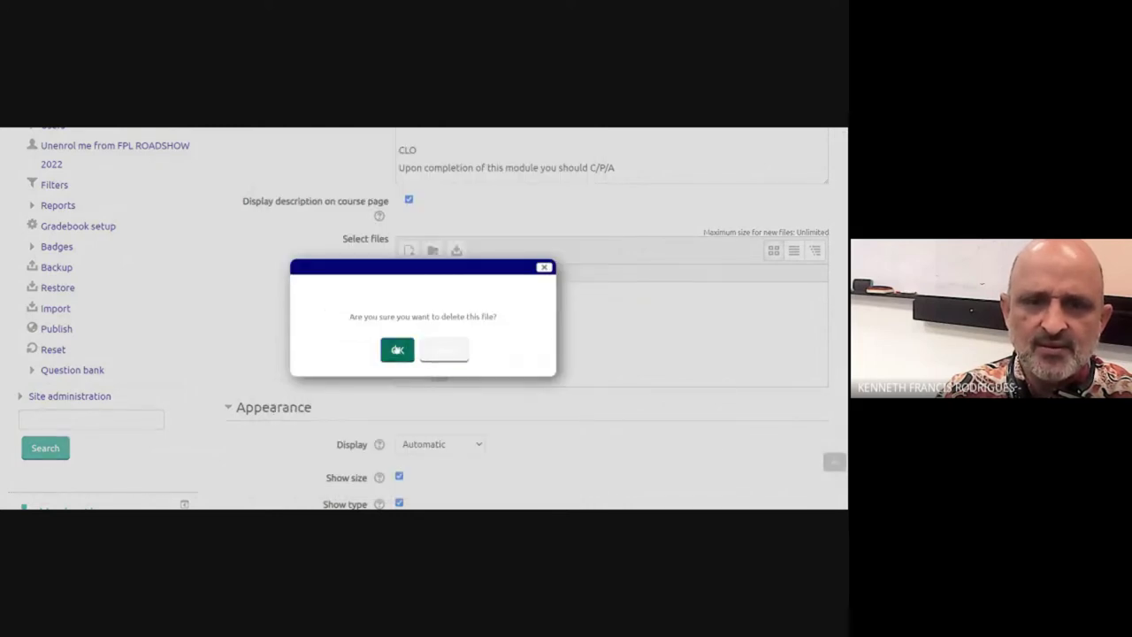
click(397, 351)
Step: Set completion tracking to "Show activity as complete when conditions are met" and require students to view the activity
scroll(559, 362, down, 3)
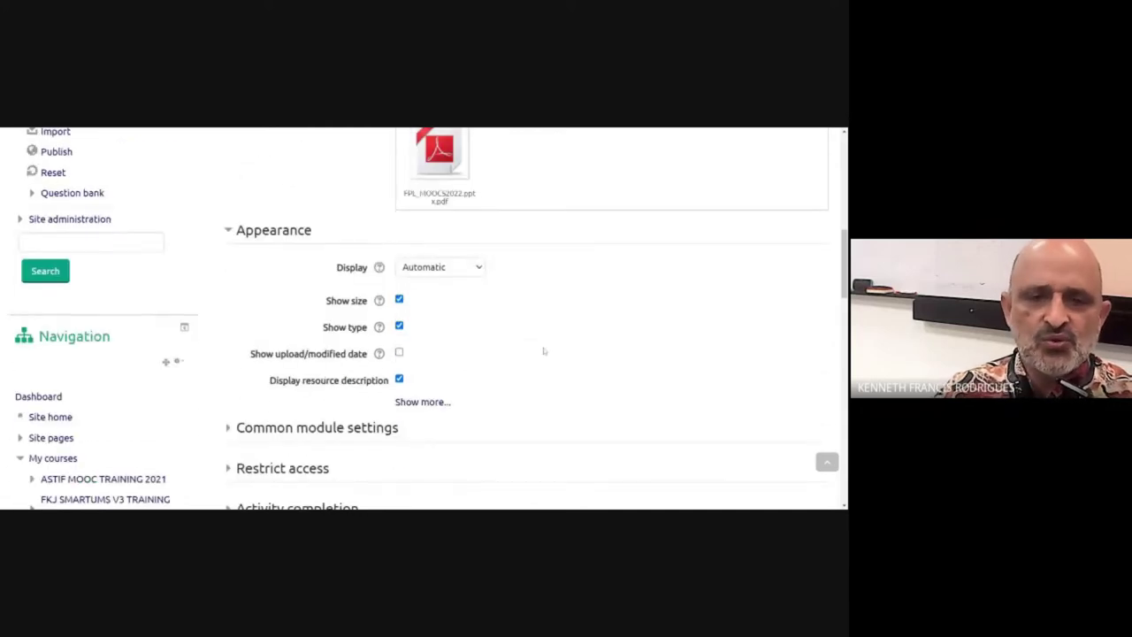
scroll(544, 351, down, 3)
click(324, 332)
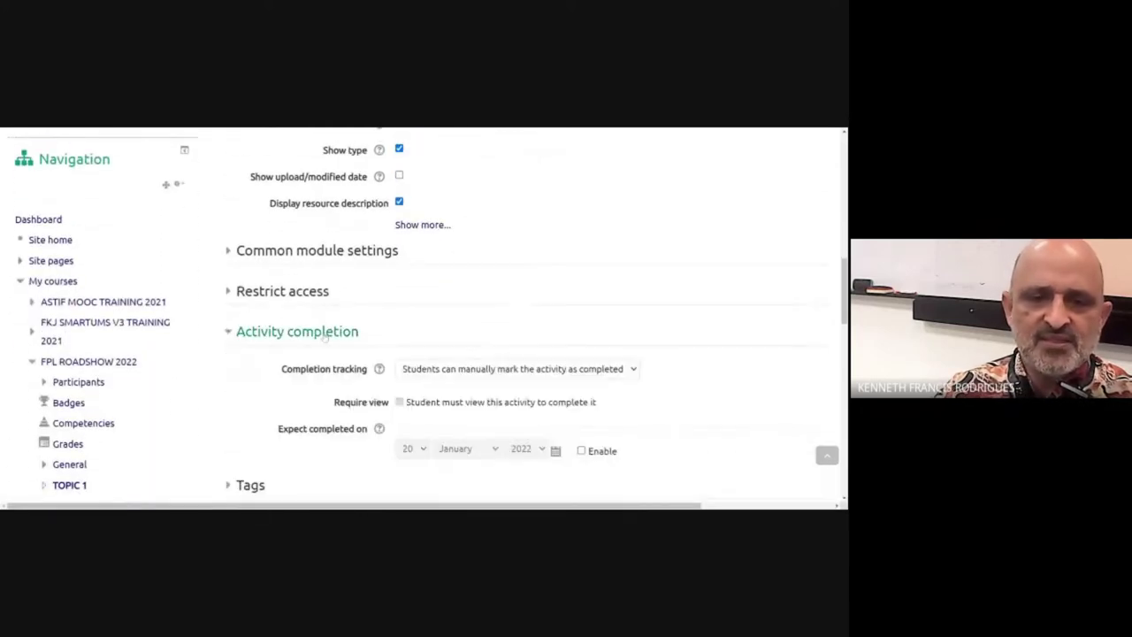
click(494, 382)
Step: Tag the resource with "mooclecture", then save and display it
scroll(494, 383, down, 4)
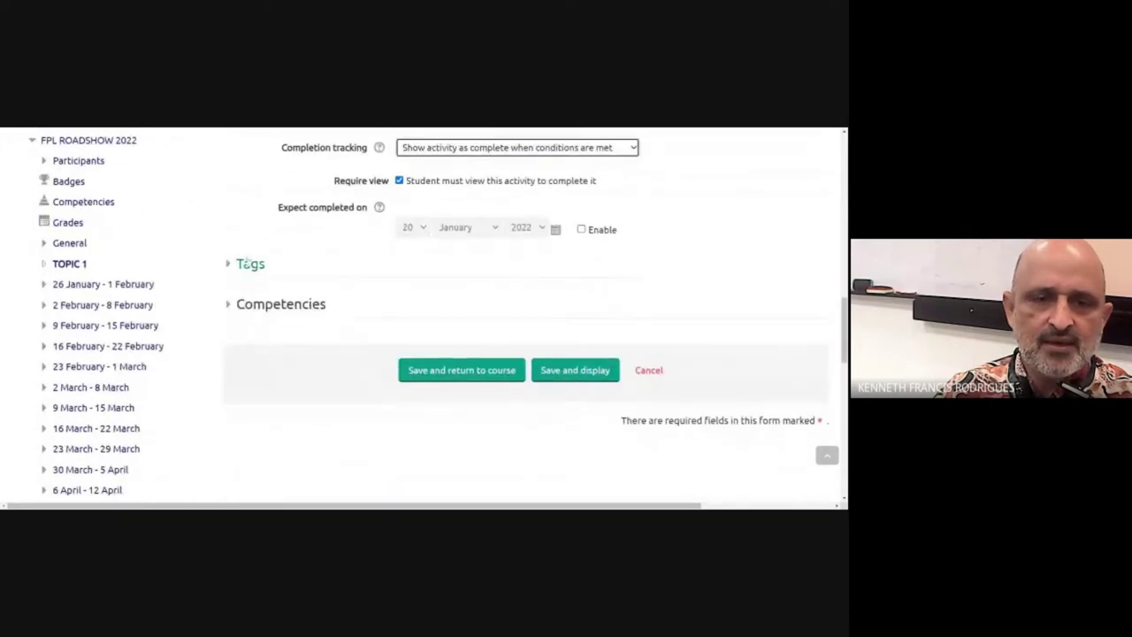
click(247, 262)
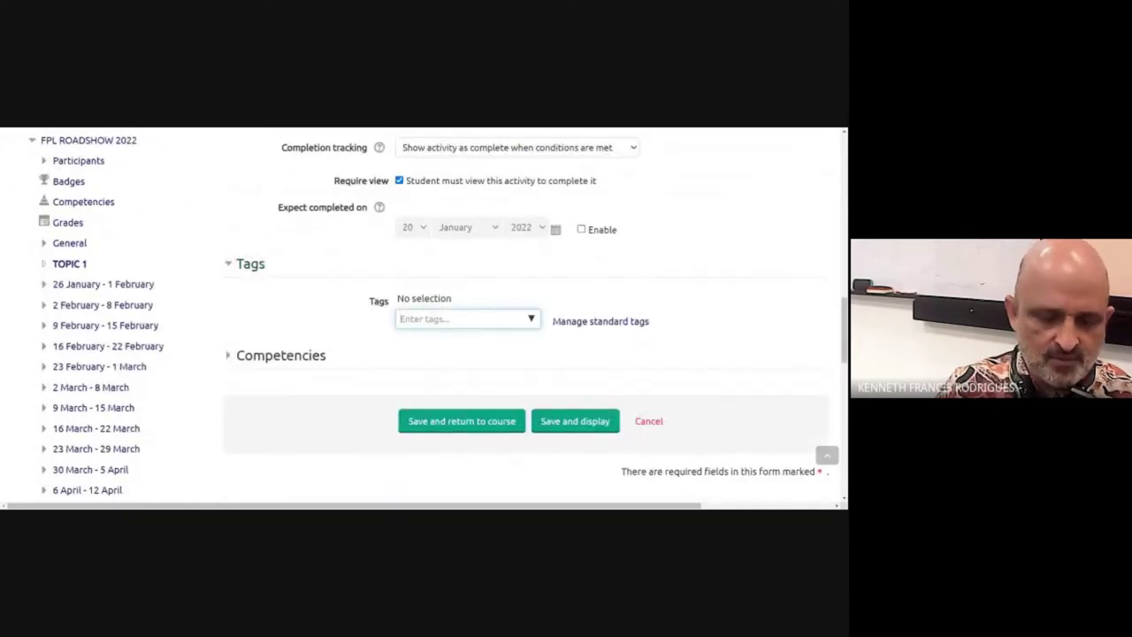
text(mooclecture)
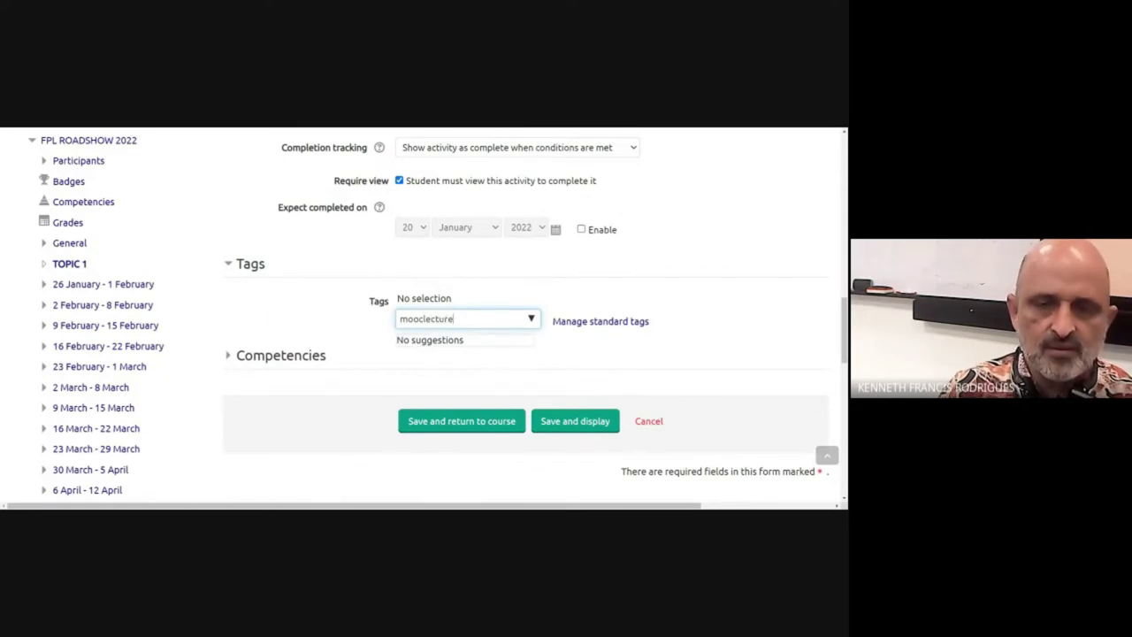
key(Return)
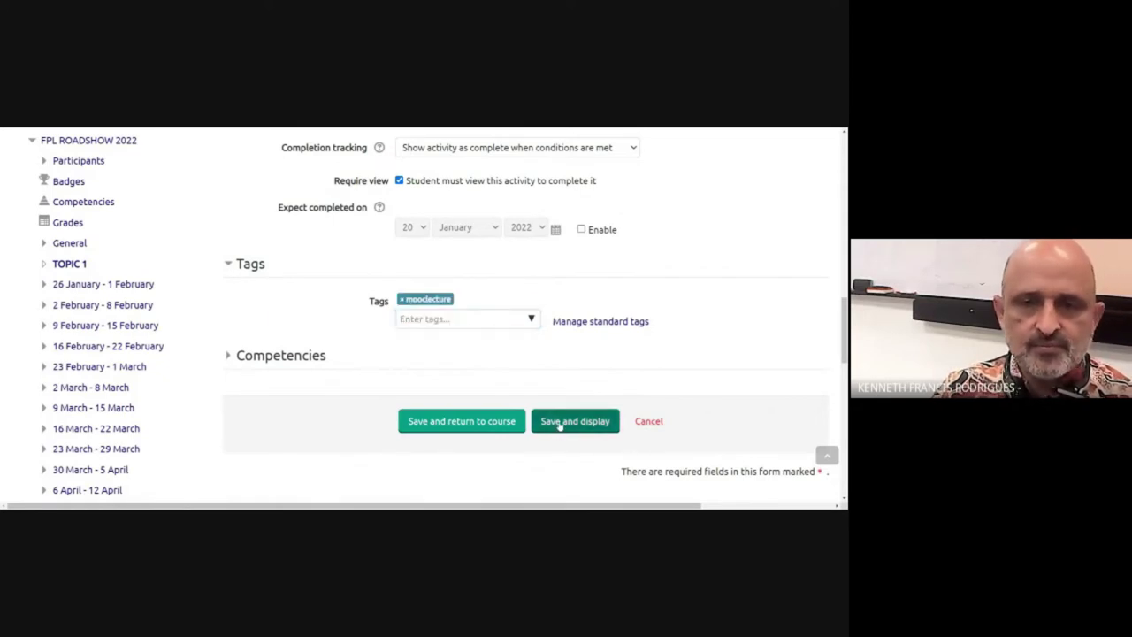
click(558, 423)
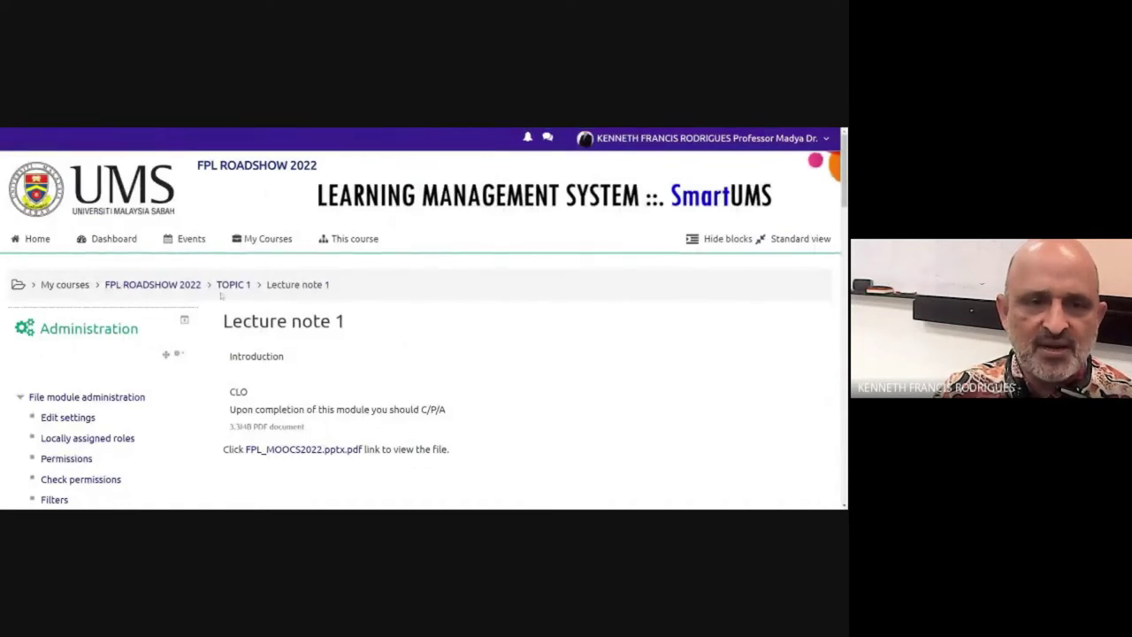
scroll(356, 320, down, 1)
scroll(354, 318, up, 1)
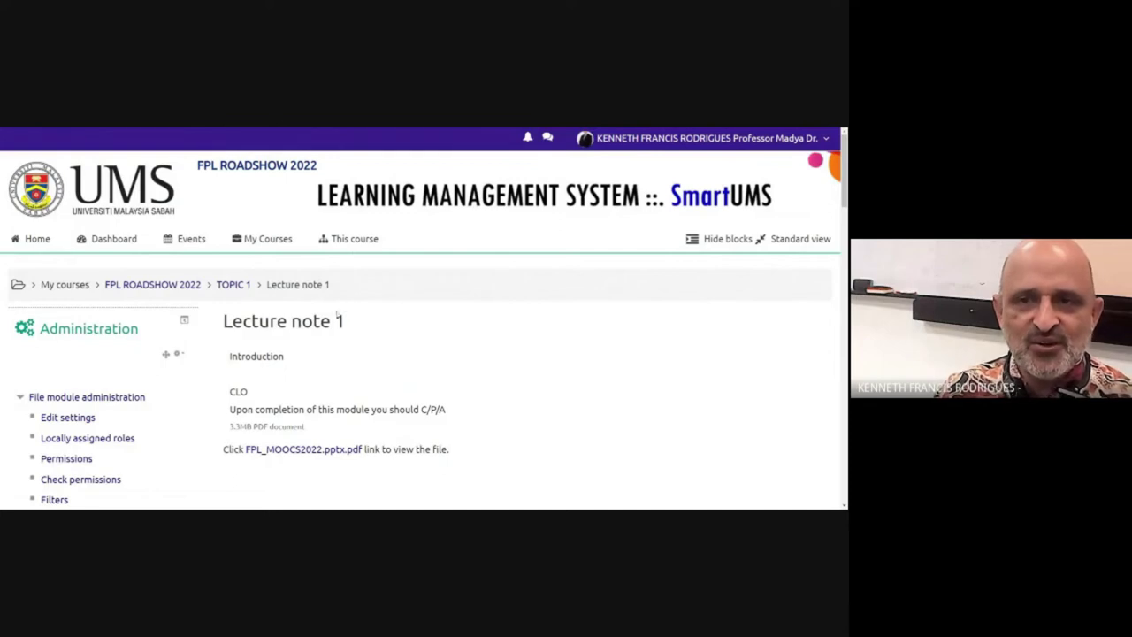
Step: Return to the FPL ROADSHOW 2022 course page and add a new Feedback activity to the TOPIC 1 section
click(182, 285)
scroll(345, 320, down, 3)
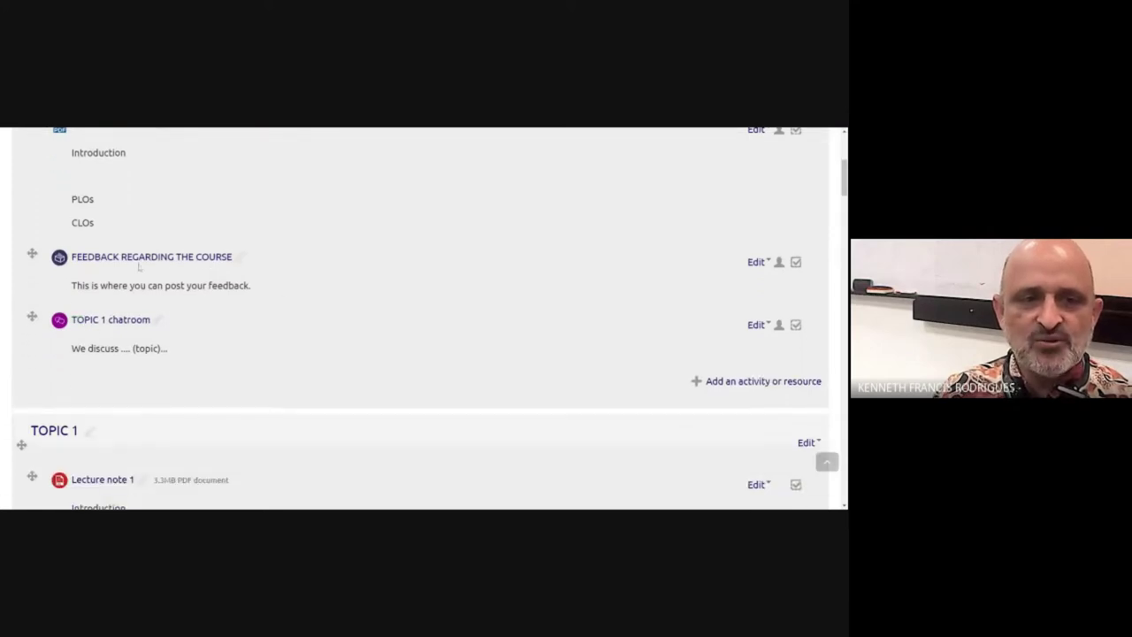
scroll(244, 324, down, 2)
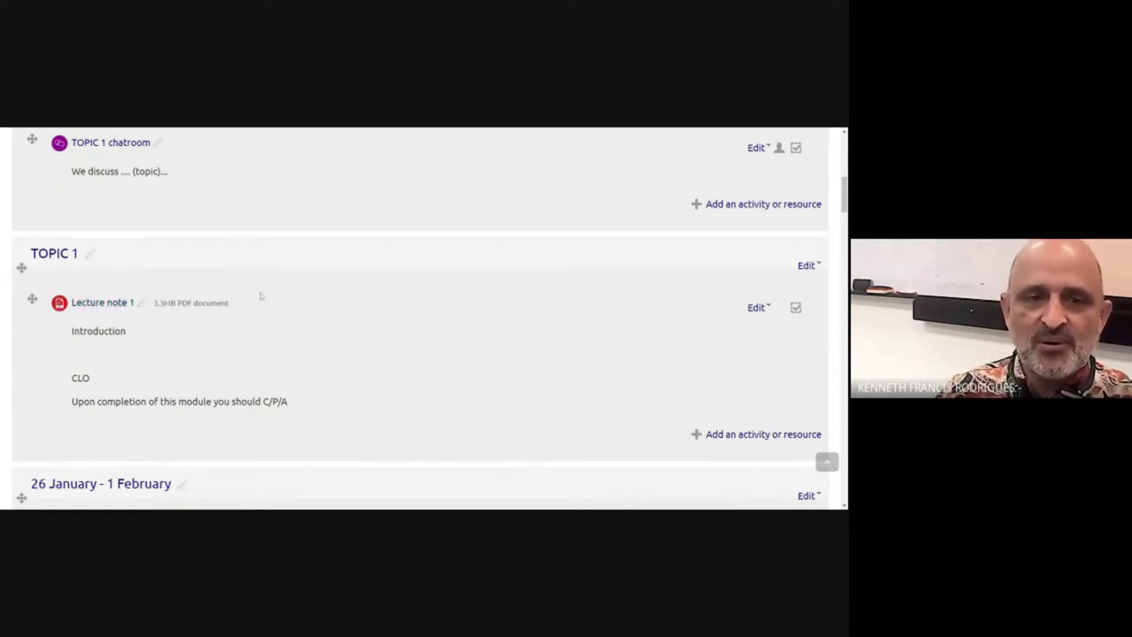
scroll(260, 294, down, 1)
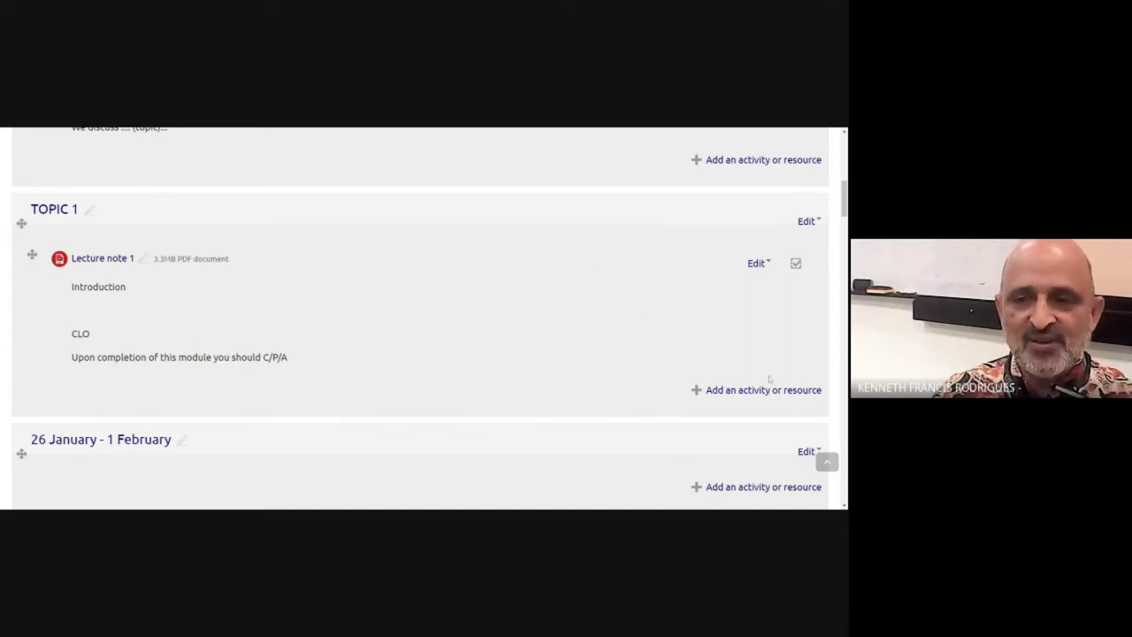
click(724, 389)
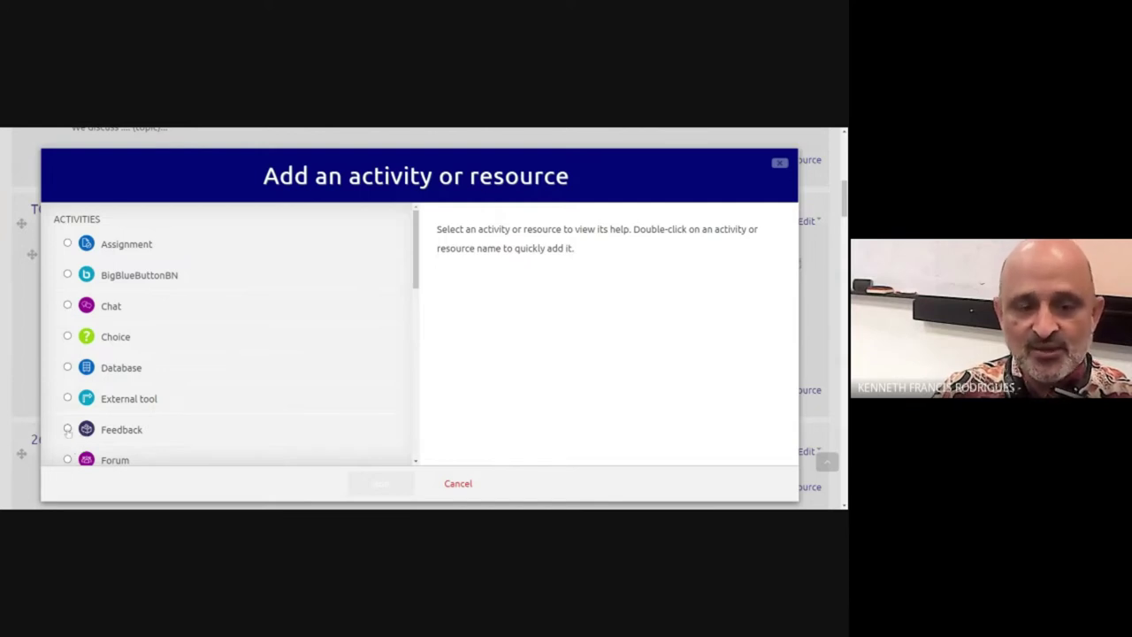
click(68, 430)
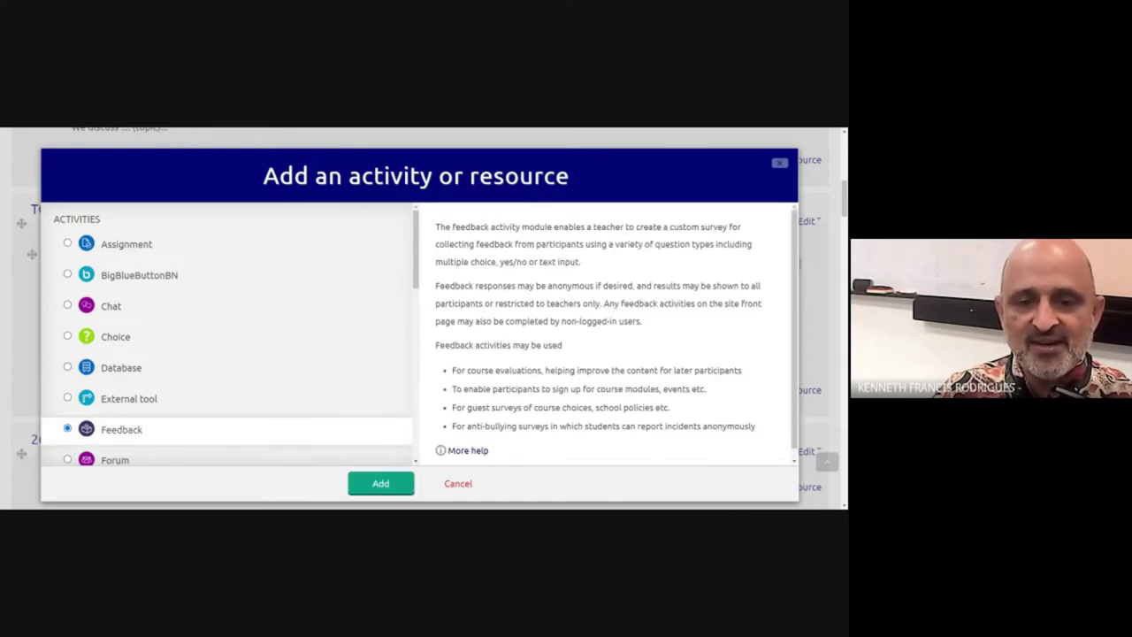
click(368, 486)
Step: Name the feedback activity "Feedback for lecture 1"
click(531, 402)
text(Feedbac)
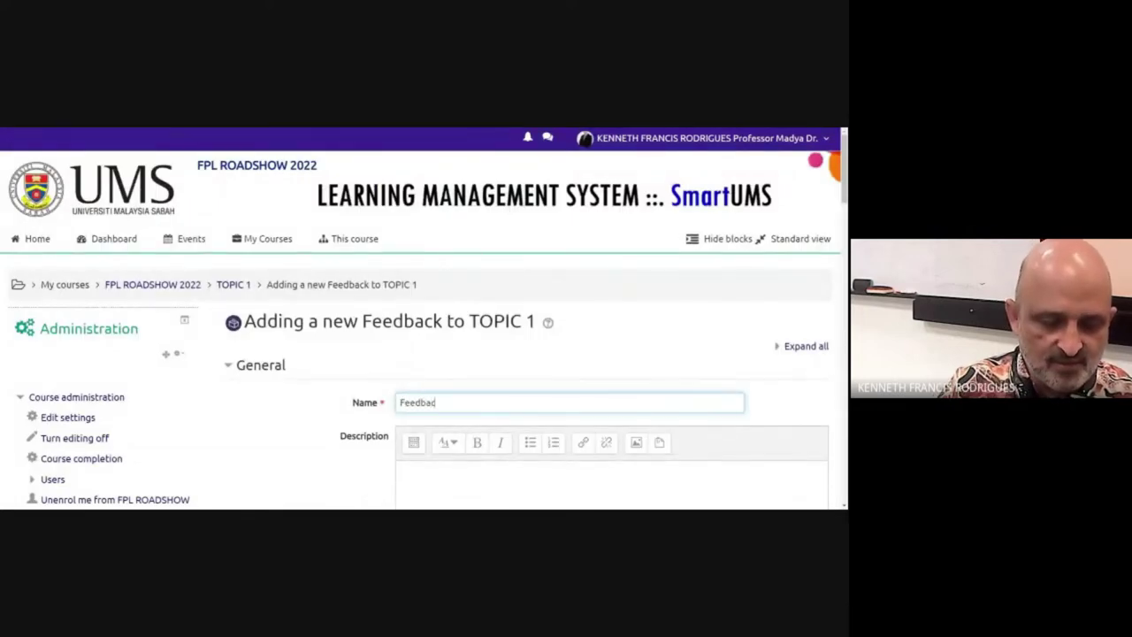
text(k for iecture 1)
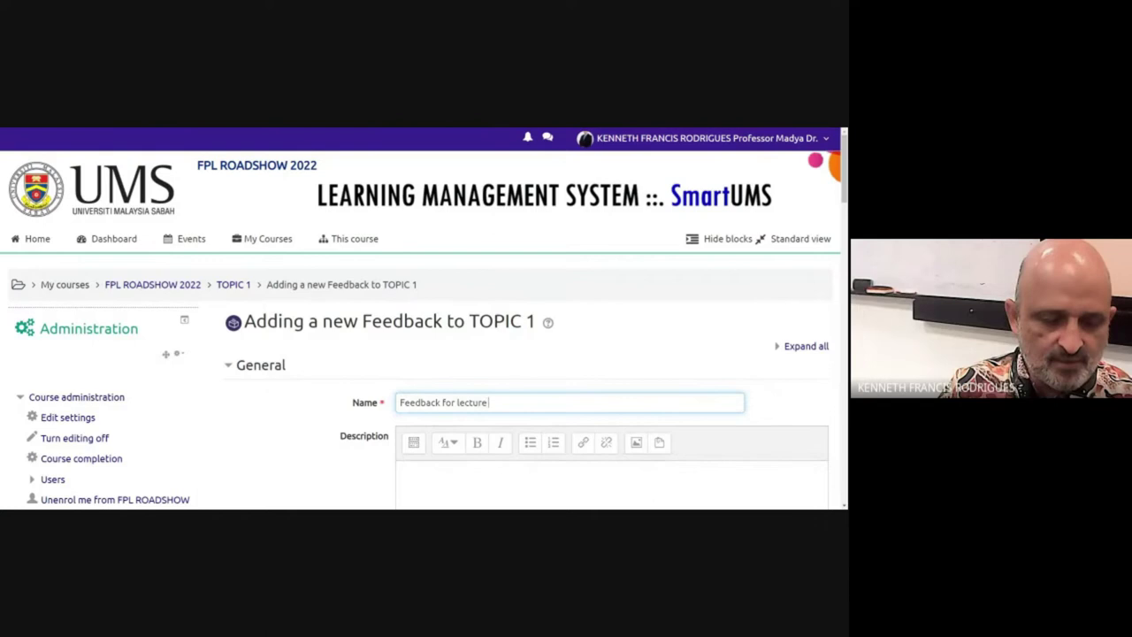
Step: Enter "Instructions" as the feedback activity's description and have it displayed on the course page
click(399, 468)
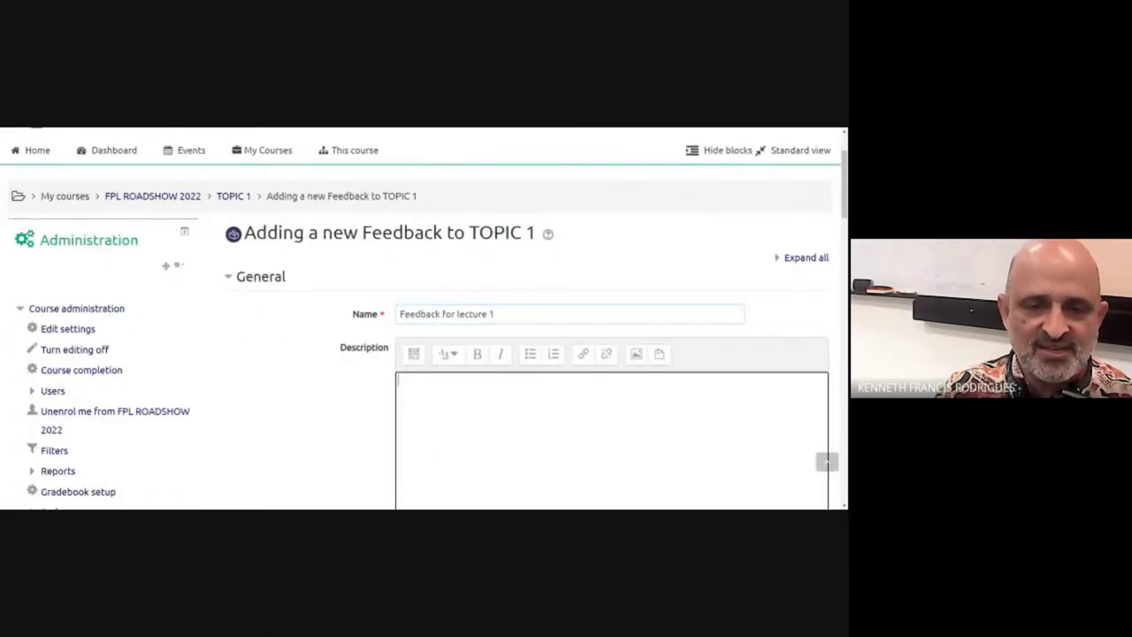
text(Instructions)
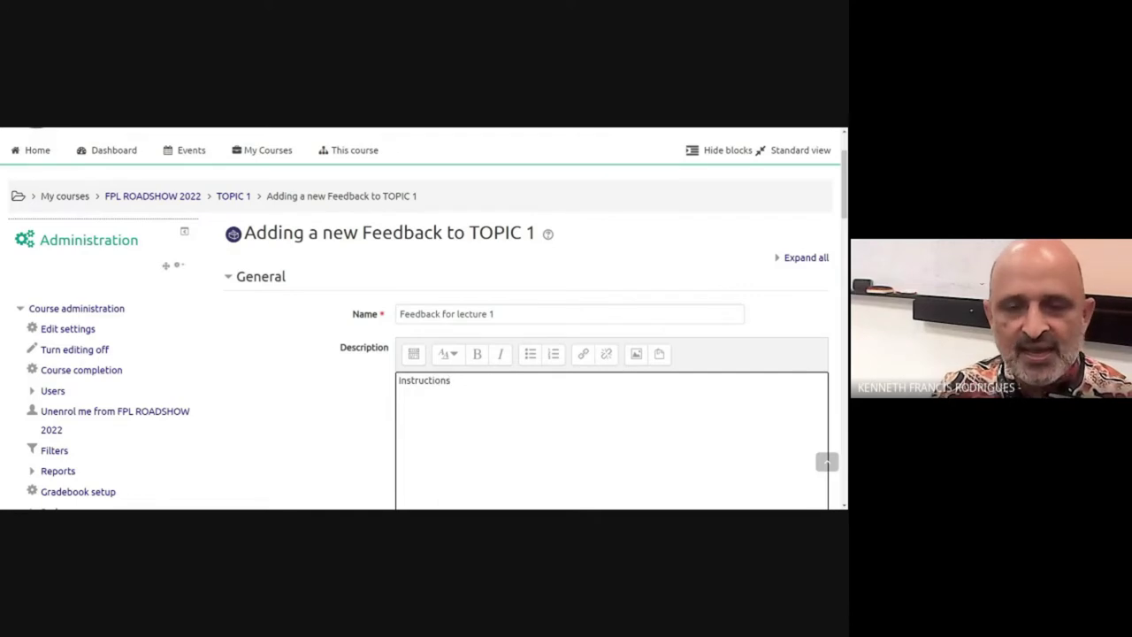
scroll(399, 400, down, 3)
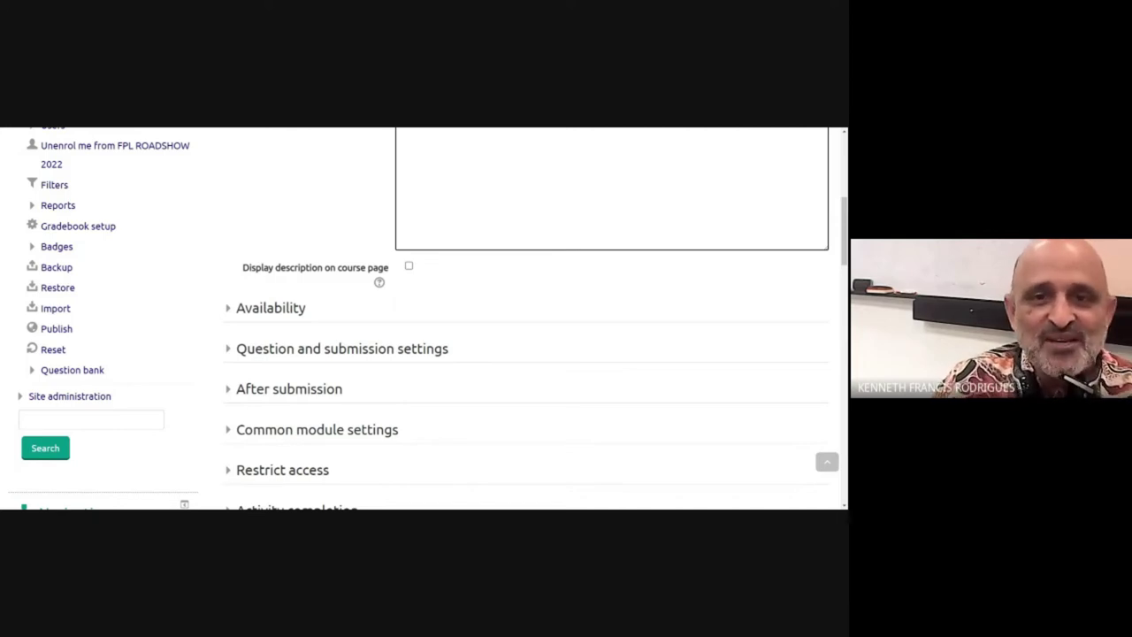
scroll(263, 331, up, 3)
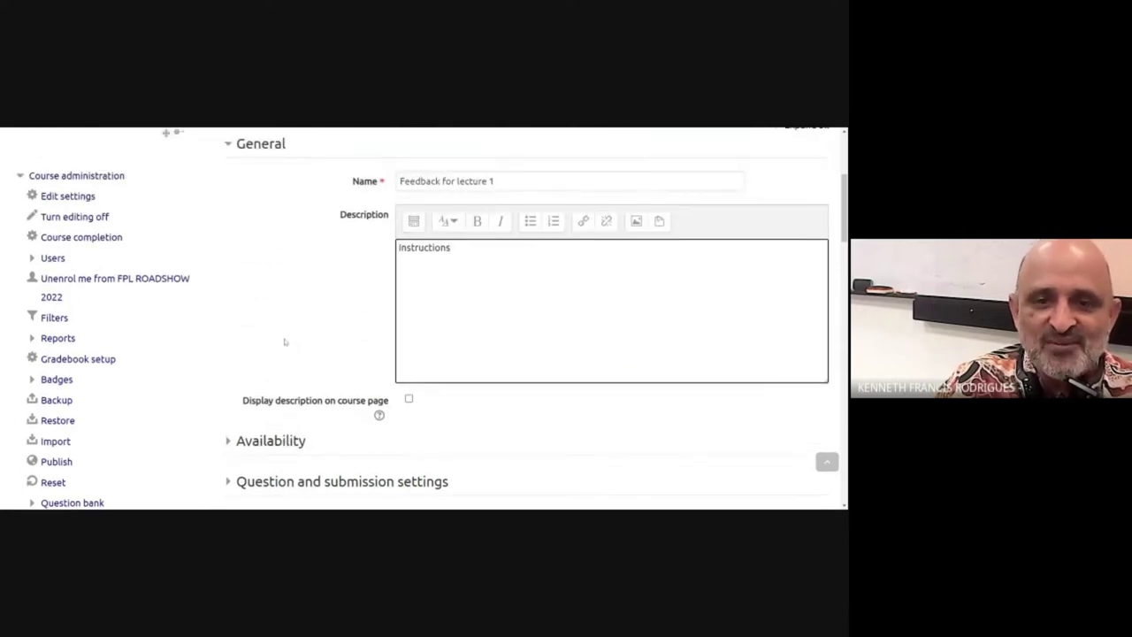
click(409, 398)
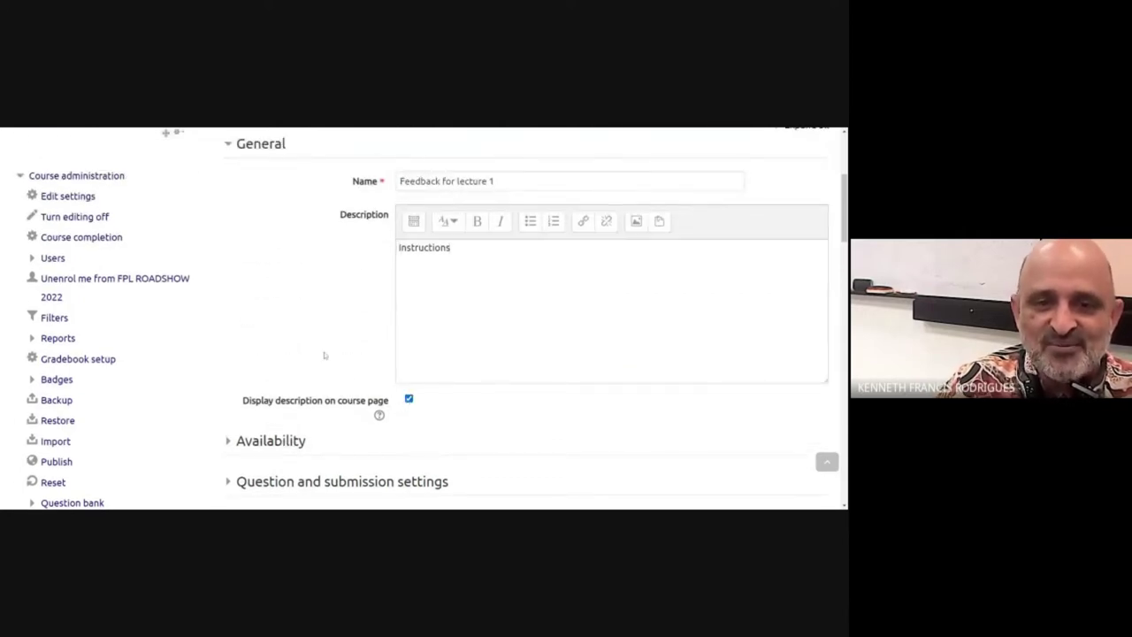
Step: Enable both availability limits of the feedback, allowing answers on 20 January 2022 from 10:10 to 18:10
scroll(324, 354, down, 3)
click(271, 307)
scroll(276, 319, down, 3)
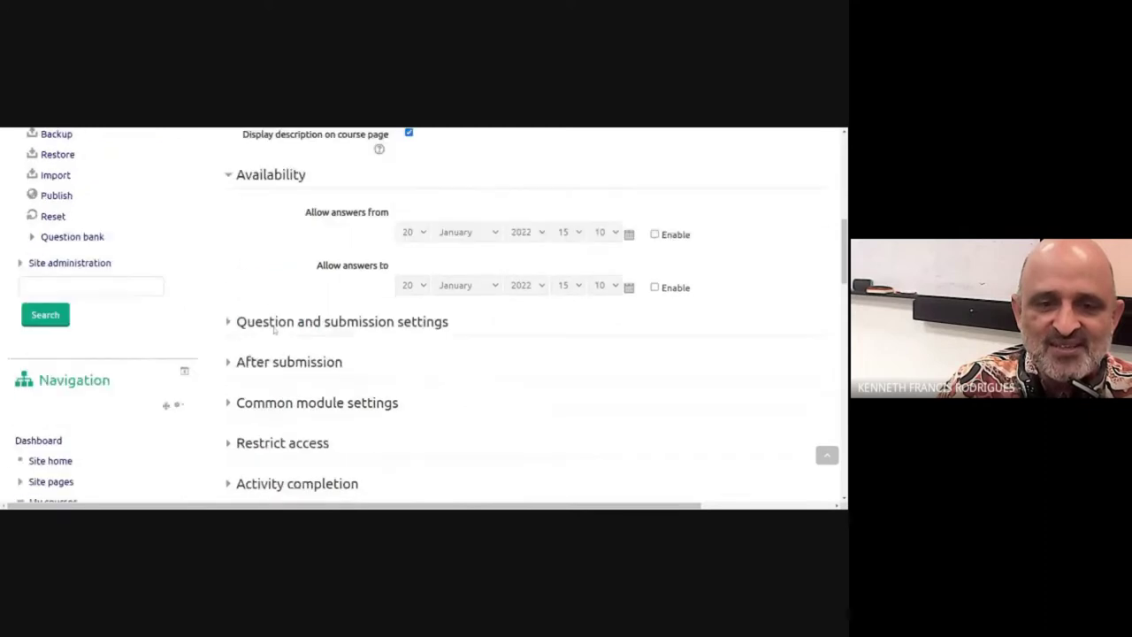
scroll(274, 329, down, 1)
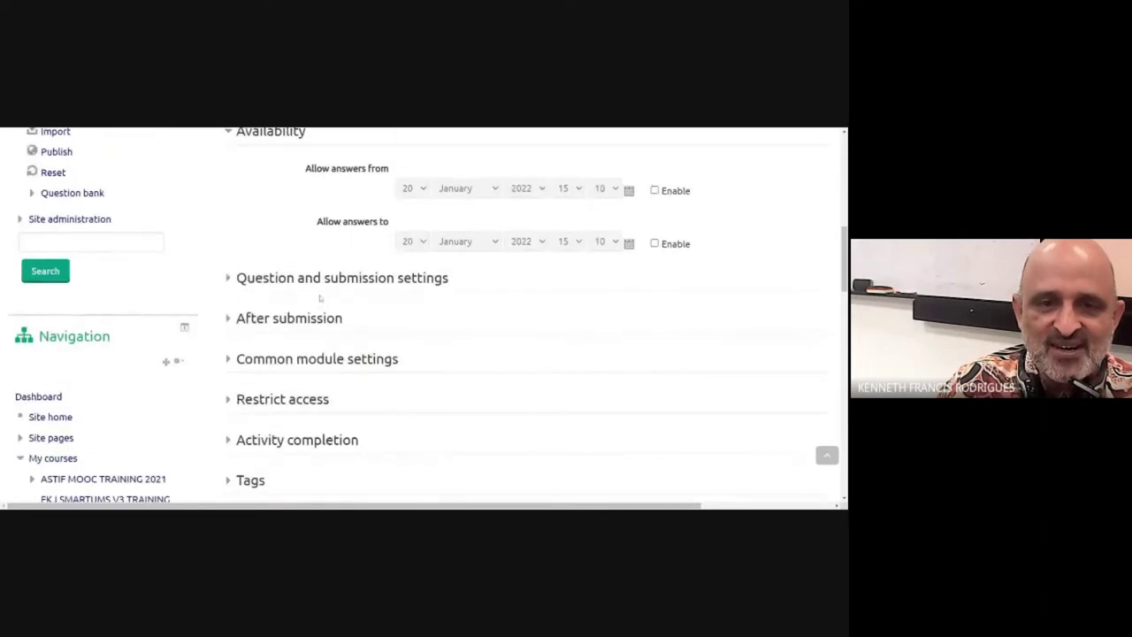
click(655, 190)
click(655, 243)
click(571, 188)
click(579, 252)
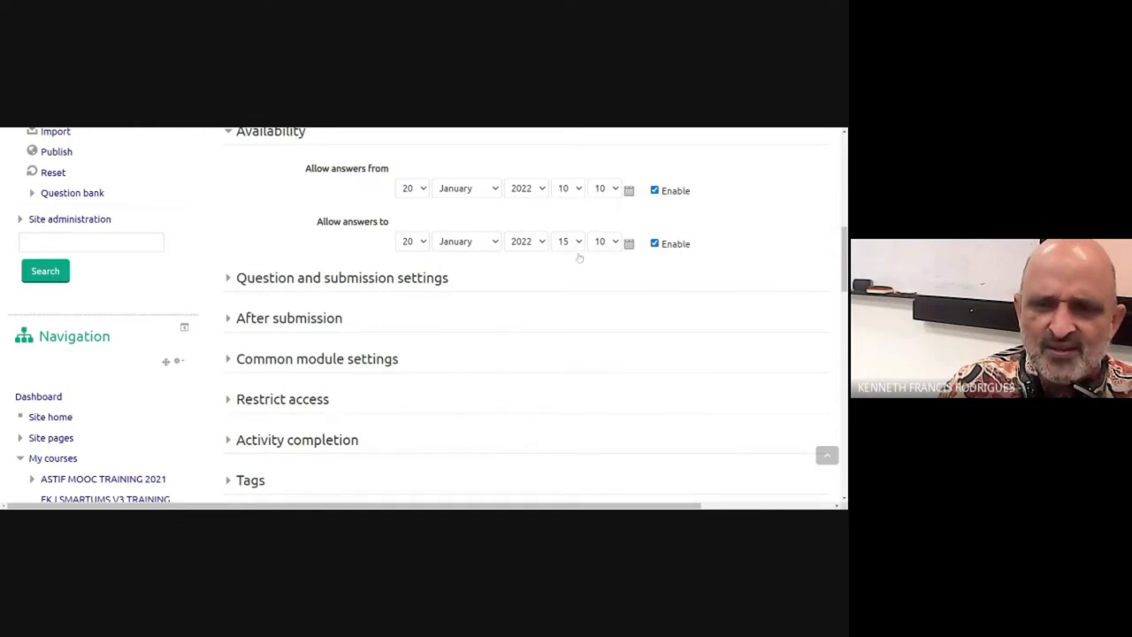
click(579, 257)
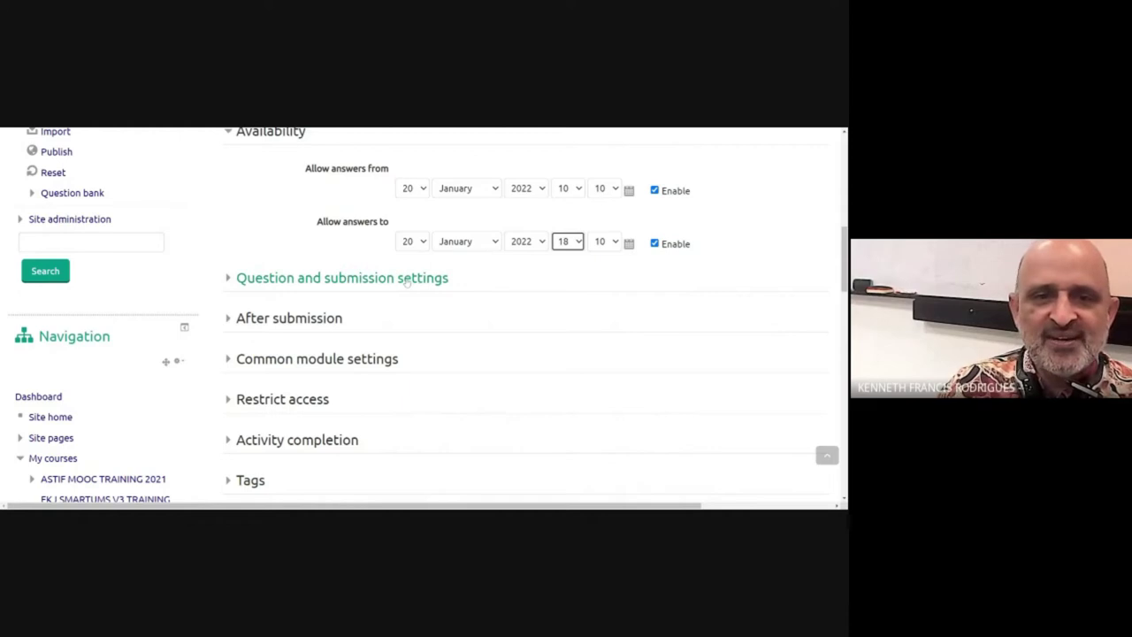
Step: Enter "Thank you for your feedback" as the completion message shown after submission
click(340, 322)
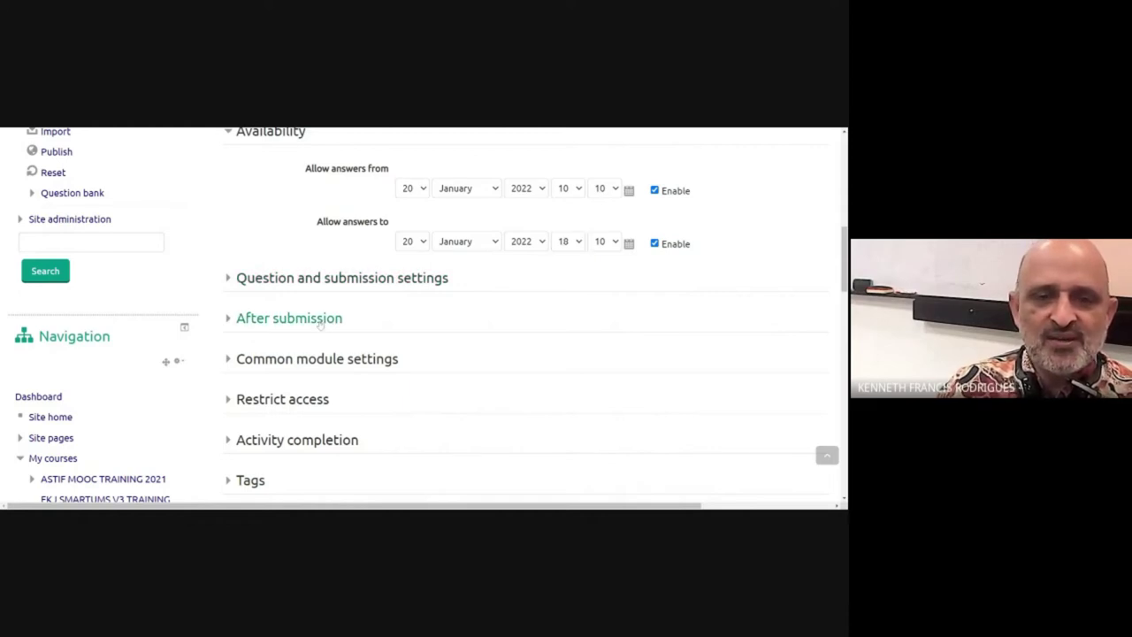
scroll(344, 329, down, 2)
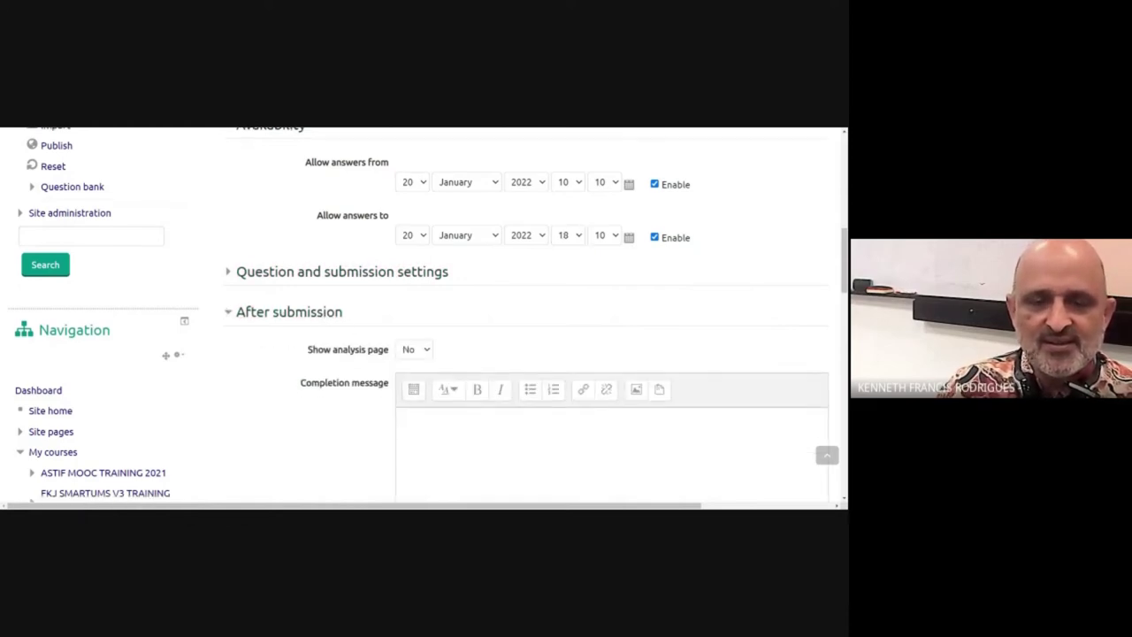
click(824, 433)
text(Thank yo)
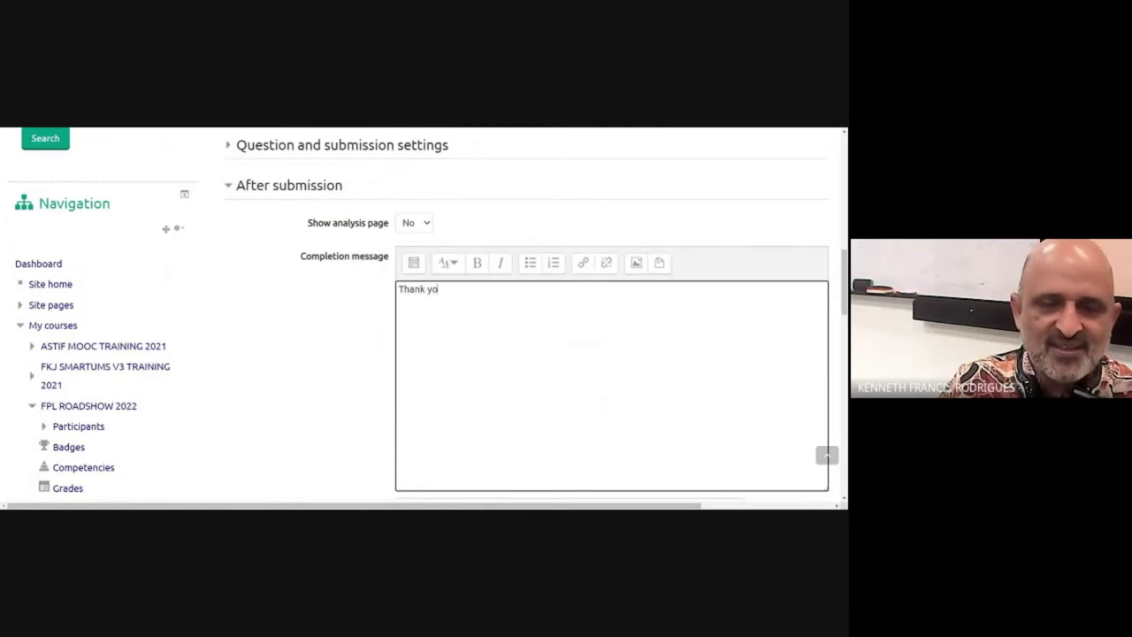
text(u for your fe)
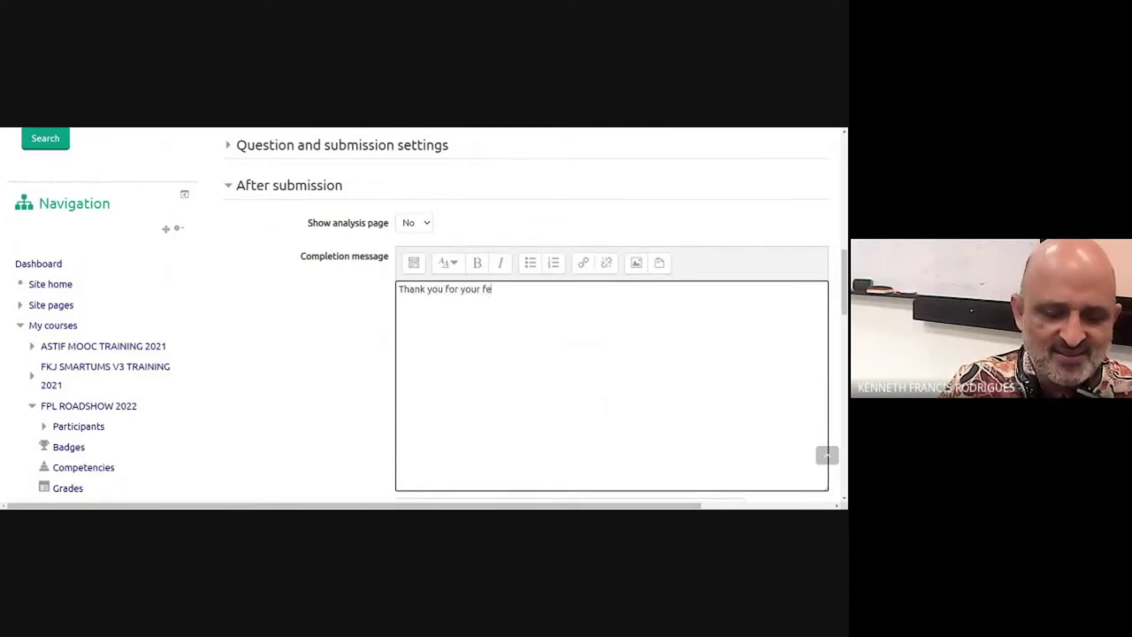
text(edback)
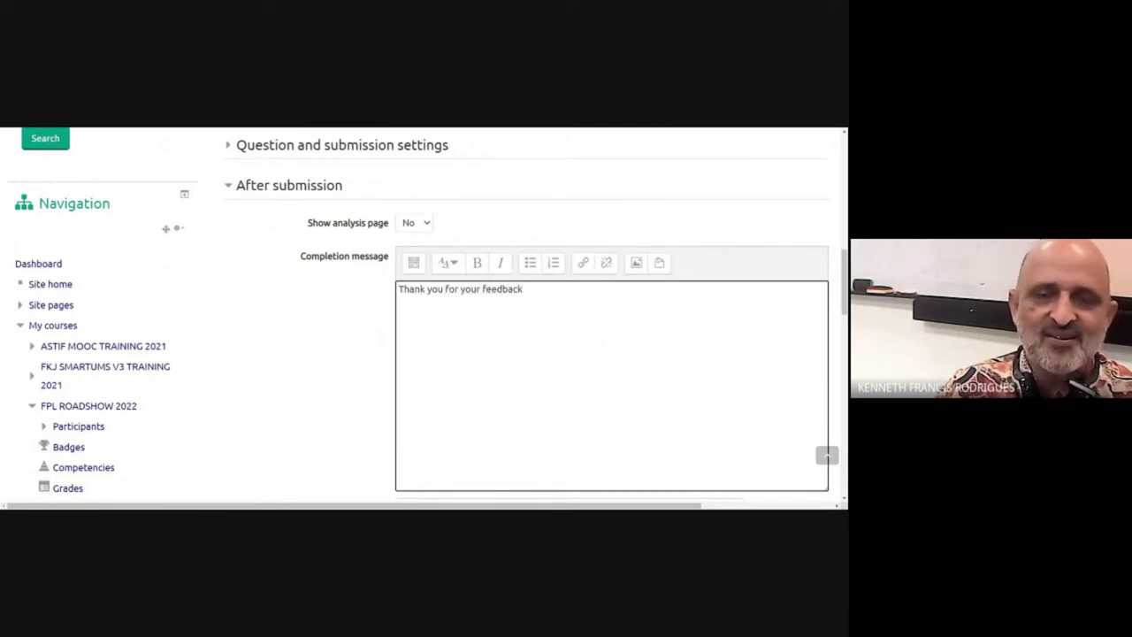
Step: Set the feedback's completion tracking to "Show activity as complete when conditions are met"
scroll(332, 349, up, 2)
scroll(332, 349, down, 4)
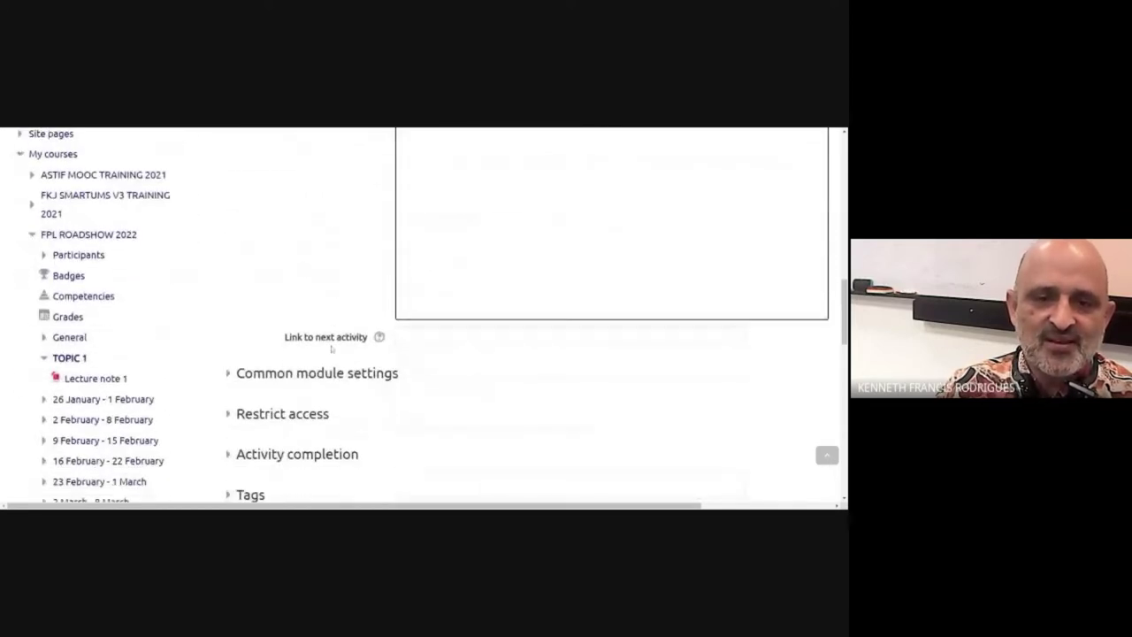
scroll(336, 351, down, 1)
scroll(300, 407, down, 3)
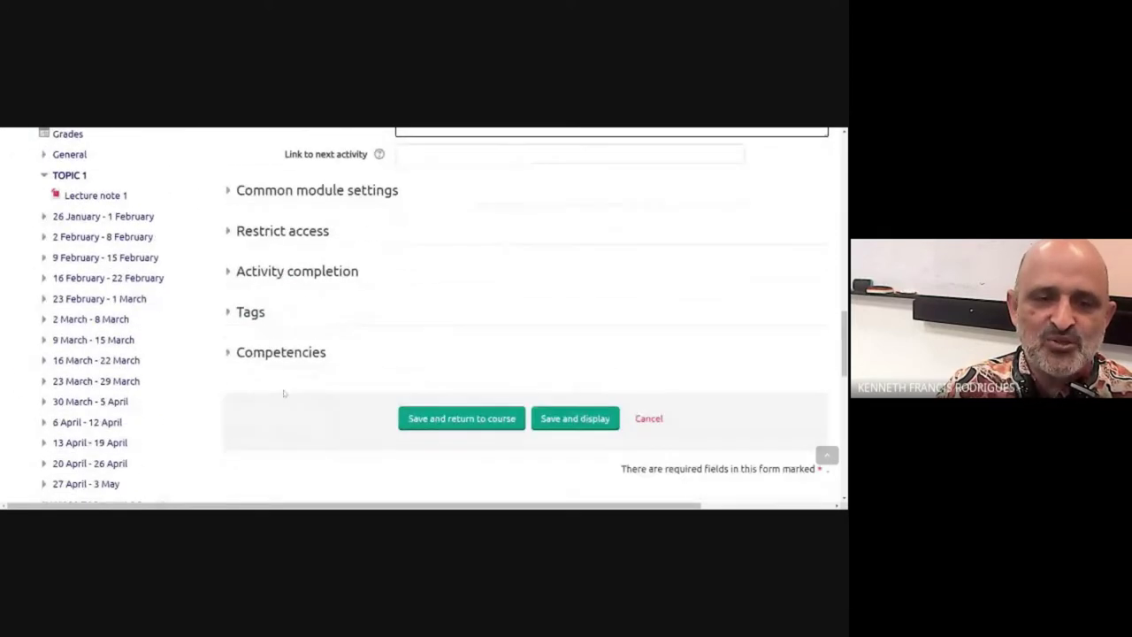
click(298, 271)
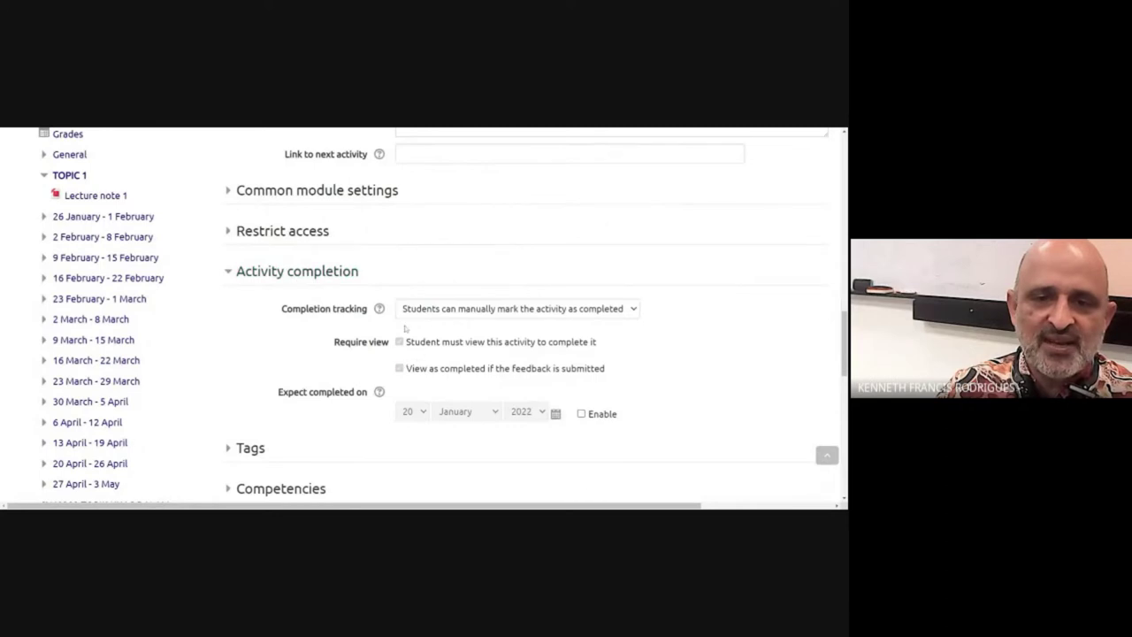
click(529, 324)
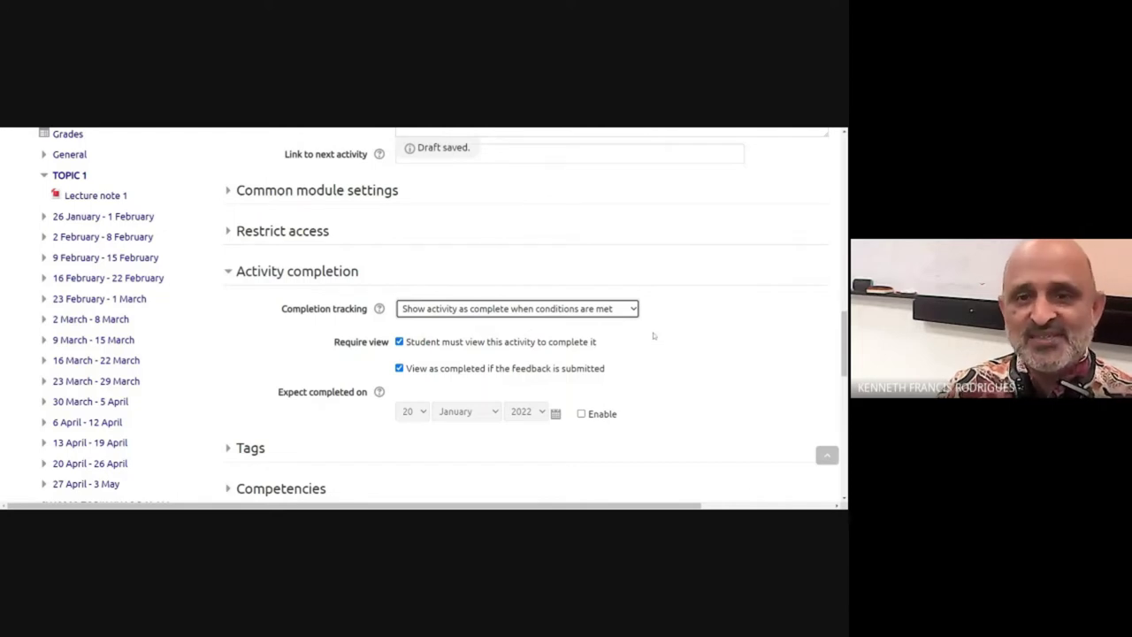
Step: Enable the expected completion date of 20 January 2022, then save and display the feedback activity
scroll(651, 336, down, 1)
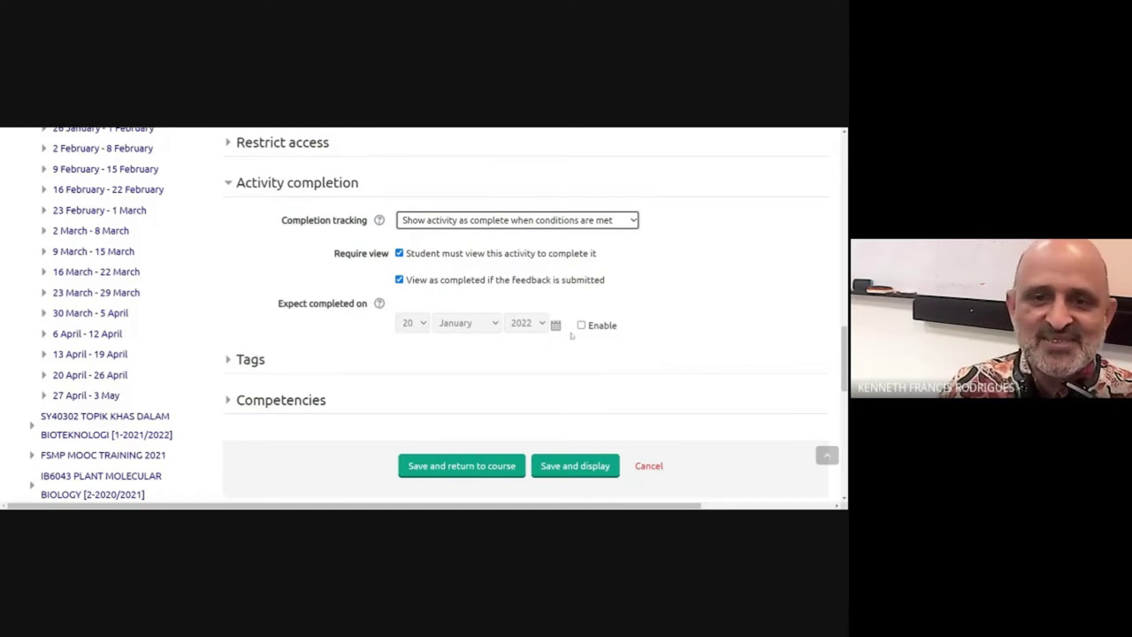
click(581, 326)
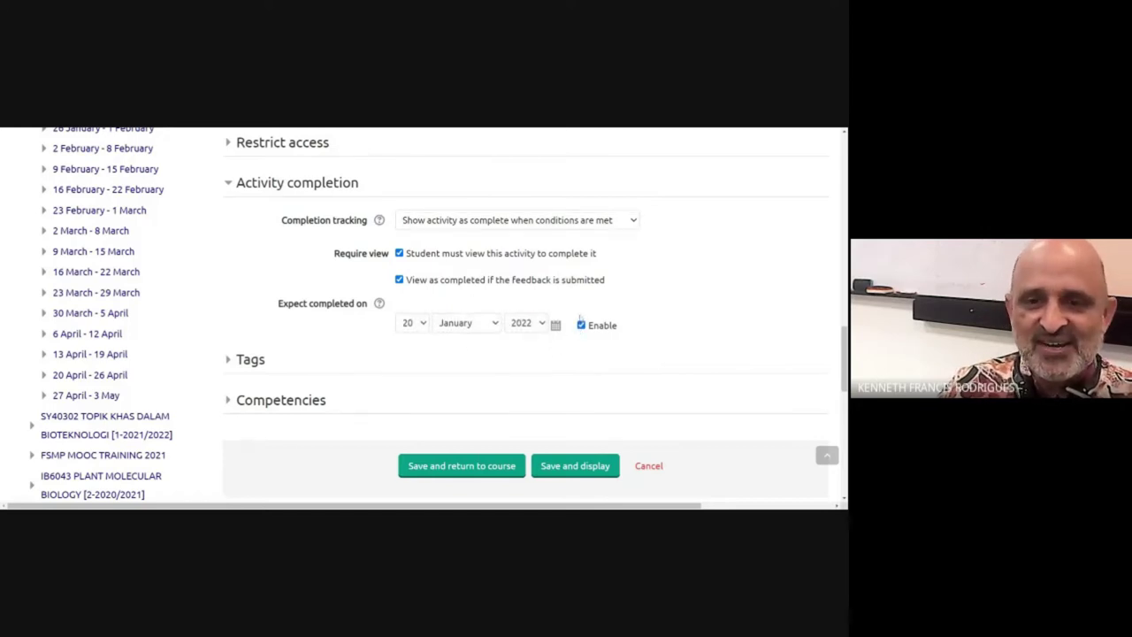
scroll(591, 443, down, 3)
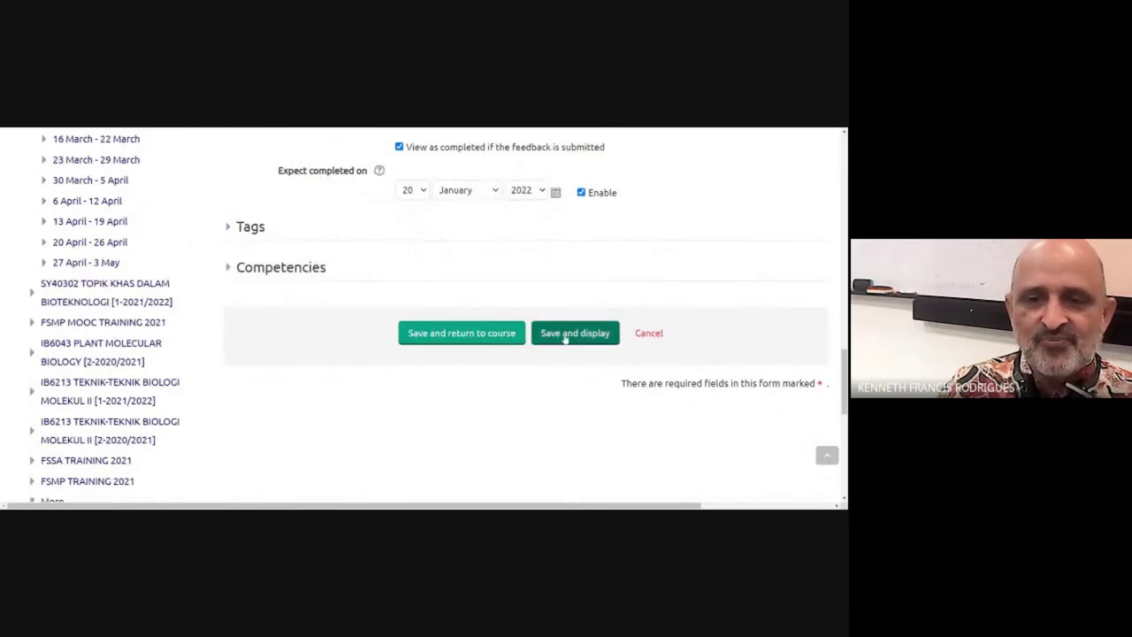
click(565, 334)
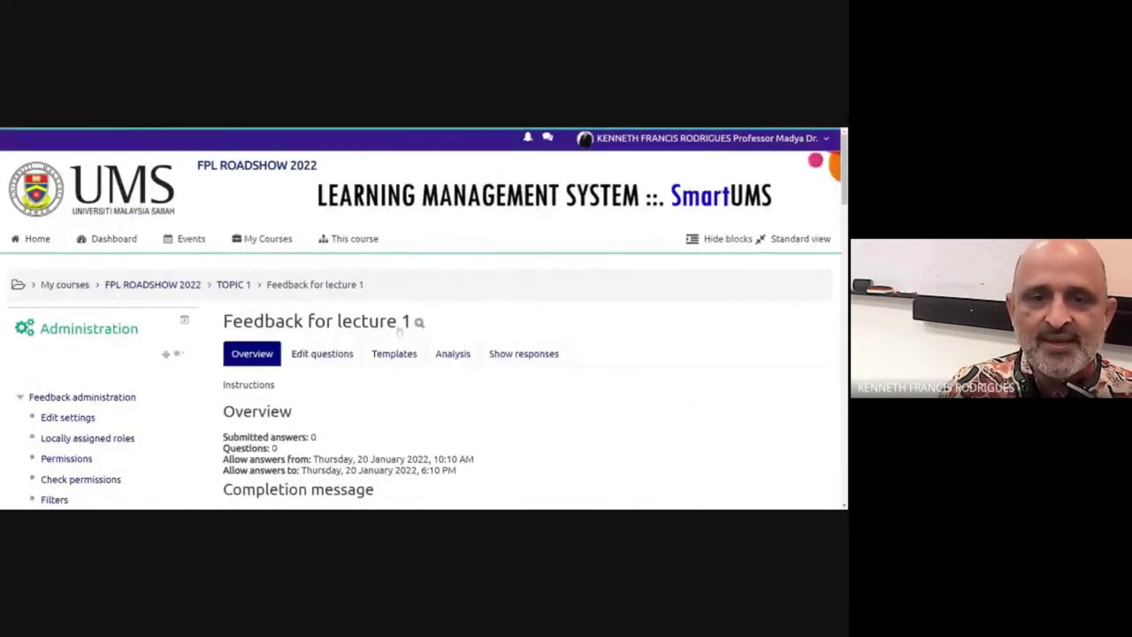
Step: Start a new "Longer text answer" question in the "Feedback for lecture 1" activity
click(328, 363)
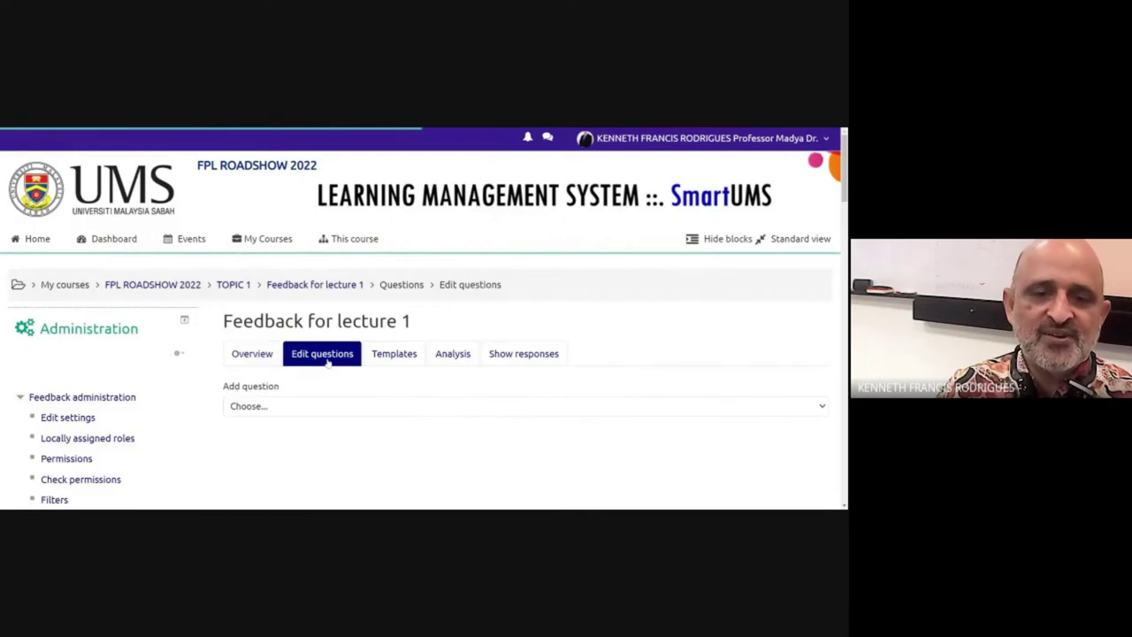
scroll(319, 344, down, 1)
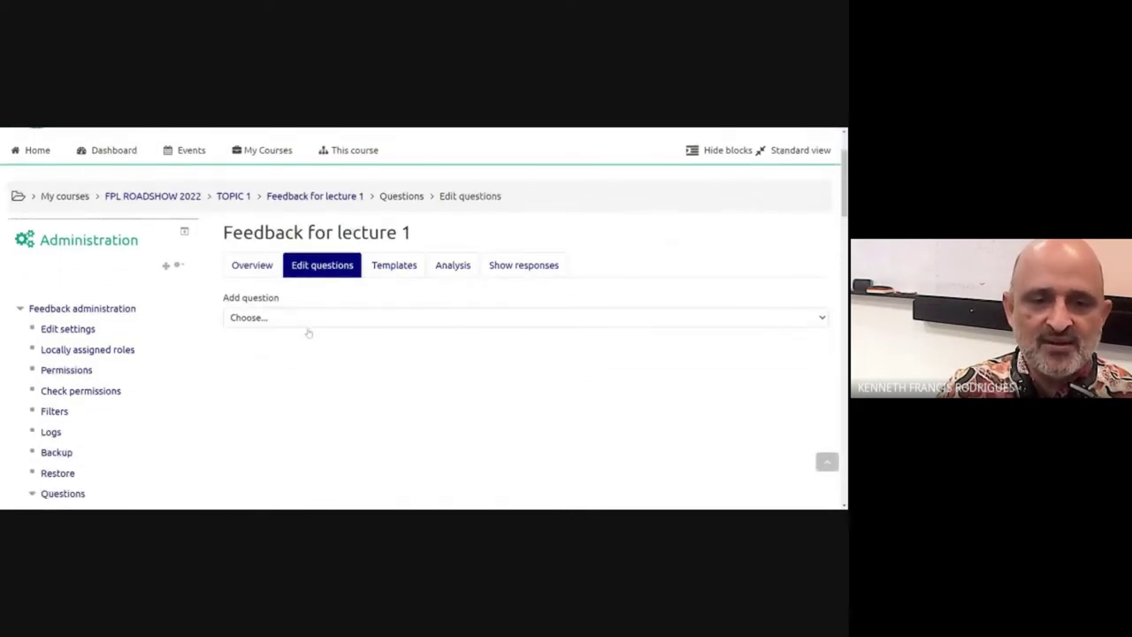
click(295, 399)
scroll(296, 399, down, 2)
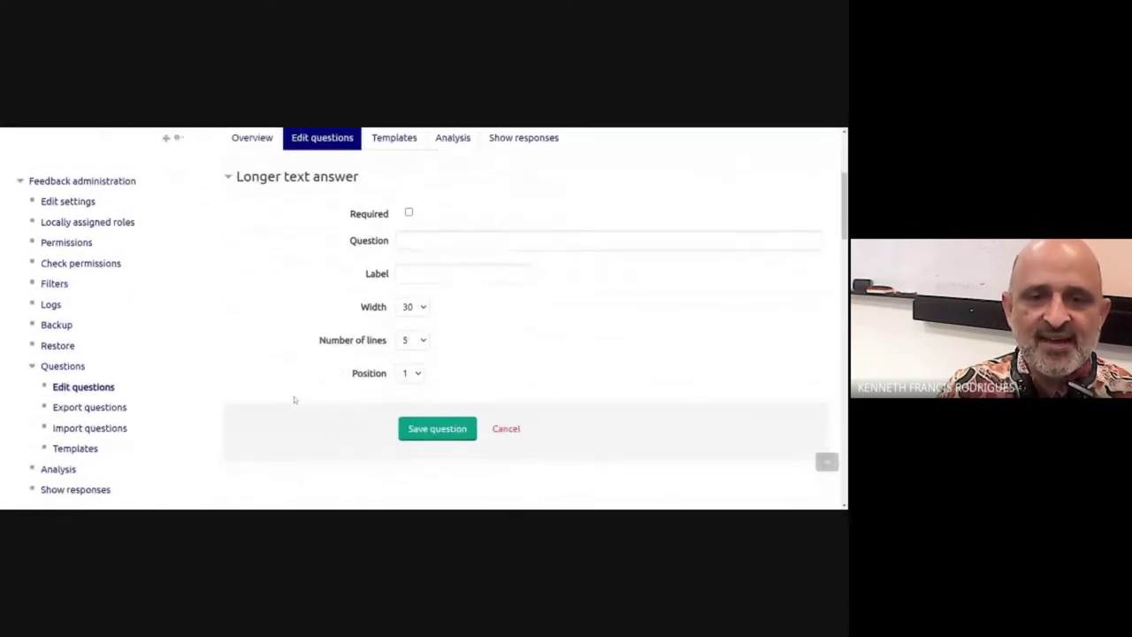
Step: Enter "Please post one link to a video on SMART farming." as the question text and save the question
click(460, 234)
text(Please post one i)
text(ink to a video on S)
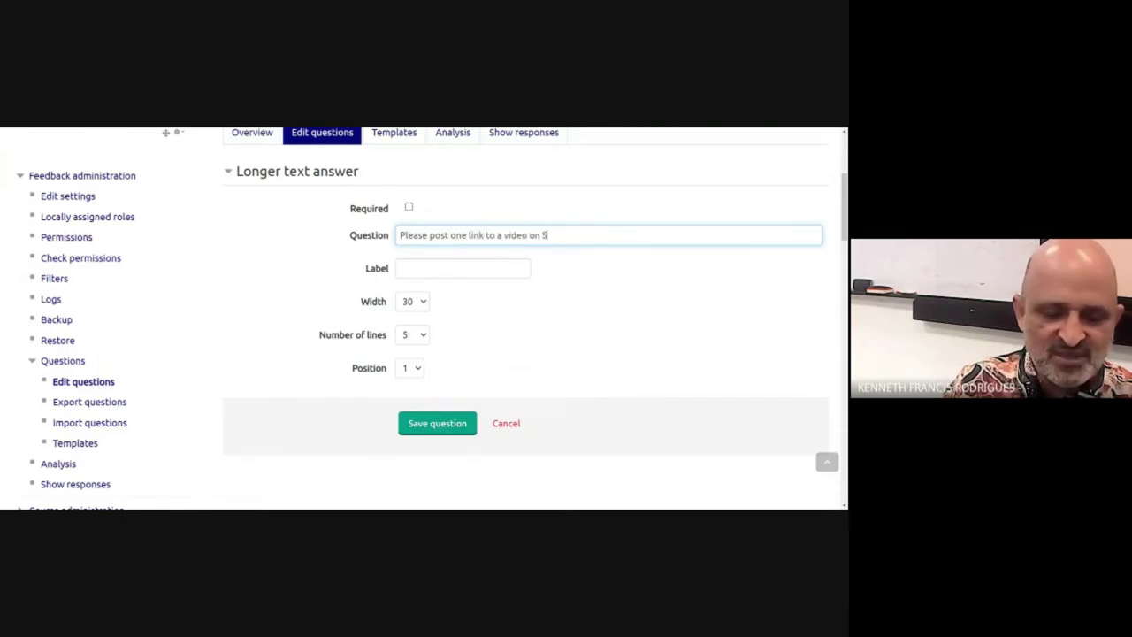
text(MAT farming.)
key(BackSpace)
key(BackSpace)
key(BackSpace)
key(BackSpace)
key(BackSpace)
key(BackSpace)
key(BackSpace)
key(BackSpace)
key(BackSpace)
key(BackSpace)
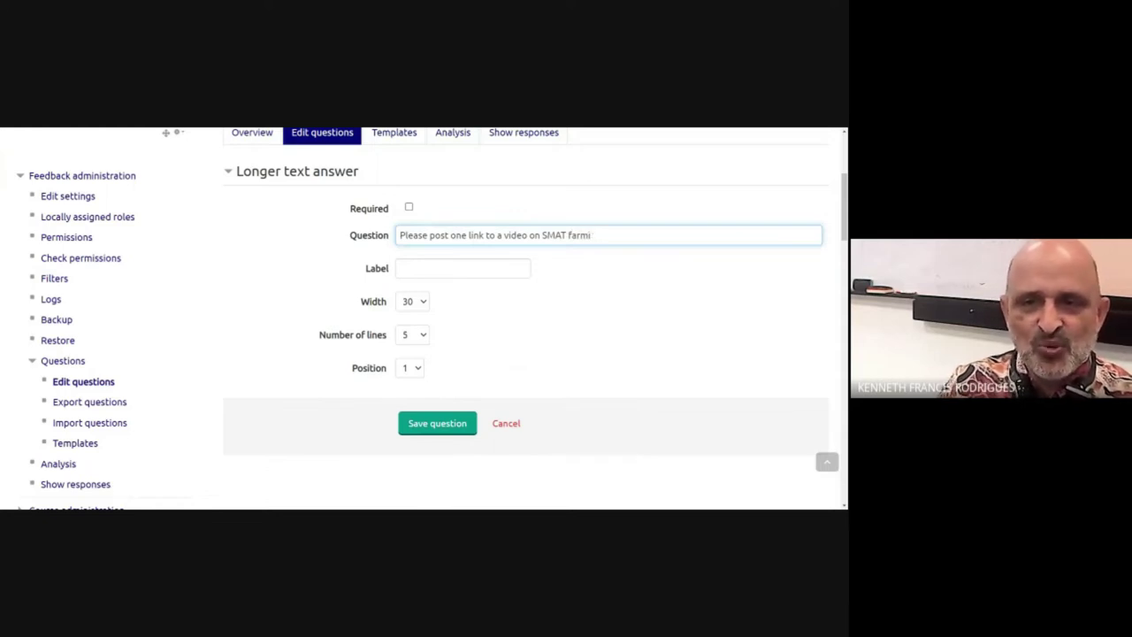
text(RT farming.)
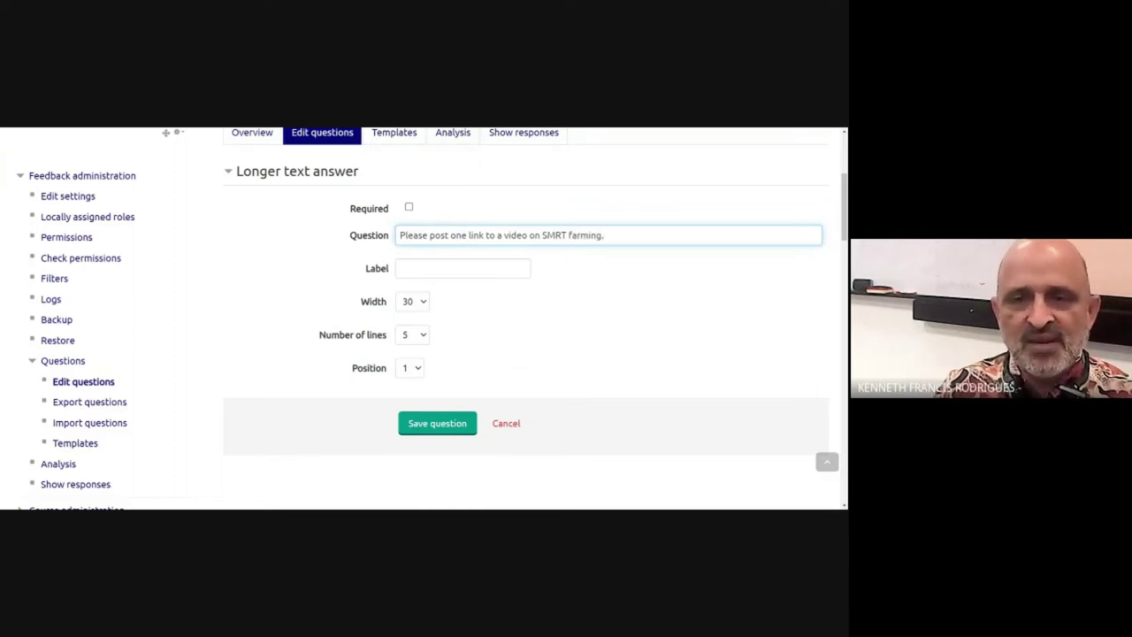
click(555, 235)
text(A)
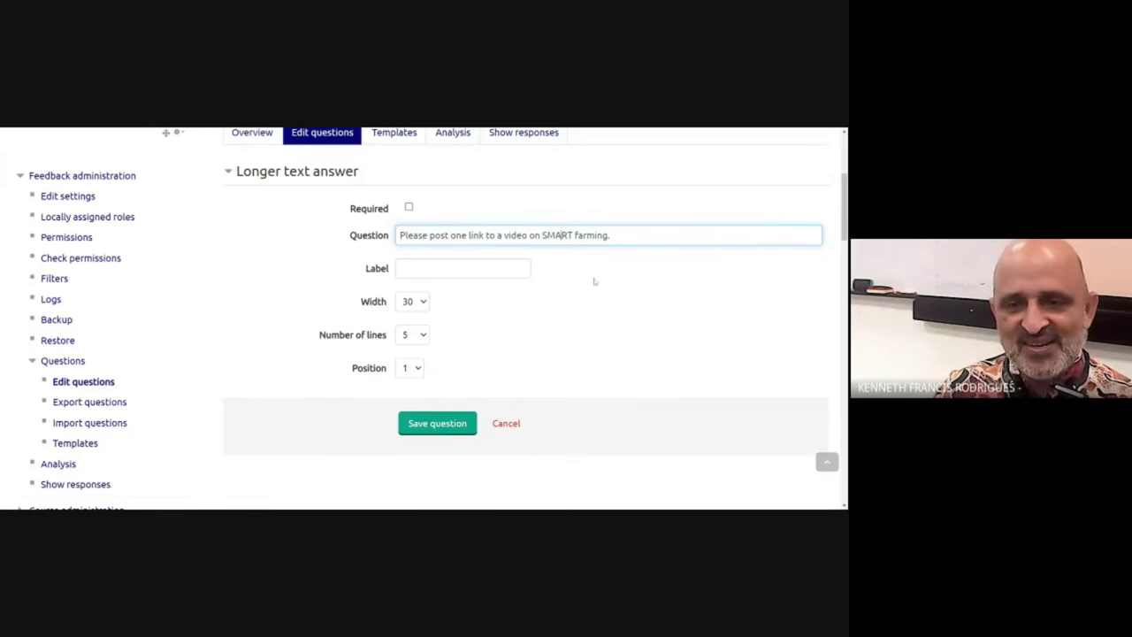
click(428, 436)
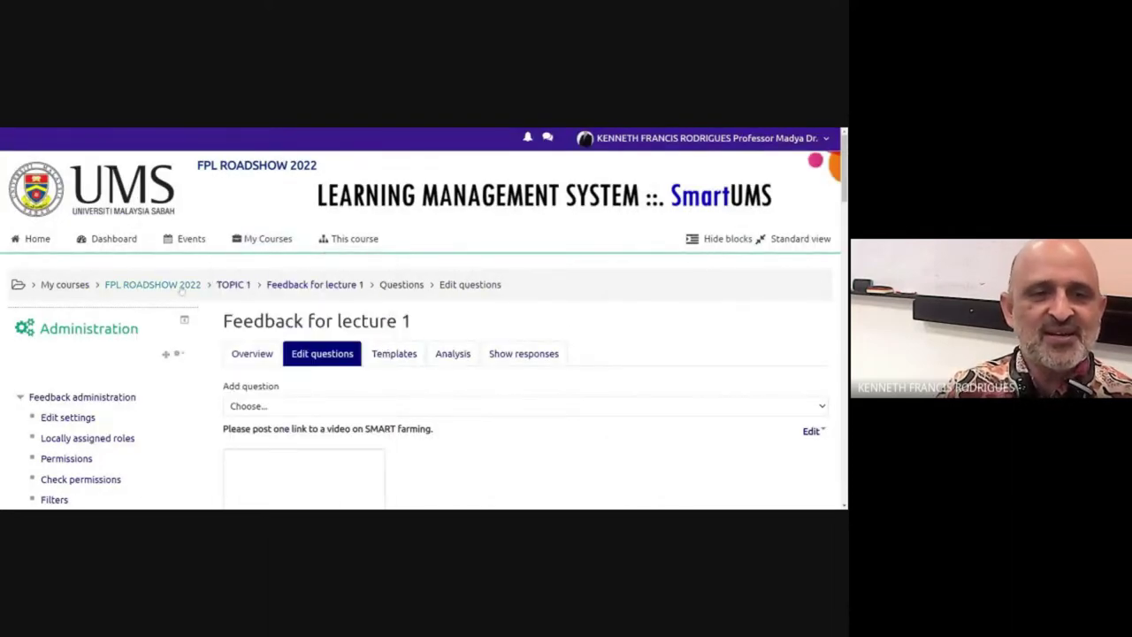
Step: Return to the FPL ROADSHOW 2022 course page and go to the TOPIC 1 section
mouse_move(349, 239)
mouse_move(287, 240)
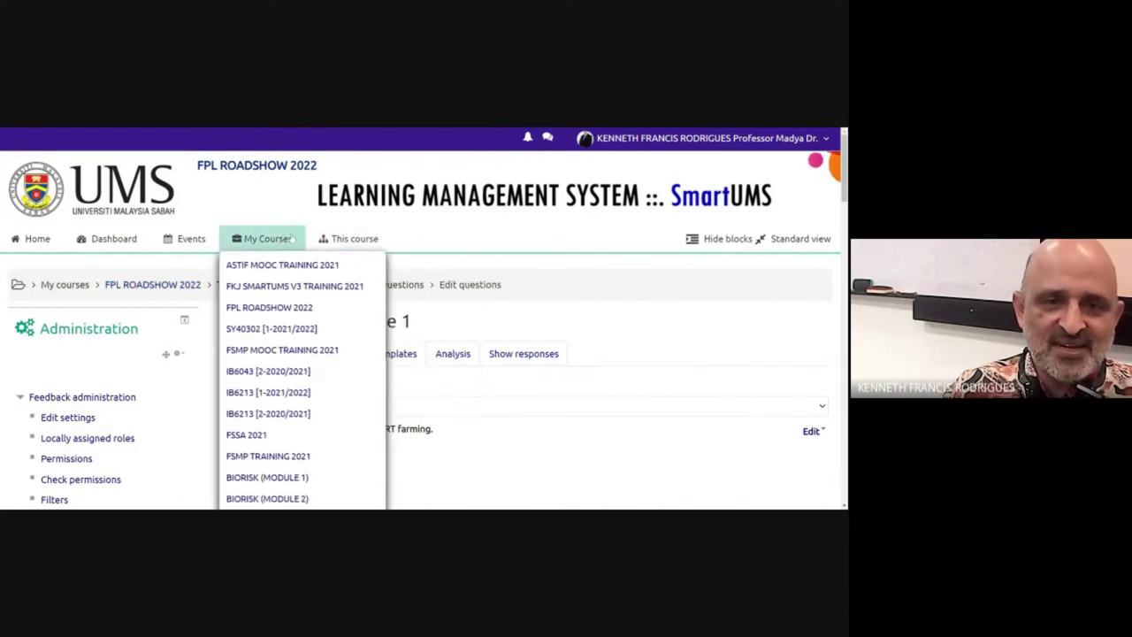
click(256, 312)
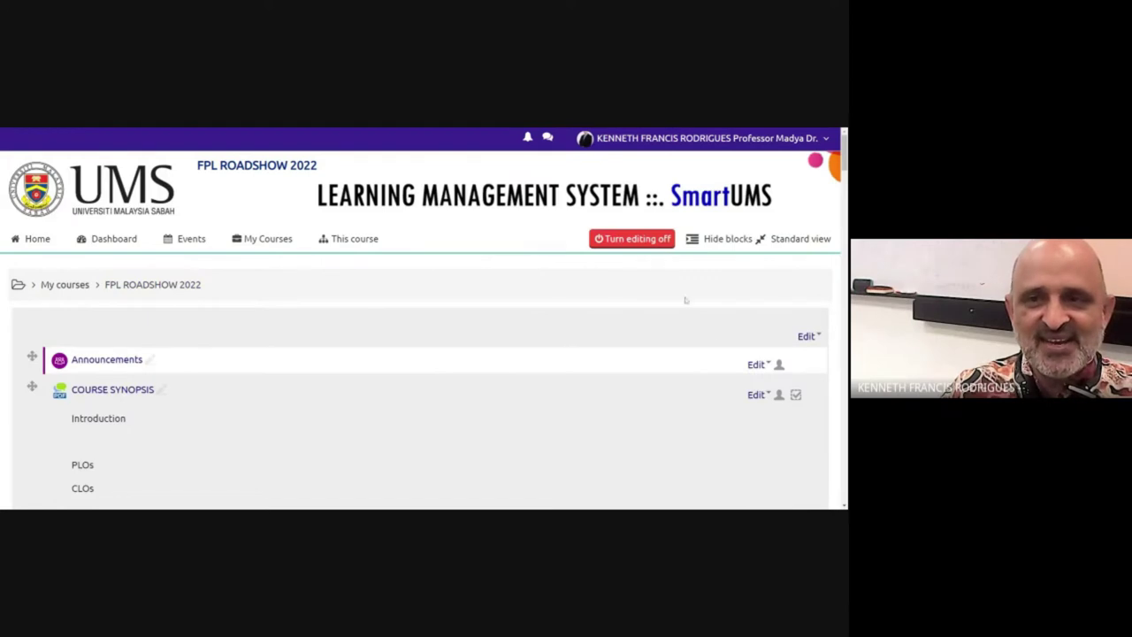
scroll(636, 289, down, 1)
scroll(634, 289, up, 1)
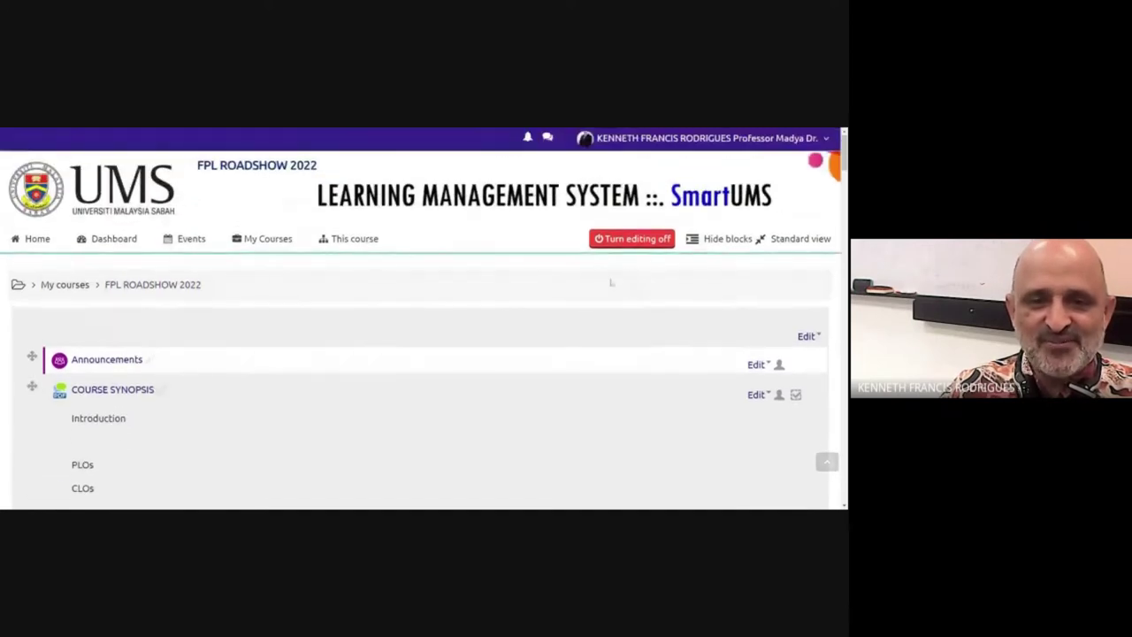
scroll(609, 283, down, 4)
scroll(306, 320, down, 1)
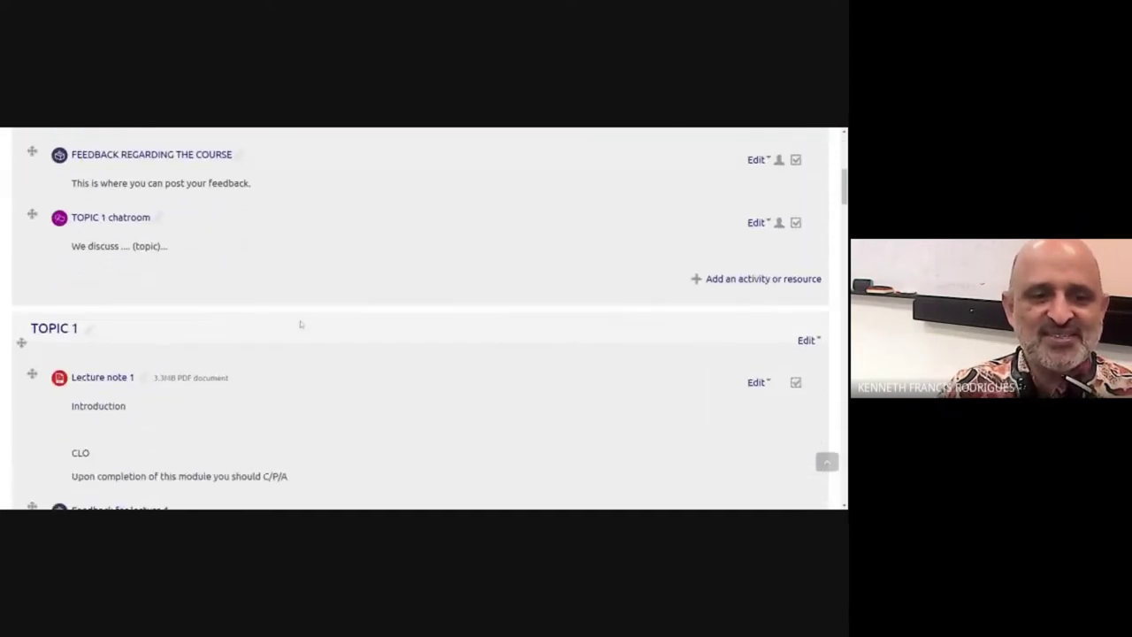
scroll(194, 407, down, 2)
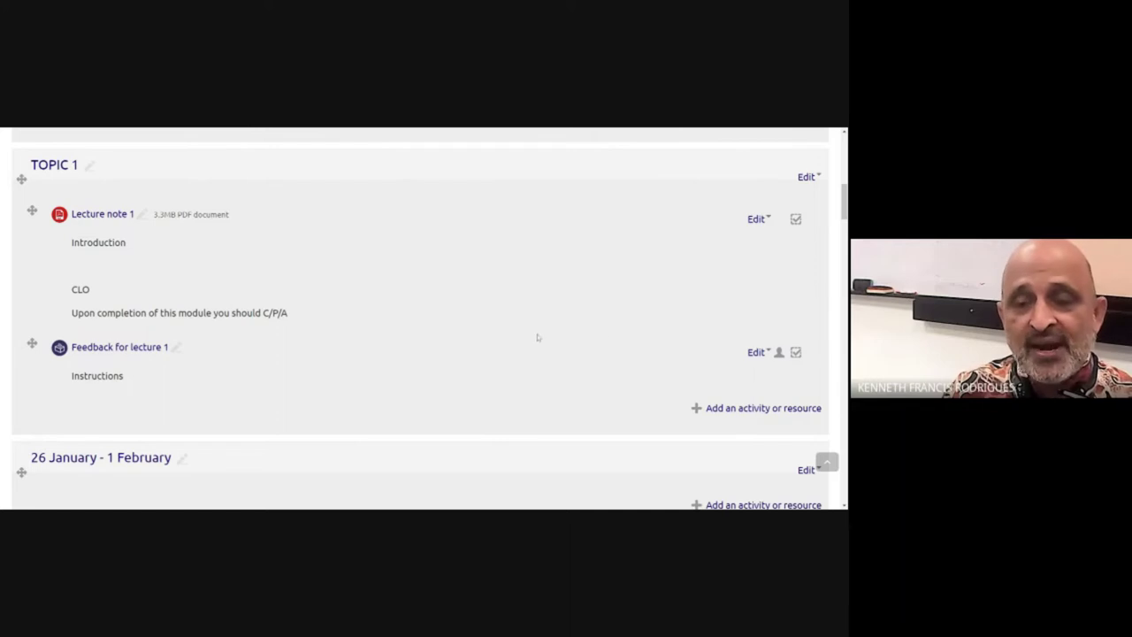
click(698, 411)
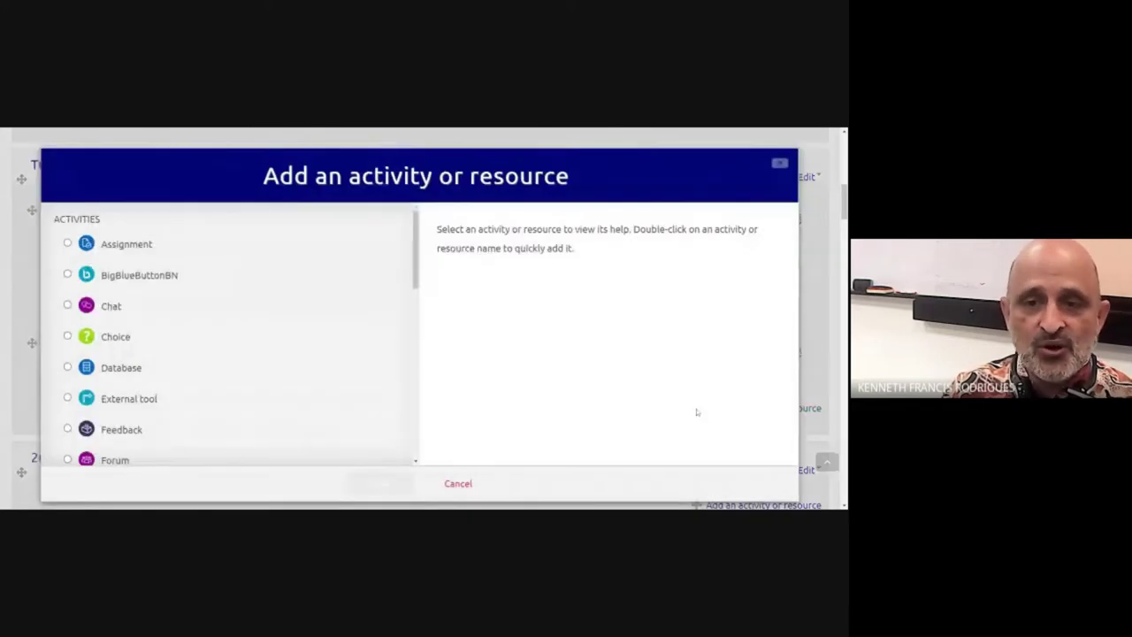
drag(416, 279, 340, 453)
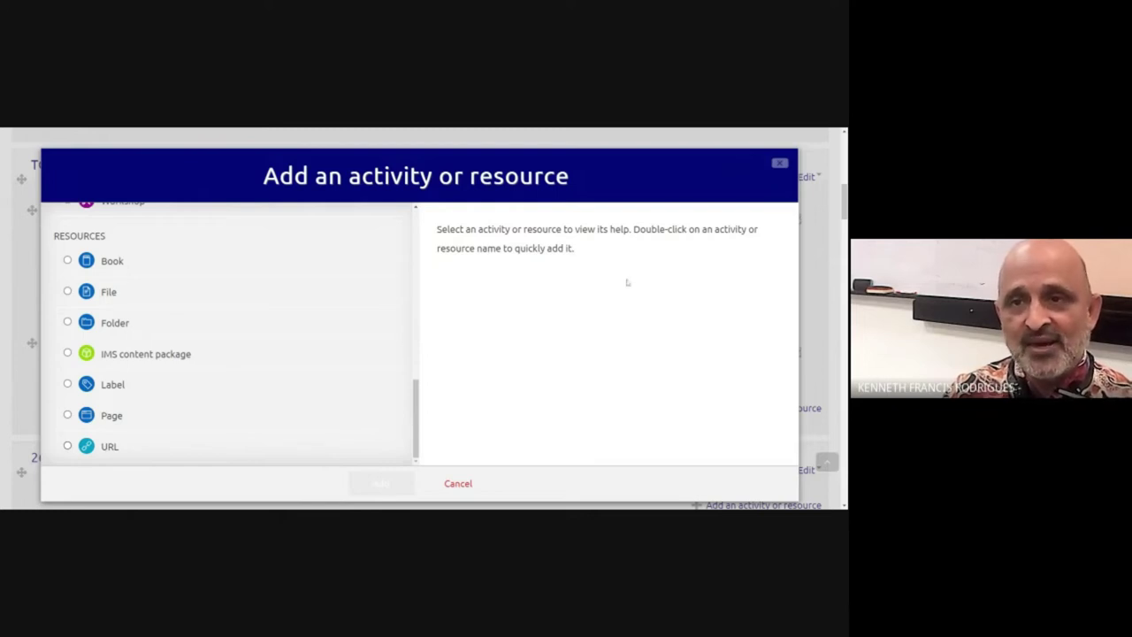
click(780, 165)
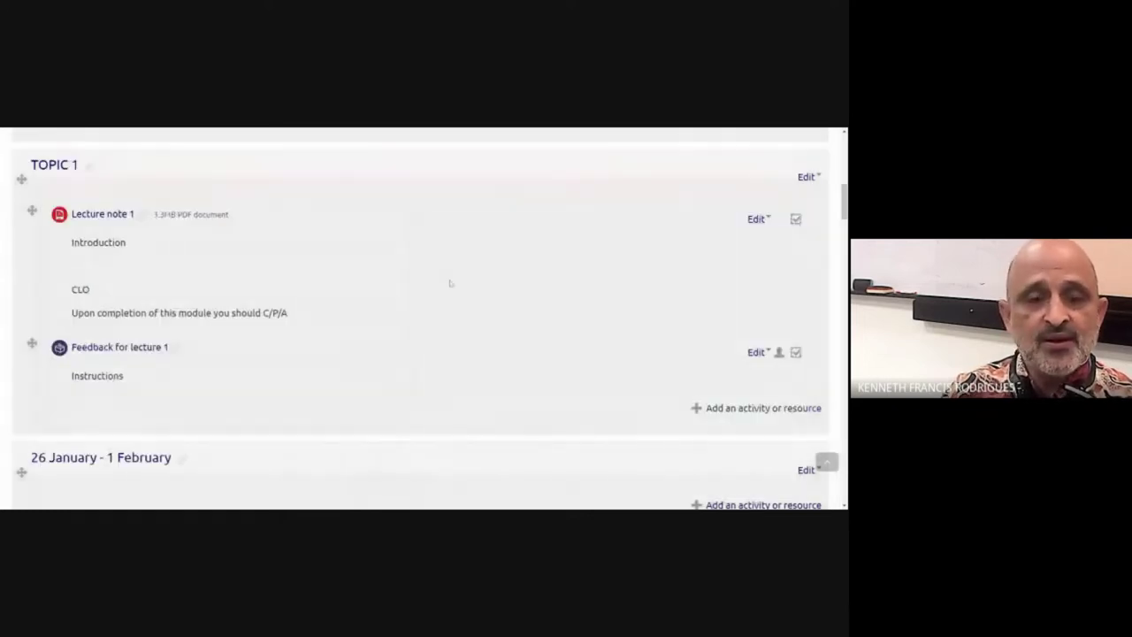
Step: Add a new Assignment activity to TOPIC 1 and name it "SMART FARMING 101"
click(700, 408)
scroll(302, 327, down, 3)
scroll(301, 328, down, 4)
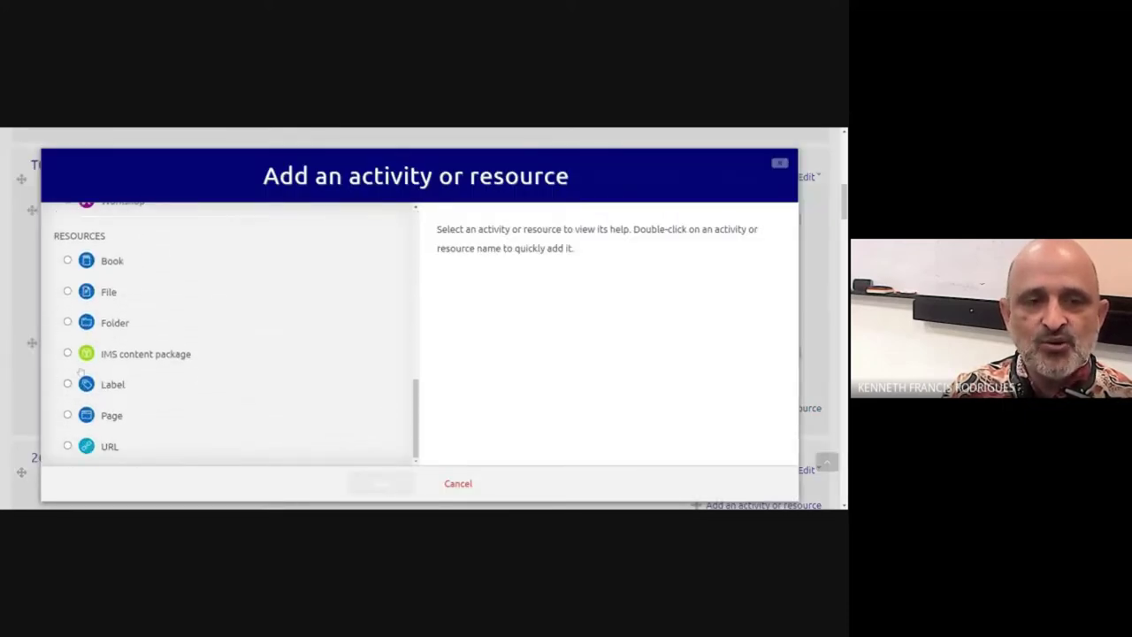
scroll(80, 371, up, 2)
scroll(80, 371, up, 5)
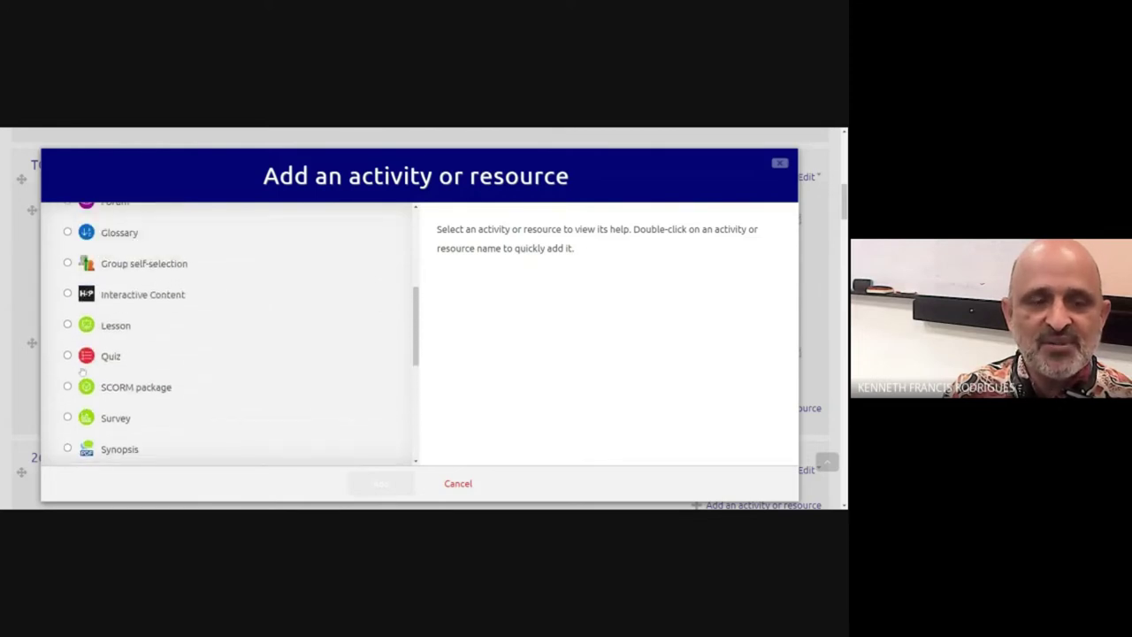
scroll(80, 372, up, 2)
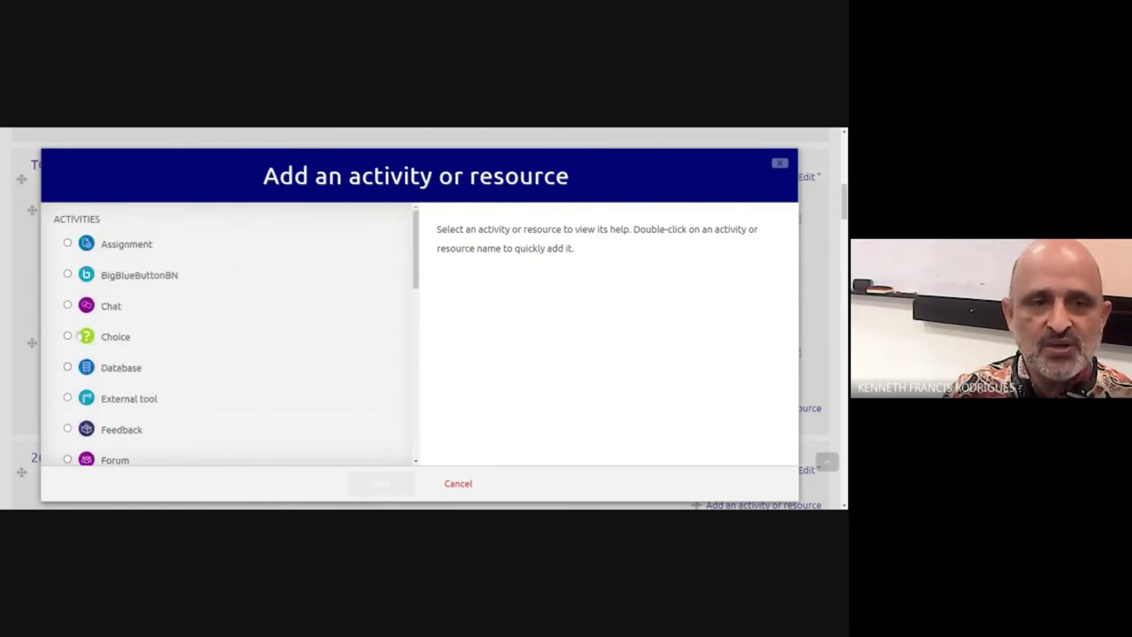
click(66, 245)
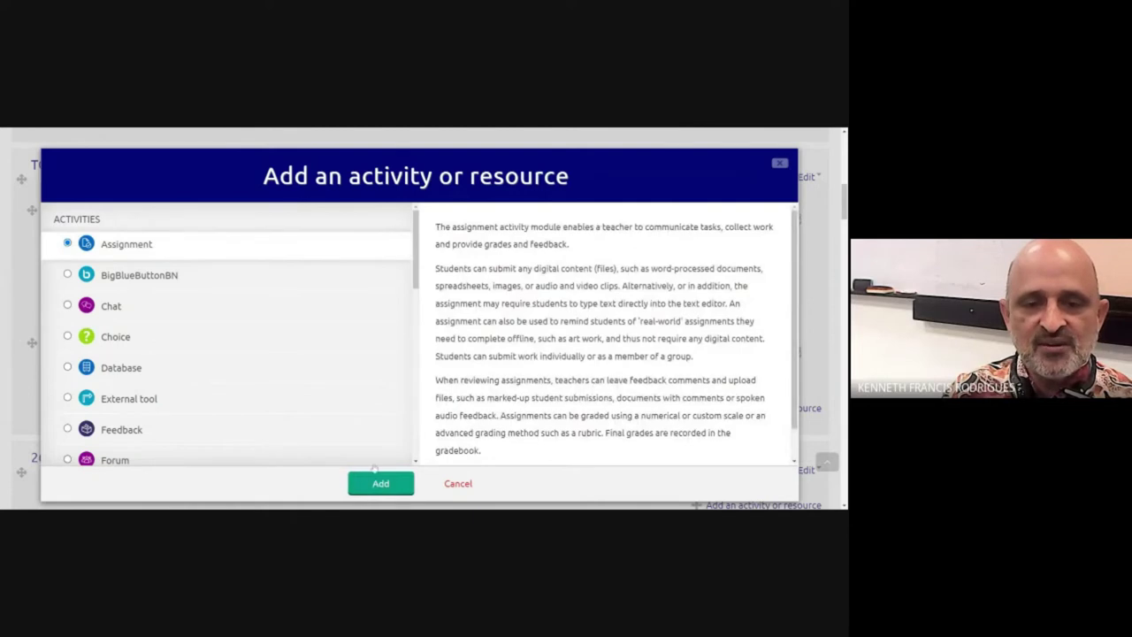
click(380, 484)
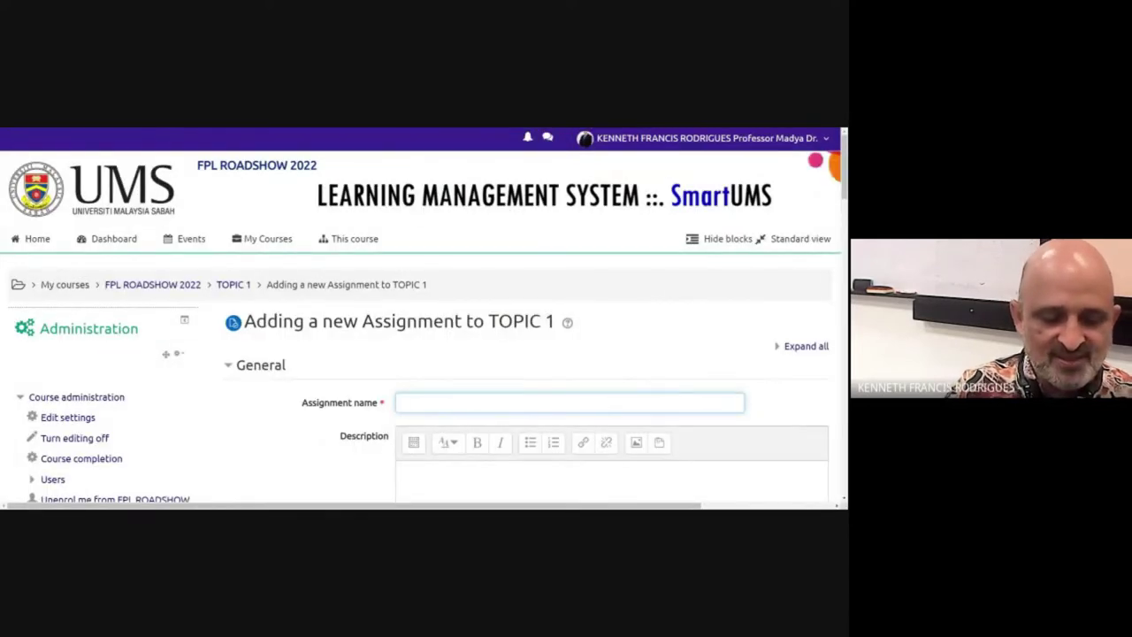
text(SMART FARMING)
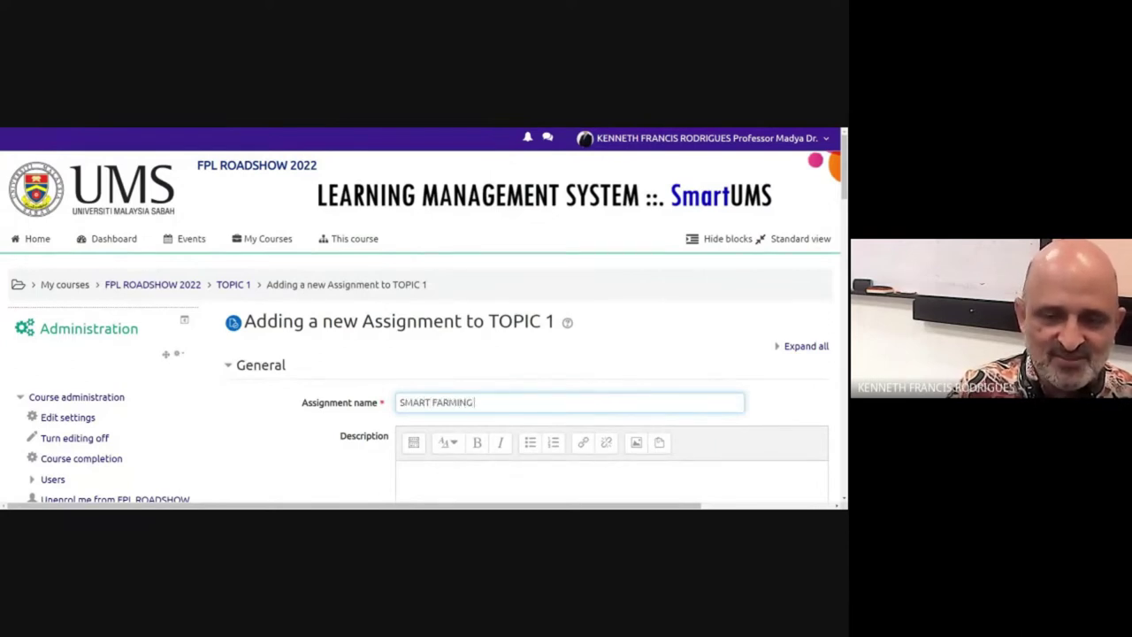
text( 101)
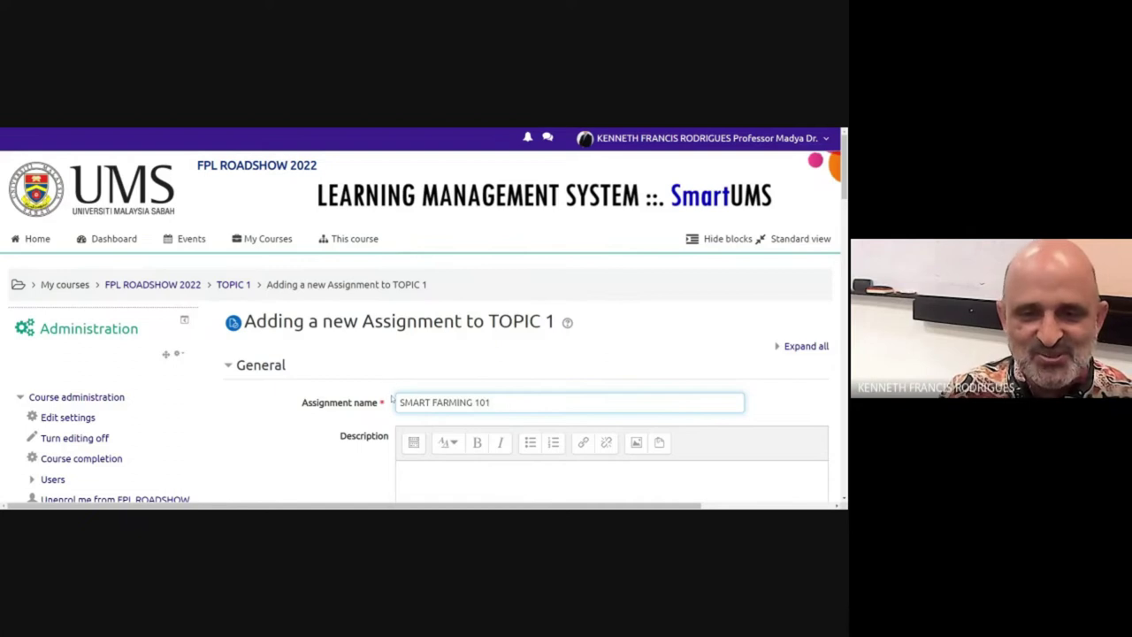
Step: Enter "Introduction" and "Rubric" on separate lines in the assignment's description
scroll(386, 397, down, 3)
click(425, 397)
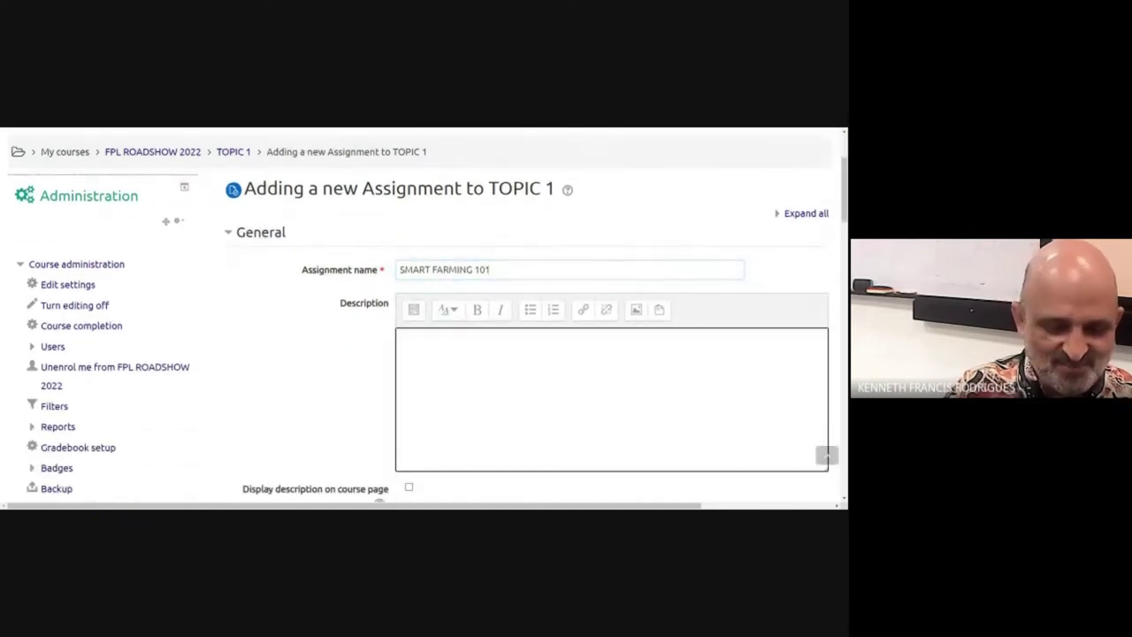
text(Introduction)
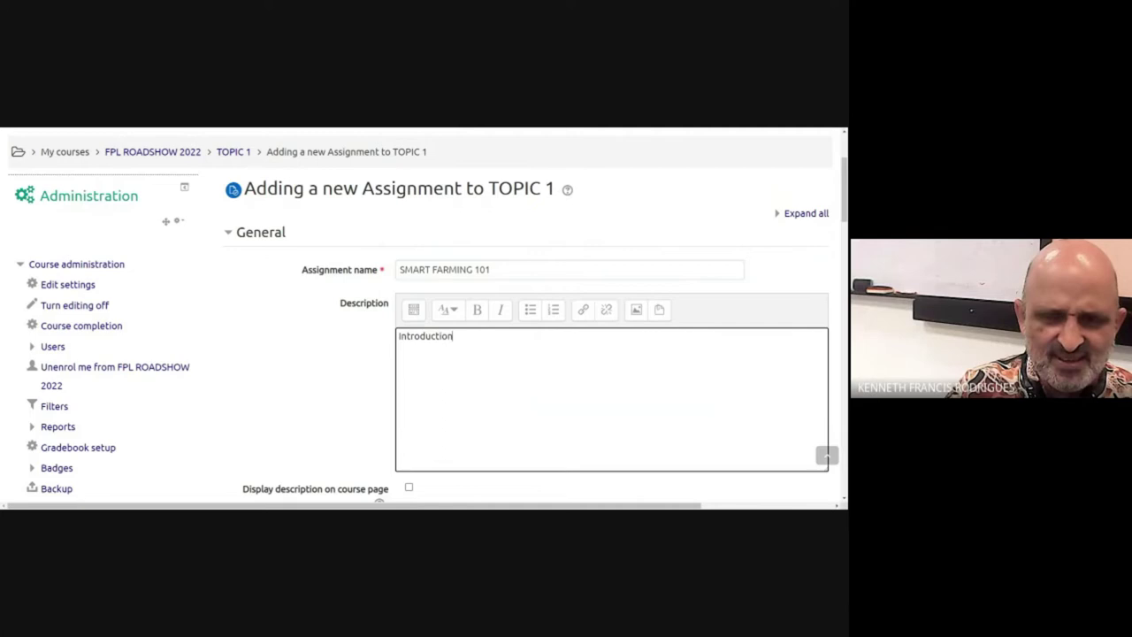
key(Return)
text(Rubruid)
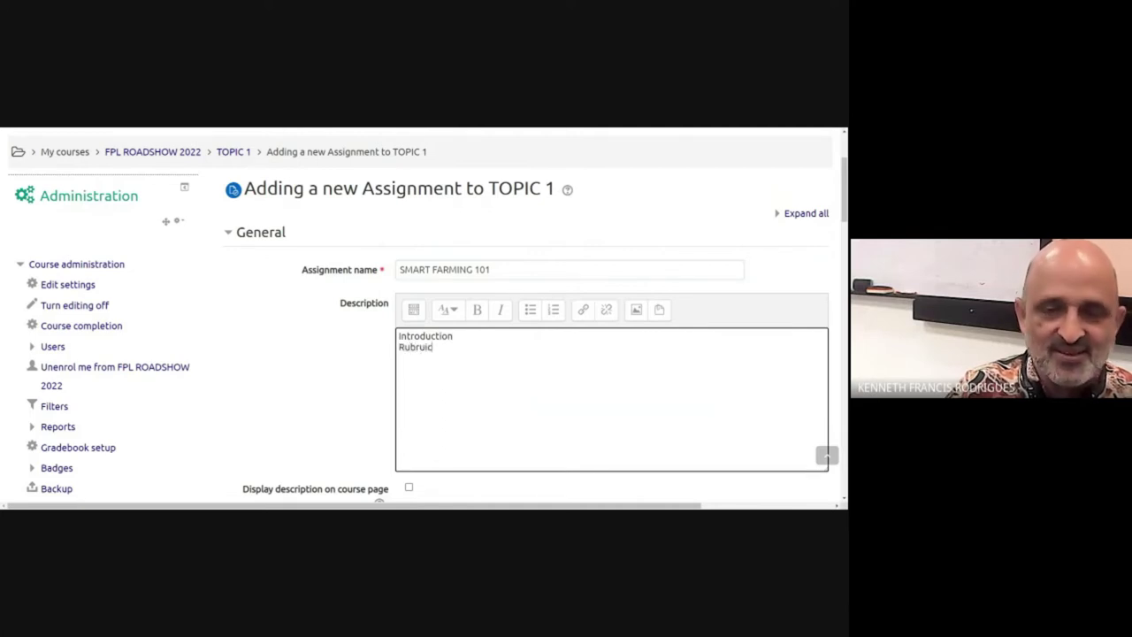
key(BackSpace)
key(BackSpace)
key(BackSpace)
text(ic)
key(Return)
Step: Add the line "(Late submission: deduction of 5%)" below "Rubric" in the assignment's description
text(()
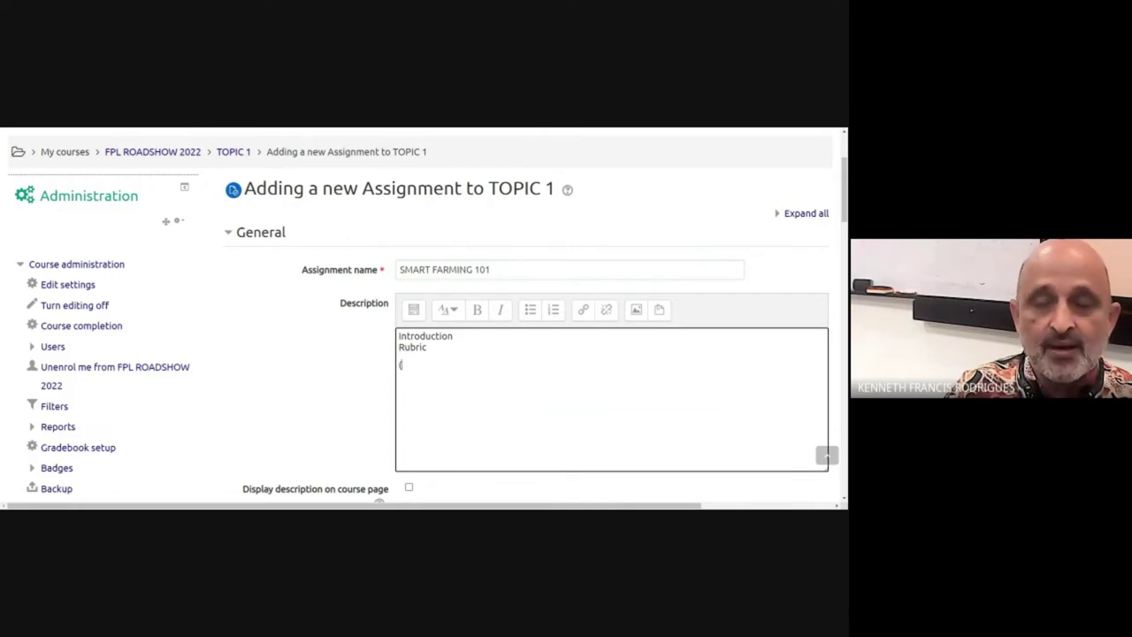
text(Late submission)
text(decuct)
key(BackSpace)
key(BackSpace)
key(BackSpace)
key(BackSpace)
text(duct)
key(BackSpace)
key(BackSpace)
key(BackSpace)
text(duction of )
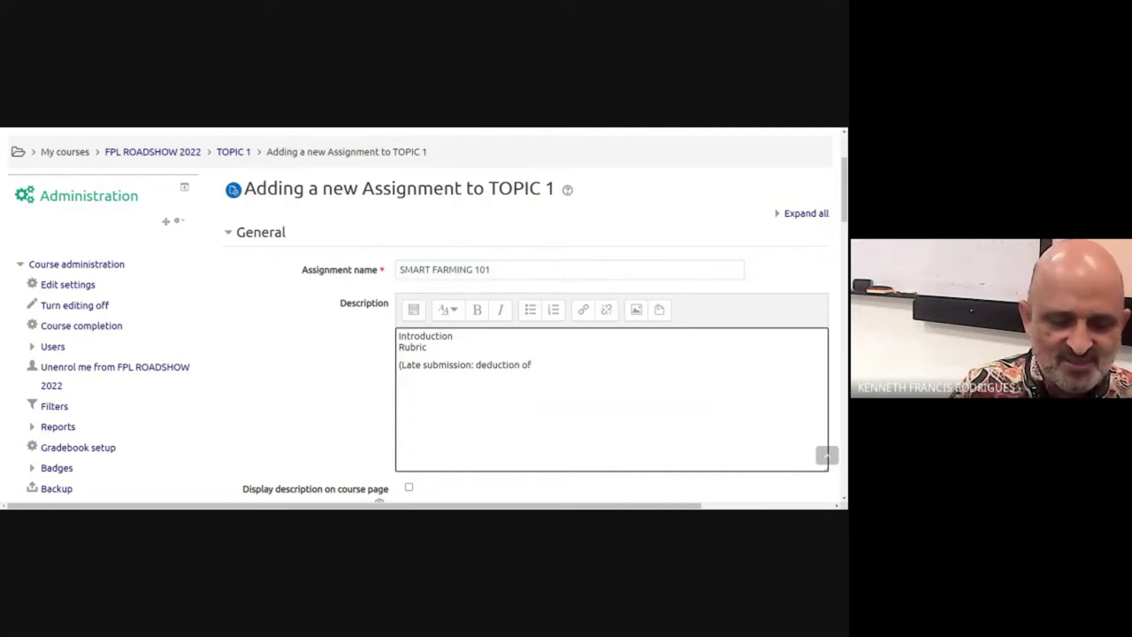
text(5%))
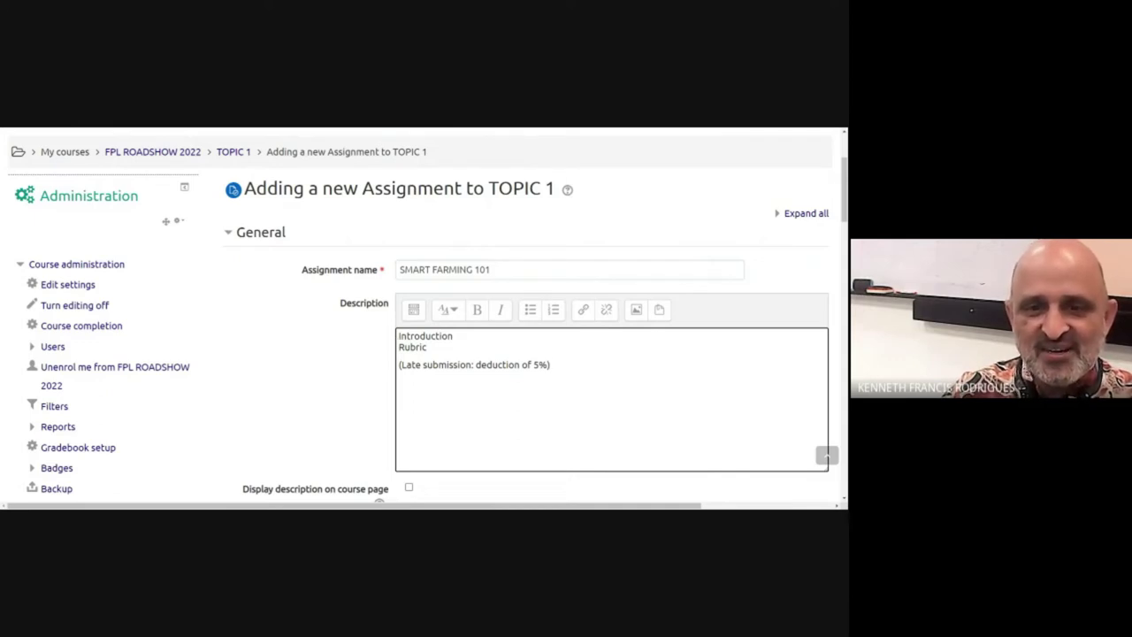
Step: Set the assignment's description to display on the course page
scroll(530, 354, down, 2)
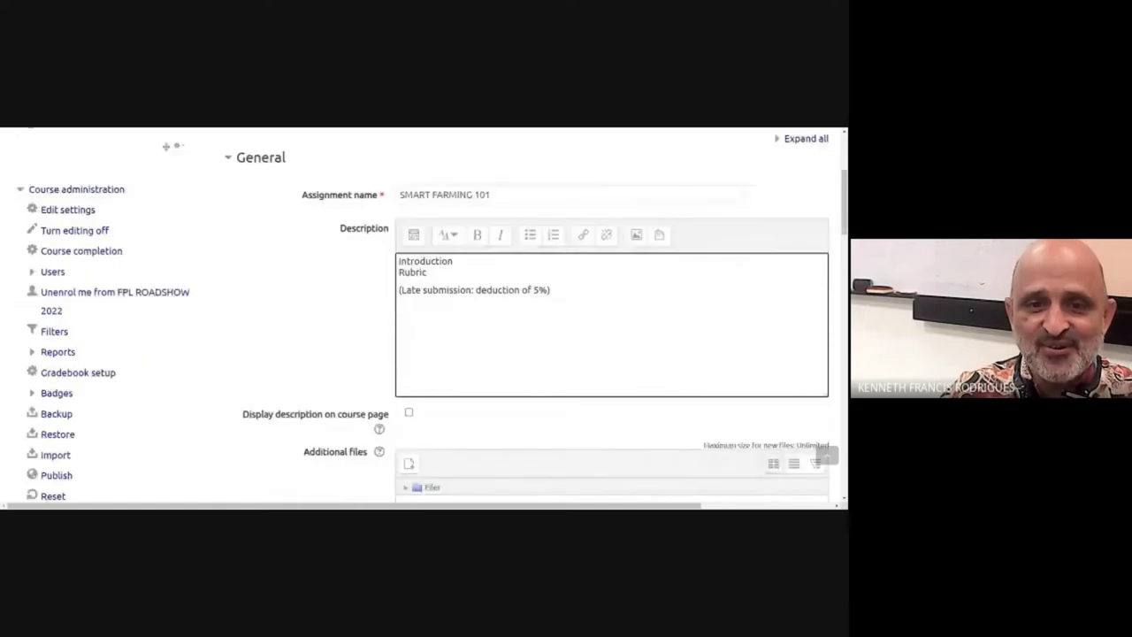
click(408, 353)
scroll(234, 282, down, 2)
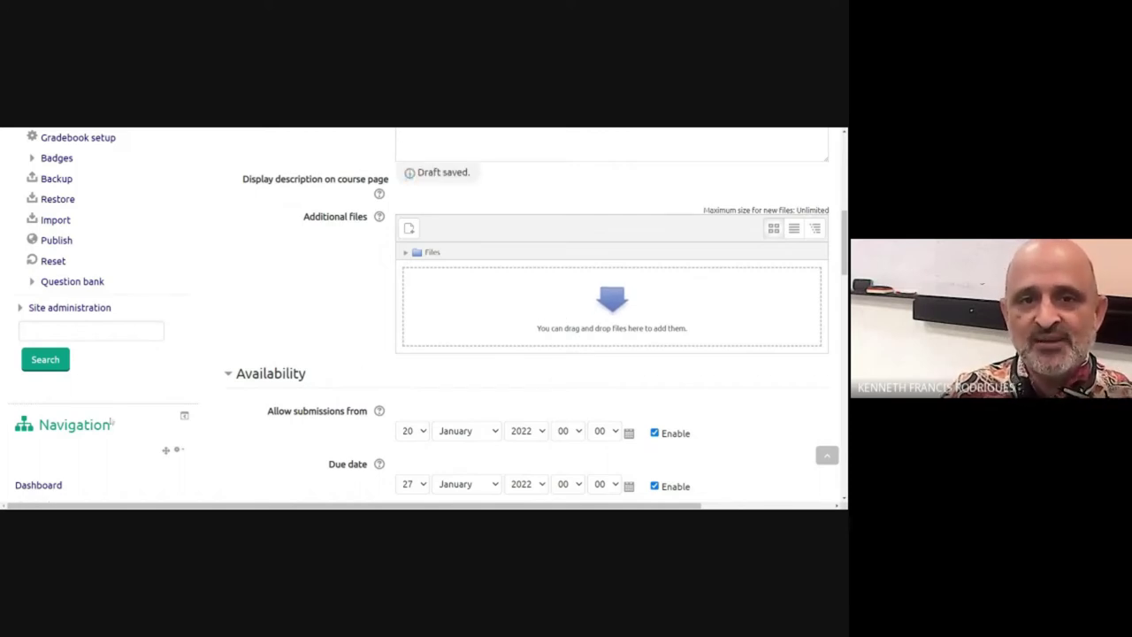
Step: Review the assignment's availability dates and set the maximum submission size to 20MB
scroll(630, 300, down, 3)
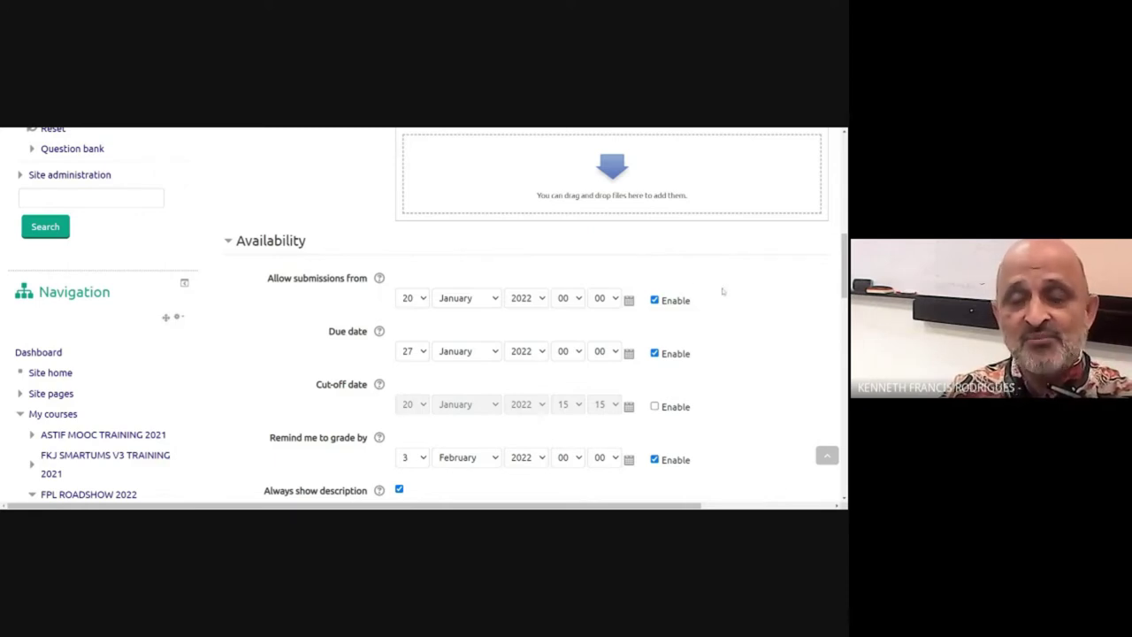
scroll(716, 293, down, 1)
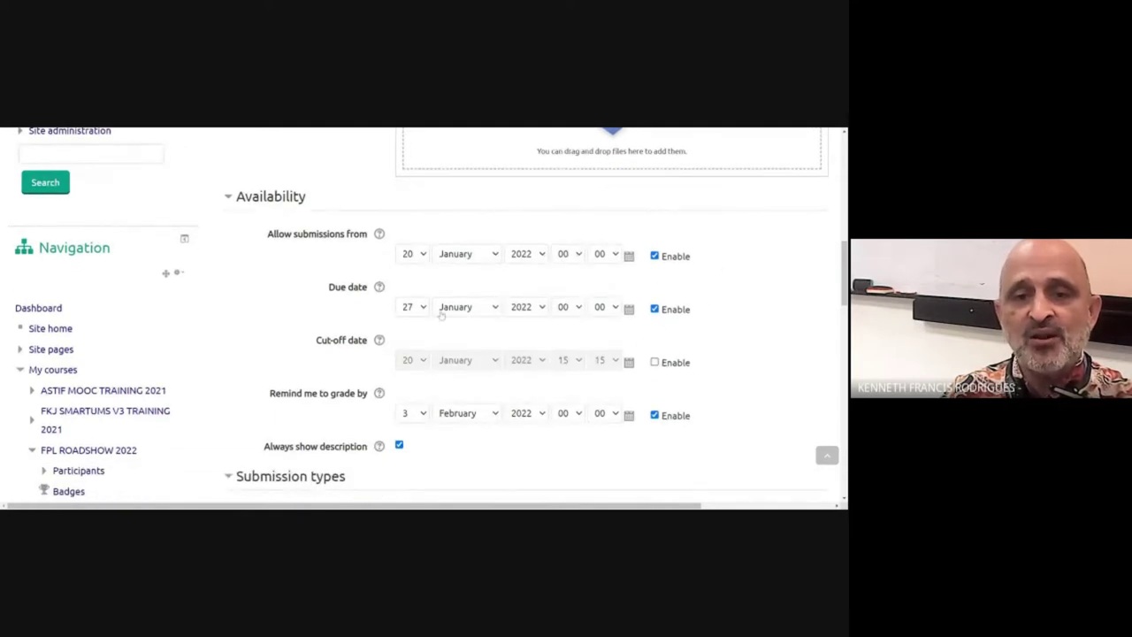
scroll(632, 397, down, 2)
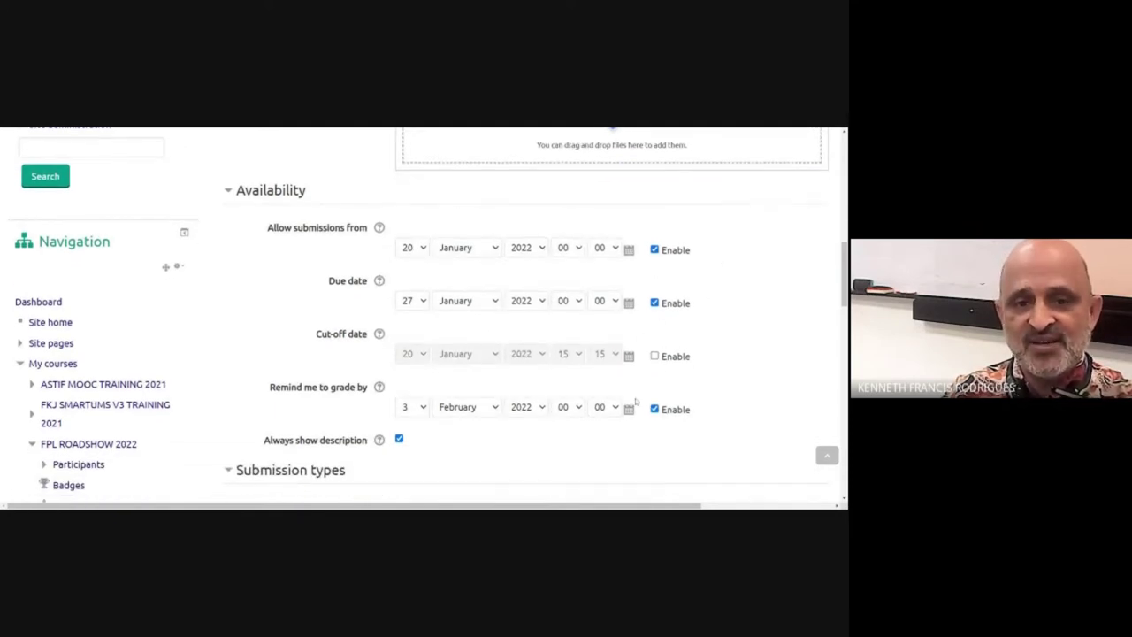
scroll(633, 396, down, 5)
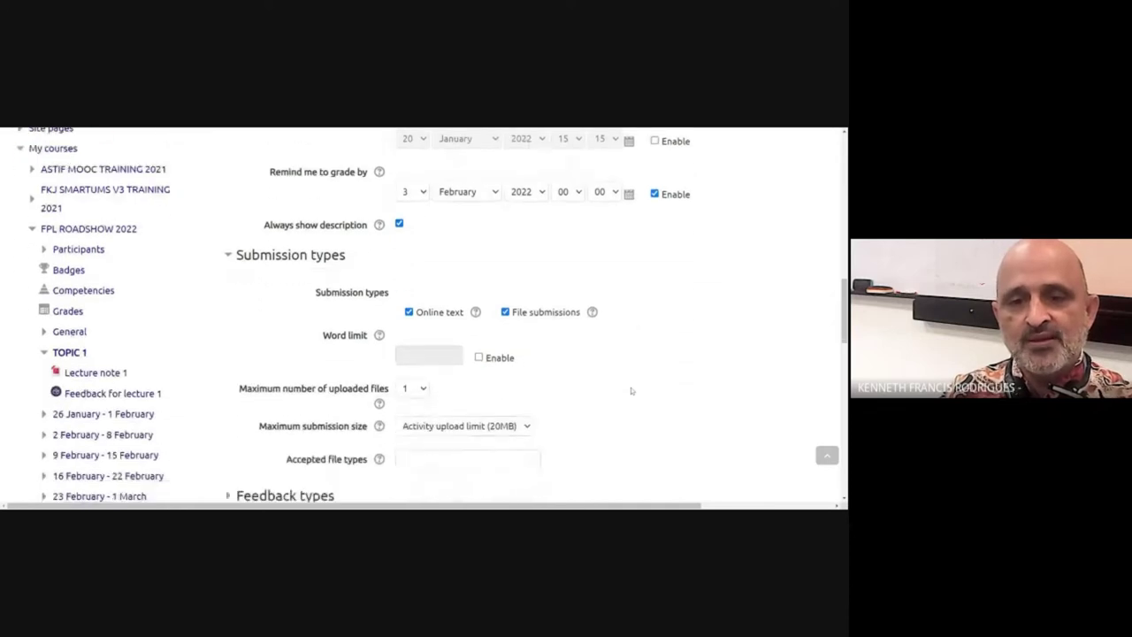
scroll(631, 390, down, 1)
scroll(629, 392, up, 1)
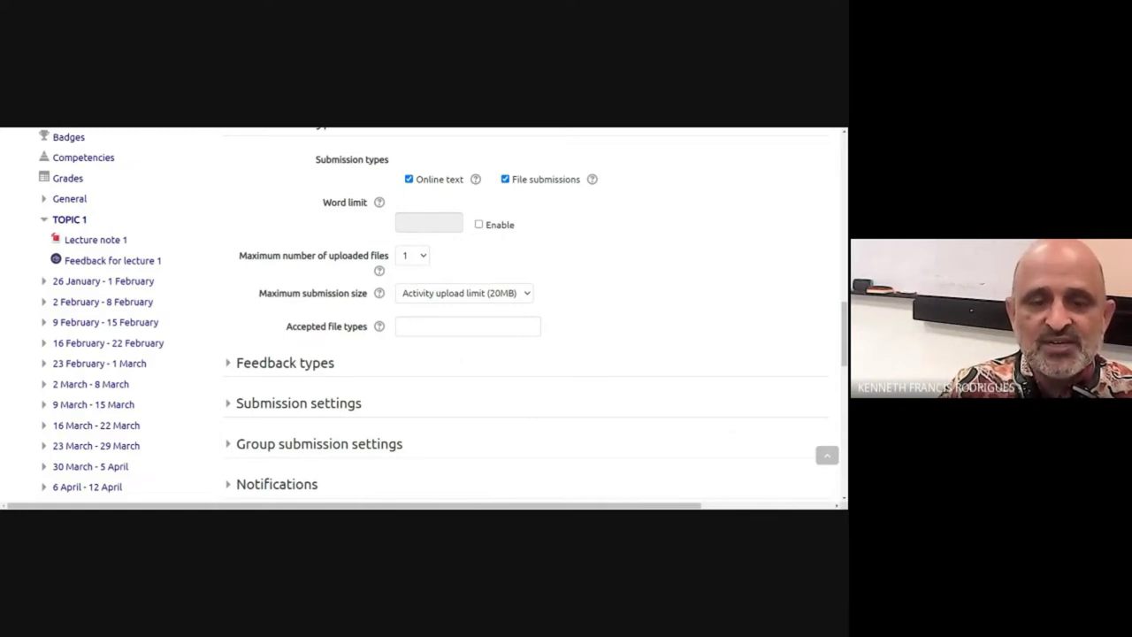
key(Down)
Step: Set the assignment's completion tracking to "Show activity as complete when conditions are met"
click(317, 407)
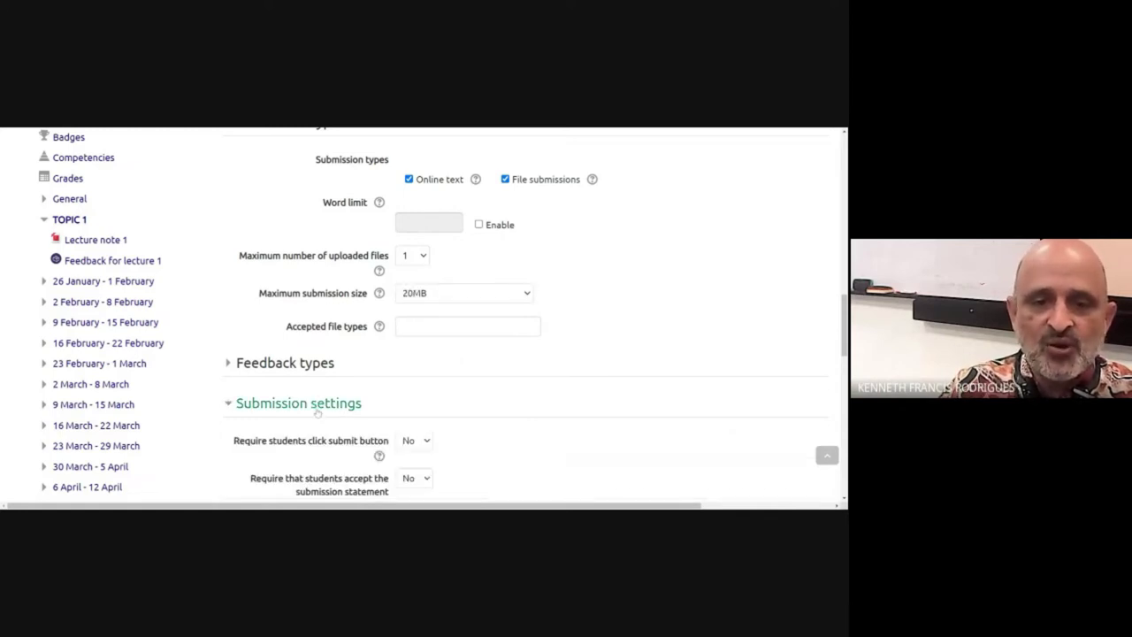
scroll(316, 412, down, 5)
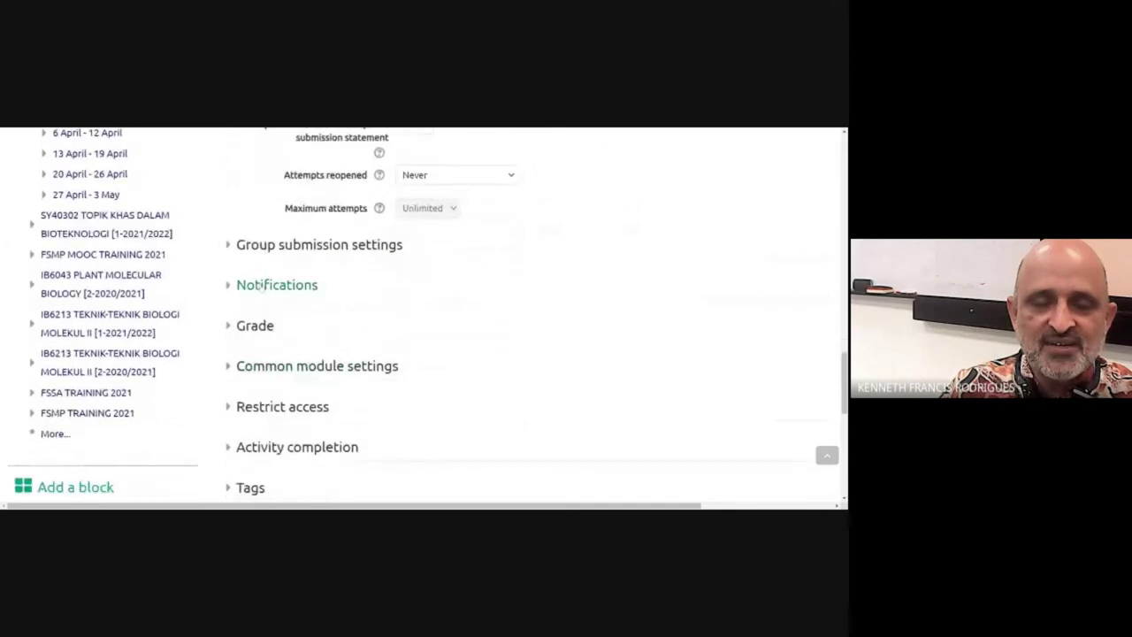
scroll(321, 374, down, 2)
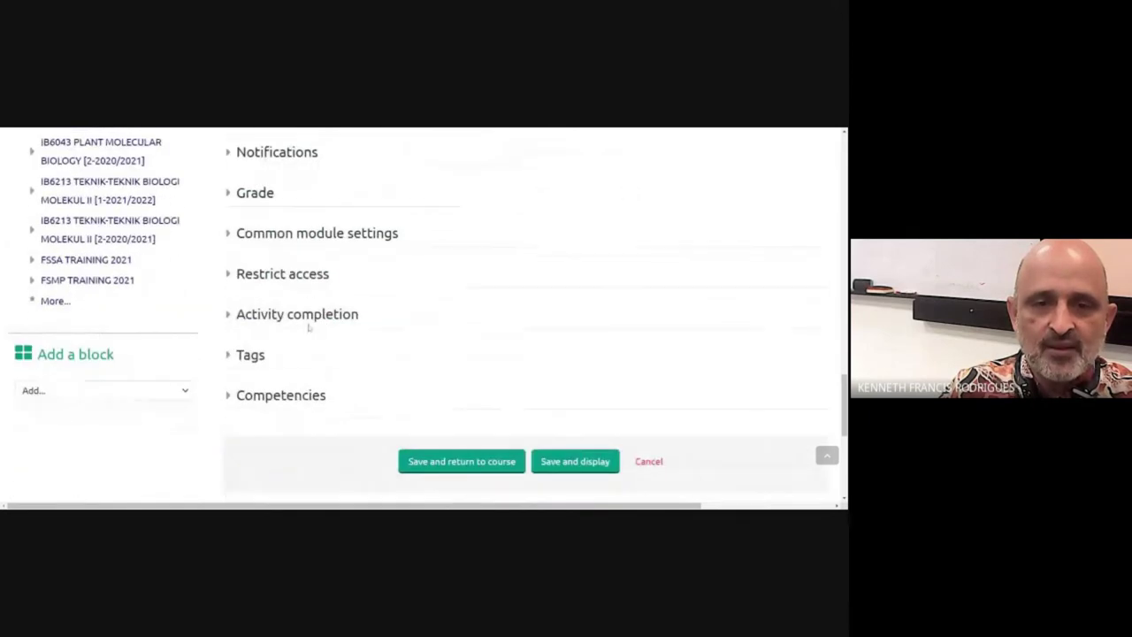
click(309, 317)
scroll(454, 263, down, 2)
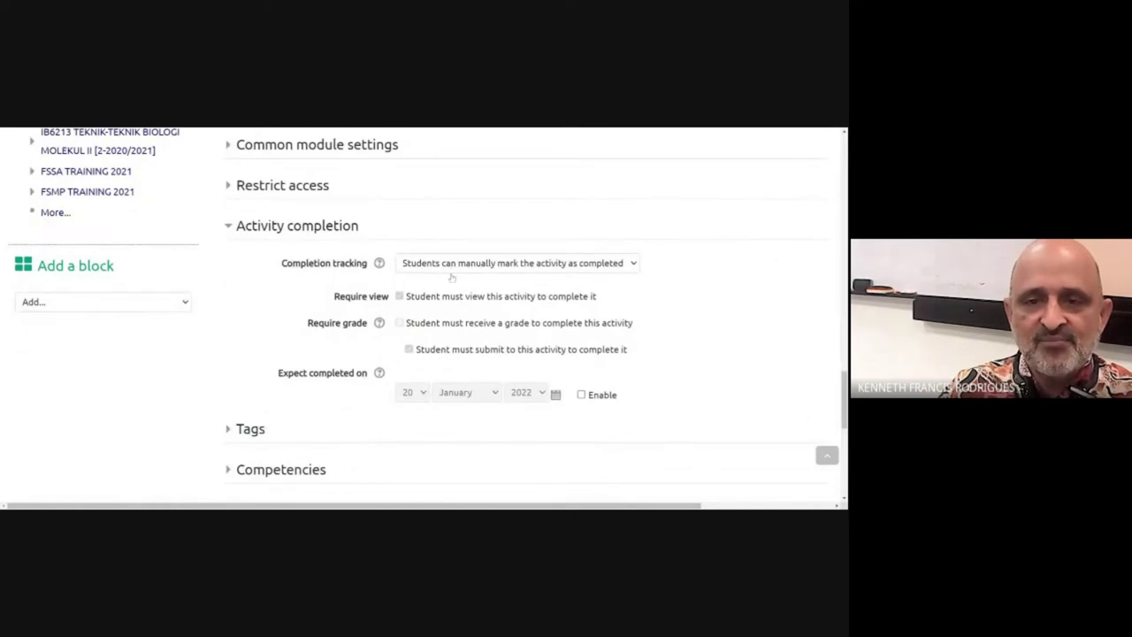
click(452, 278)
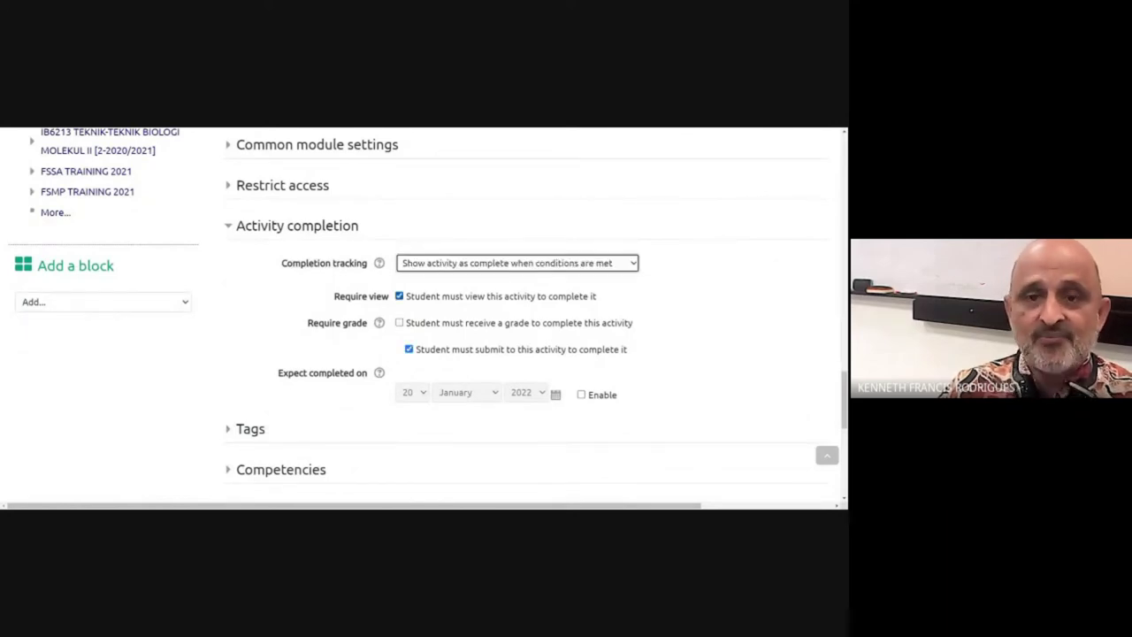
Step: Add the tag "assignment1" to the assignment, then save and display it
scroll(452, 292, down, 3)
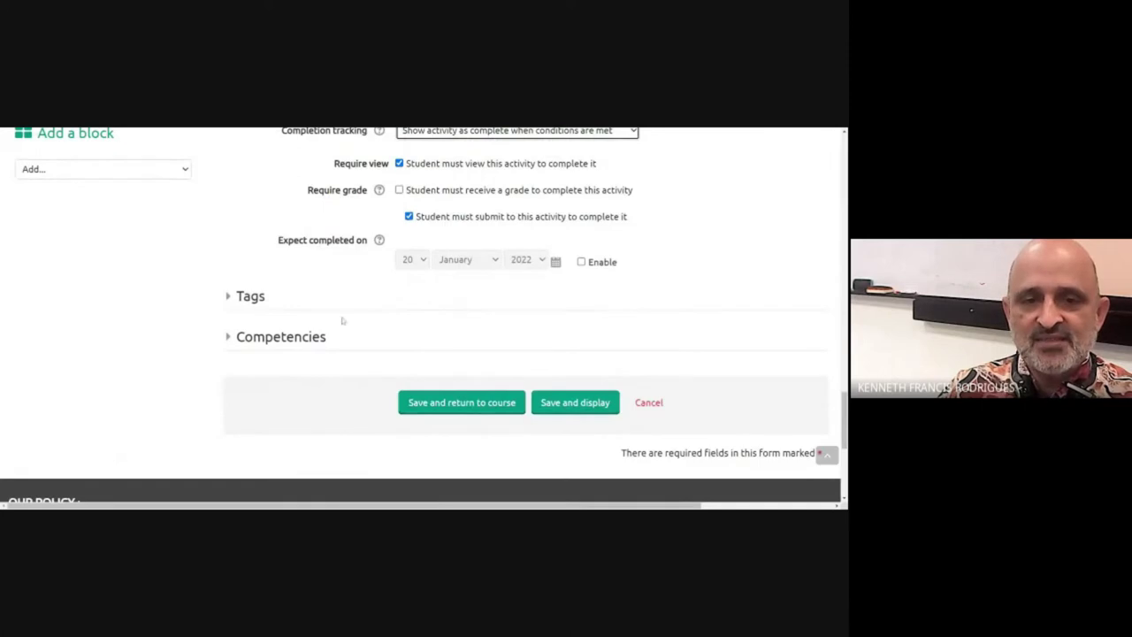
click(250, 304)
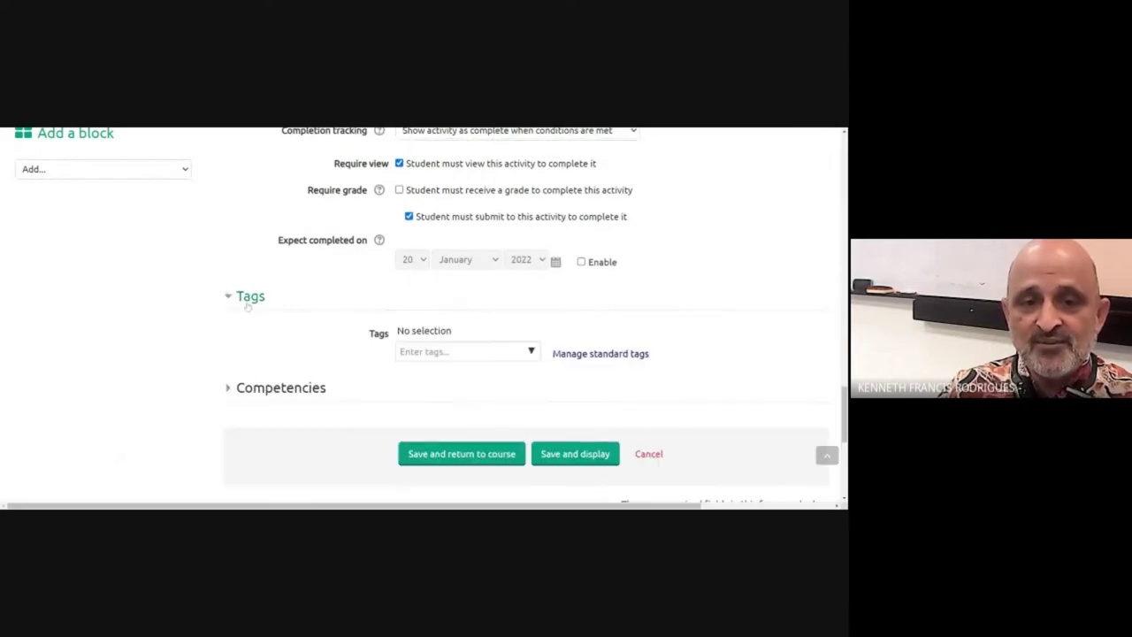
click(465, 351)
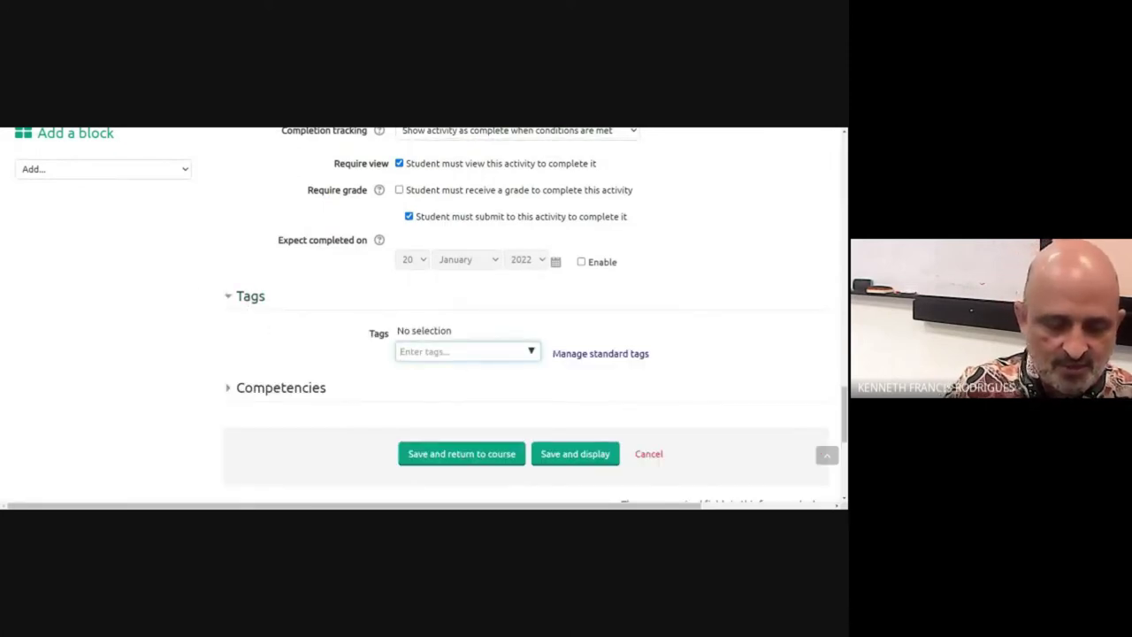
text(assignment1)
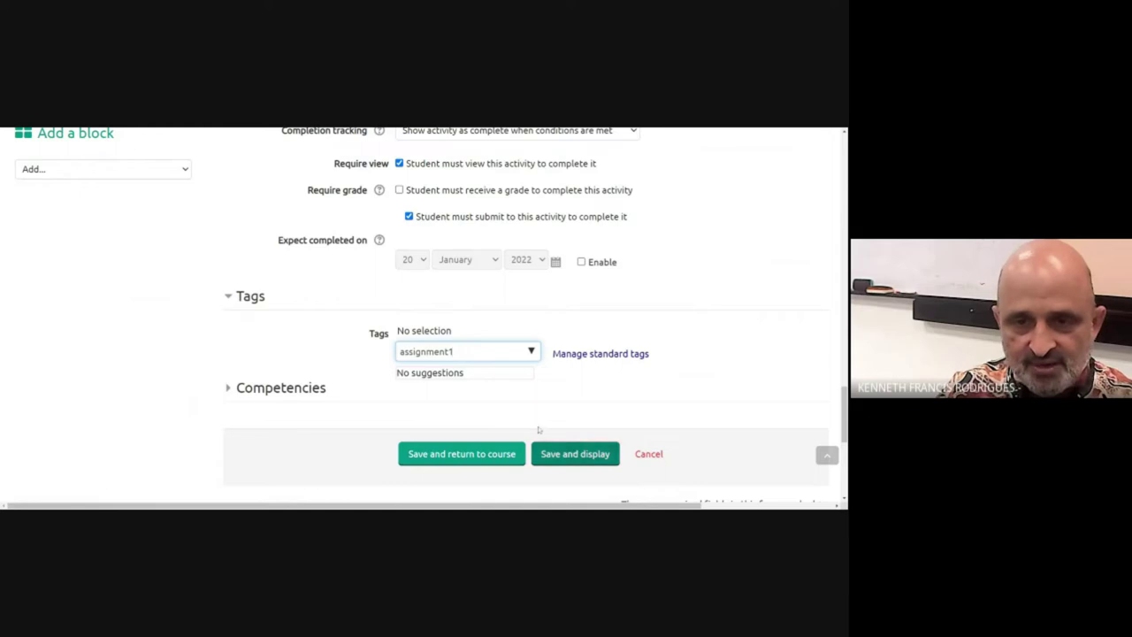
key(Return)
click(571, 460)
Step: Open the course's list of participants and look through it
click(354, 239)
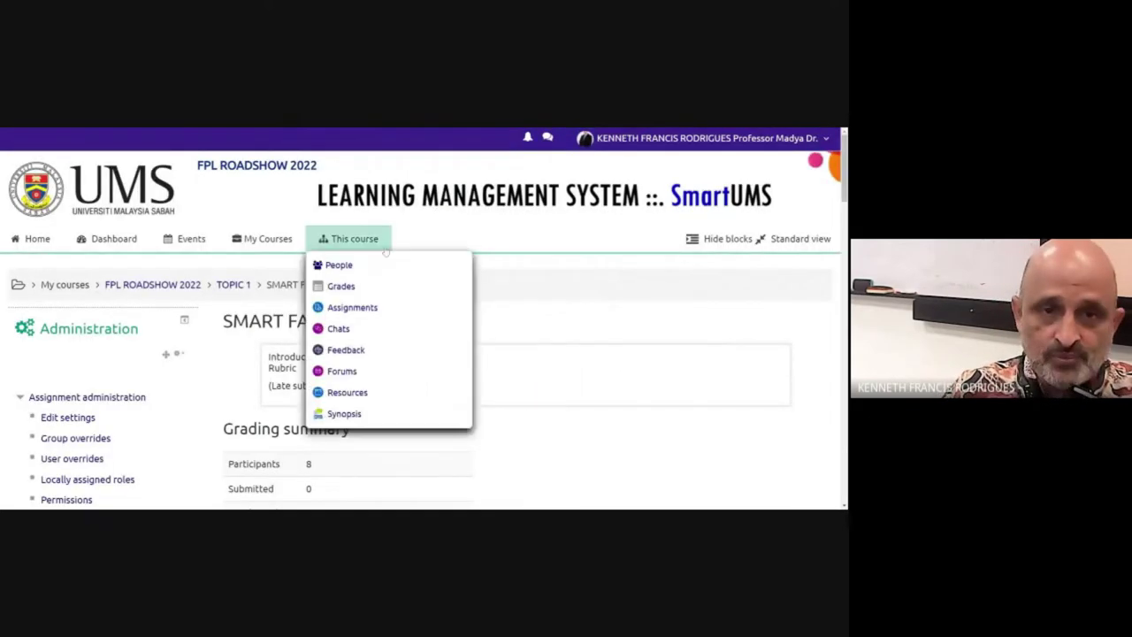
click(340, 266)
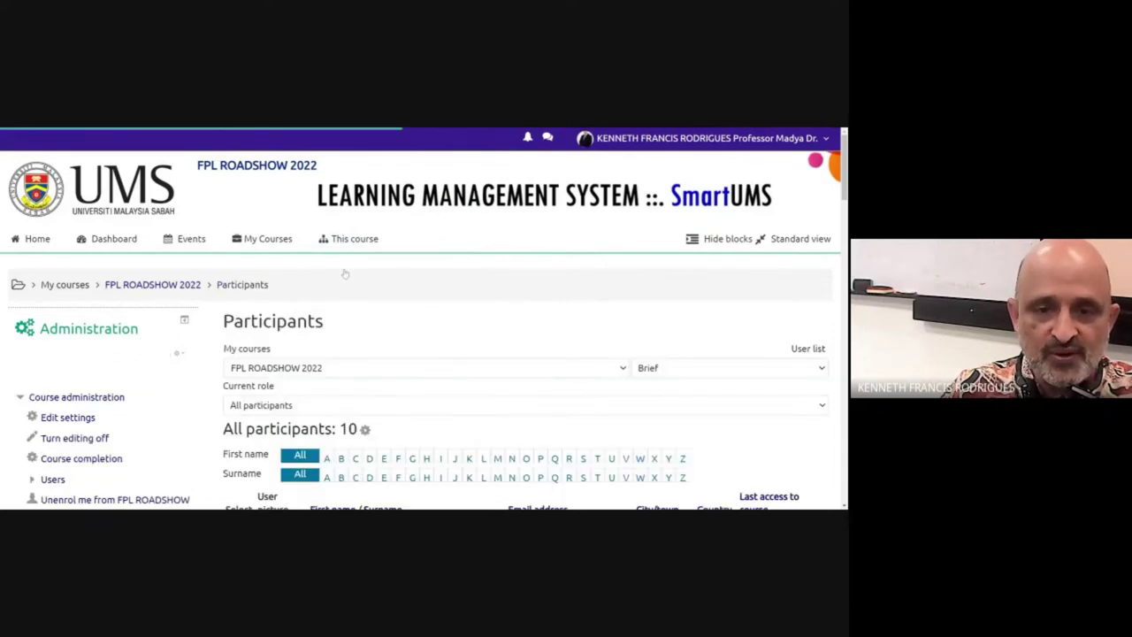
scroll(380, 360, down, 5)
scroll(379, 361, down, 2)
scroll(379, 361, up, 10)
click(232, 156)
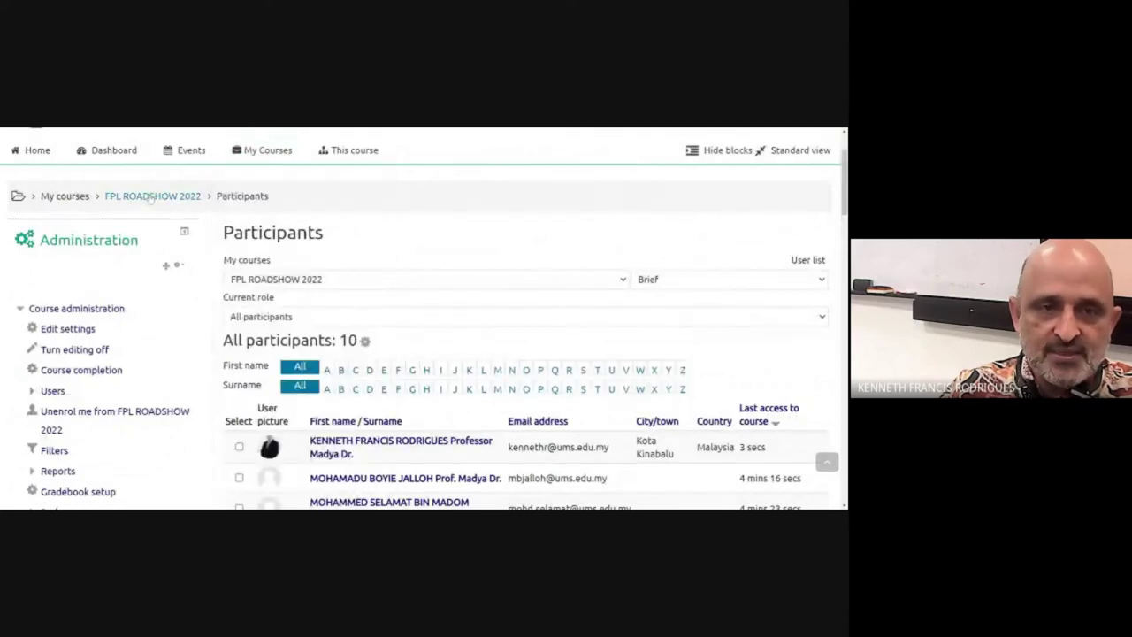
Step: Return to the FPL ROADSHOW 2022 course page and view the SMART FARMING 101 assignment in TOPIC 1
click(150, 197)
scroll(265, 367, down, 5)
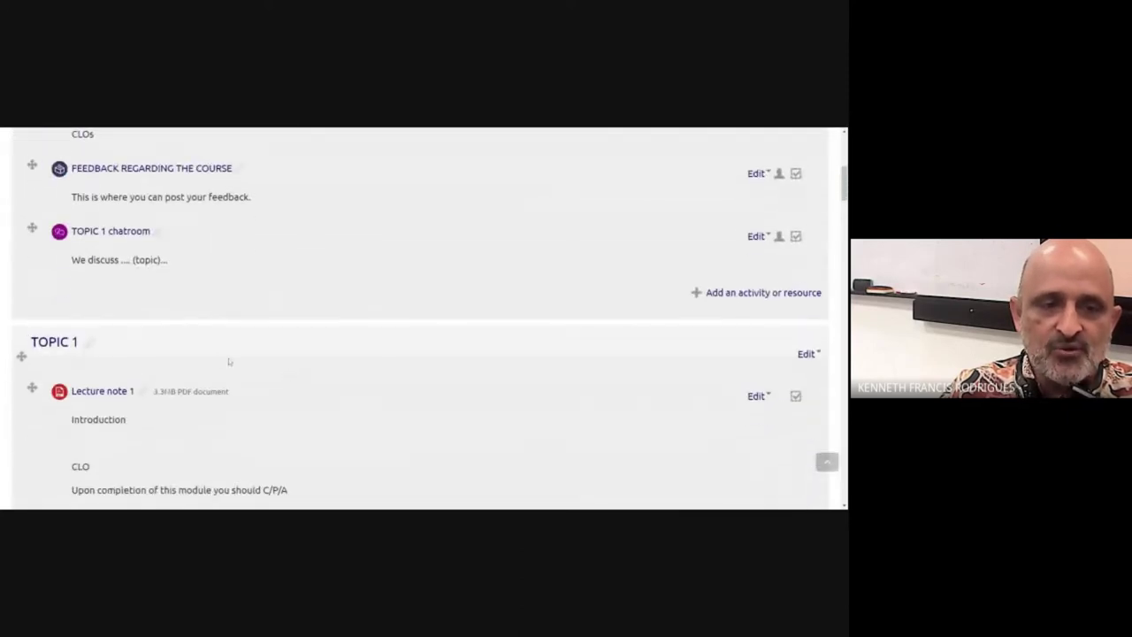
scroll(229, 361, down, 4)
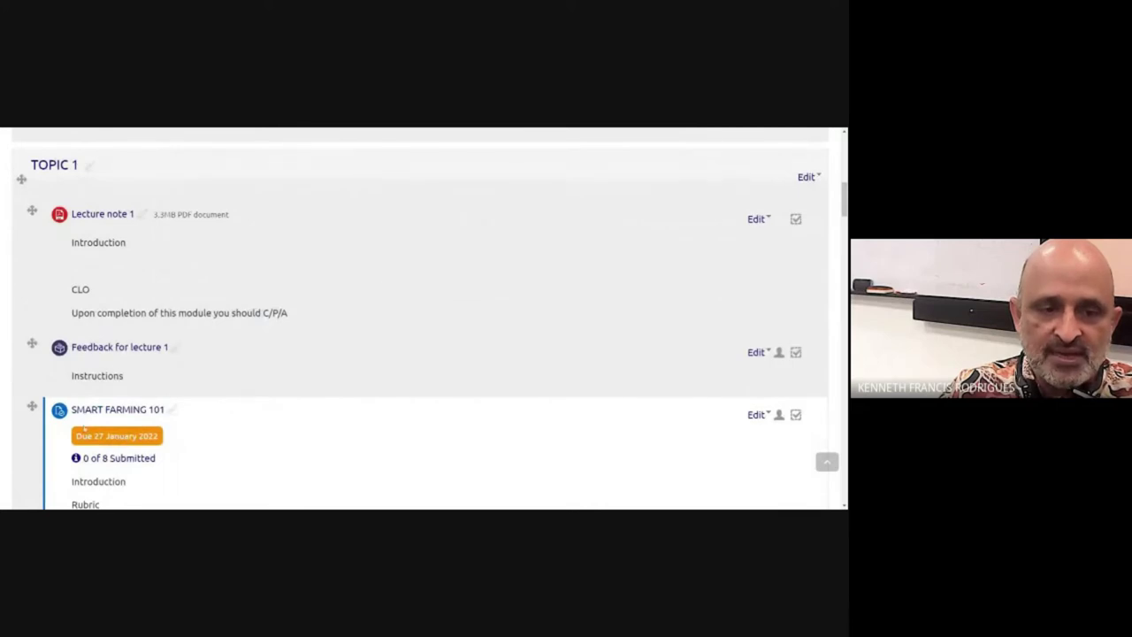
scroll(84, 427, down, 3)
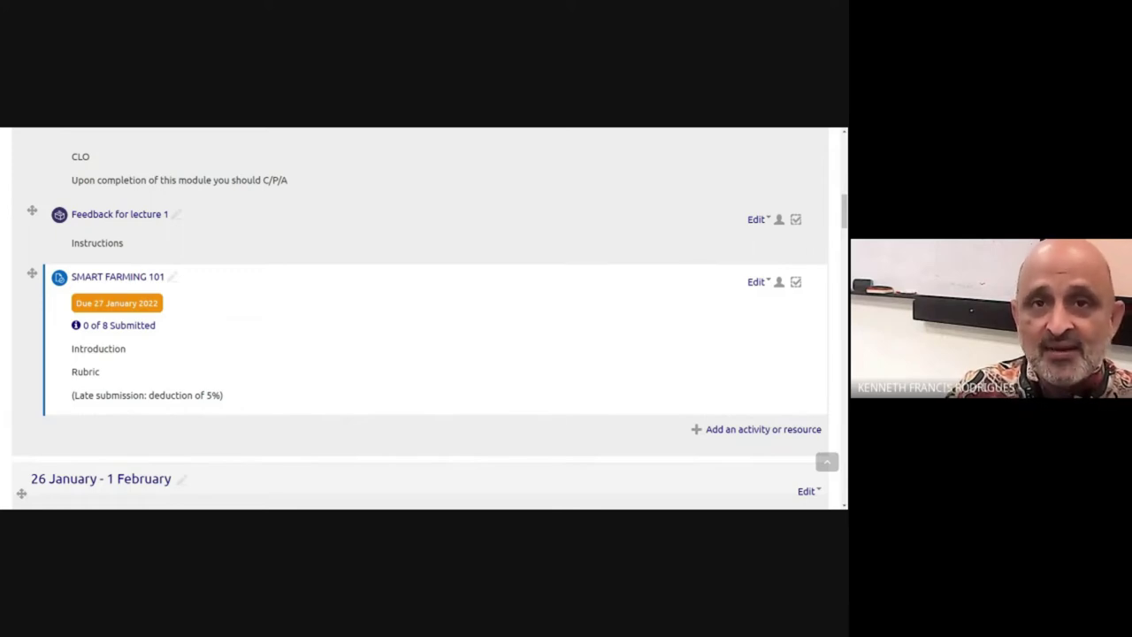
Step: Turn editing off for the course page and look over the General section
scroll(490, 311, up, 10)
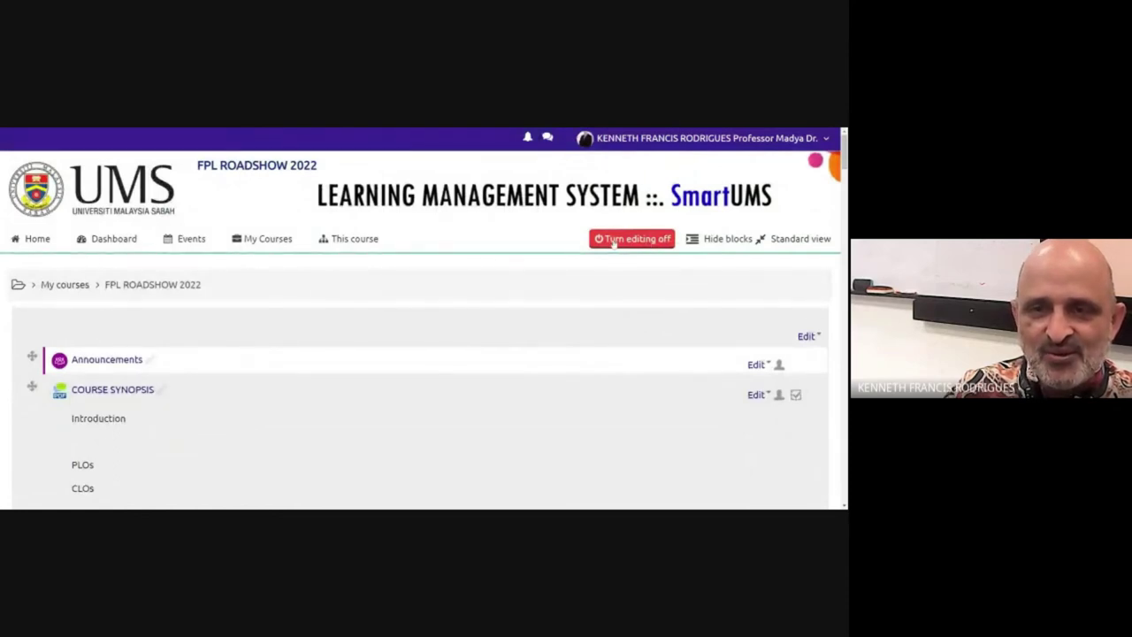
click(613, 242)
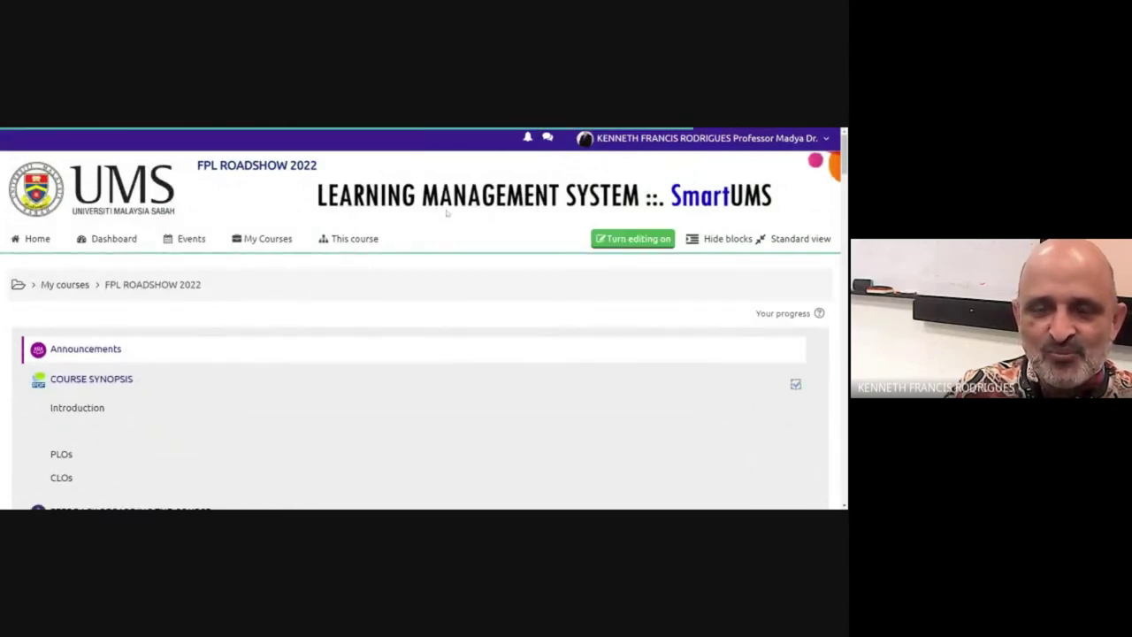
scroll(387, 214, down, 2)
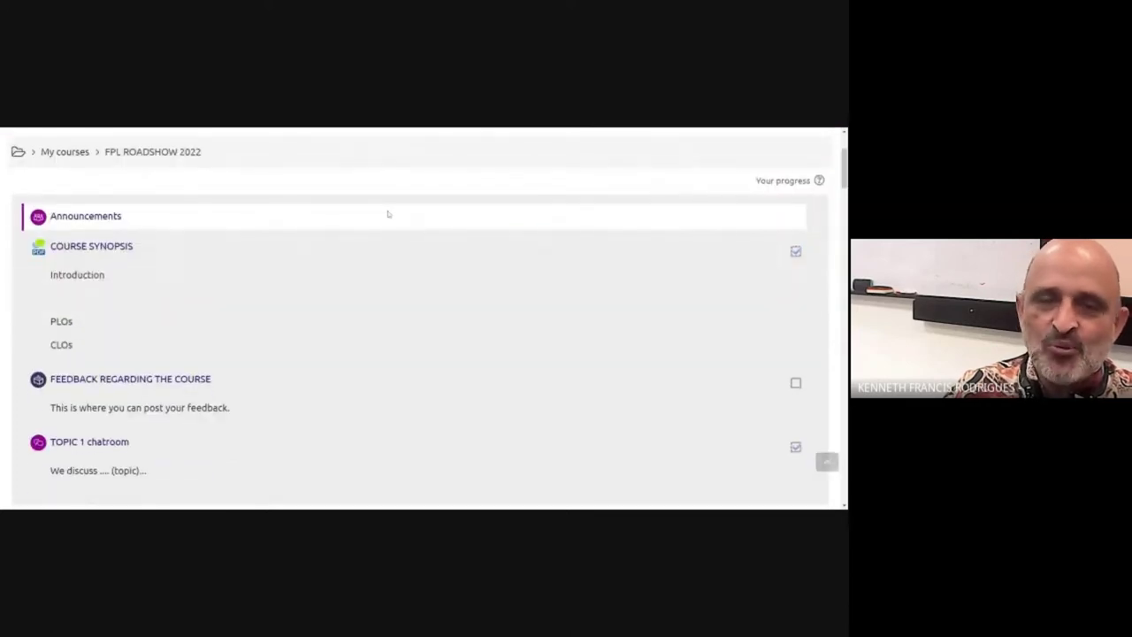
scroll(388, 213, up, 2)
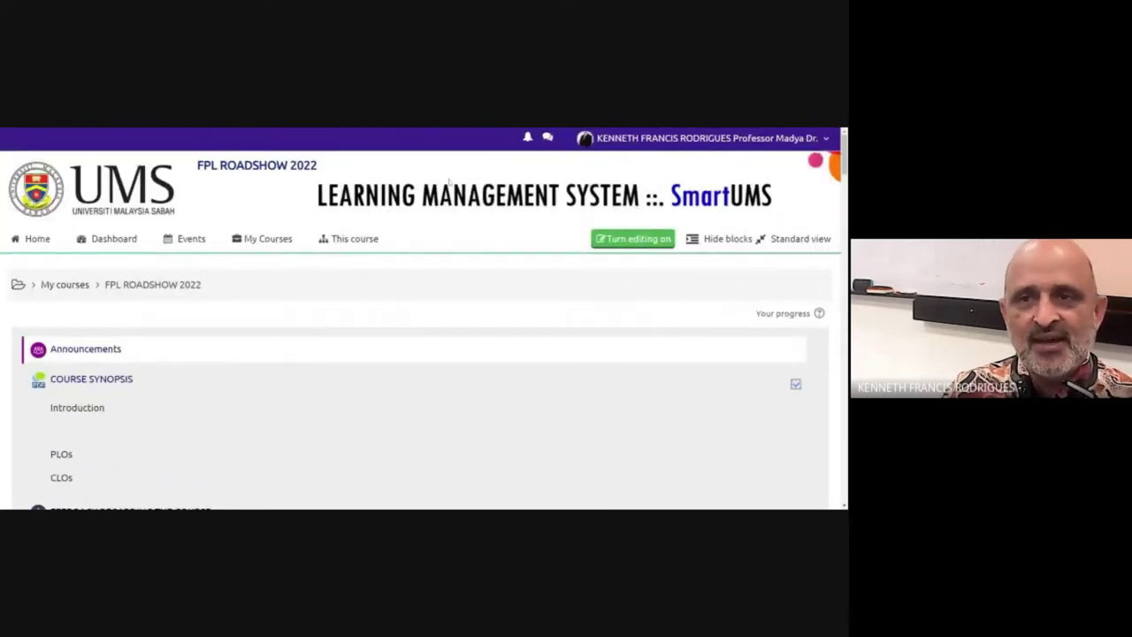